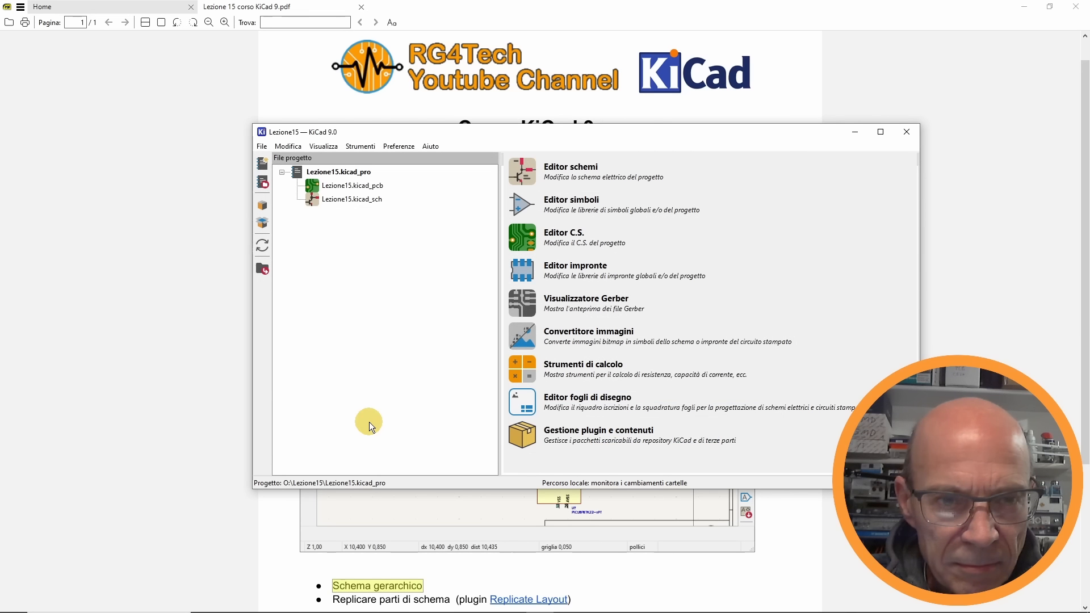
- Open the Lezione15 schematic in the schematic editor and maximize its window
double_click(348, 199)
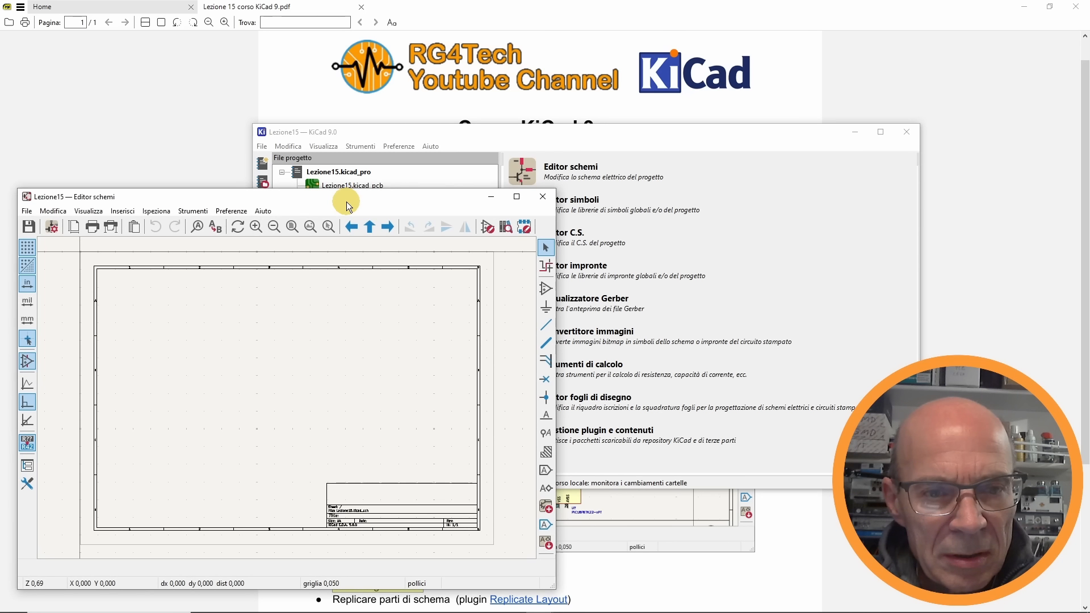
left_click(514, 199)
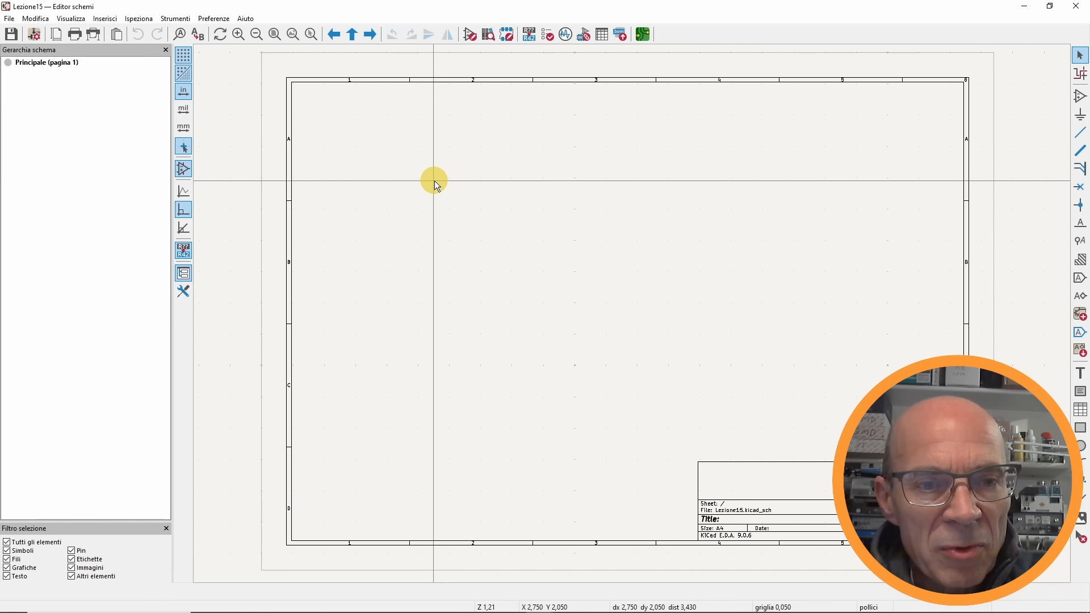
- Draw a hierarchical sheet near the upper-left corner of the page, named CPU with sheet file cpu.kicad_sch
middle_click_drag(502, 185, 451, 172)
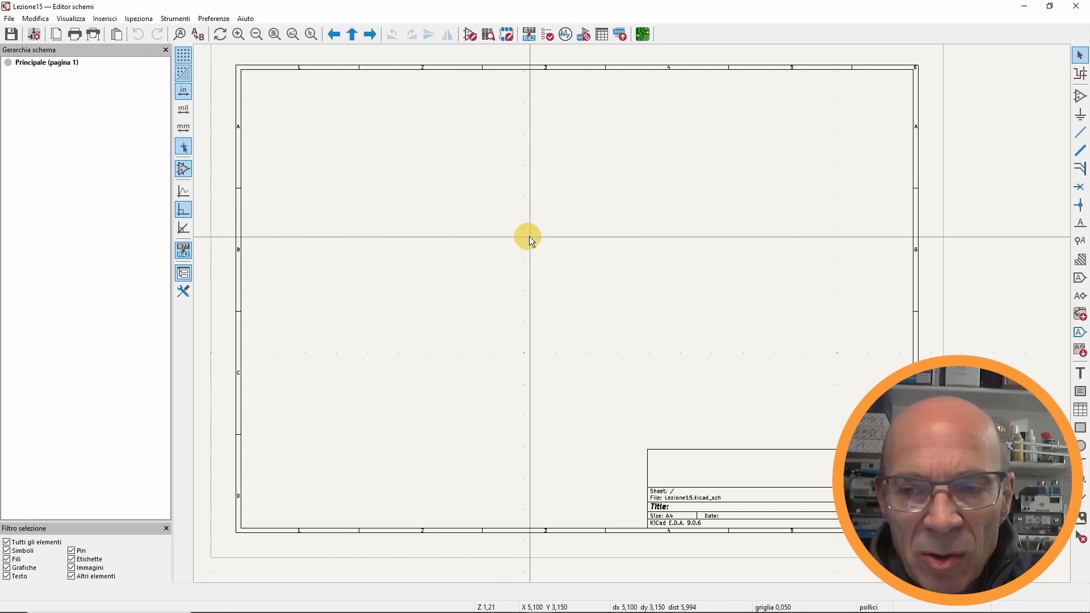
left_click(1082, 317)
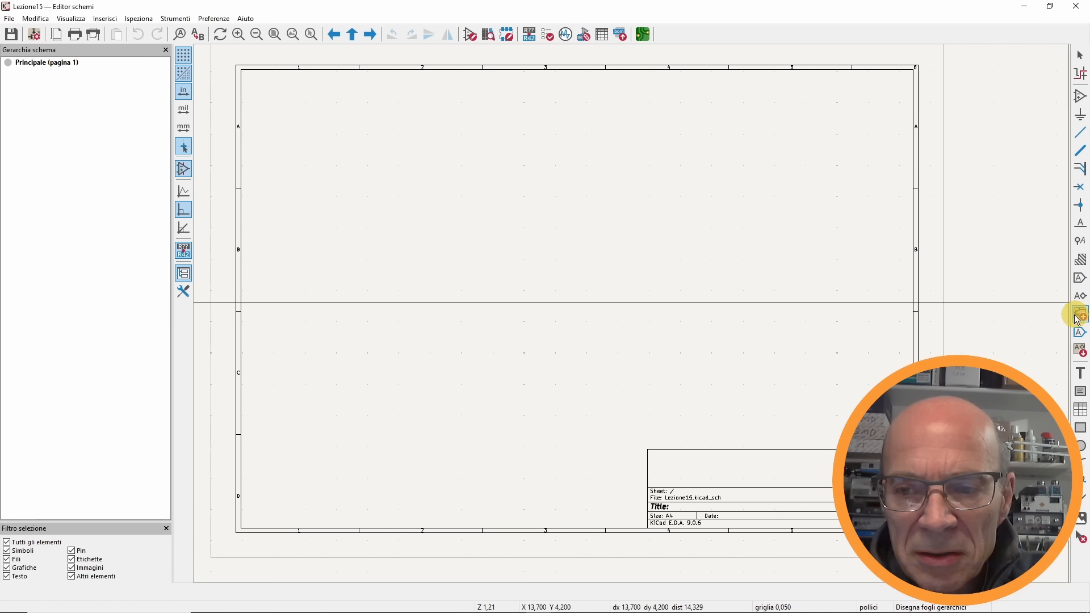
left_click(277, 109)
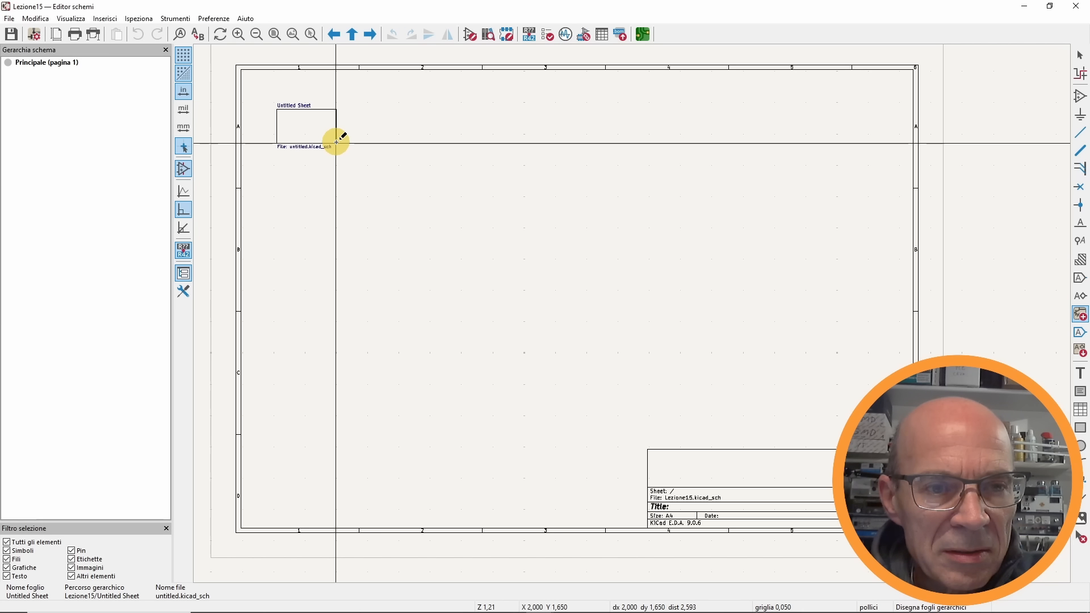
left_click(336, 142)
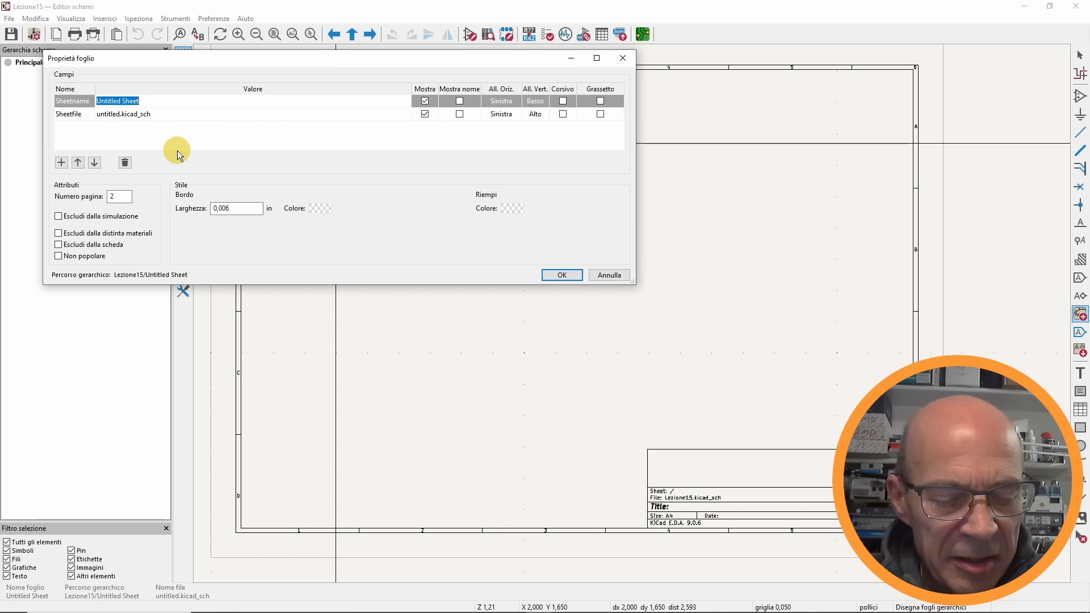
type("CPU")
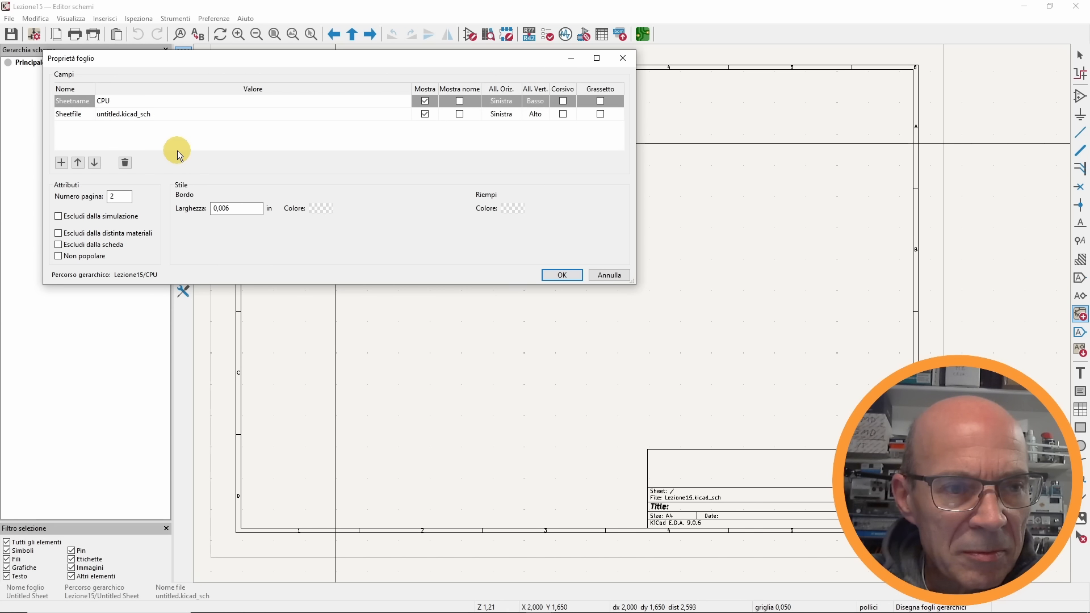
left_click(111, 114)
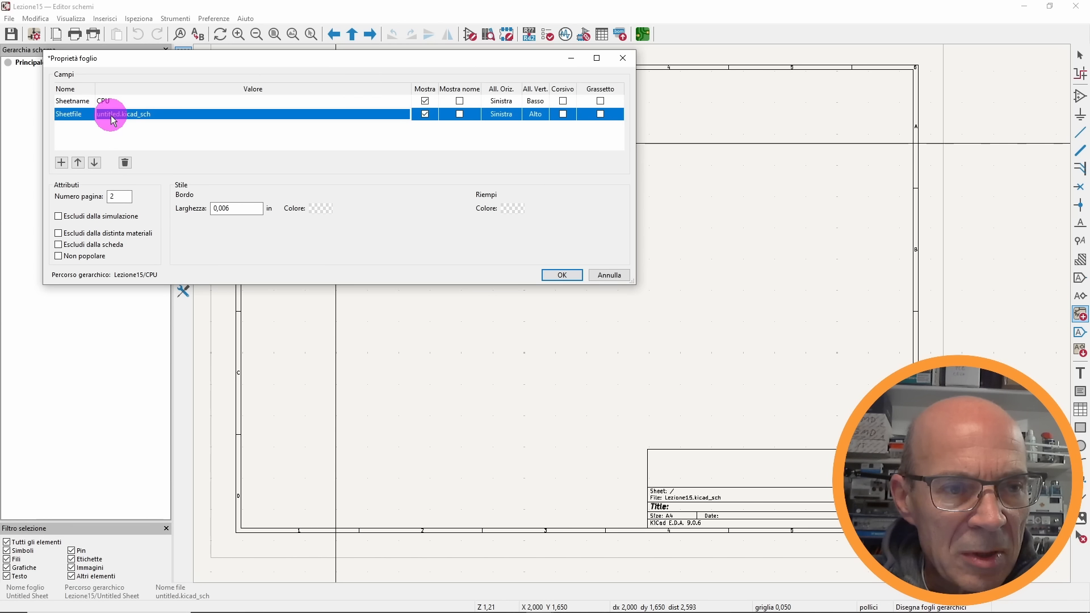
double_click(103, 115)
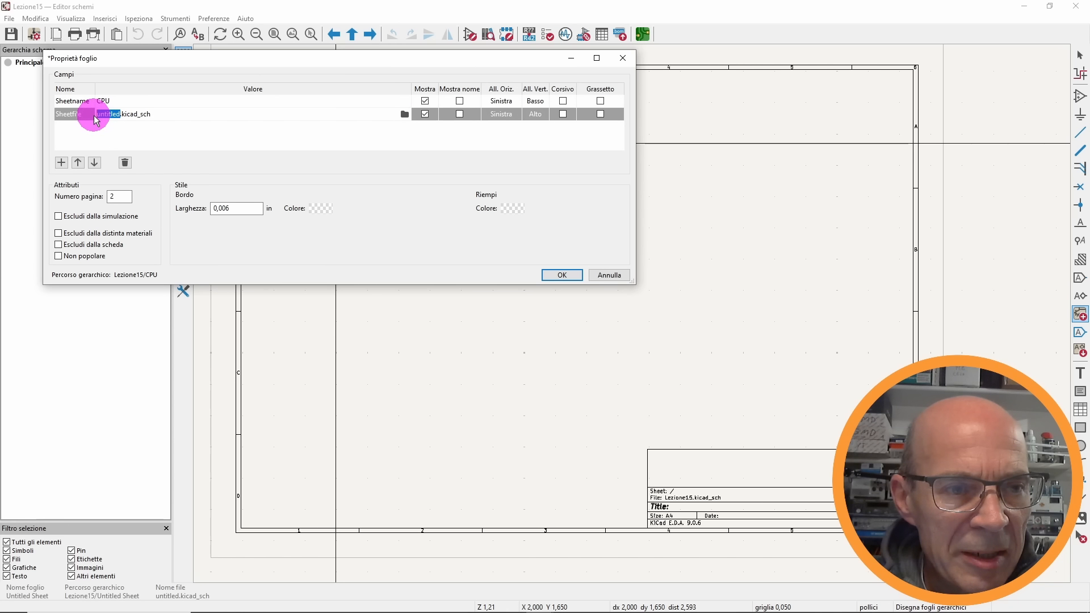
type("cpu")
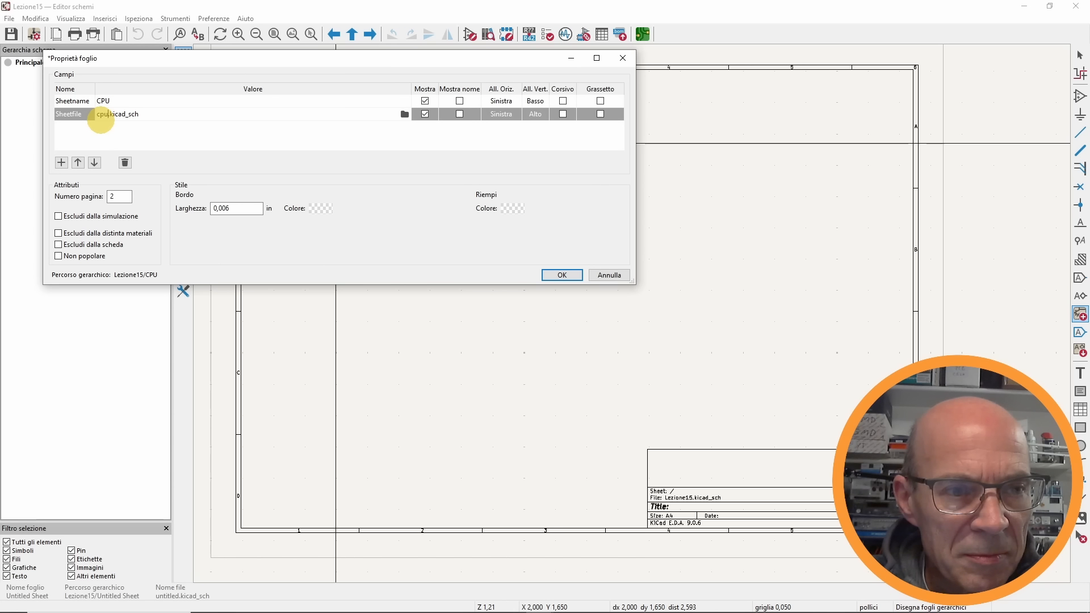
key("Return")
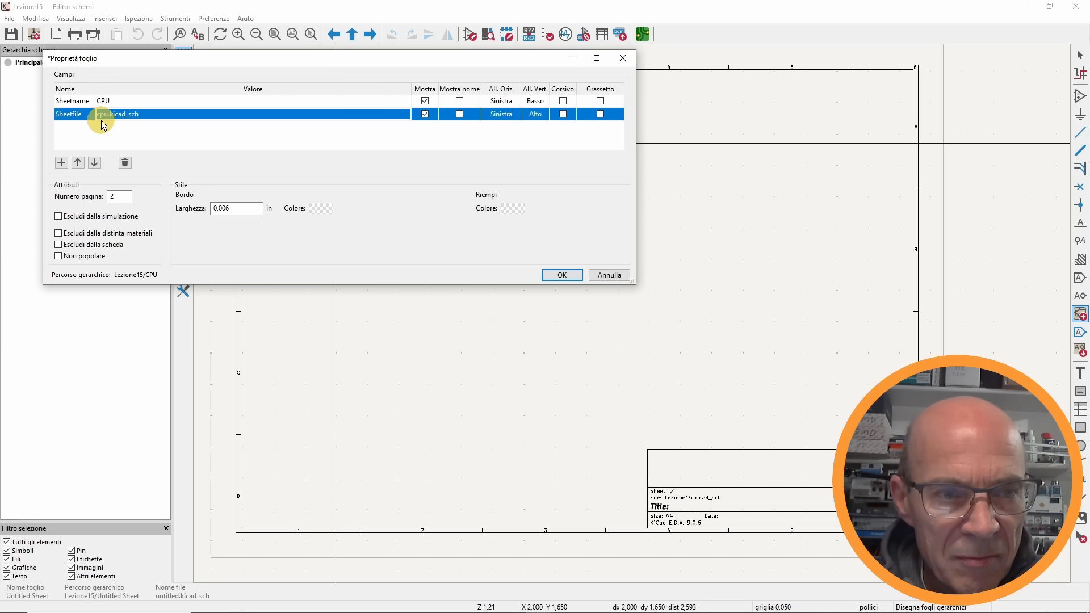
left_click(556, 274)
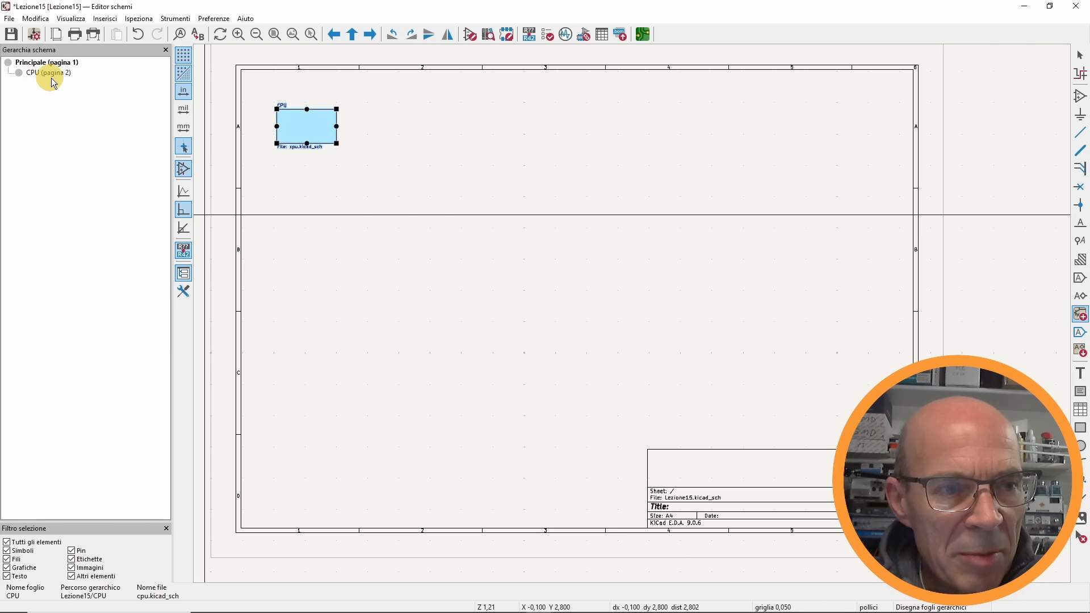
- Draw a second hierarchical sheet beside CPU, named "Ingressi digitali" with sheet file in_dig.kicad_sch
left_click(388, 108)
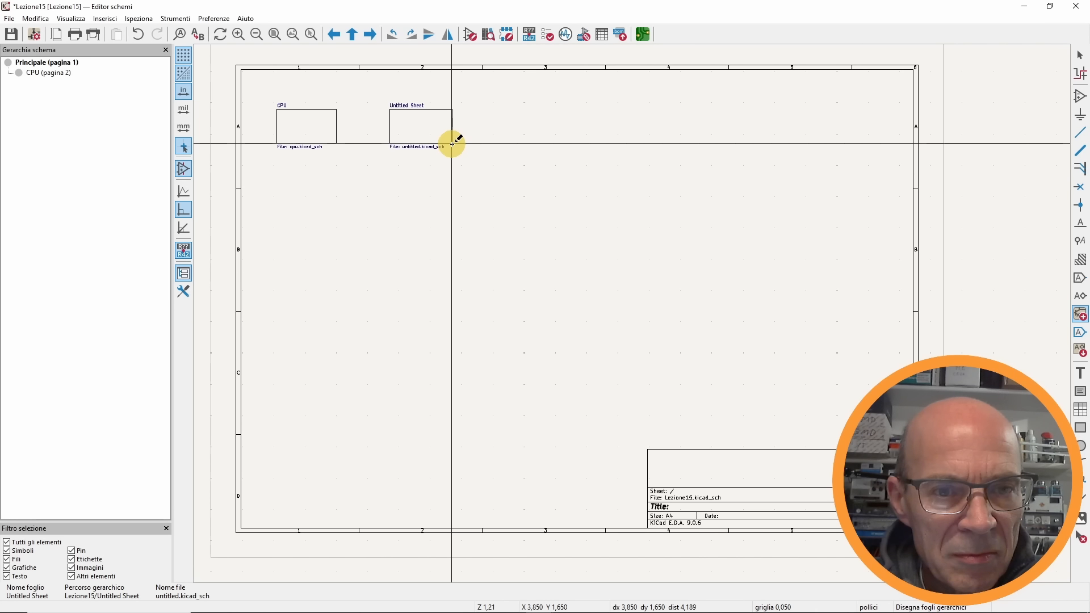
left_click(451, 143)
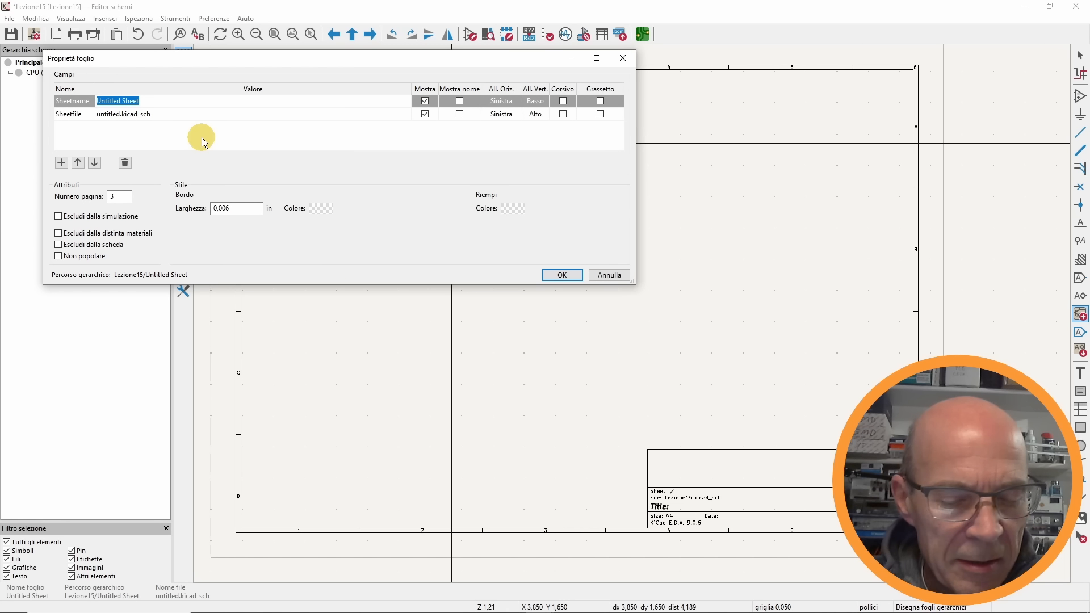
type("Ingre")
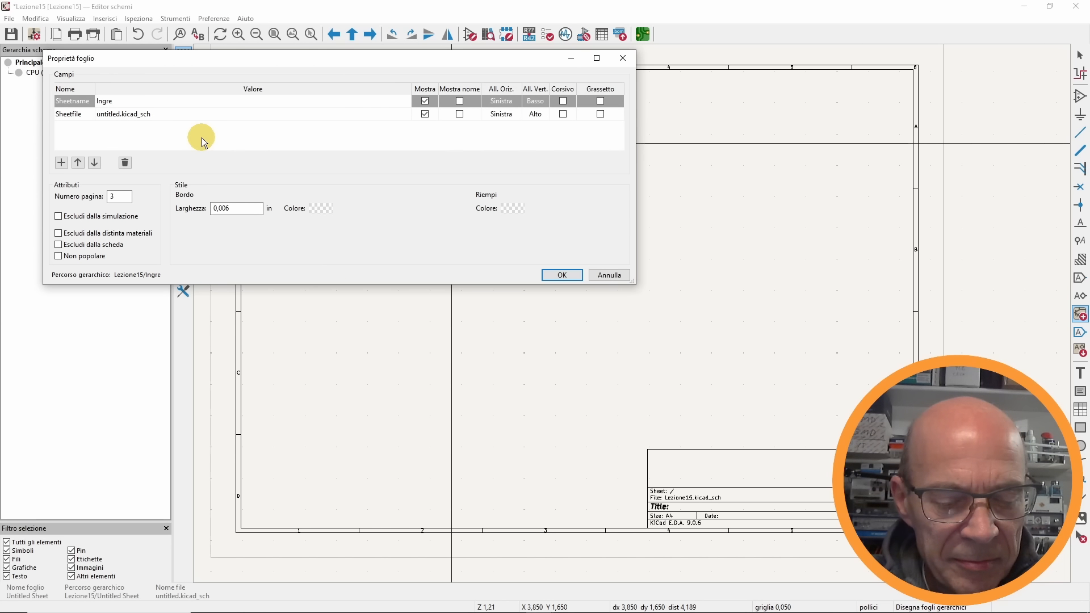
type("ssi")
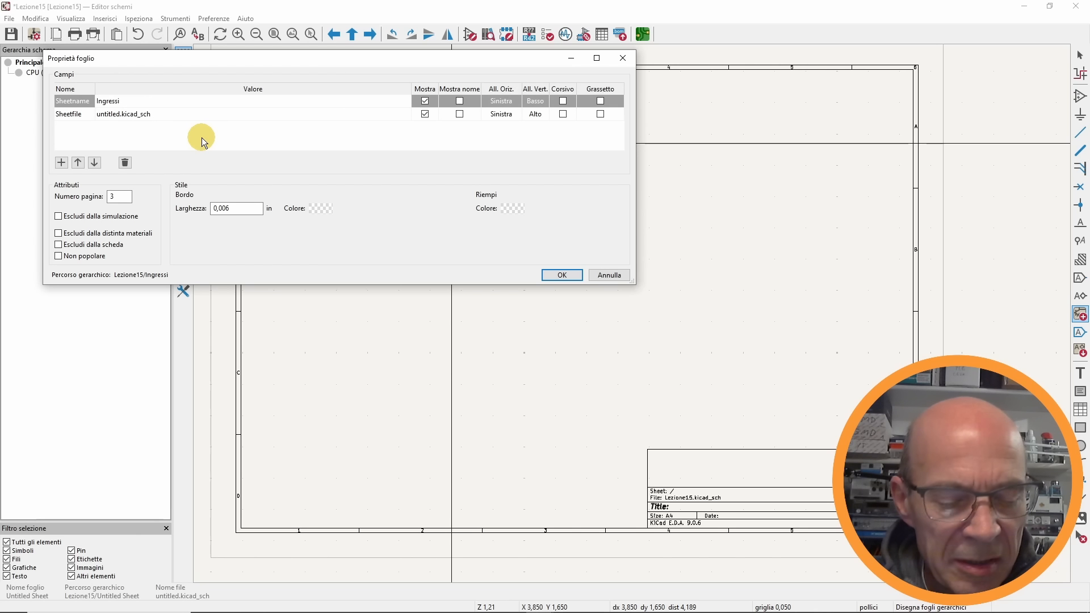
type(" di")
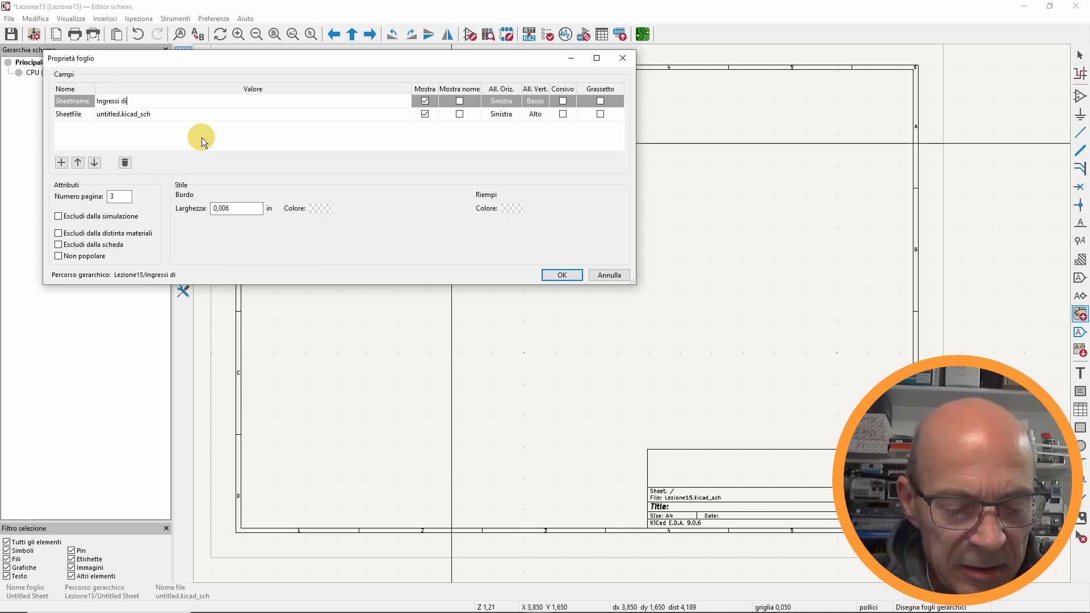
type("gitali")
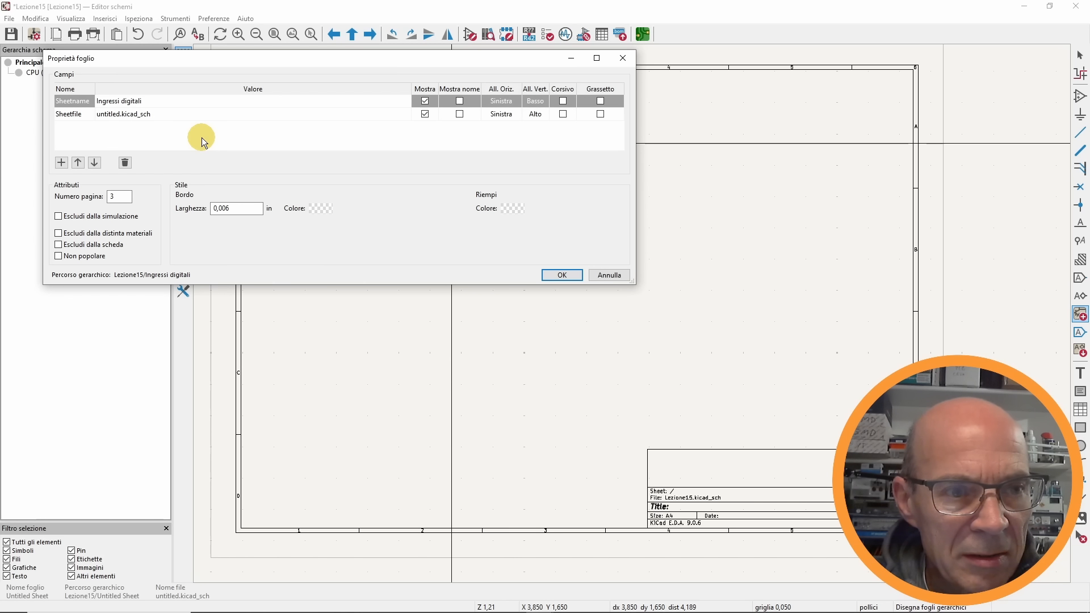
left_click(113, 114)
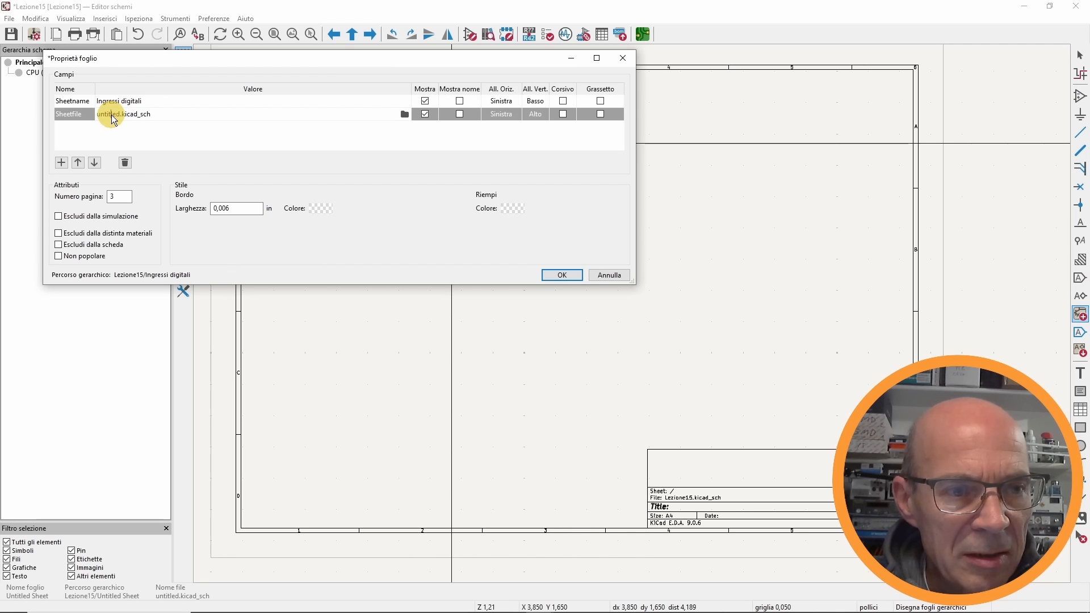
left_click_drag(121, 116, 87, 120)
type("in_dig")
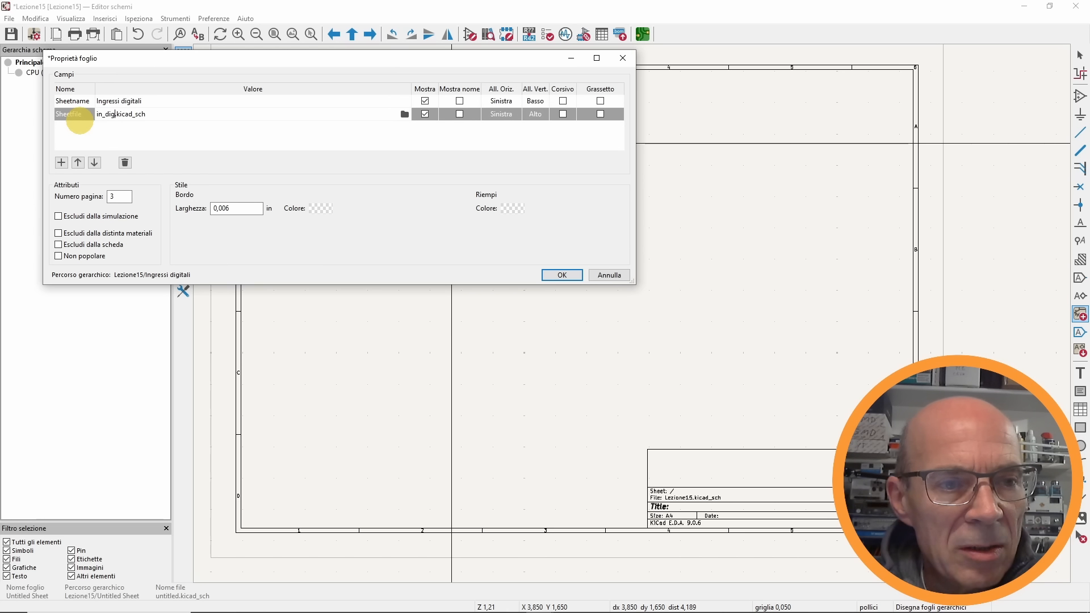
left_click(559, 275)
- Add a third hierarchical sheet beside Ingressi digitali, named "Uscite digitali" with sheet file Out_dig.kicad_sch
left_click(585, 145)
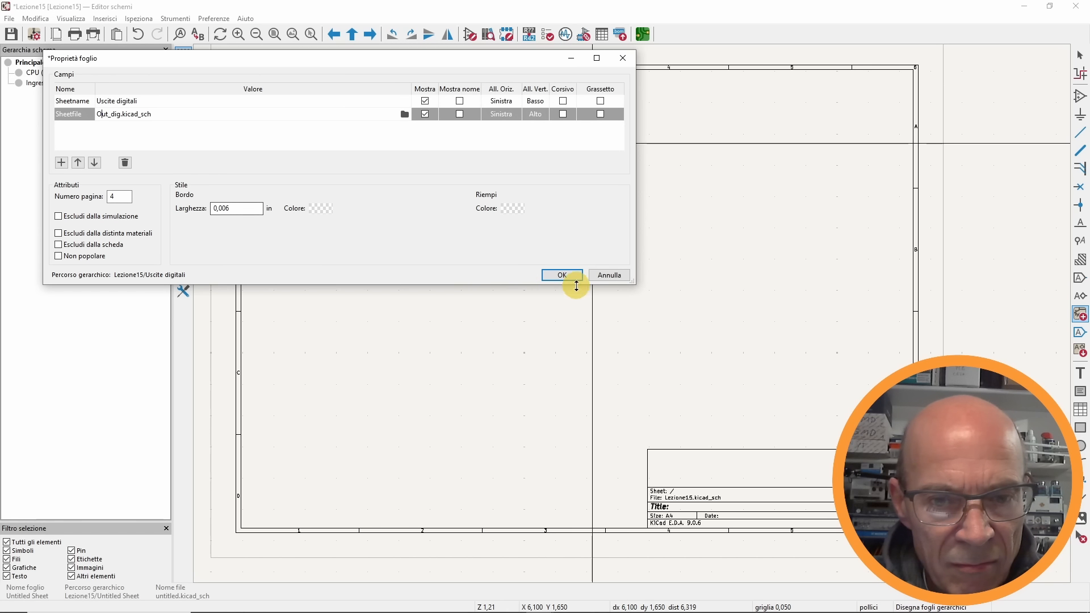
left_click(563, 276)
key("Escape")
- Move the three hierarchical sheets together to the middle of the page
left_click_drag(253, 90, 601, 182)
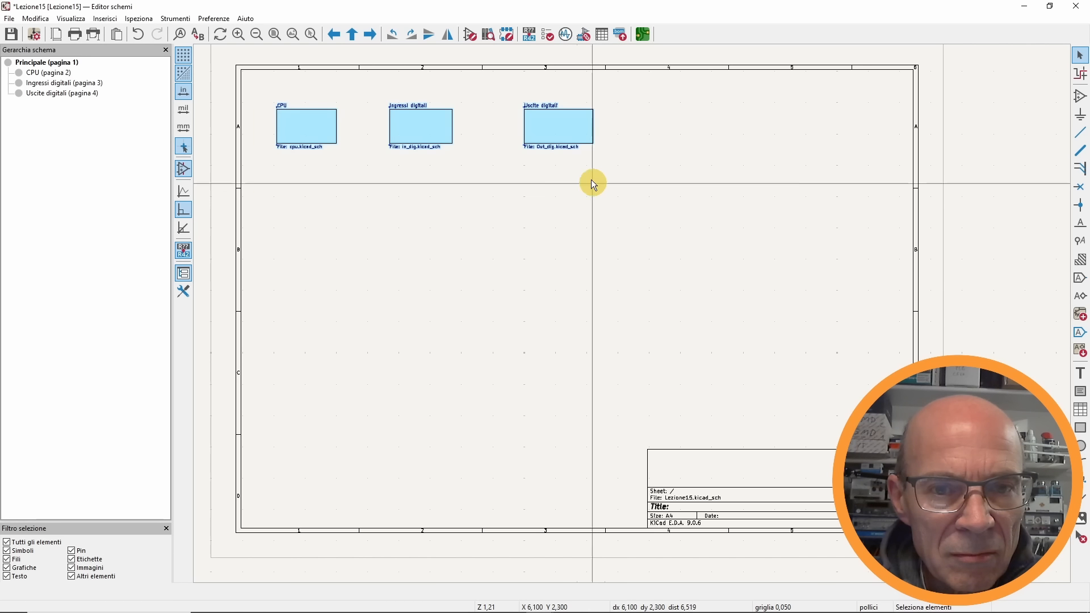
left_click_drag(536, 120, 640, 261)
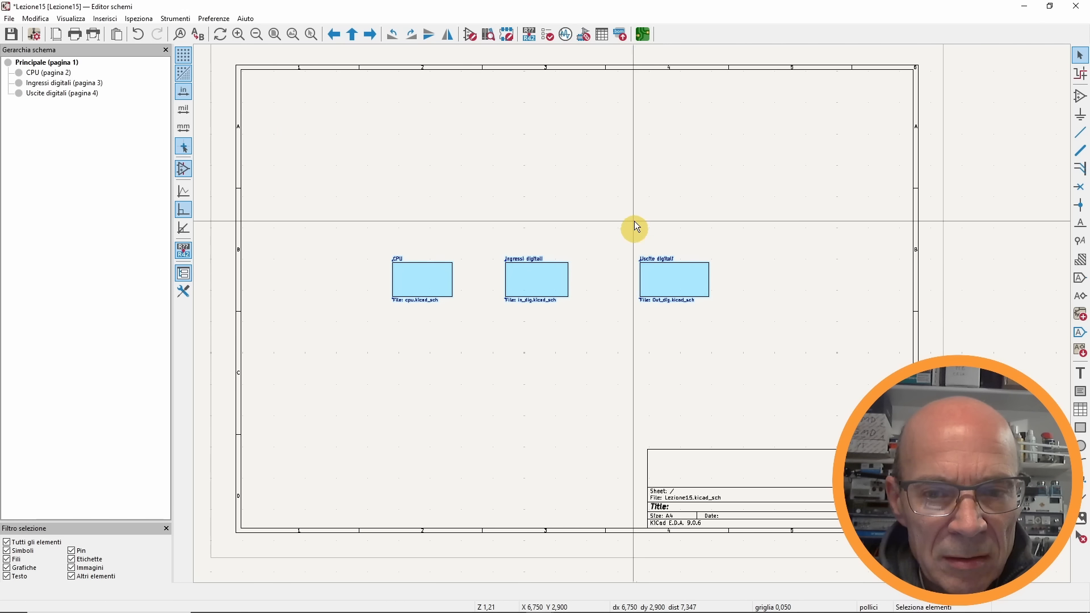
left_click(634, 221)
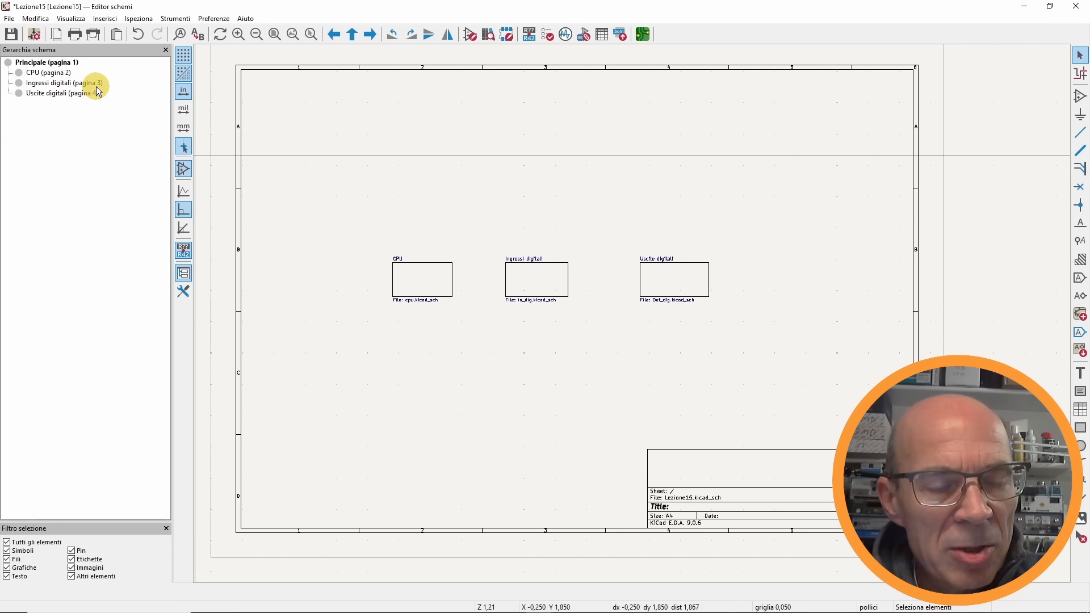
- Enter the CPU sheet, visit the Ingressi digitali and Uscite digitali sheets, and return to the CPU sheet
left_click(420, 281)
double_click(420, 280)
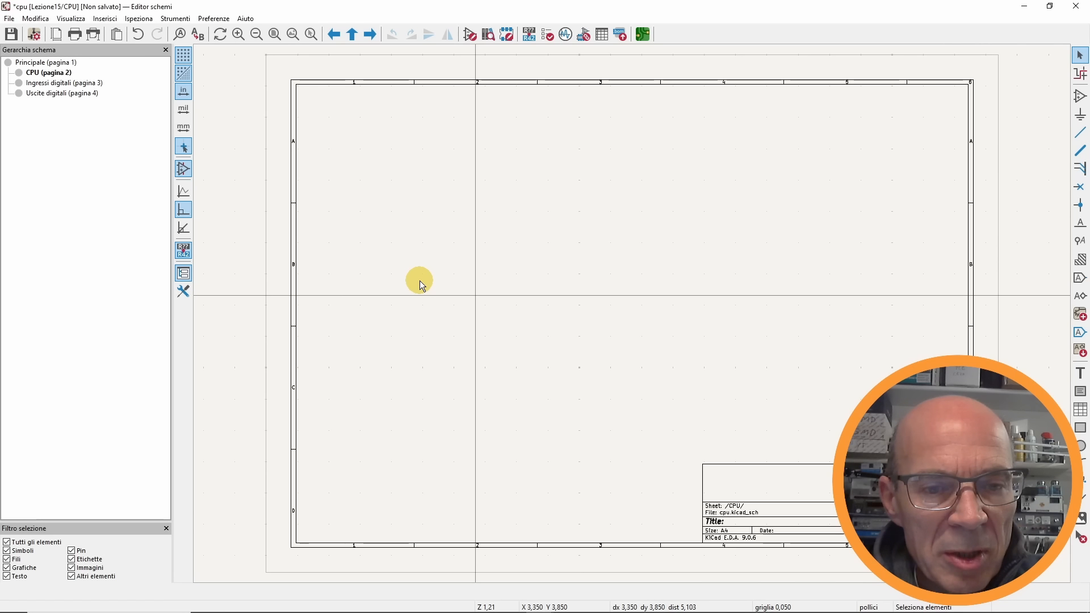
left_click(49, 83)
left_click(49, 93)
left_click(49, 73)
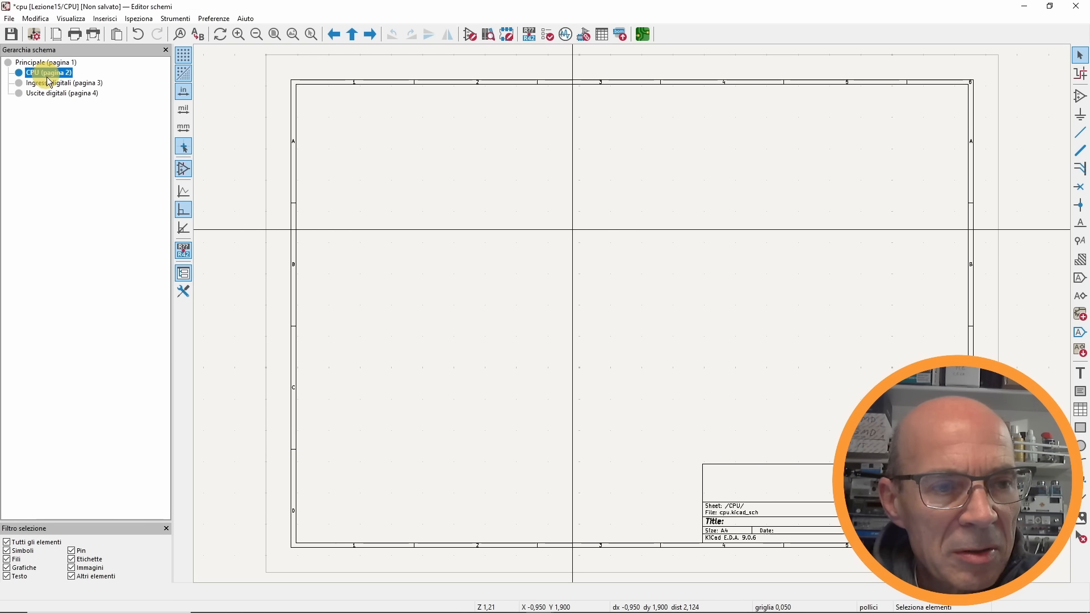
- Find the PIC18F26K80_ISS microcontroller by searching symbols for "pic" and place it near the centre of the CPU sheet
scroll(539, 284, "up", 1)
middle_click_drag(602, 302, 630, 320)
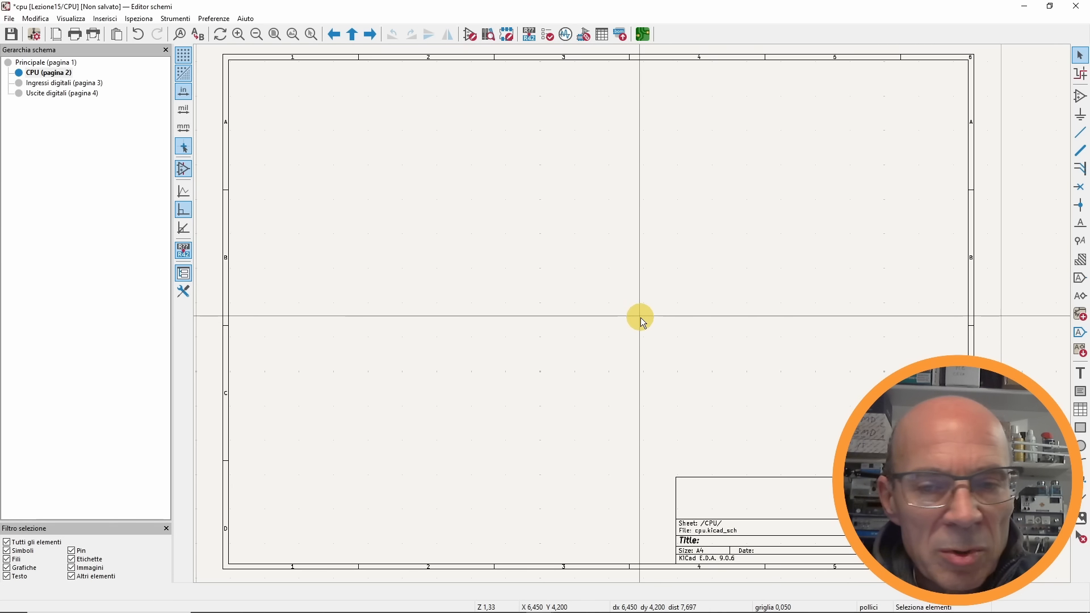
left_click(1080, 96)
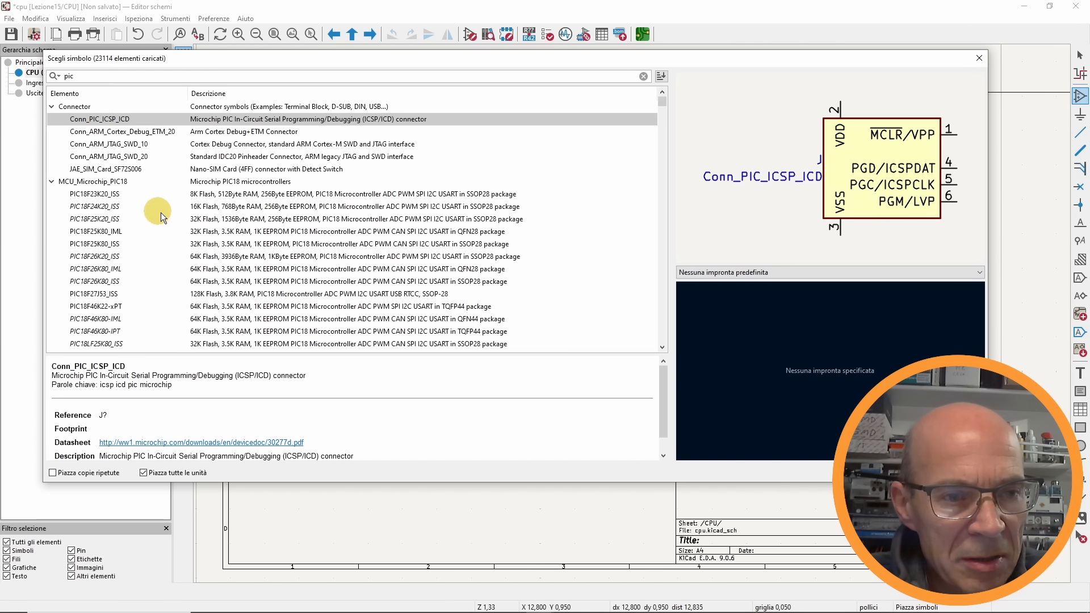
left_click(100, 282)
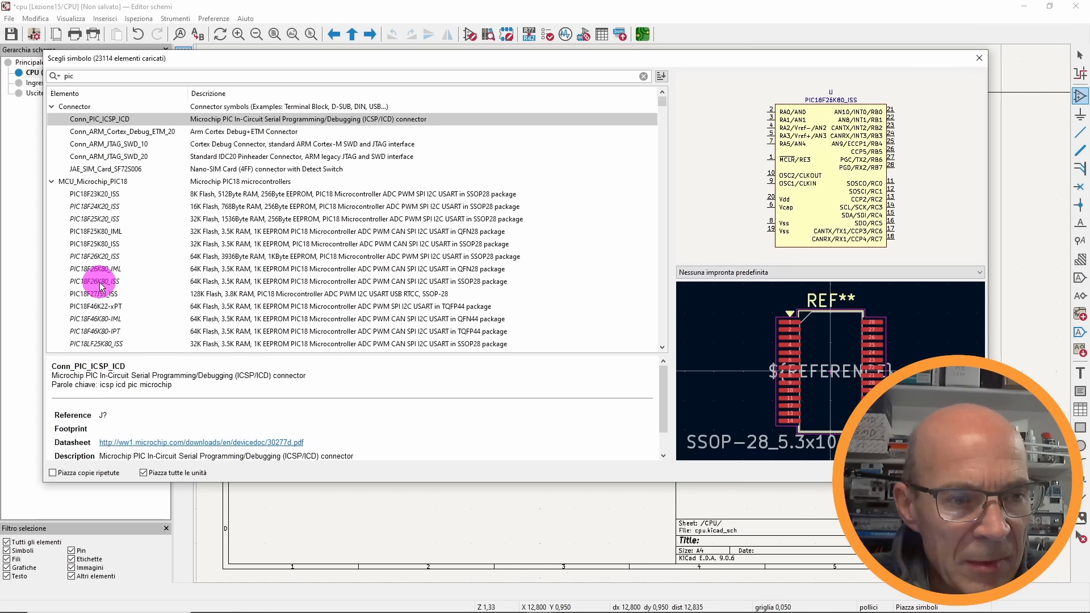
double_click(100, 282)
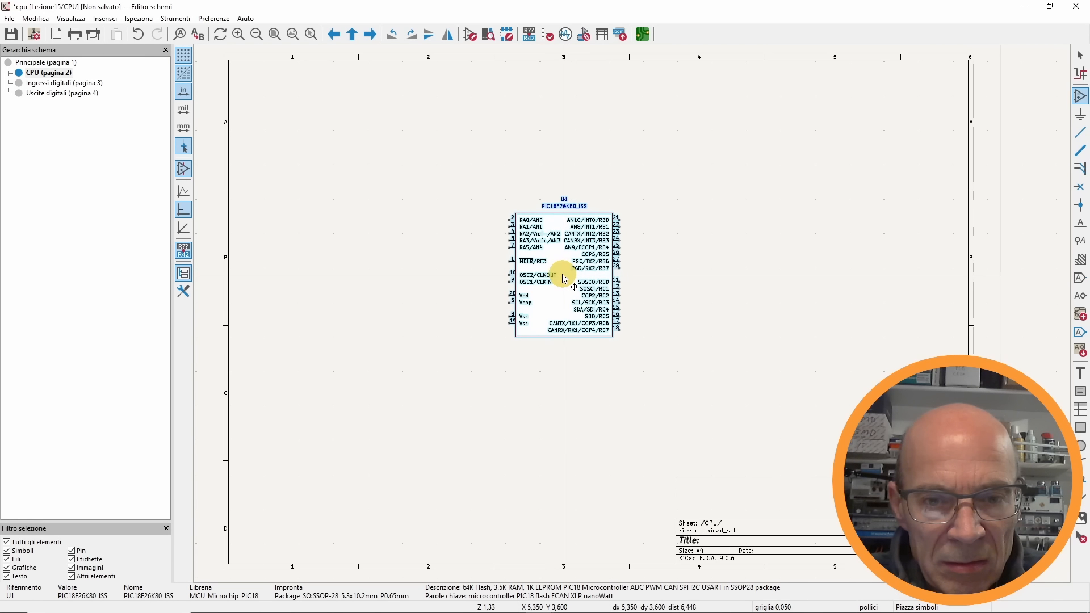
left_click(562, 278)
- Draw a short horizontal wire extending outward from pin 2 (RA0/AN0) of the microcontroller
scroll(545, 284, "up", 2)
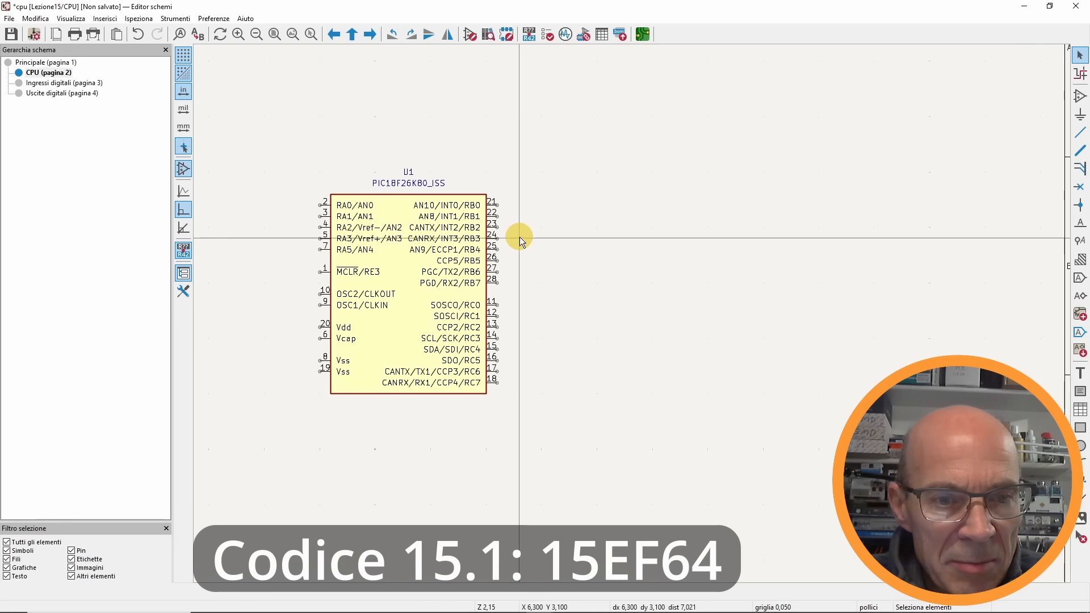
middle_click_drag(287, 238, 372, 239)
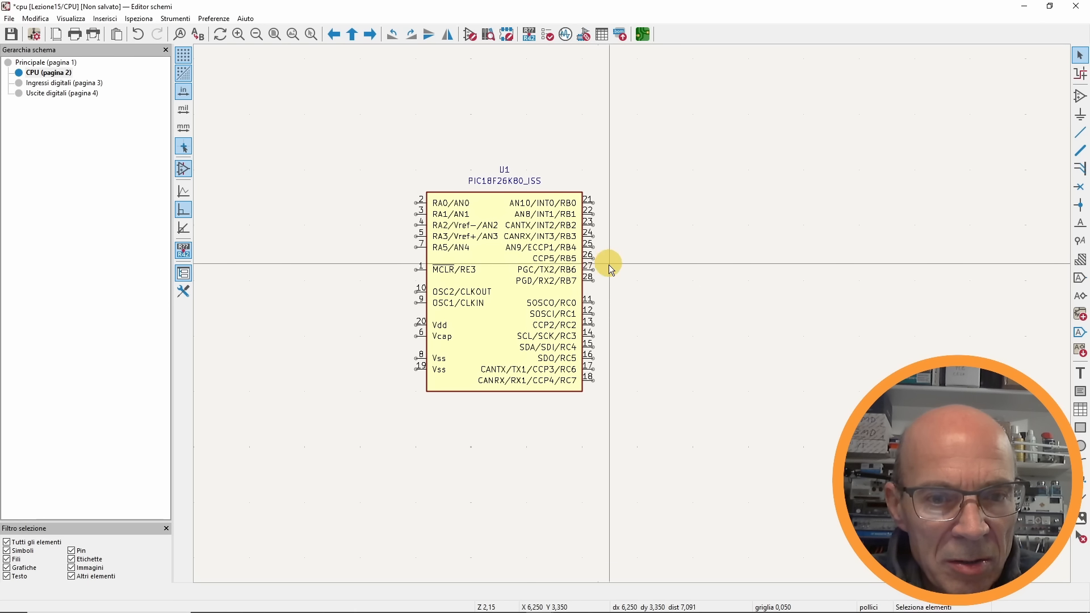
middle_click_drag(351, 275, 443, 265)
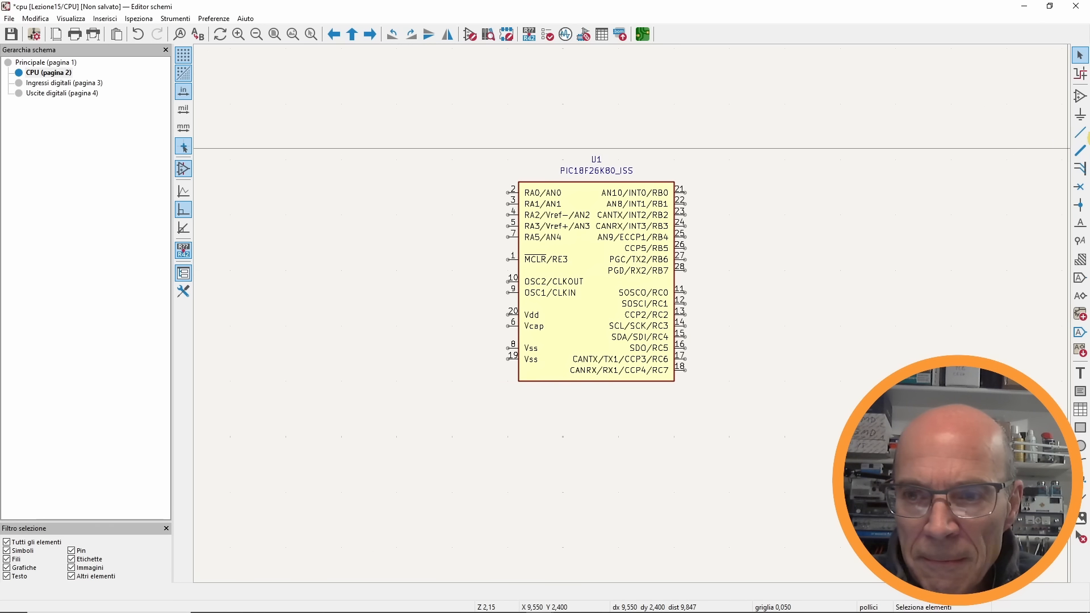
left_click(1080, 134)
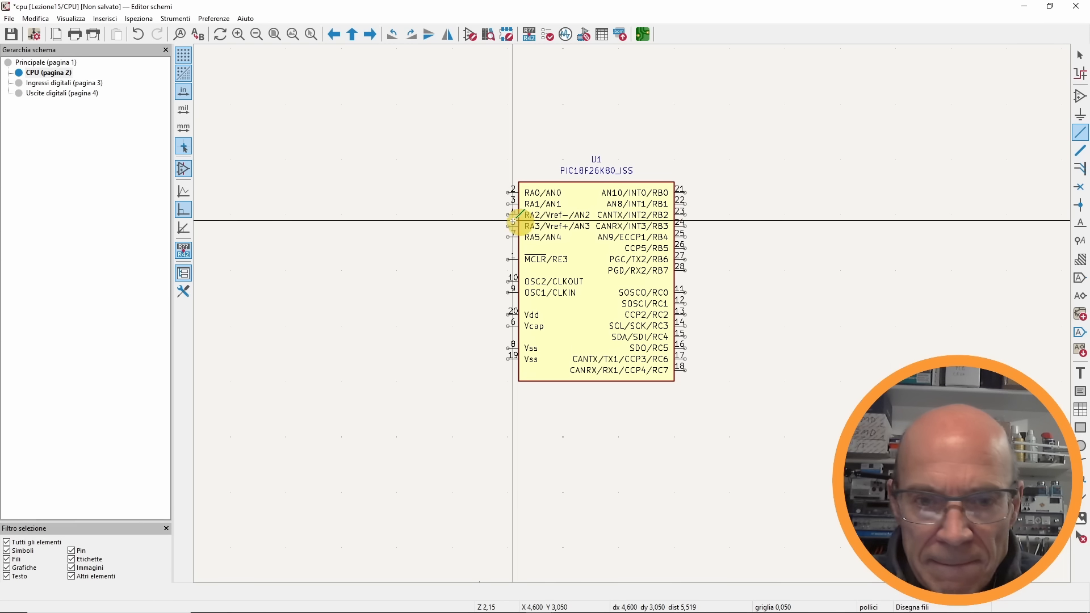
left_click(452, 191)
left_click(507, 192)
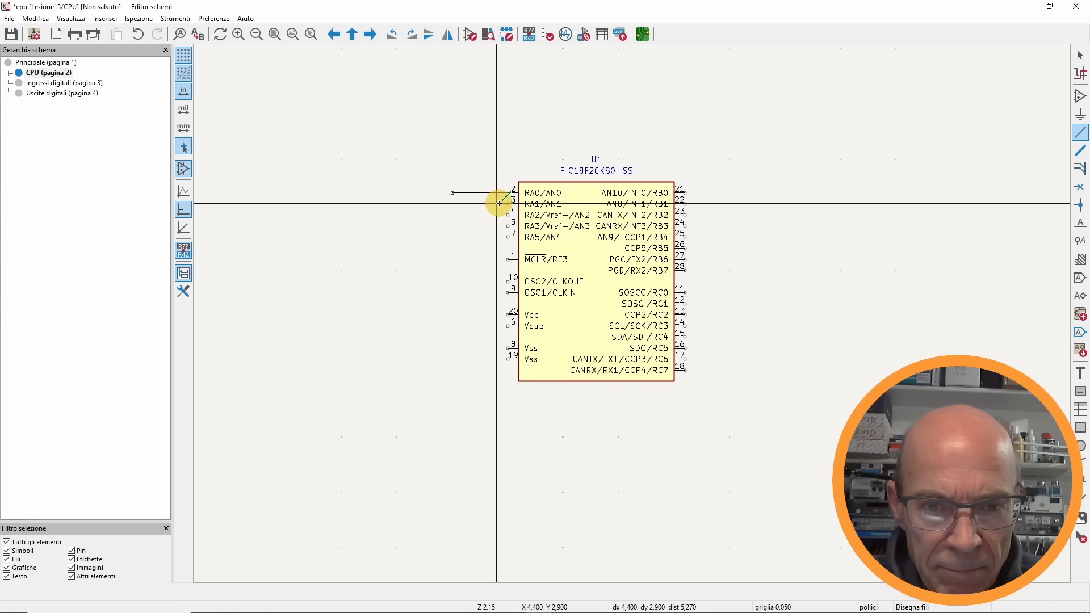
- Repeat the pin 2 wire on pins 3, 4, 5 and 7 (RA1, RA2, RA3 and RA5) of the microcontroller
scroll(507, 198, "up", 2)
scroll(632, 313, "up", 1)
middle_click_drag(617, 357, 446, 241)
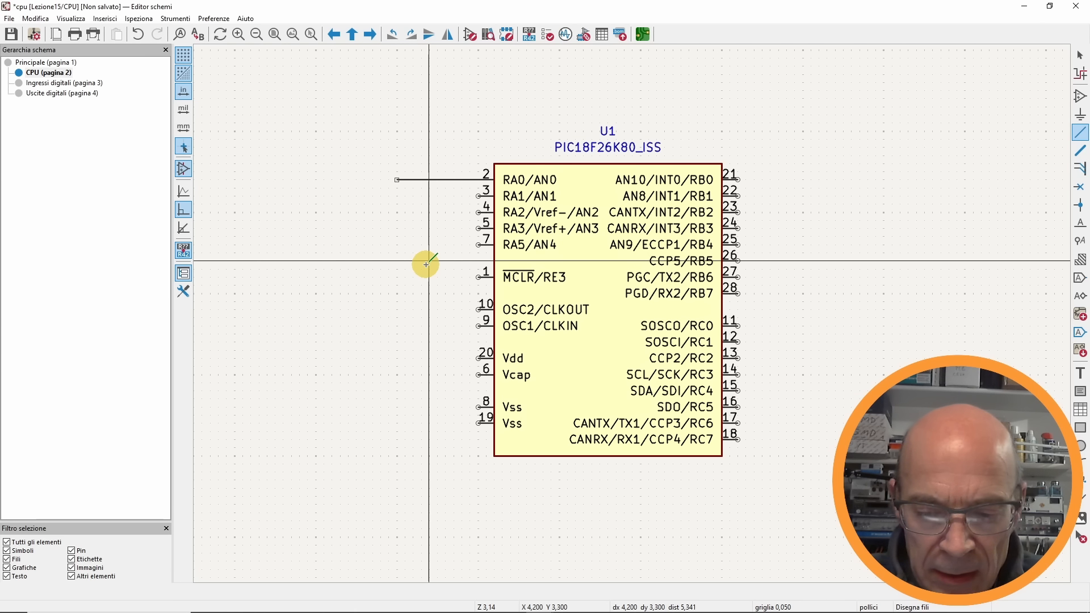
key("Insert")
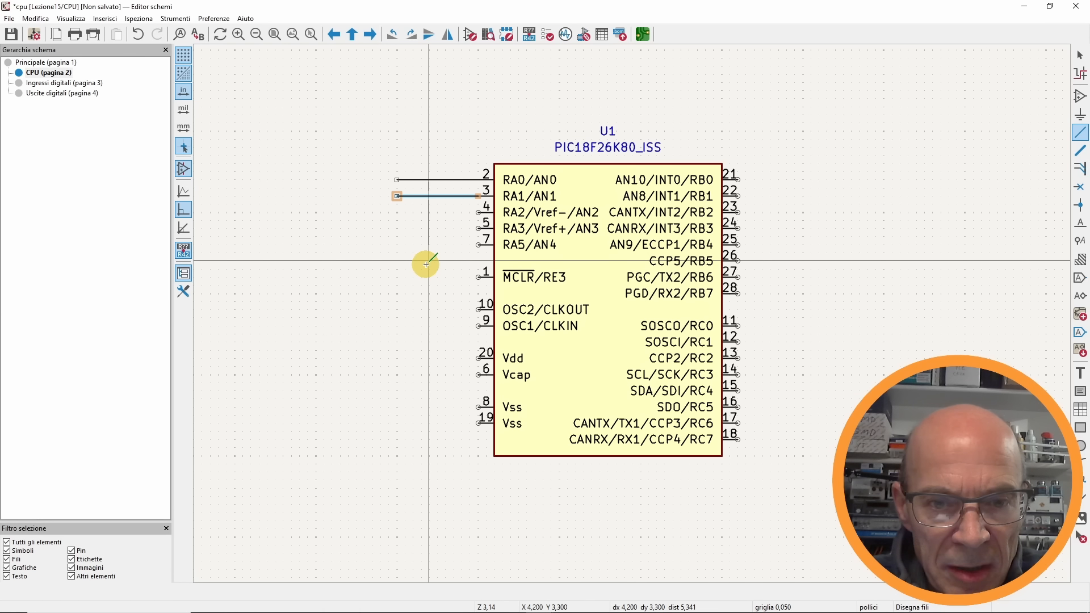
key("Insert")
key("Insert")
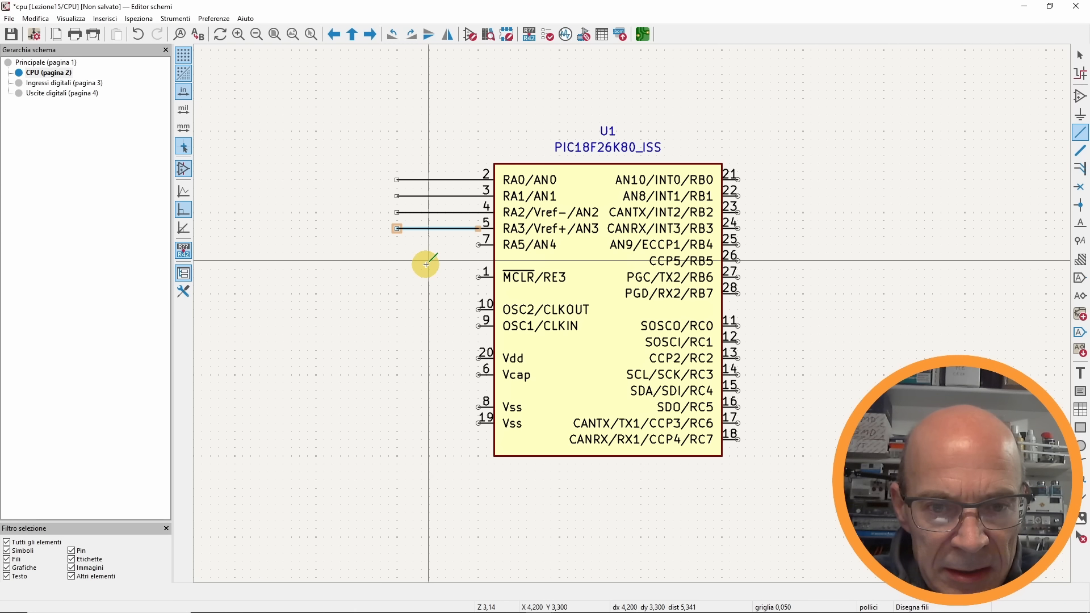
key("Insert")
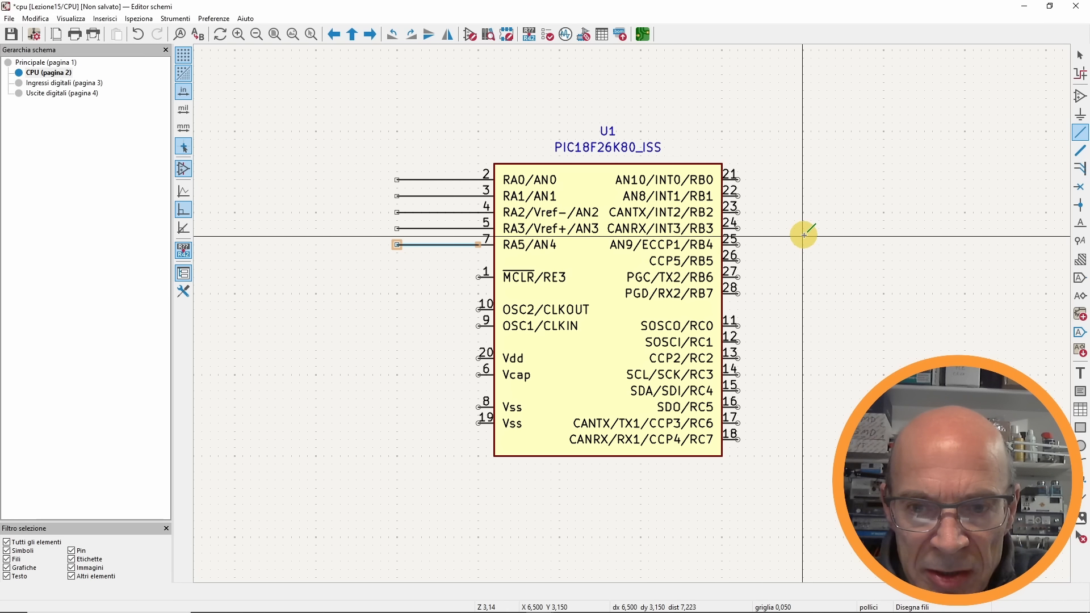
- Draw a horizontal wire about 0.55 in long outward from pin 21 (RB0) and repeat it on pins 22 to 28
middle_click_drag(803, 231, 681, 225)
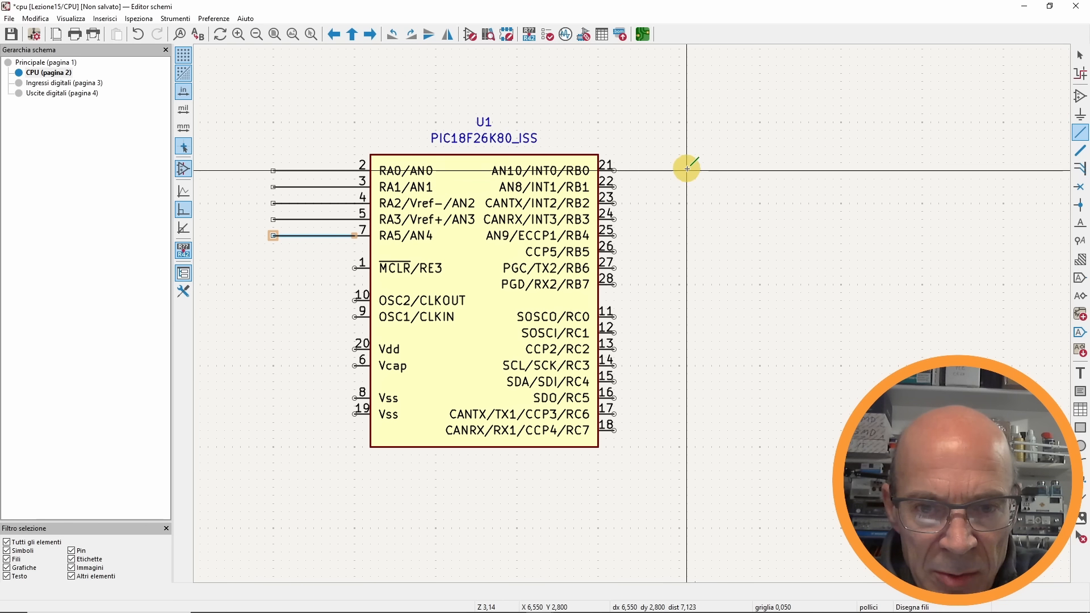
left_click(704, 170)
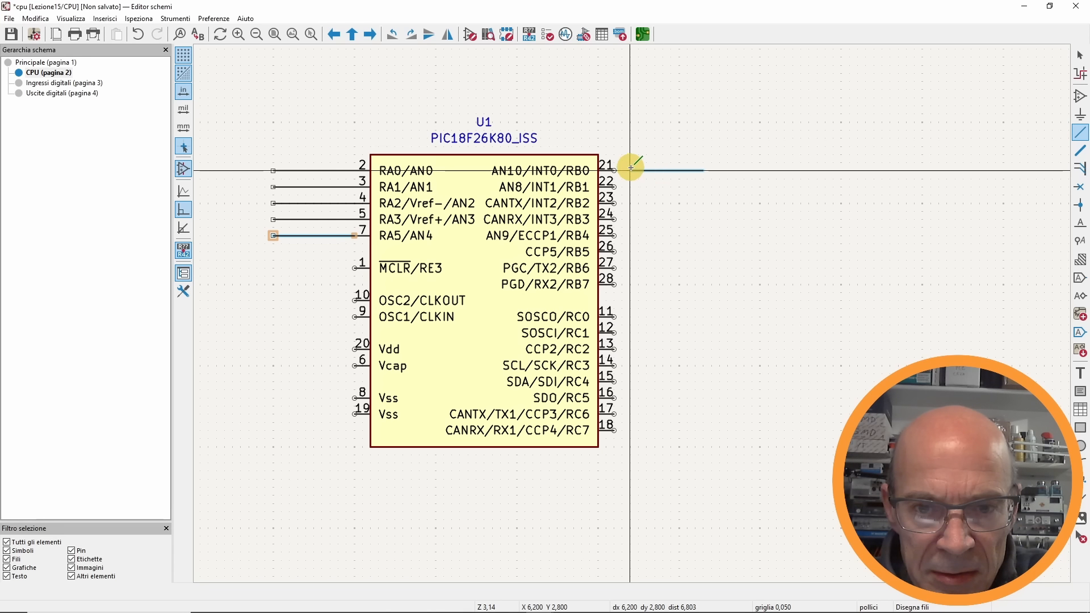
left_click(615, 170)
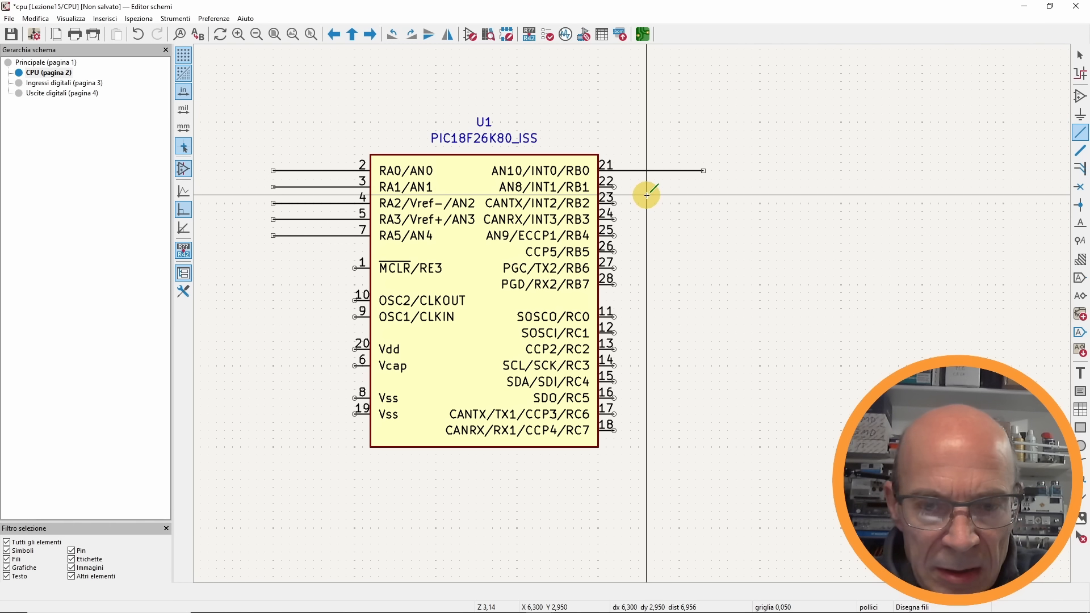
key("Insert")
key("Insert")
key("Insert")
key("Insert")
key("Insert")
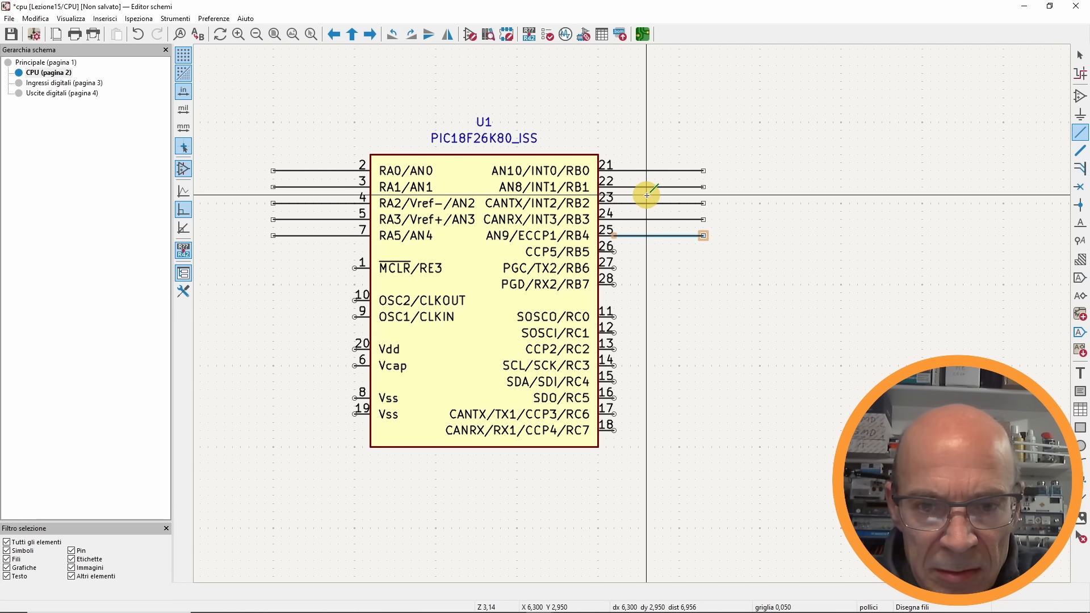
key("Insert")
key("Insert")
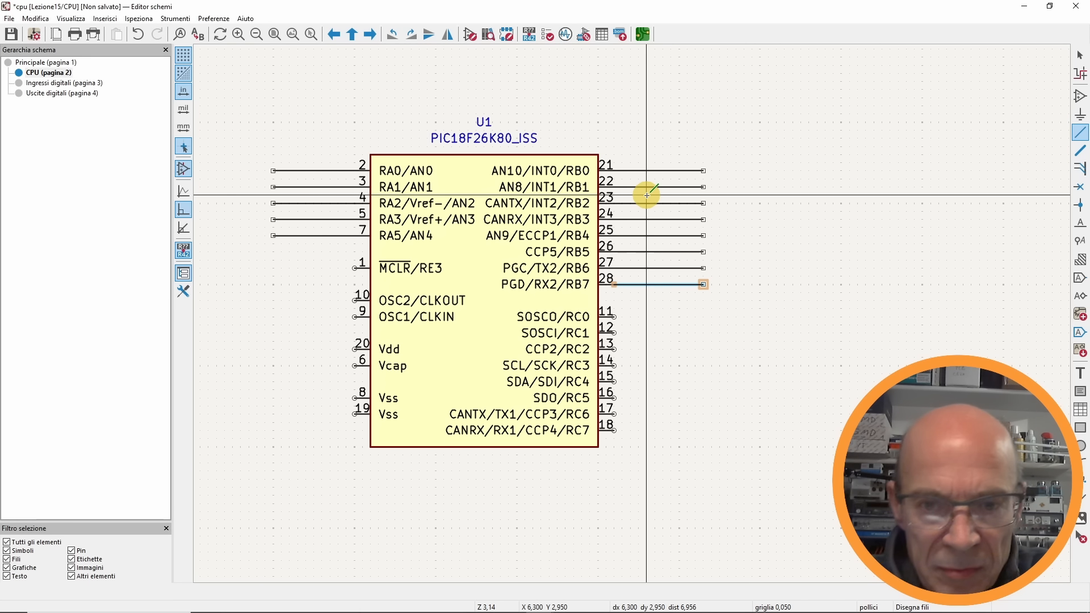
- Place wire-to-bus entries at the outer ends of the wires on pins 2, 3, 4, 5 and 7
scroll(642, 192, "down", 2)
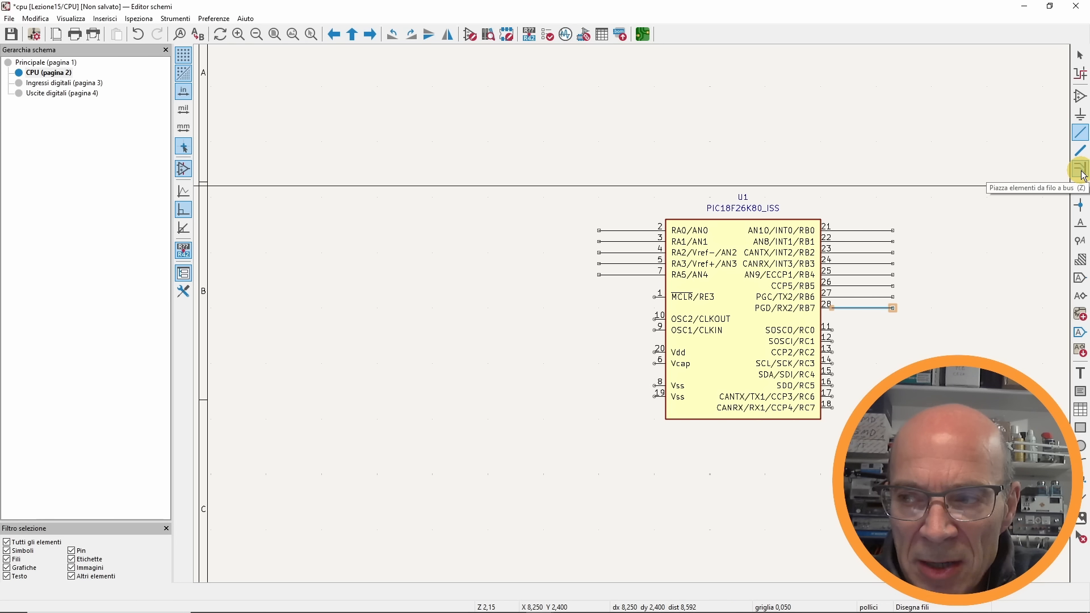
left_click(1080, 168)
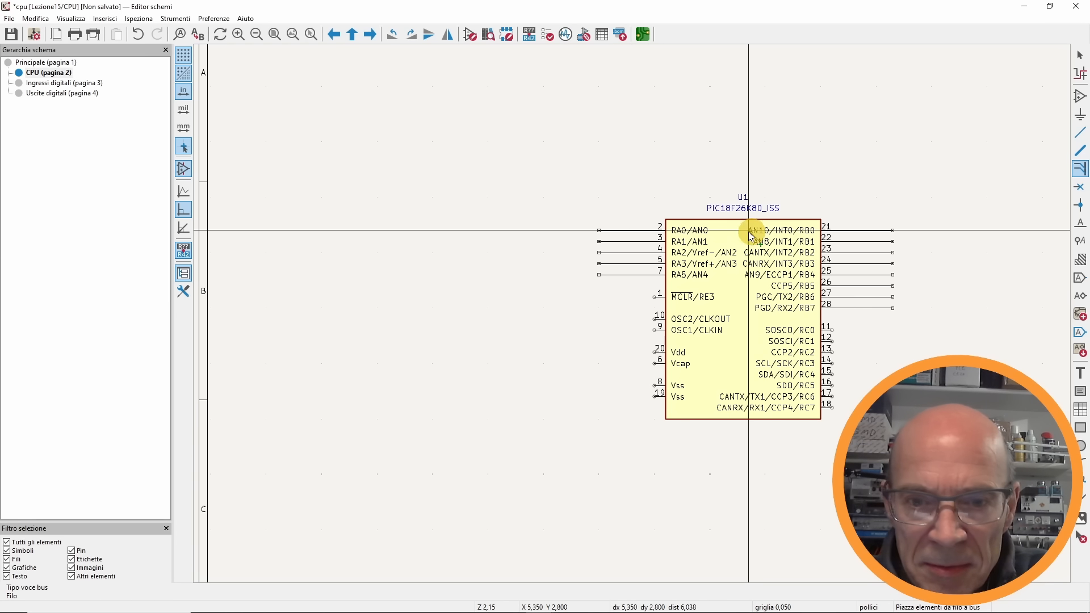
left_click(587, 226)
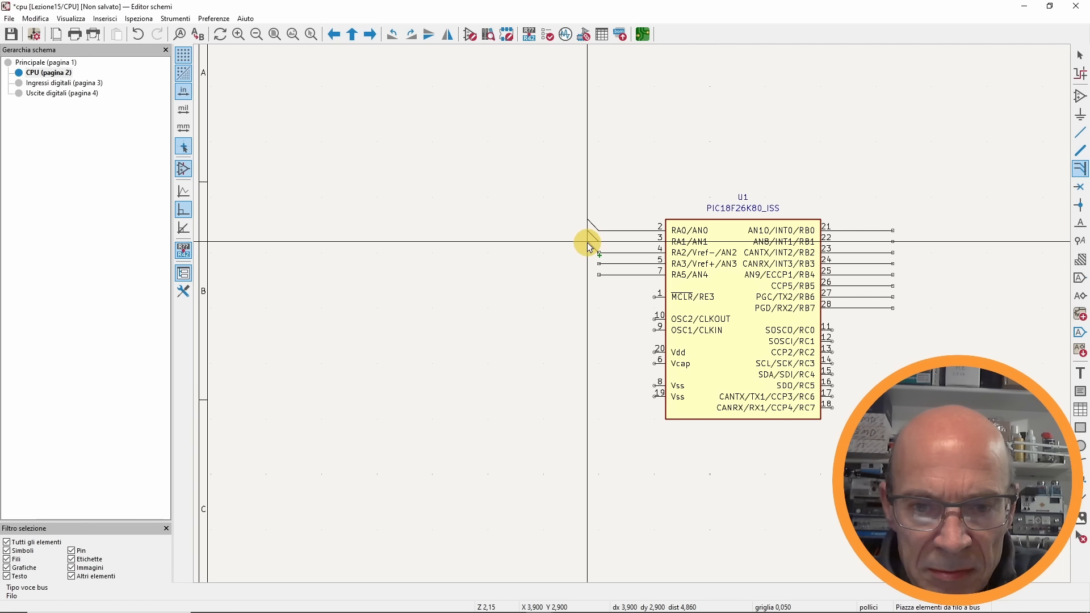
left_click(588, 250)
left_click(588, 261)
left_click(588, 271)
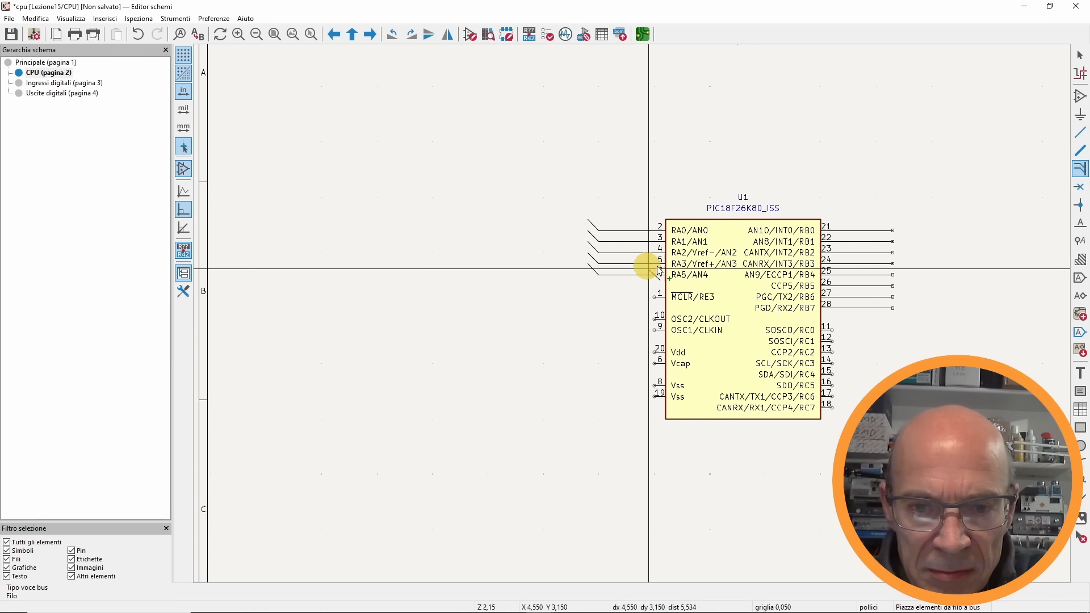
- Place wire-to-bus entries at the outer ends of the eight wires on pins 21 to 28
middle_click_drag(908, 236, 733, 239)
scroll(726, 239, "up", 4)
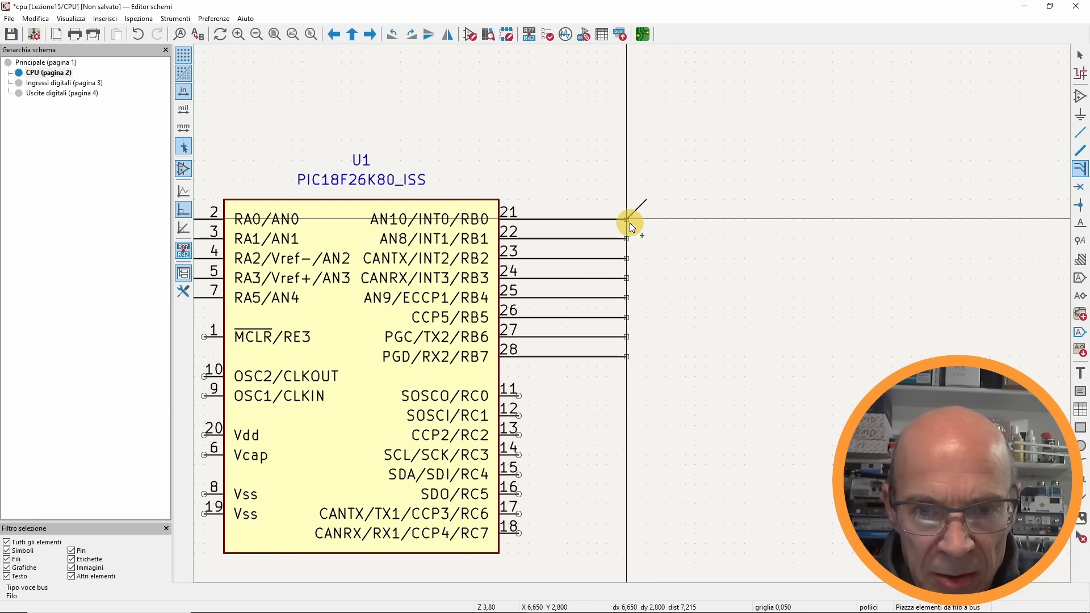
left_click(627, 219)
left_click(627, 238)
left_click(626, 258)
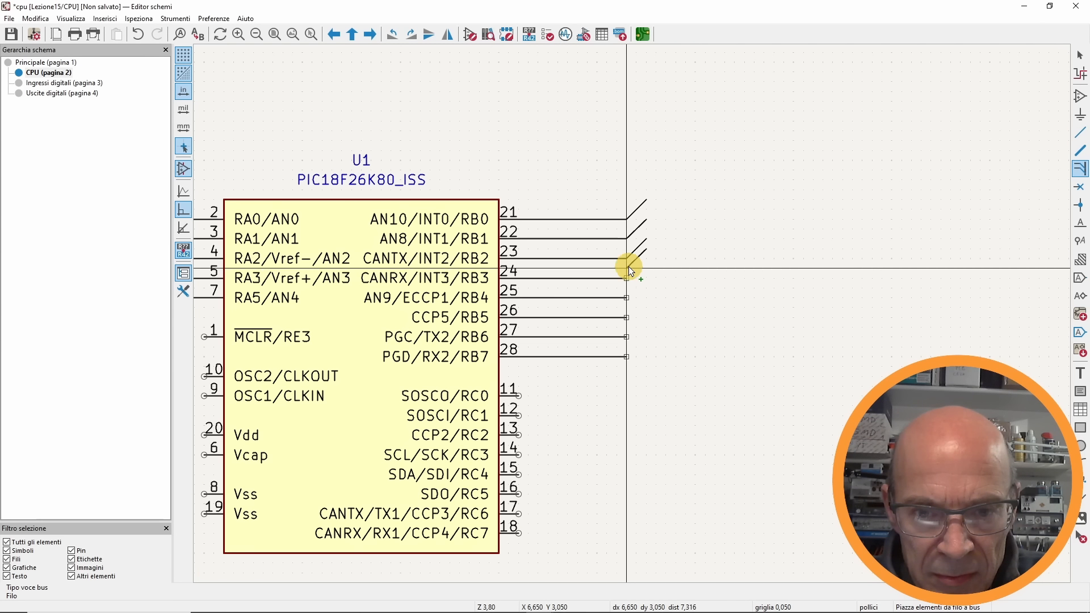
left_click(626, 278)
left_click(626, 298)
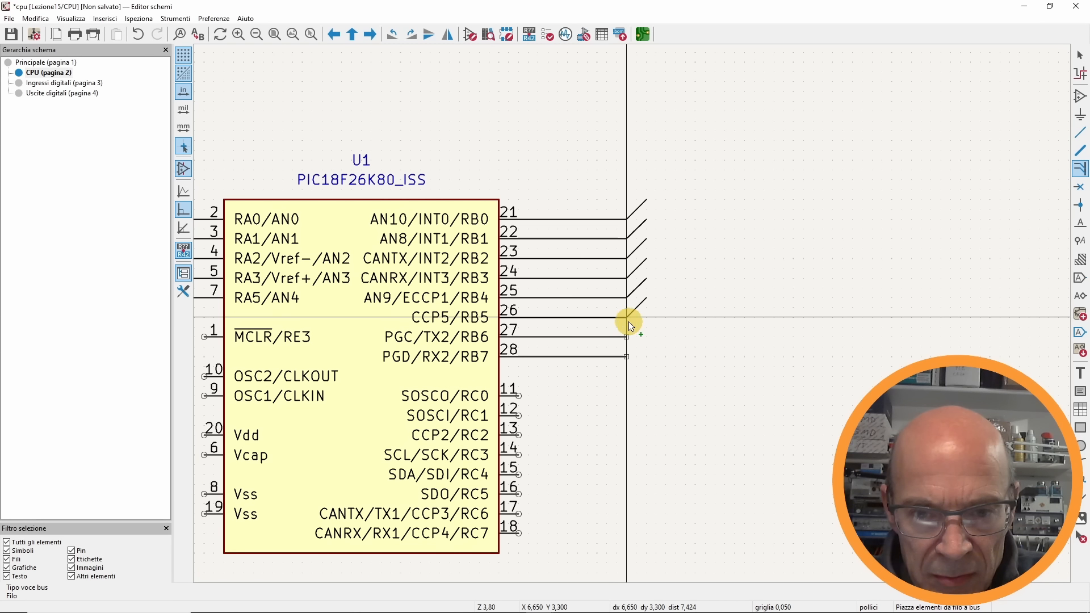
left_click(626, 317)
left_click(627, 336)
left_click(626, 356)
key("Escape")
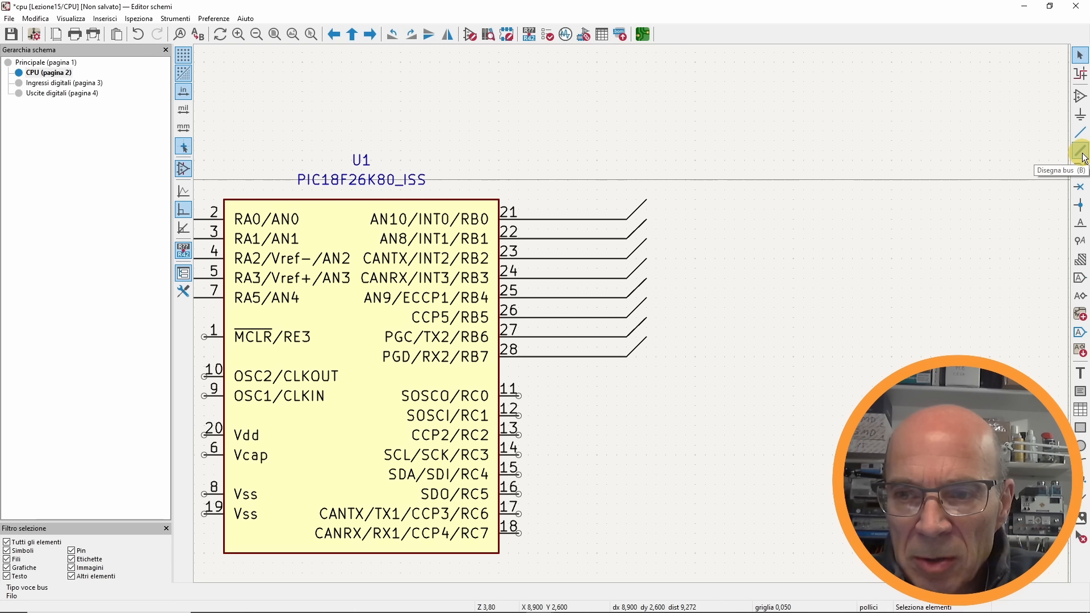
- Draw an L-shaped bus along each row of bus entries, running up past the top entry and turning horizontally away from the microcontroller
left_click(1080, 151)
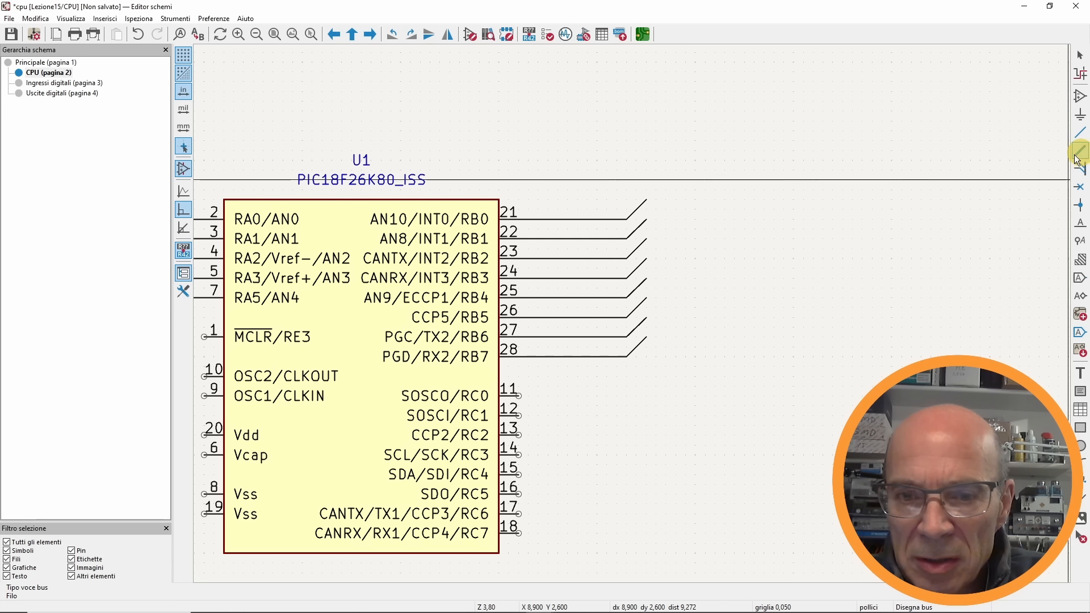
left_click(645, 337)
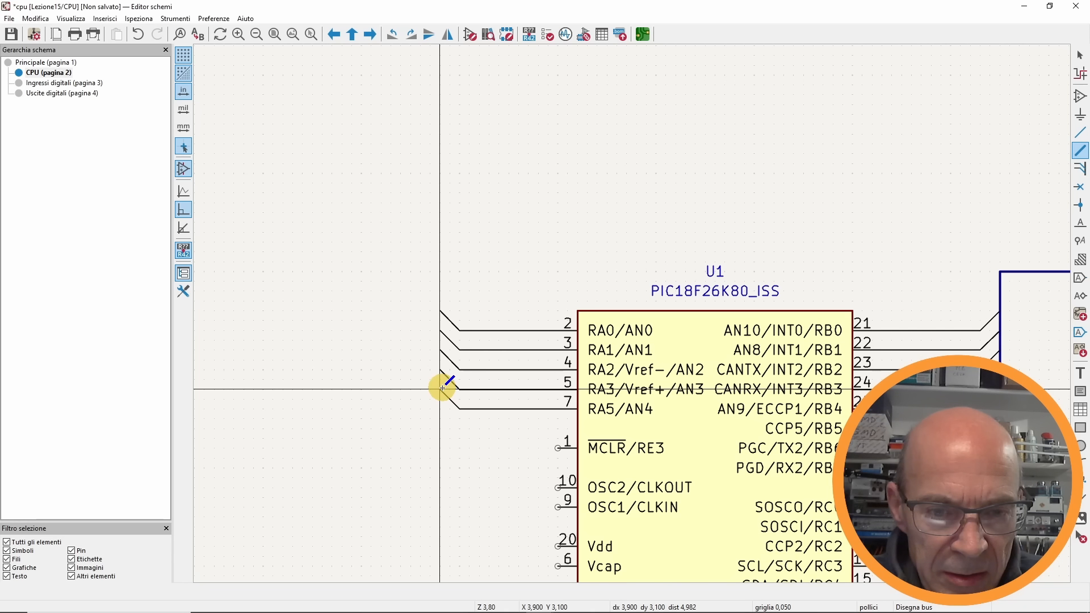
left_click(441, 388)
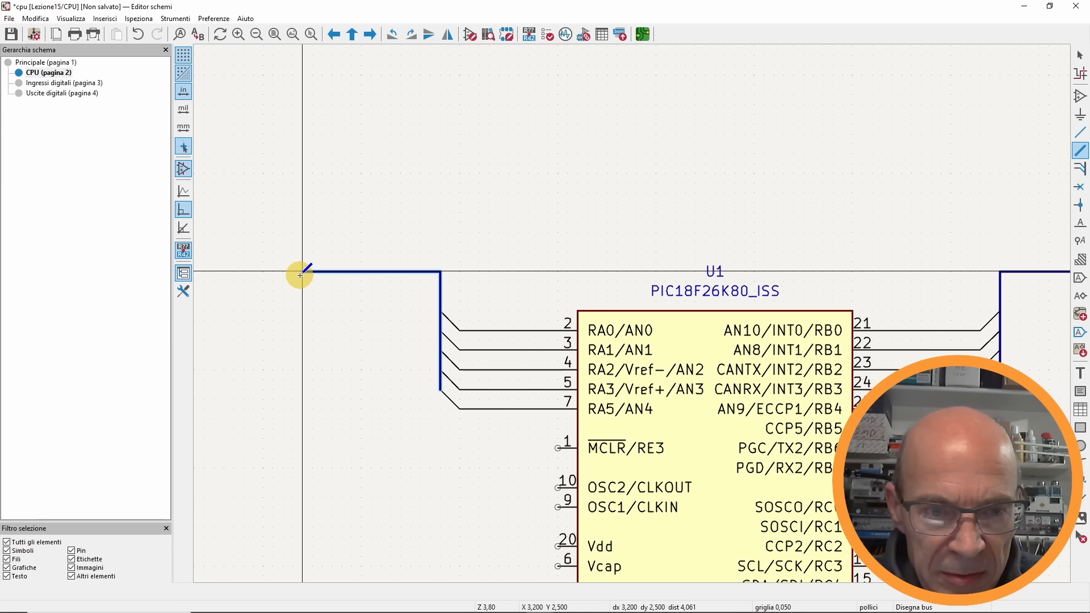
double_click(303, 273)
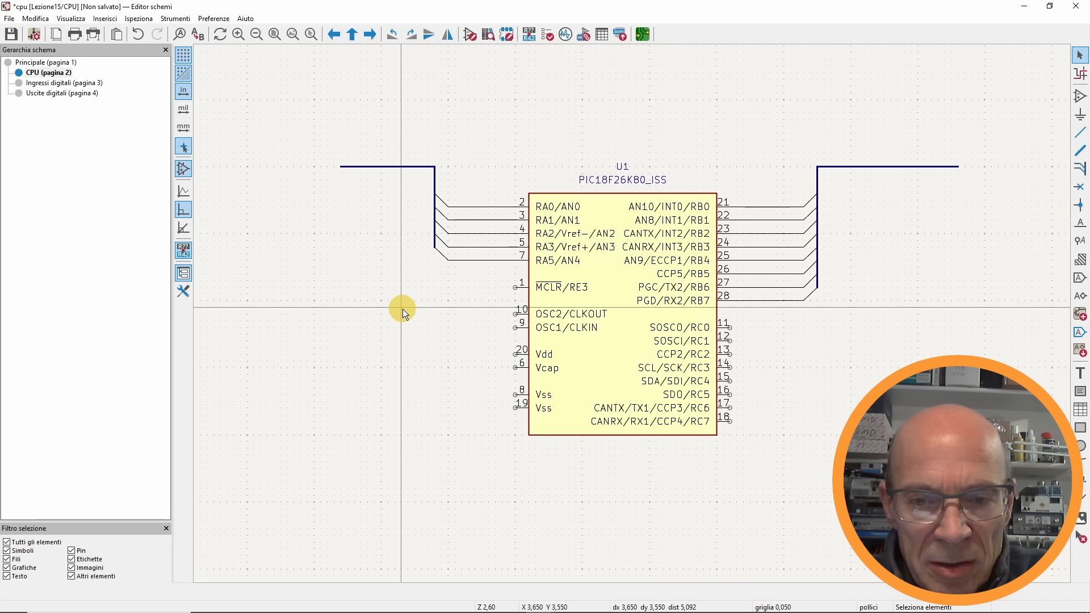
- Draw a horizontal wire about 0.9 in long outward from pin 11 (SOSCO/RC0)
middle_click_drag(403, 311, 653, 322)
scroll(775, 329, "up", 1)
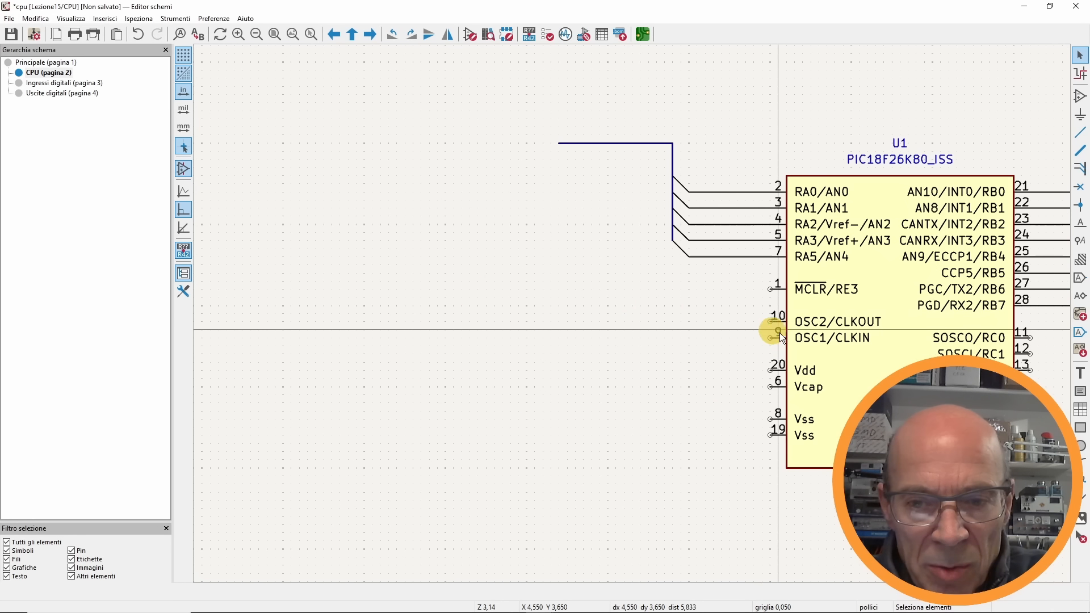
middle_click_drag(755, 330, 275, 309)
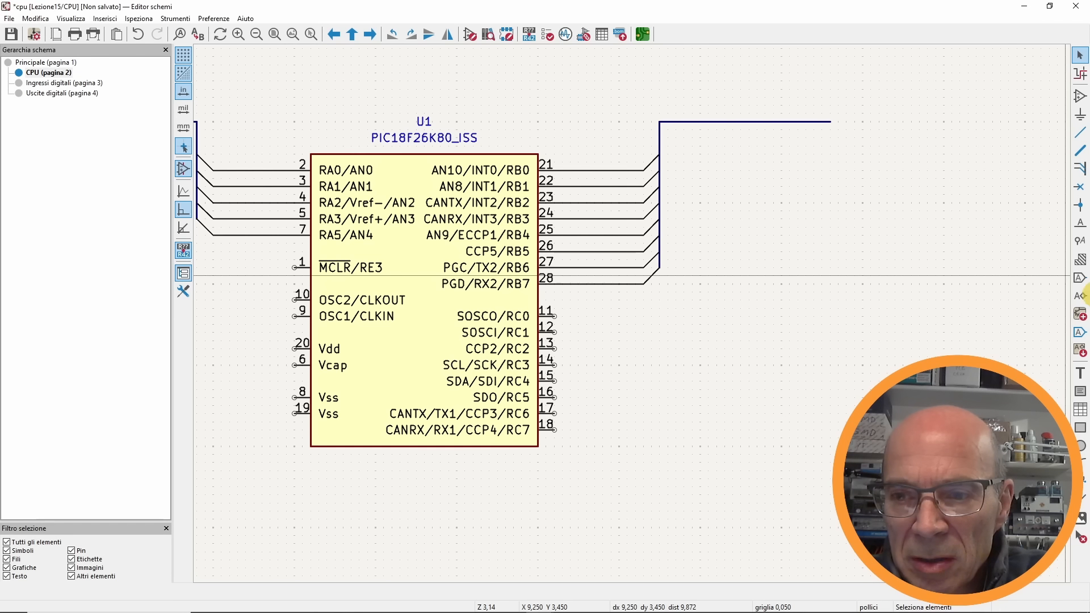
left_click(1081, 134)
left_click(699, 315)
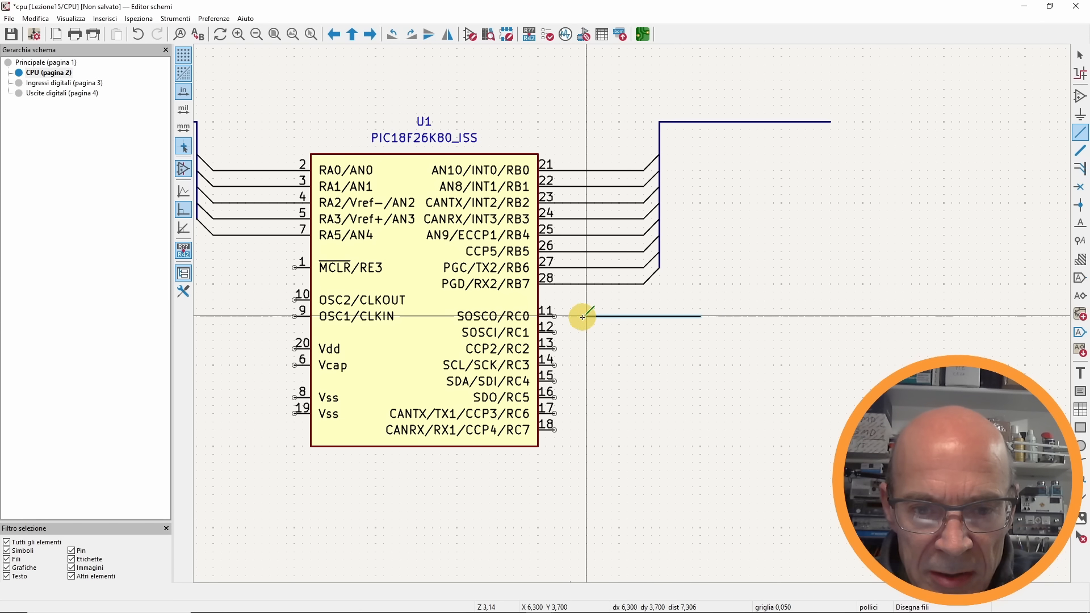
left_click(556, 315)
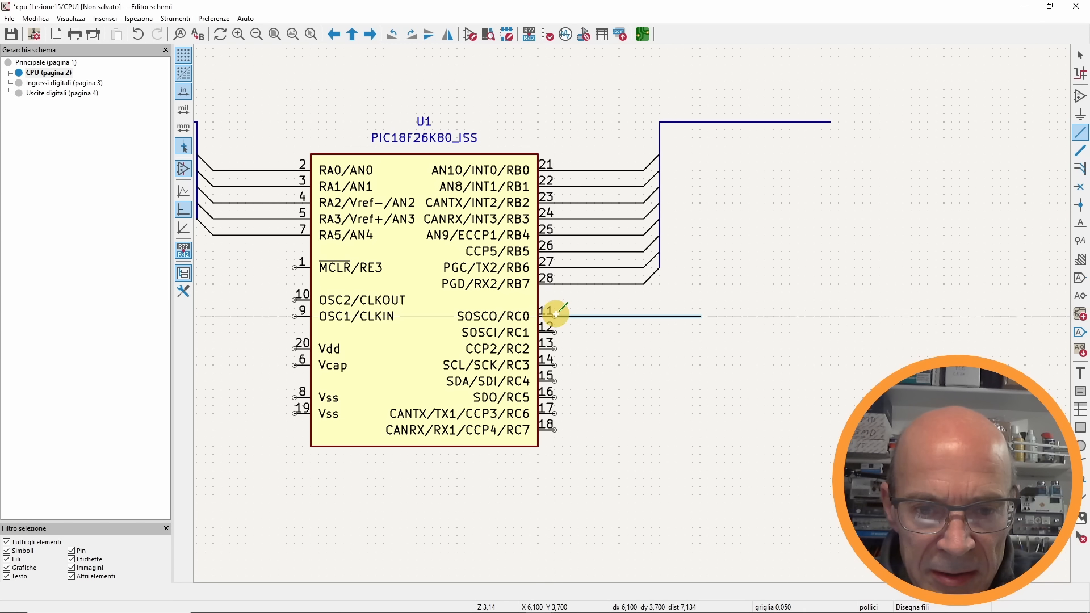
key("Escape")
- Try adding automatic net labels to pins 21 to 28 and pin 11 with the pin helpers, and undo them
left_click_drag(546, 145, 549, 312)
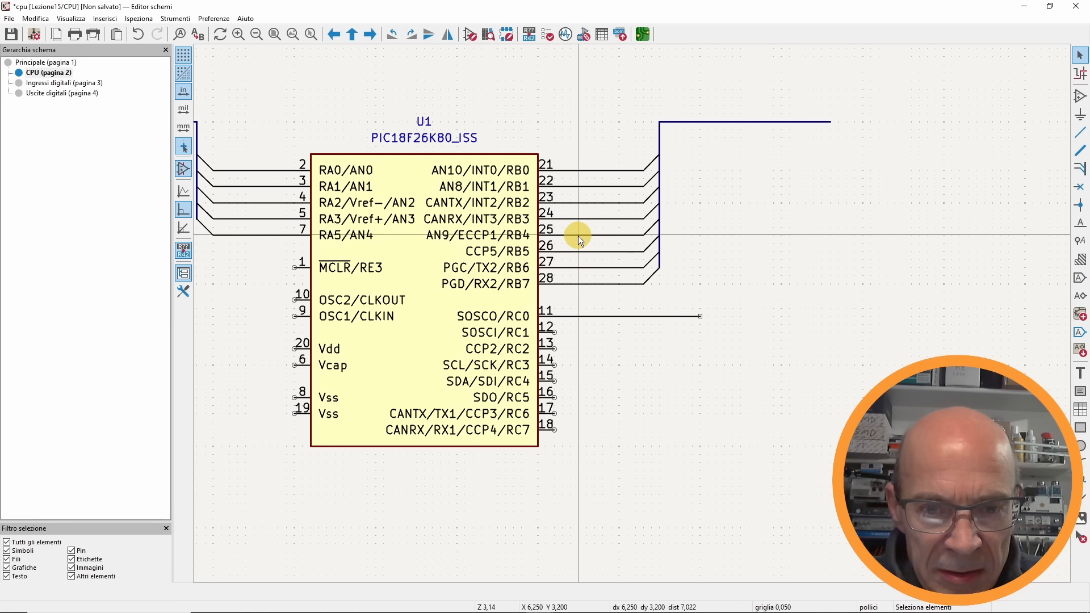
left_click_drag(553, 142, 545, 310)
right_click(544, 260)
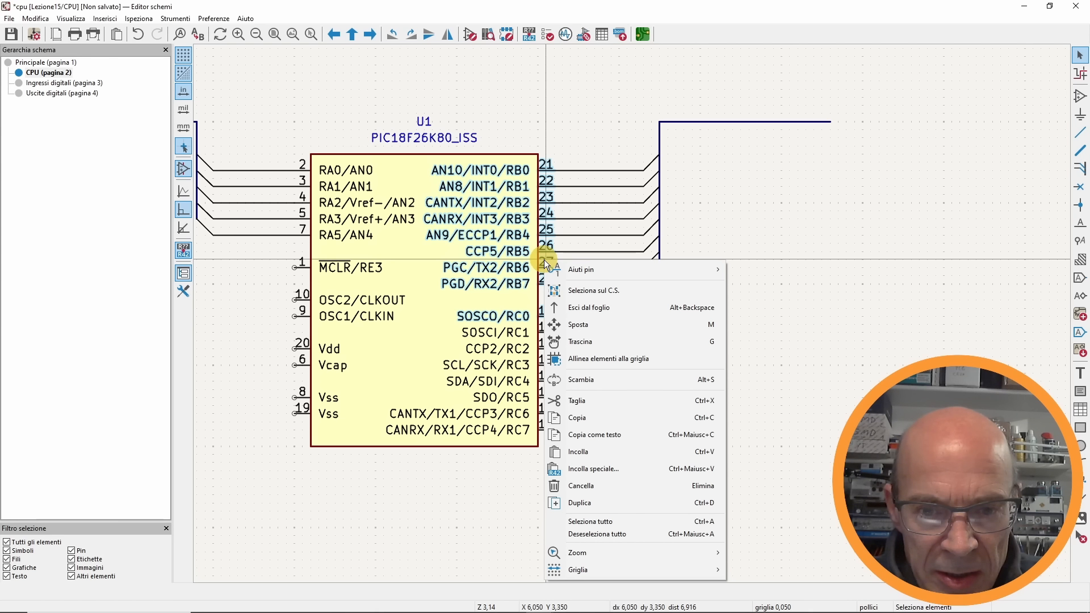
mouse_move(603, 271)
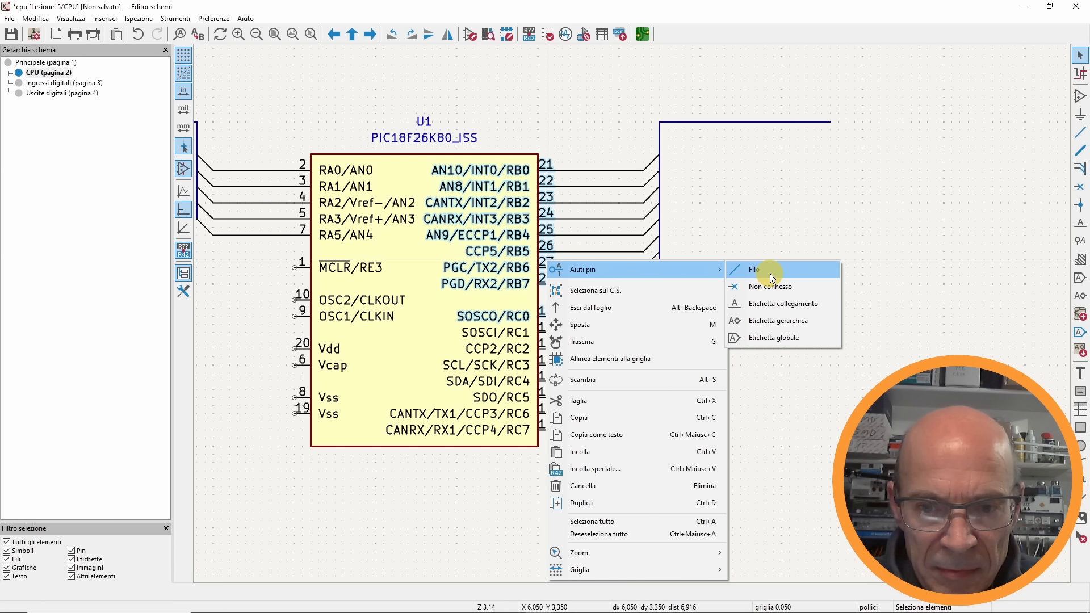
left_click(786, 305)
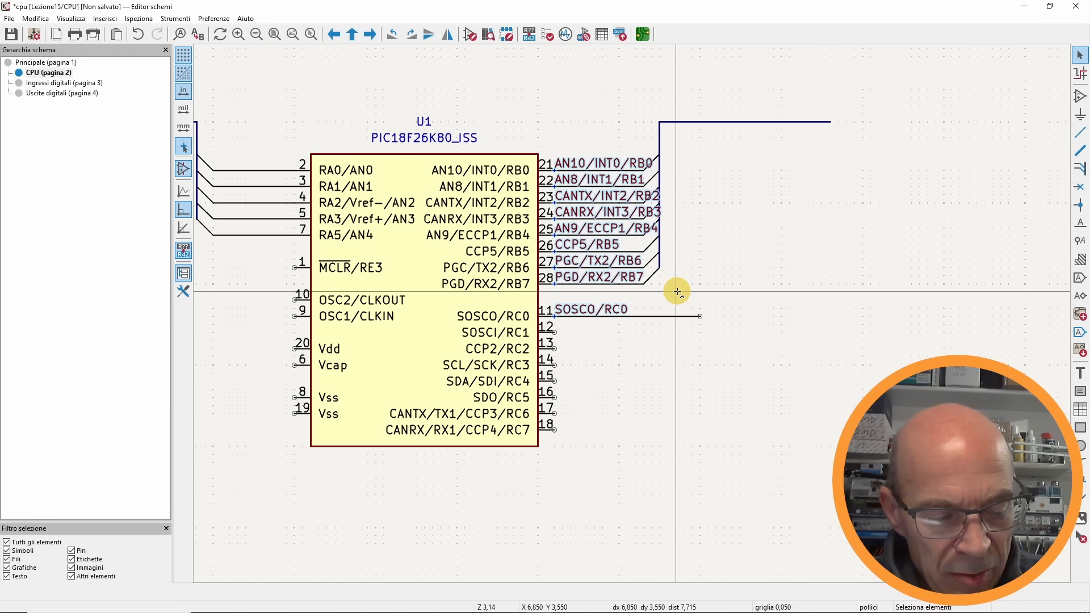
key("ctrl+z")
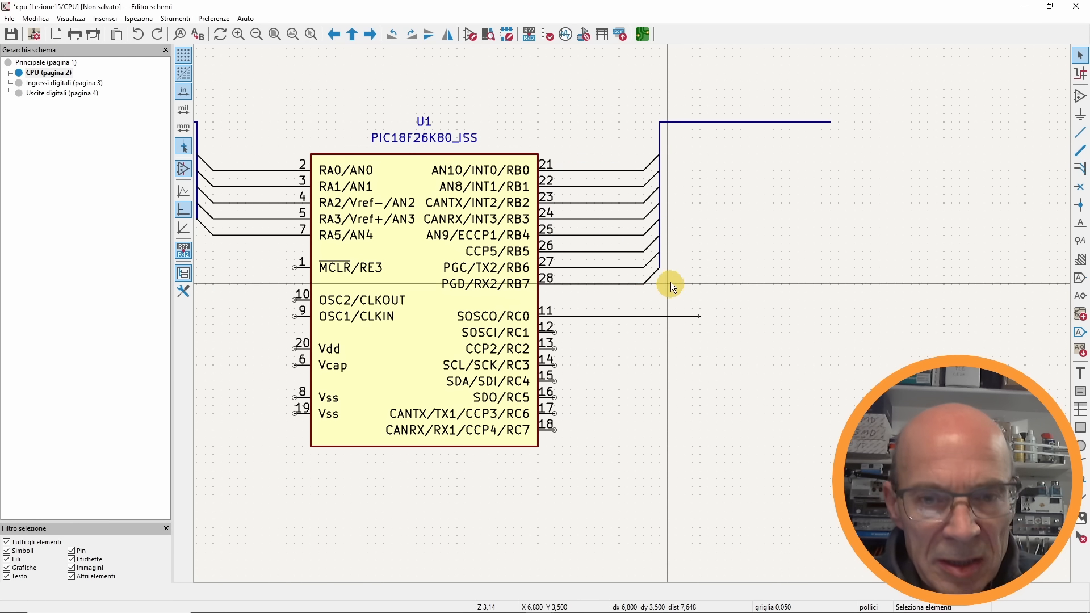
- Place a net label RB0 on the wire from pin 21
left_click(1079, 223)
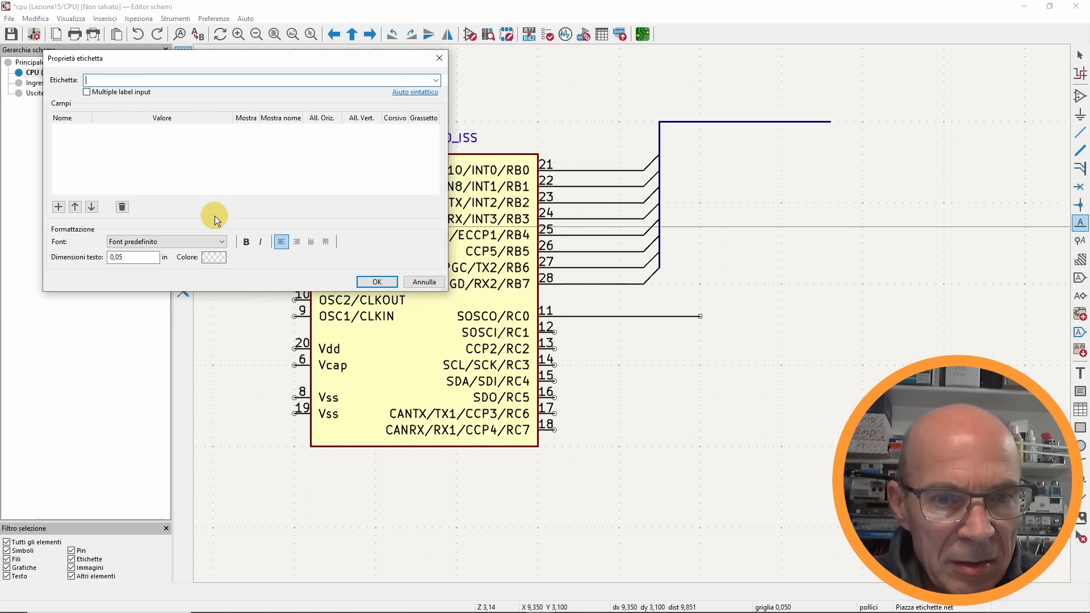
type("R")
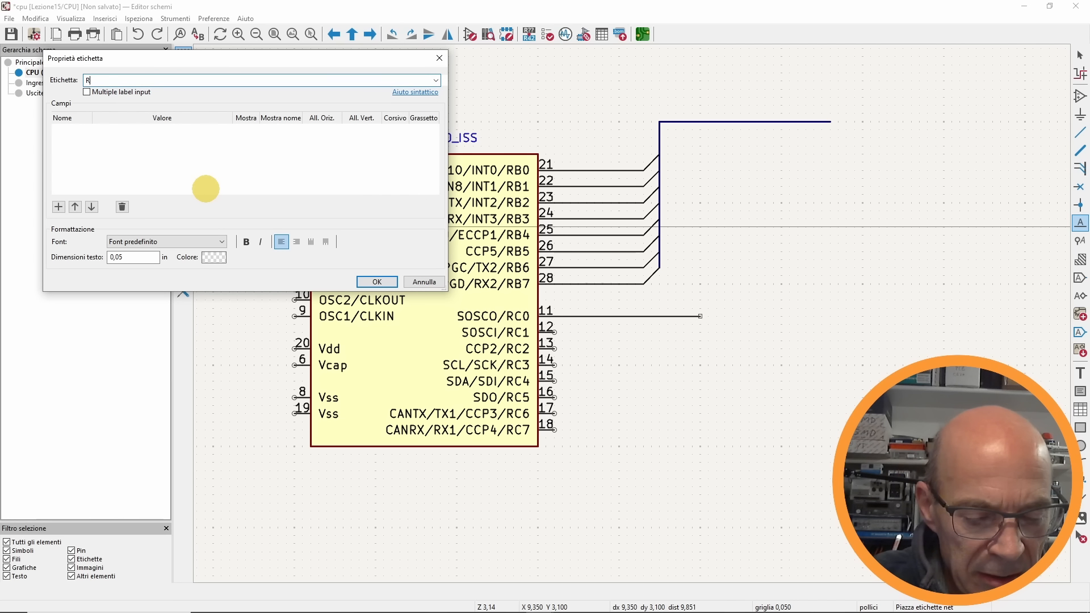
type("B0")
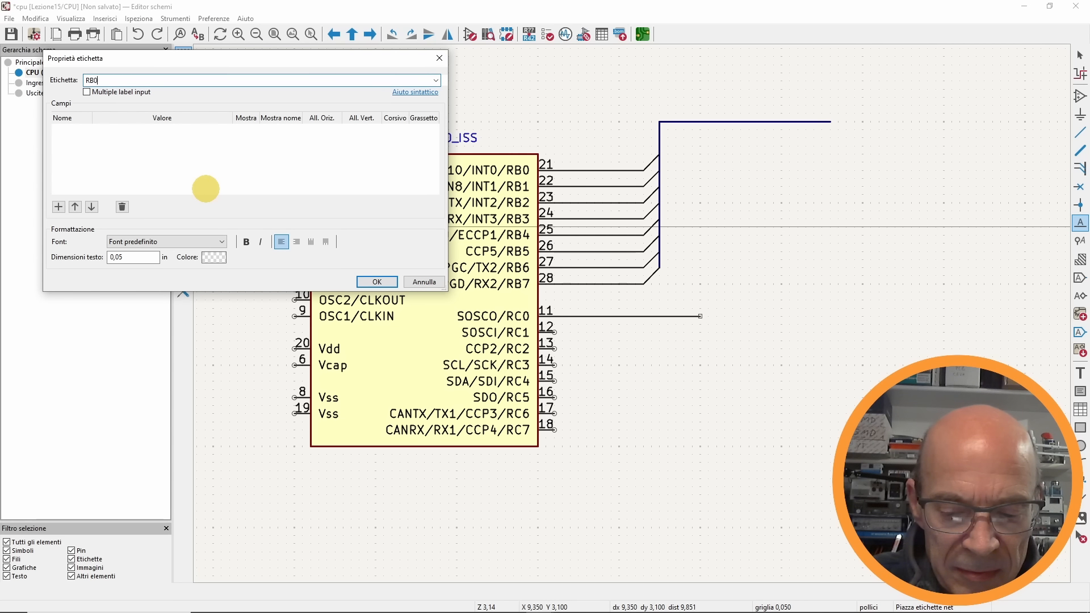
key("Return")
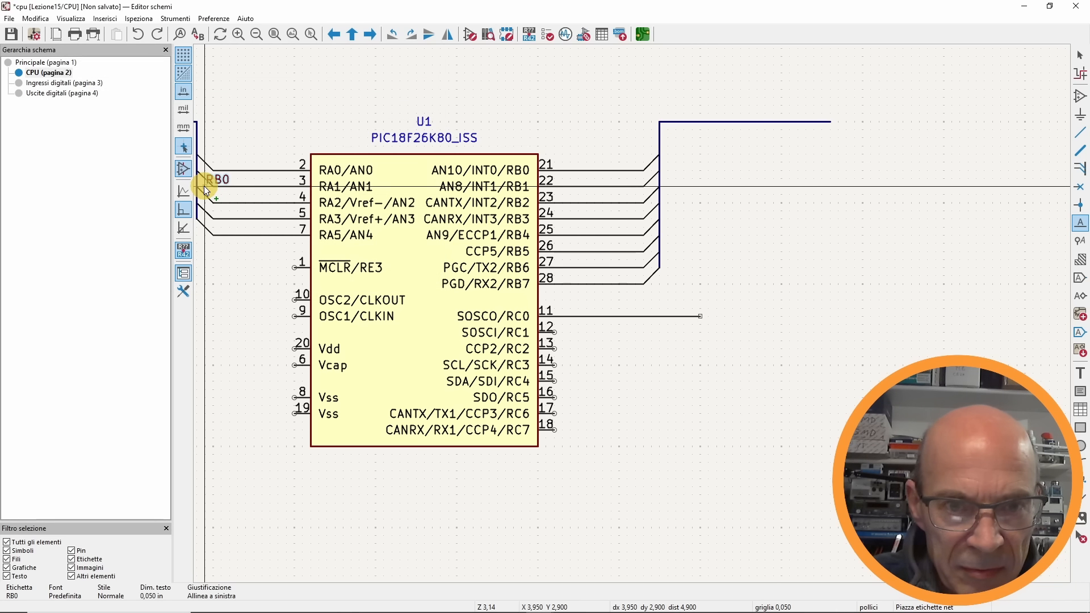
left_click(582, 170)
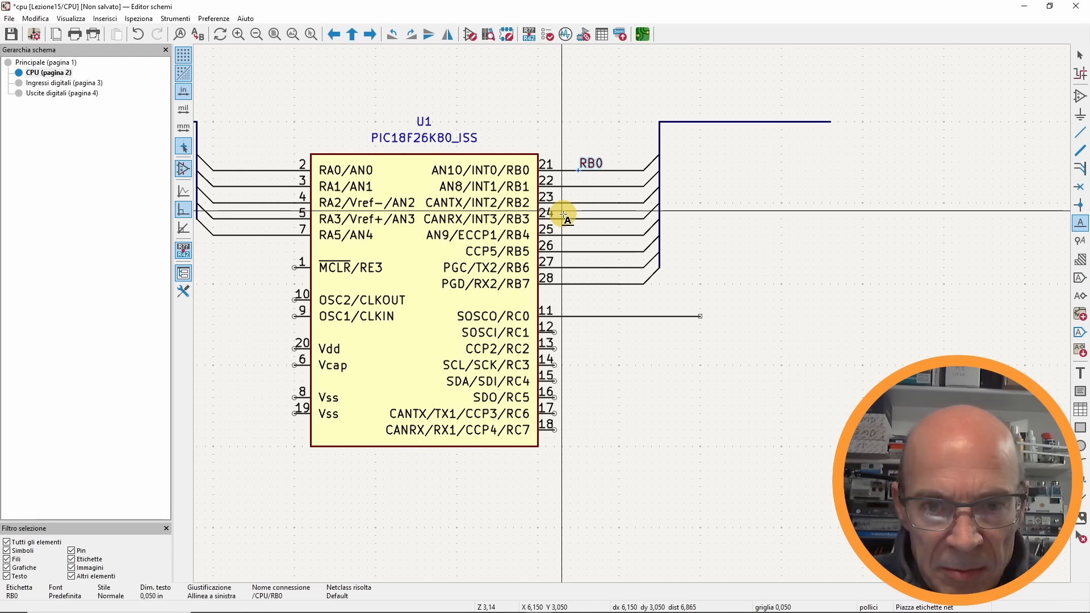
- Repeat the RB0 net label down the wires from pins 22 to 28 as RB1 to RB7
key("Escape")
key("Insert")
key("Insert")
key("Insert")
key("Insert")
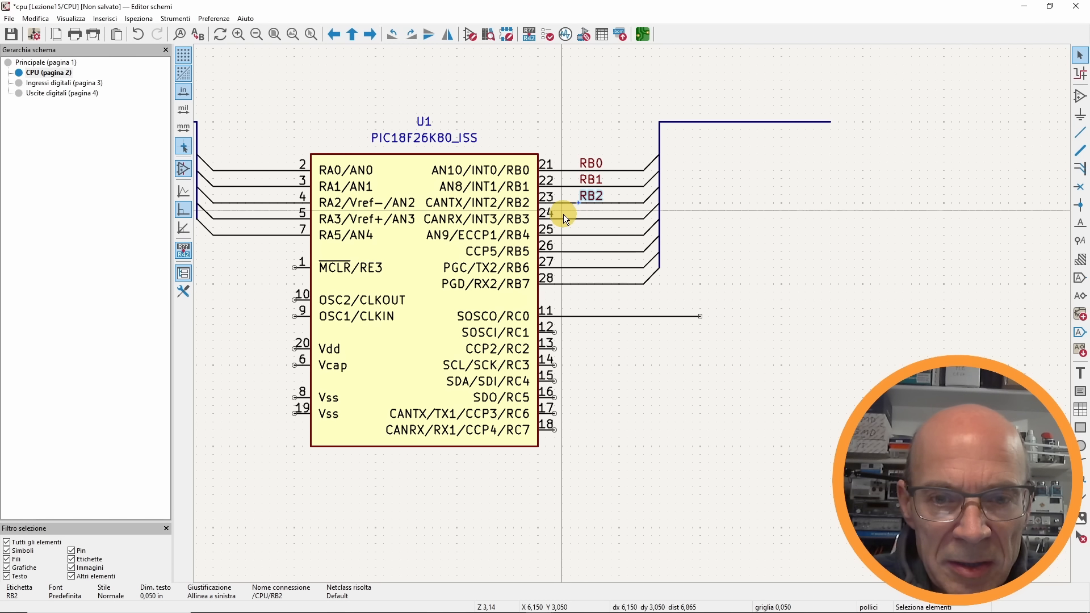
key("Insert")
key("Insert")
key("Insert")
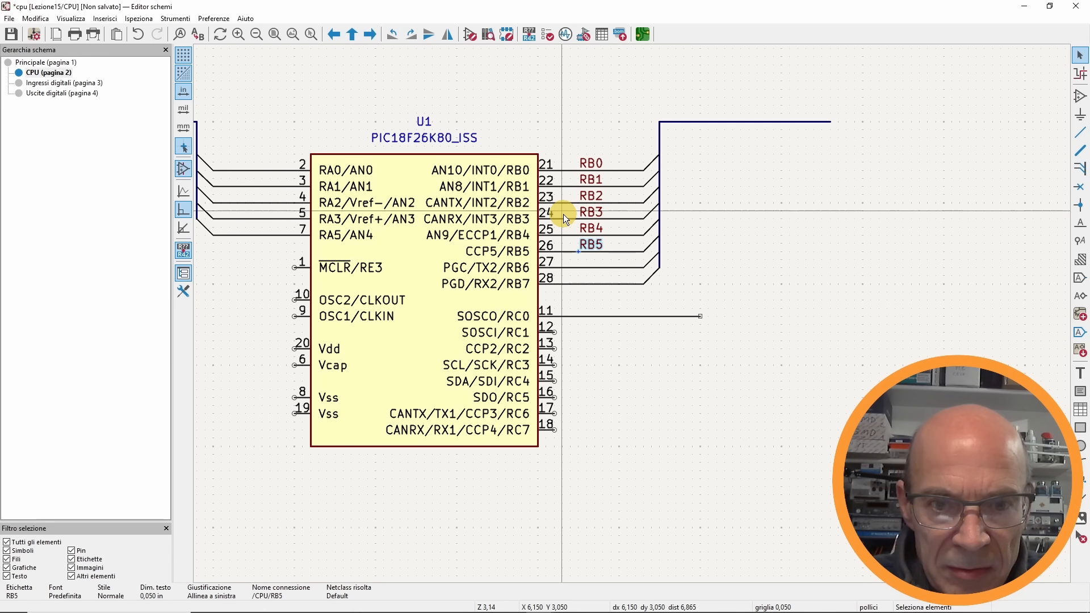
- Place a net label RA0 on the wire from pin 2
key("l")
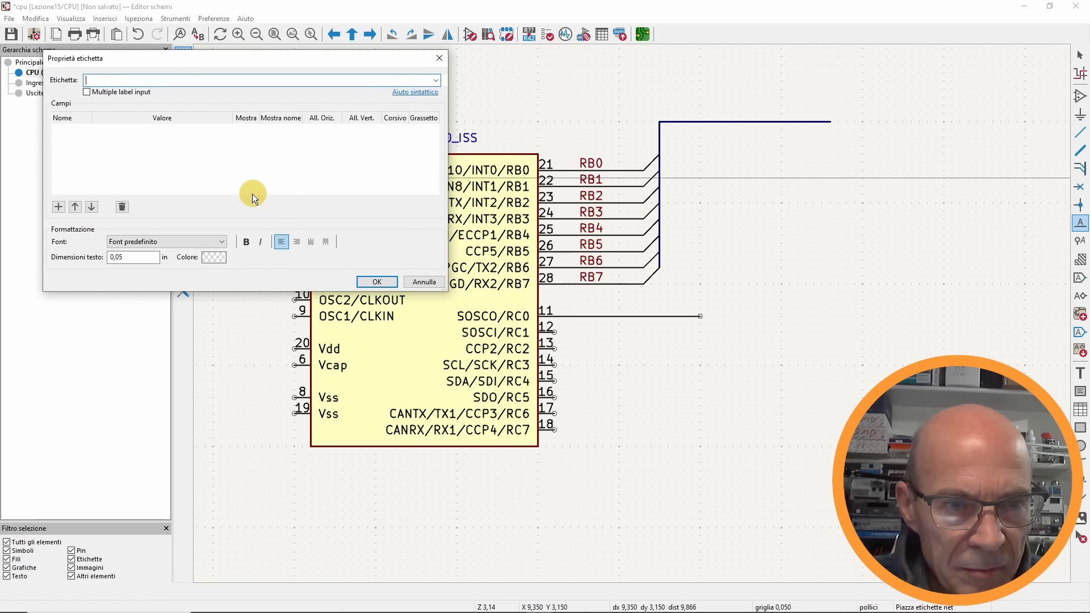
type("RA0")
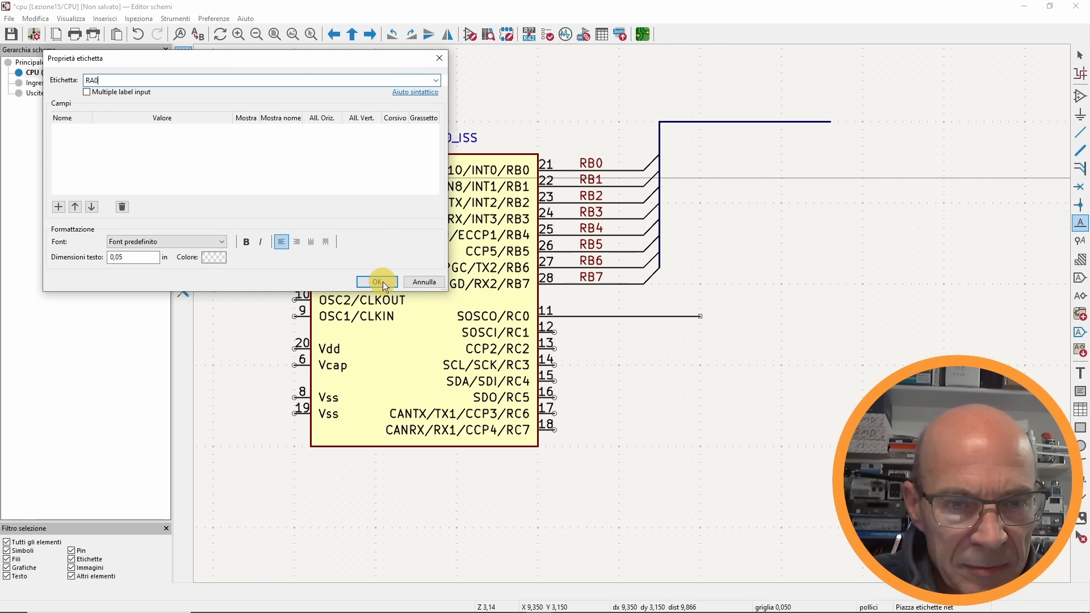
left_click(378, 282)
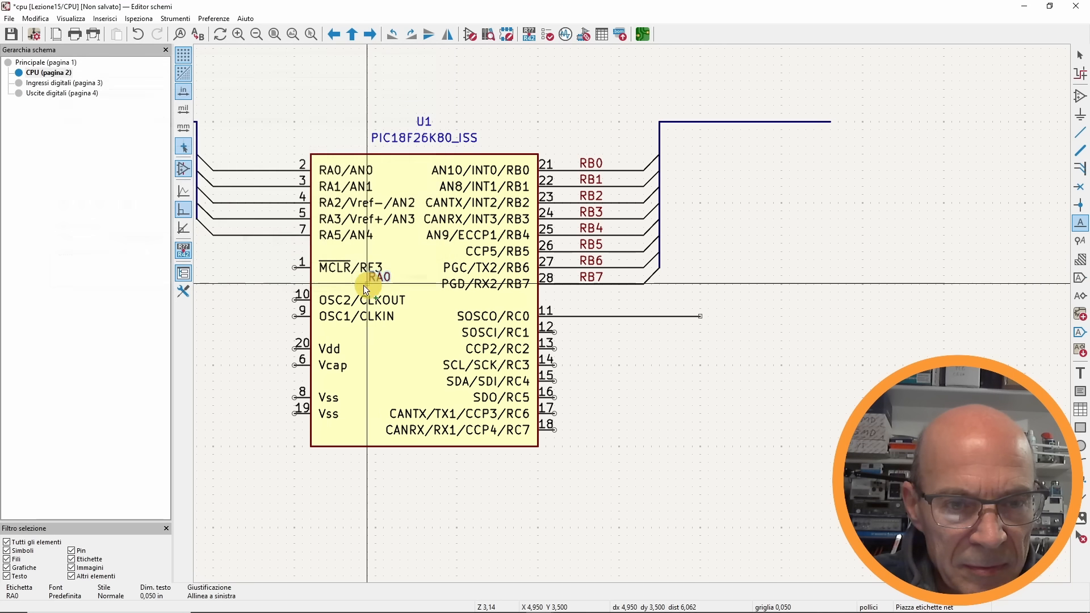
left_click(234, 169)
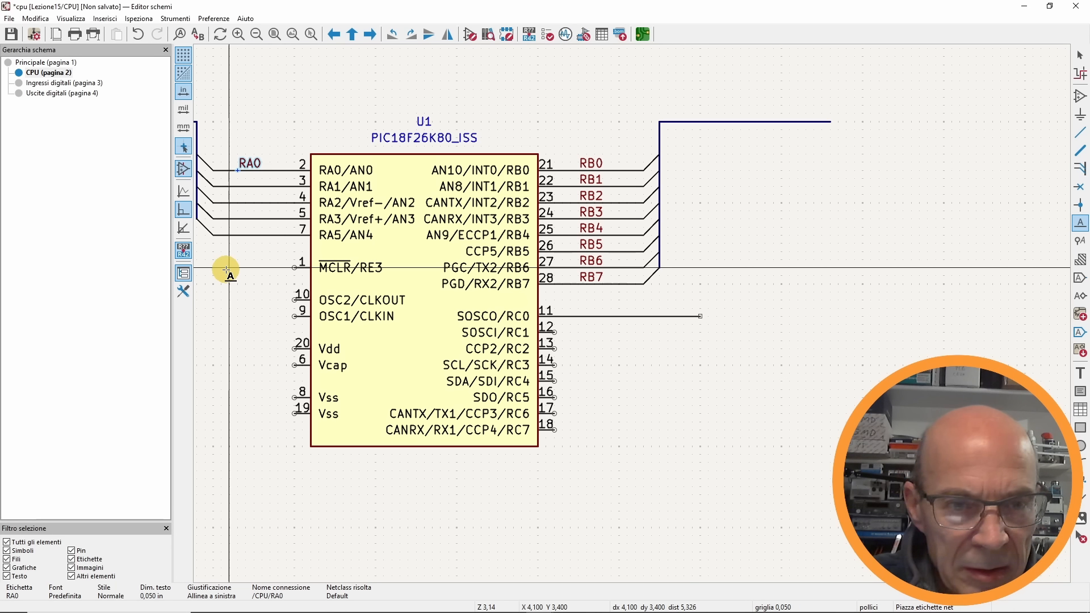
- Repeat the RA0 net label down the wires from pins 3, 4, 5 and 7 as RA1 to RA4
key("Insert")
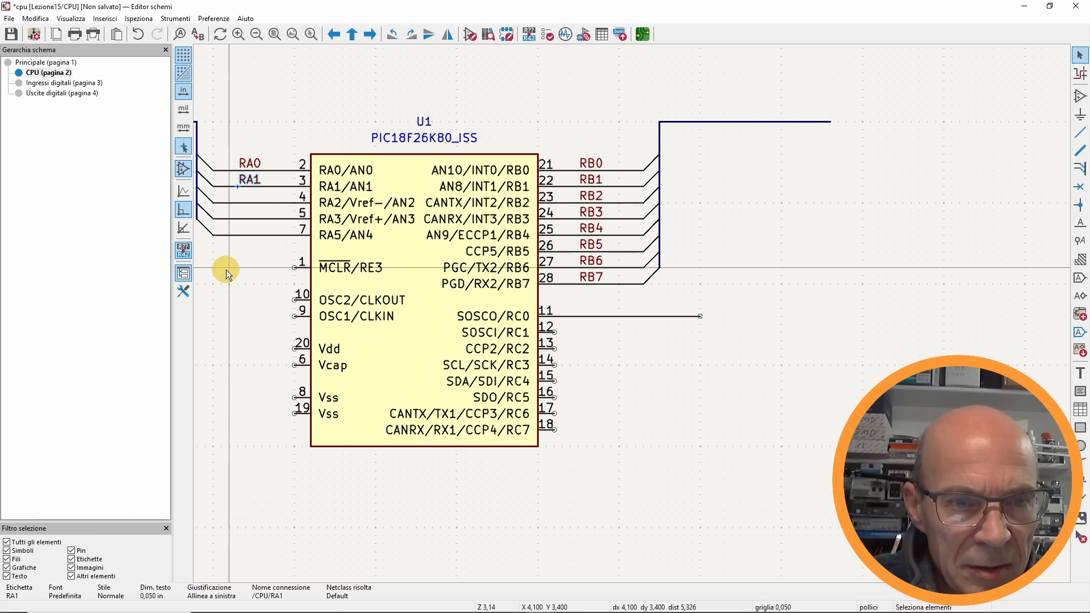
key("Insert")
key("Insert")
key("Insert")
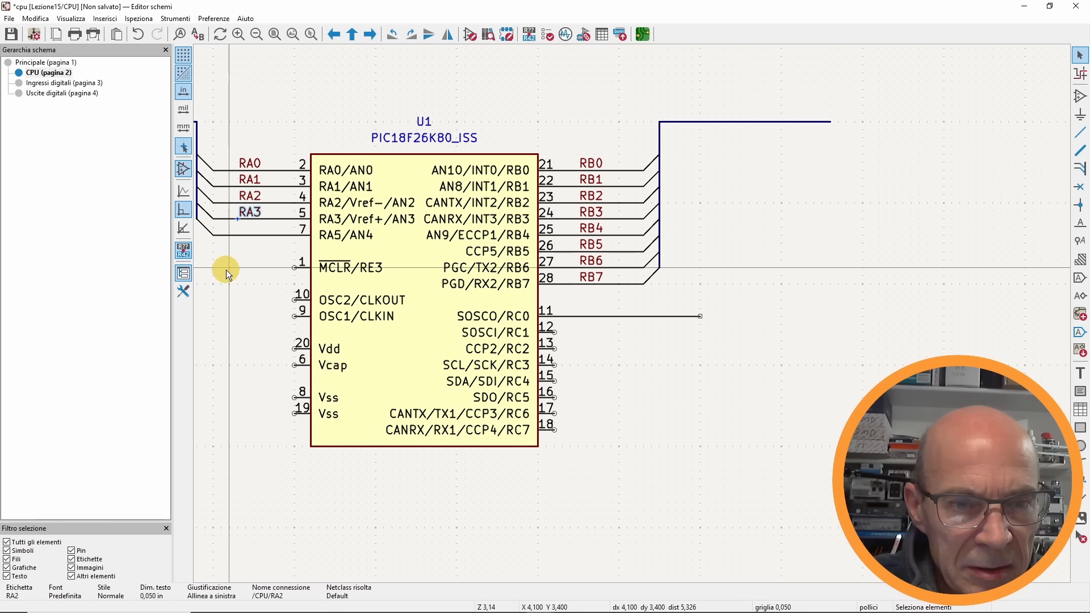
left_click(226, 270)
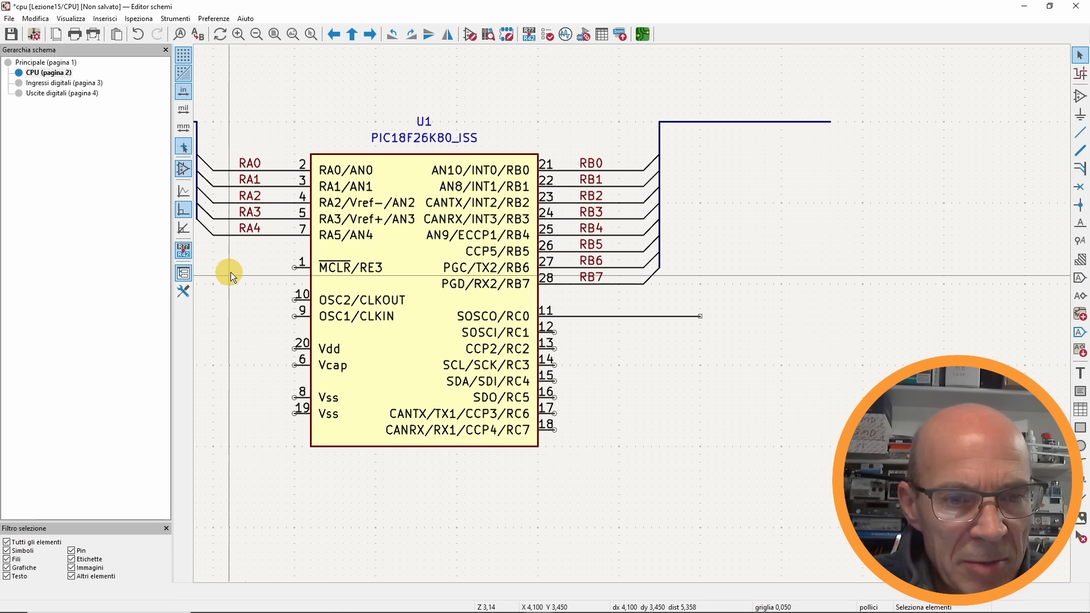
- Rename the net label on the wire from pin 7 as RA5
double_click(247, 227)
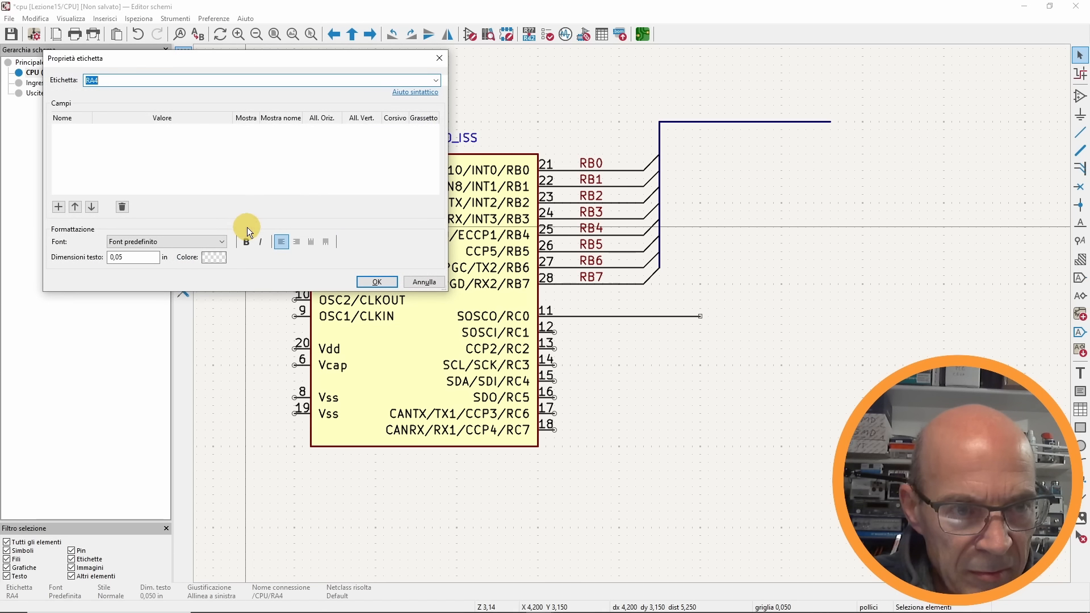
left_click(107, 83)
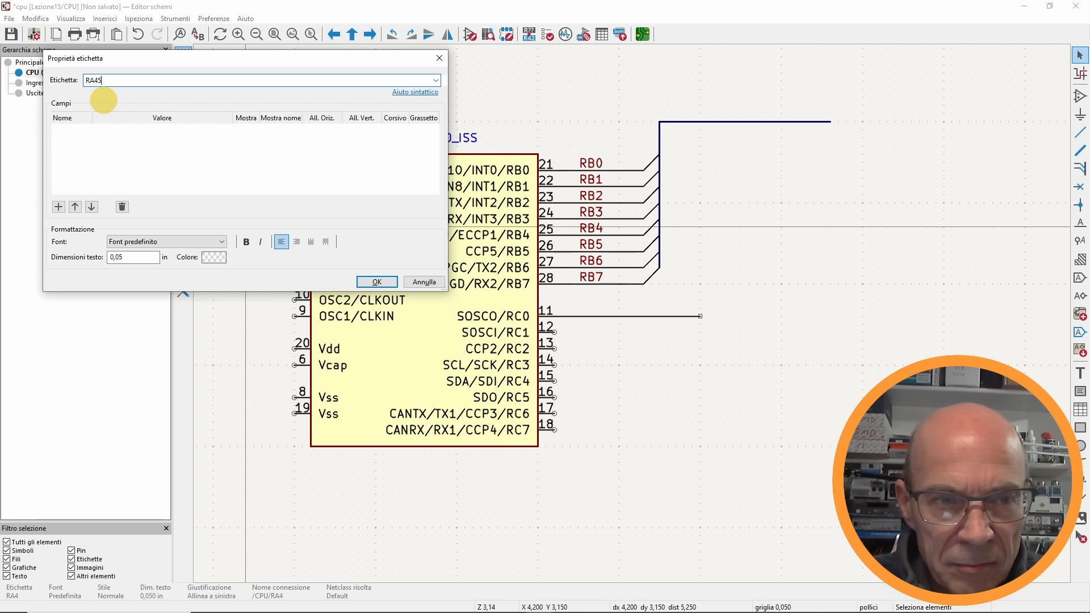
key("Return")
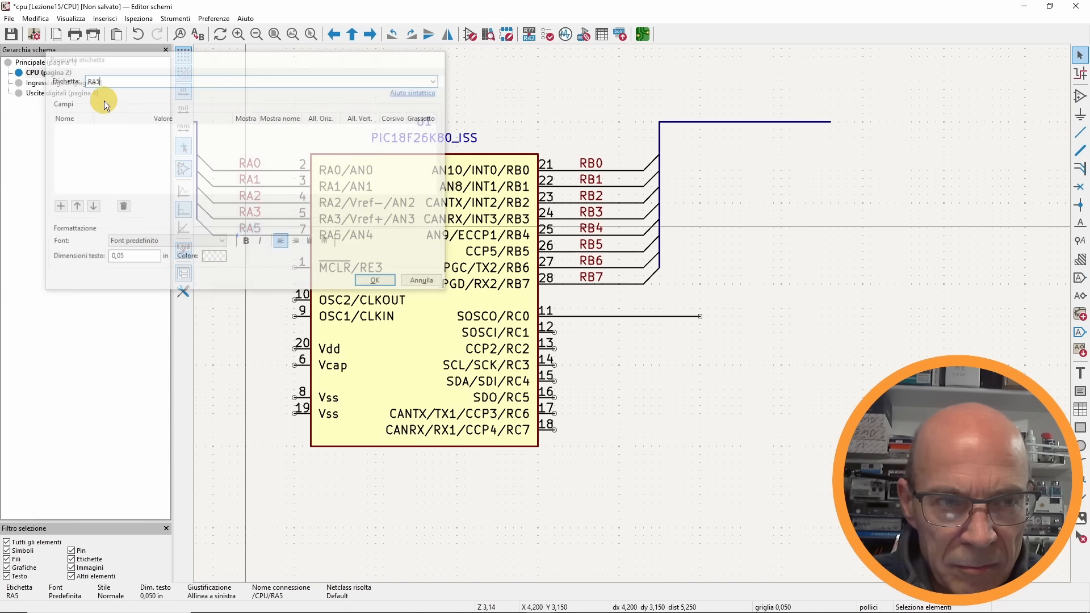
- Place a hierarchical label RB[0..7] on the free end of the RB bus
middle_click_drag(887, 283, 1029, 303)
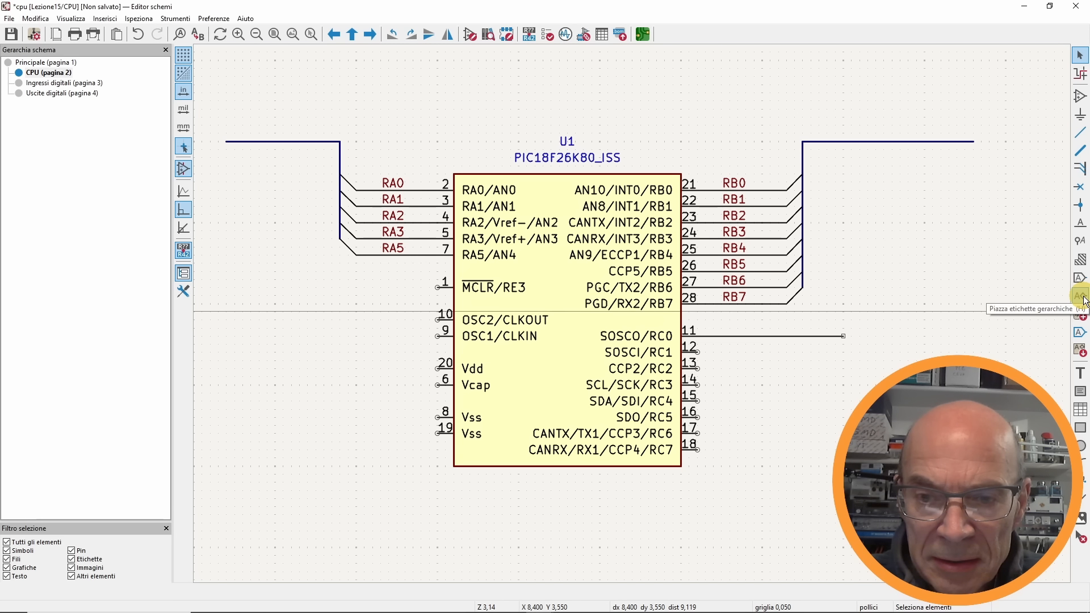
left_click(1081, 297)
left_click(1045, 294)
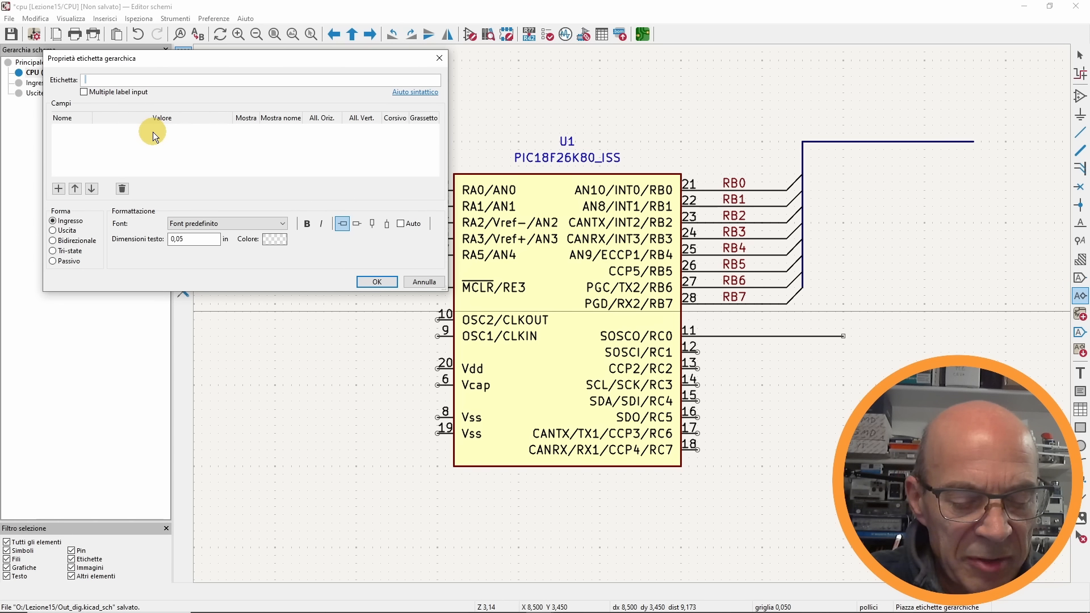
type("RB[0..7")
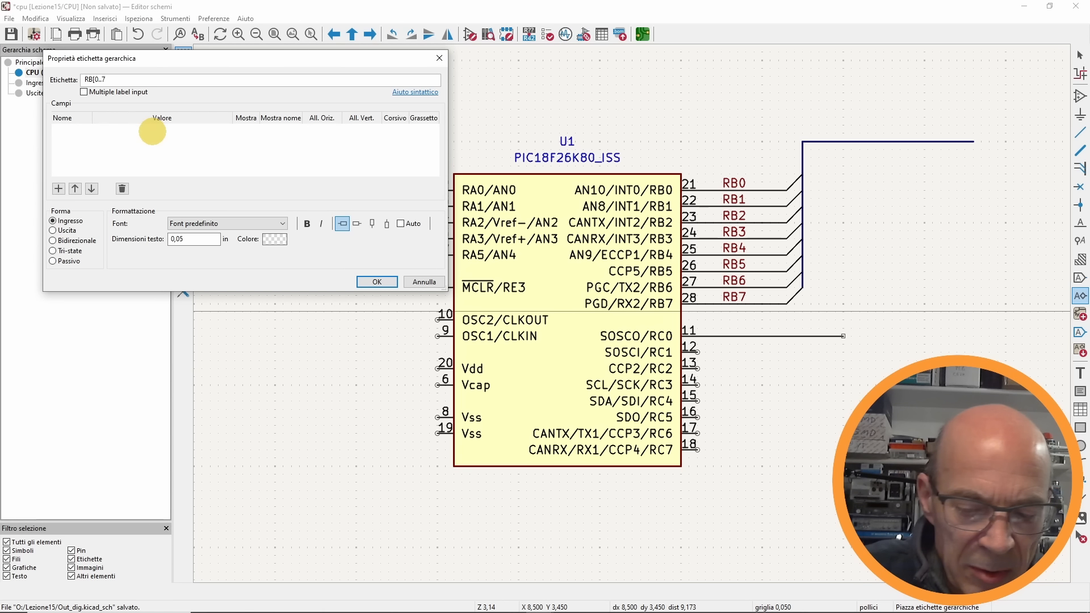
type("]")
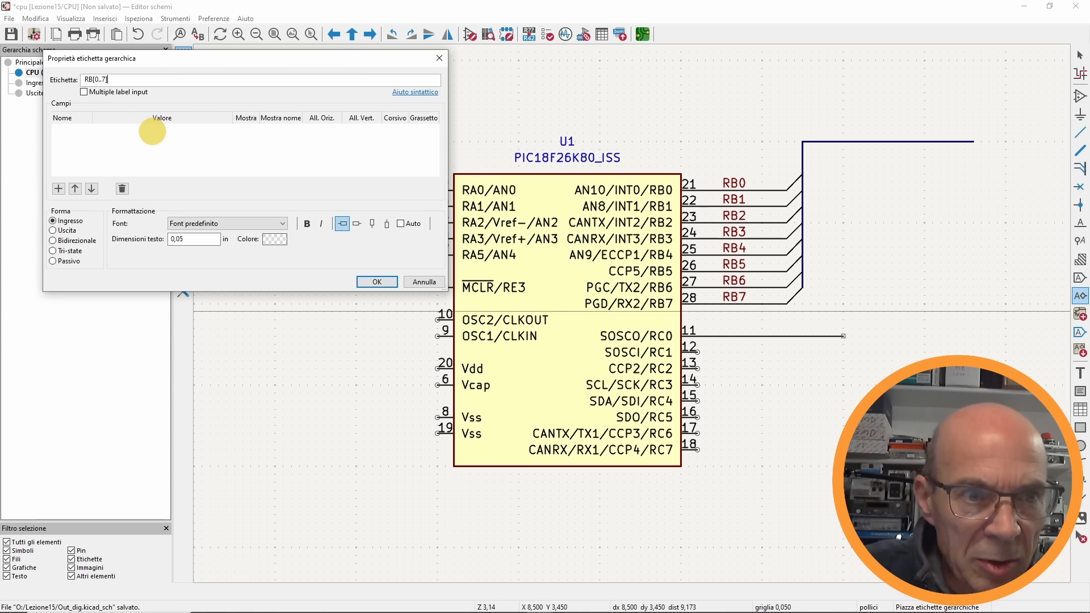
left_click(378, 282)
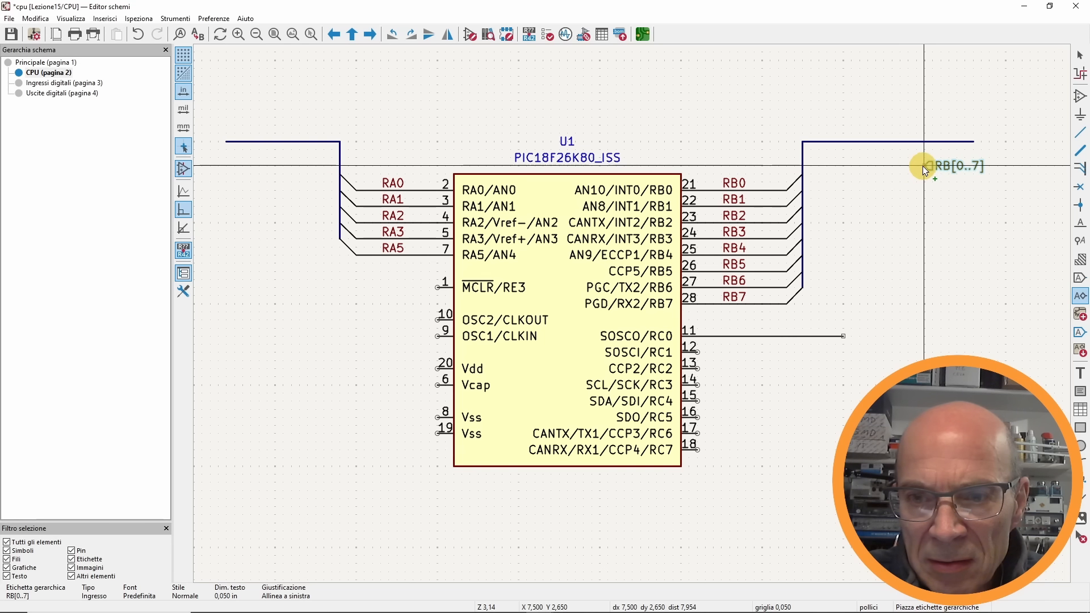
left_click(975, 141)
- Set the shape of the RB[0..7] hierarchical label to Uscita (output)
left_click(941, 175)
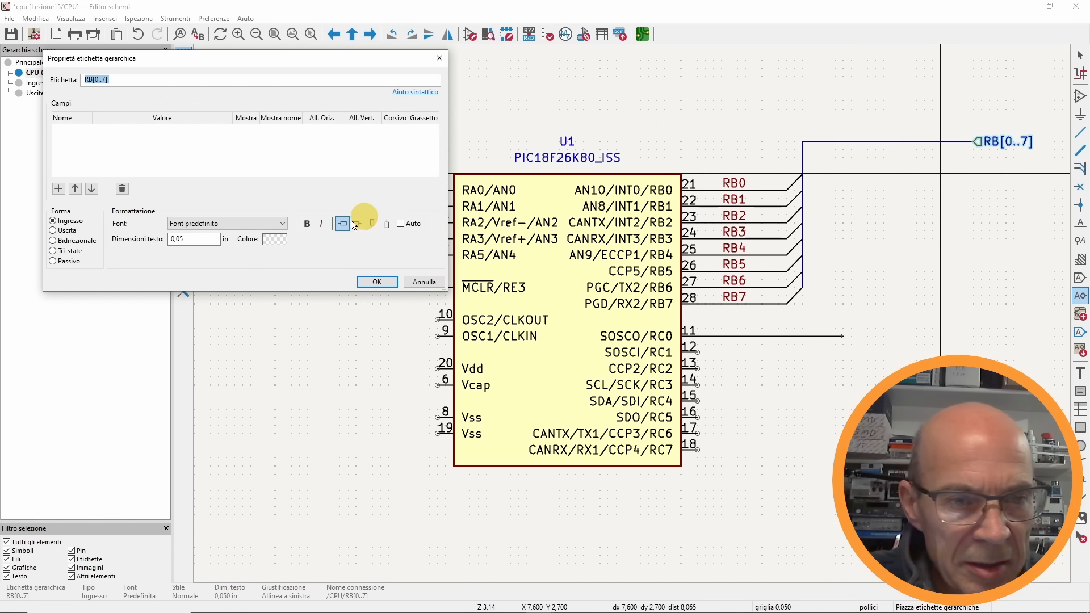
left_click(54, 230)
left_click(388, 279)
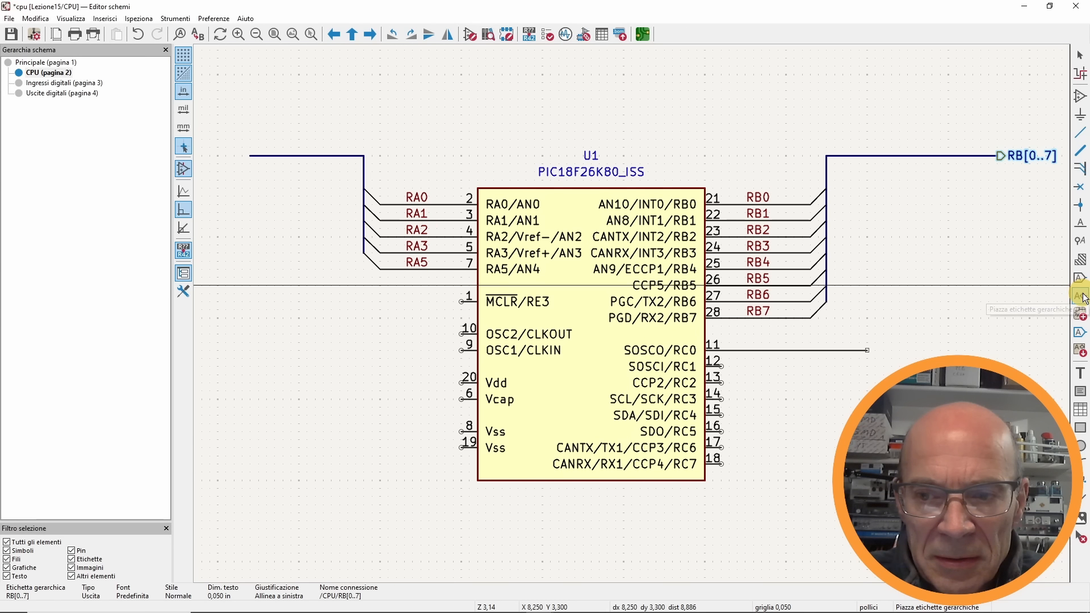
- Place an input hierarchical label RA[0..4], rotated to face away from the microcontroller, on the free end of the RA bus
left_click(1066, 285)
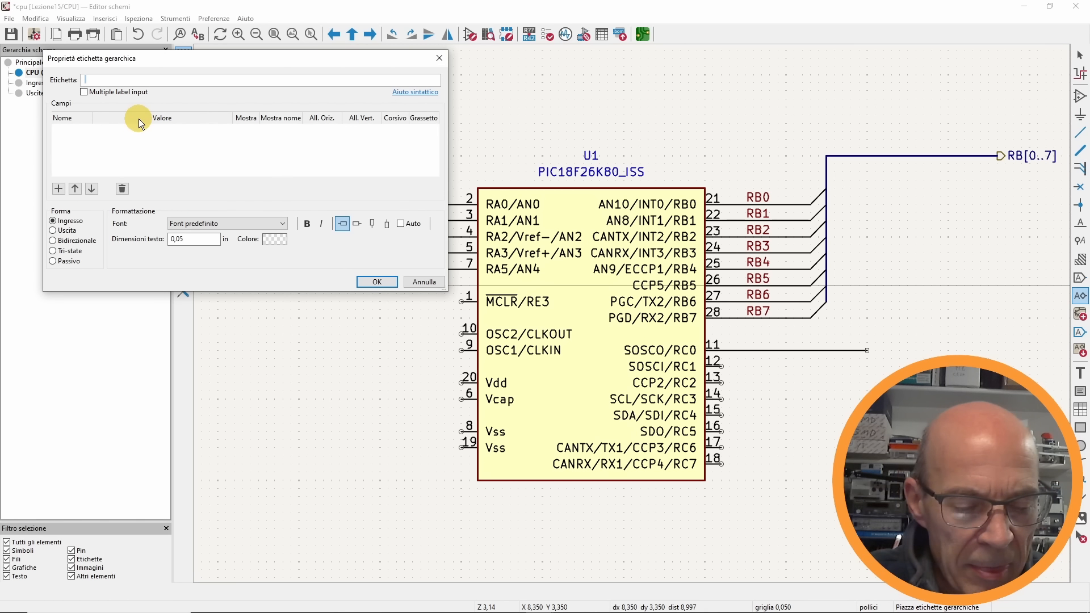
type("RA[0..4")
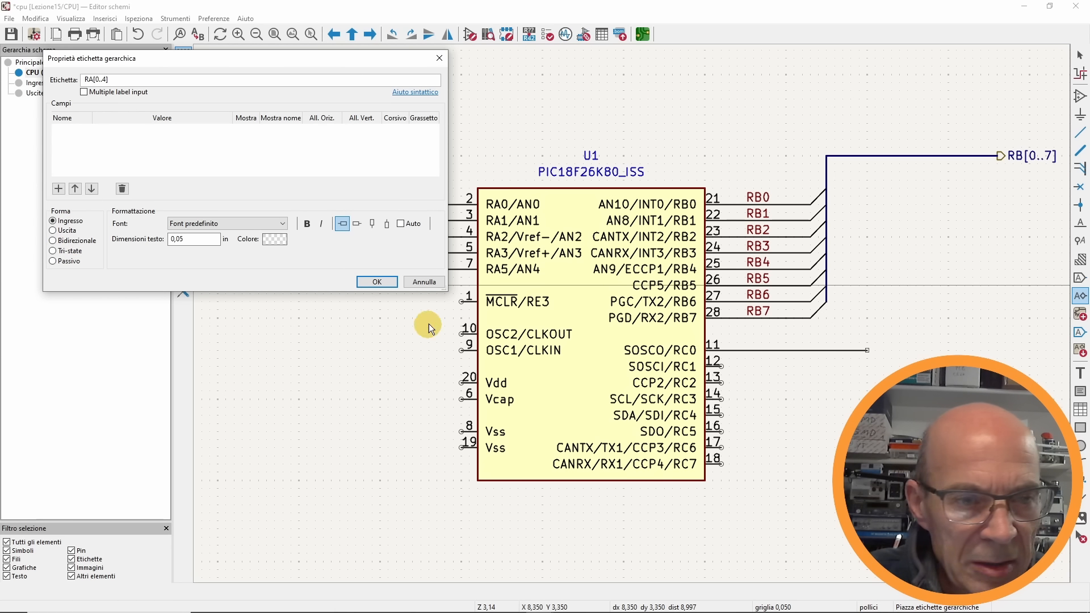
left_click(379, 283)
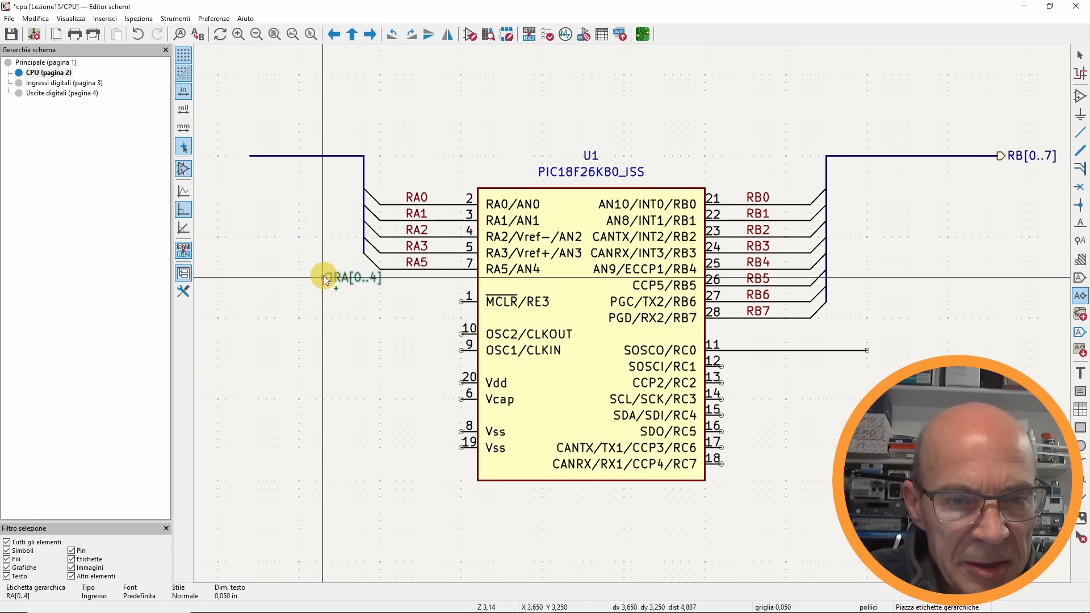
key("r")
key("r")
left_click(250, 158)
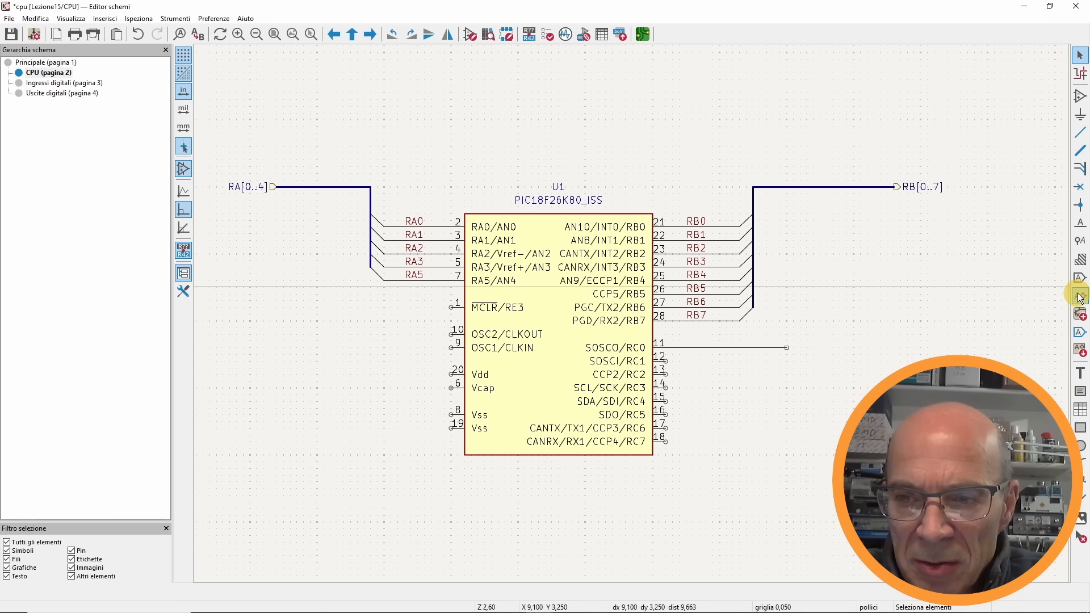
- Place a hierarchical label RC0 with the Bidirezionale shape on the free end of the wire from pin 11
left_click(1080, 294)
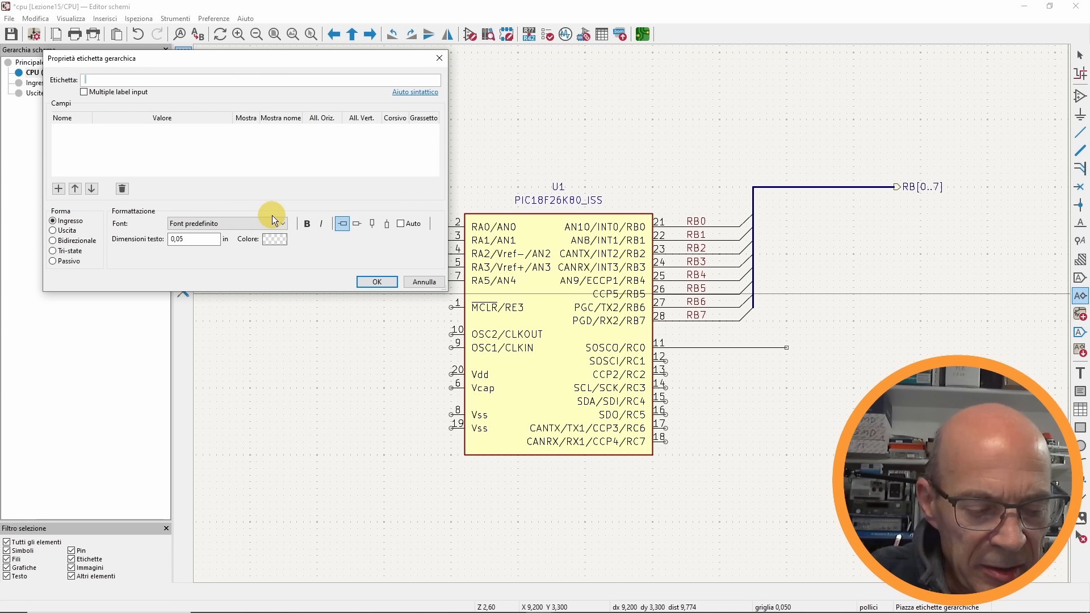
type("RC0")
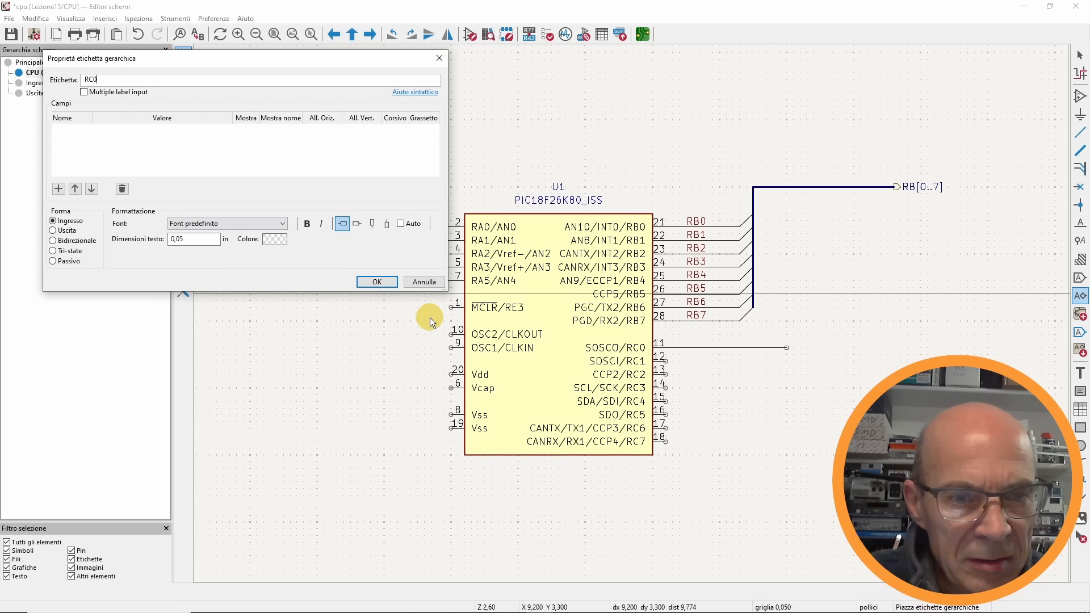
left_click(374, 282)
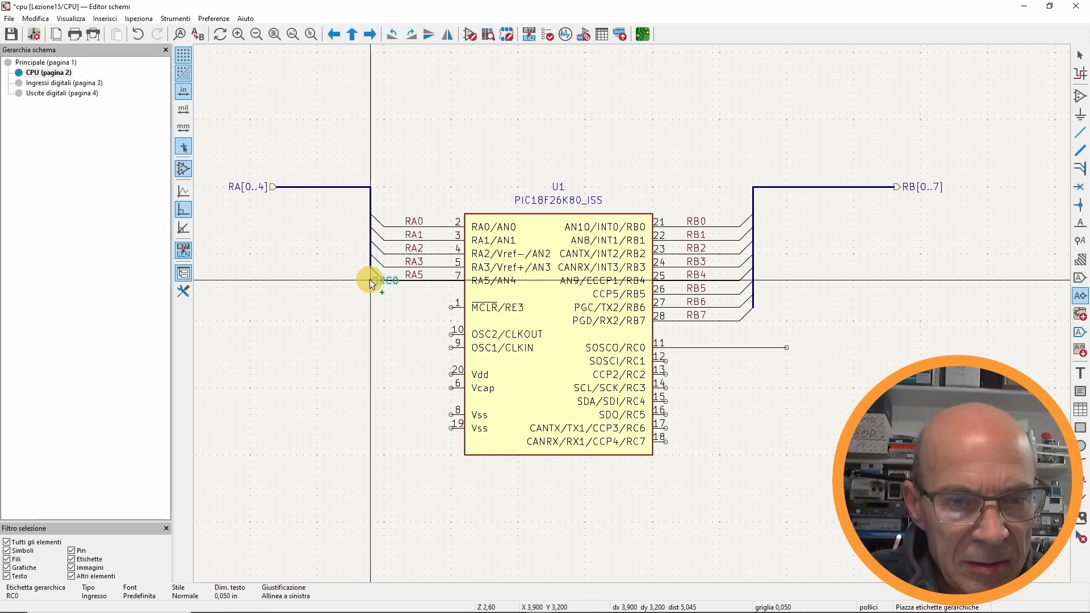
left_click(520, 335)
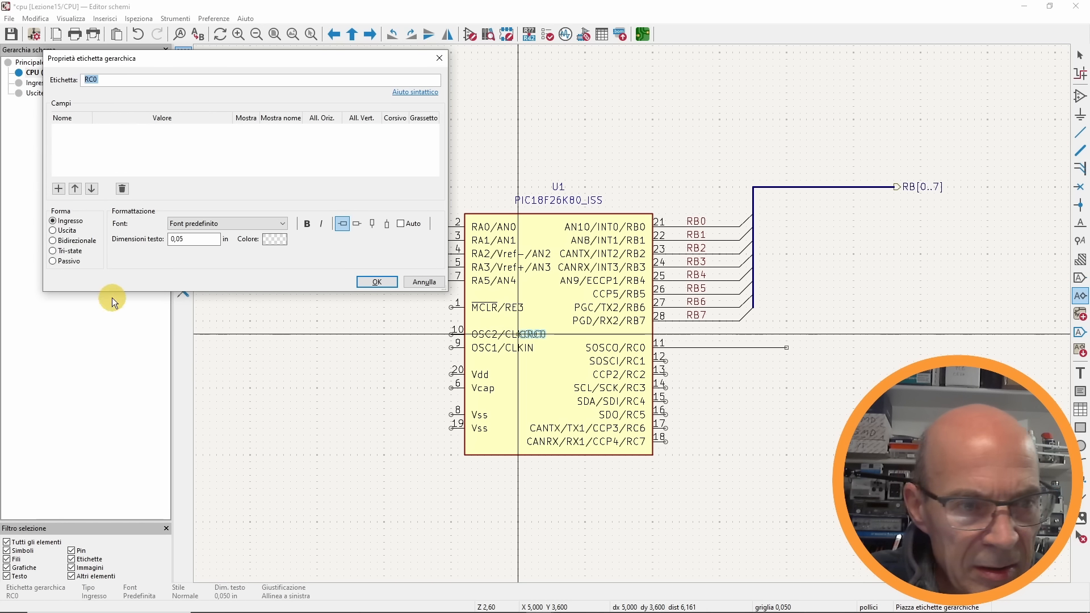
left_click(65, 241)
left_click(365, 281)
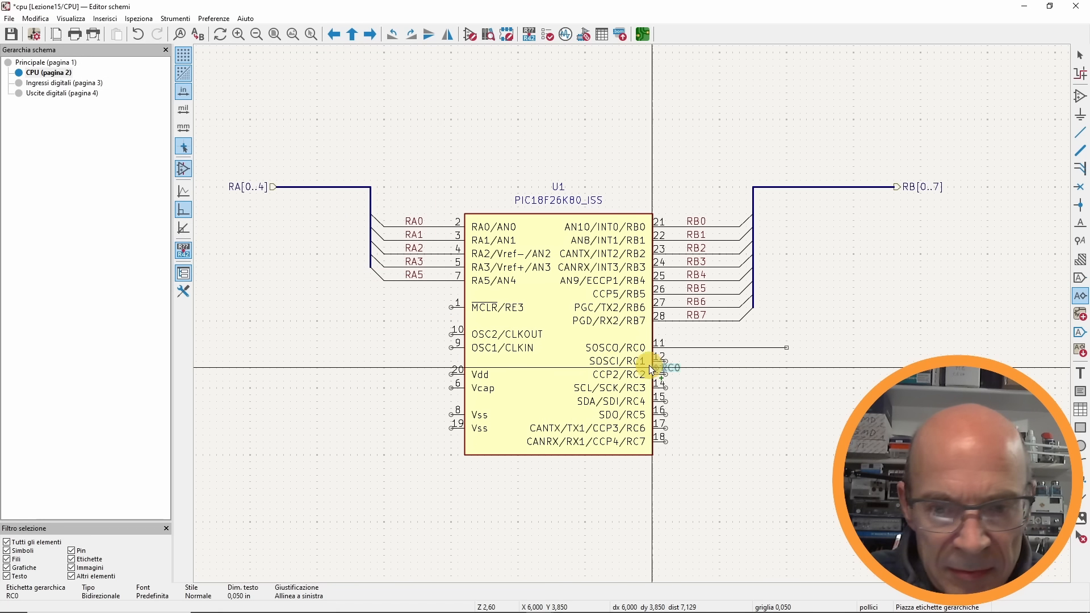
left_click(789, 348)
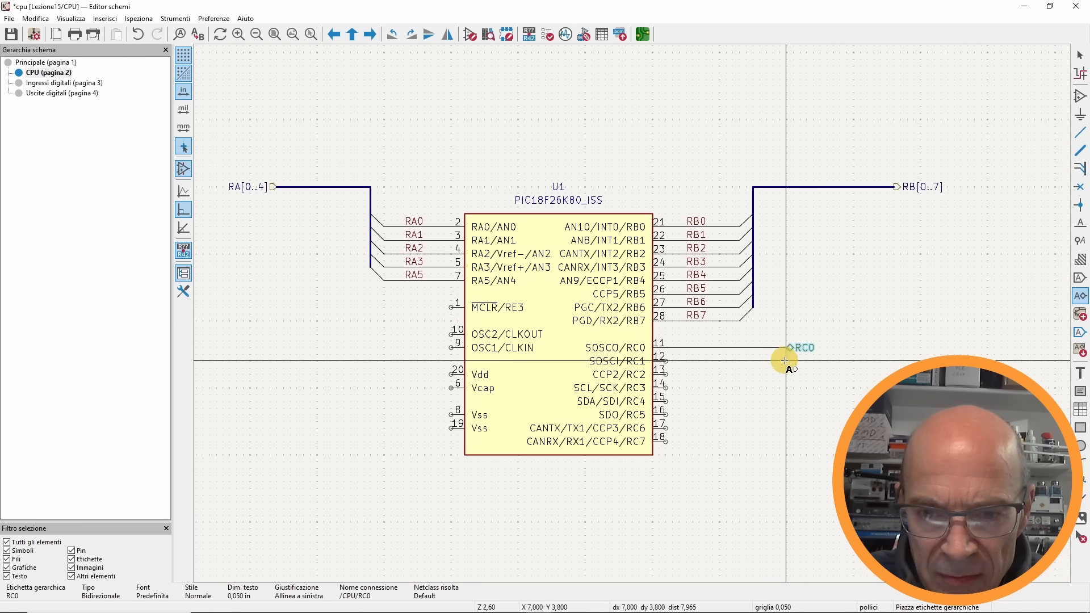
- Save the schematic and open the root sheet Principale
key("Escape")
key("ctrl+s")
left_click(44, 66)
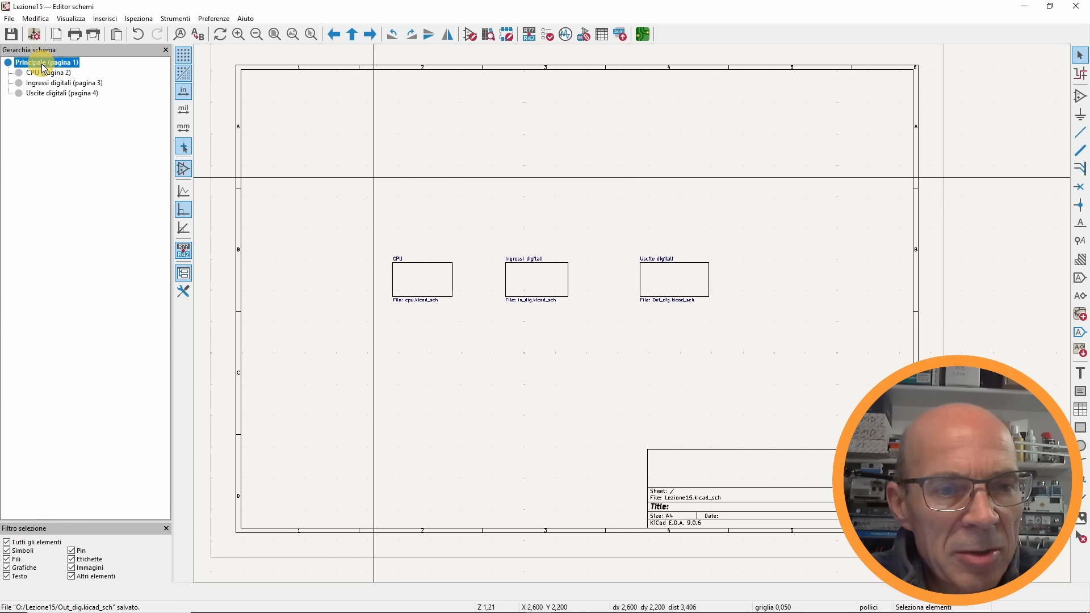
- Add the RA[0..4], RB[0..7] and RC0 sheet pins from cpu.kicad_sch along the CPU sheet's right edge using sheet pin synchronization
scroll(442, 323, "up", 2)
right_click(466, 247)
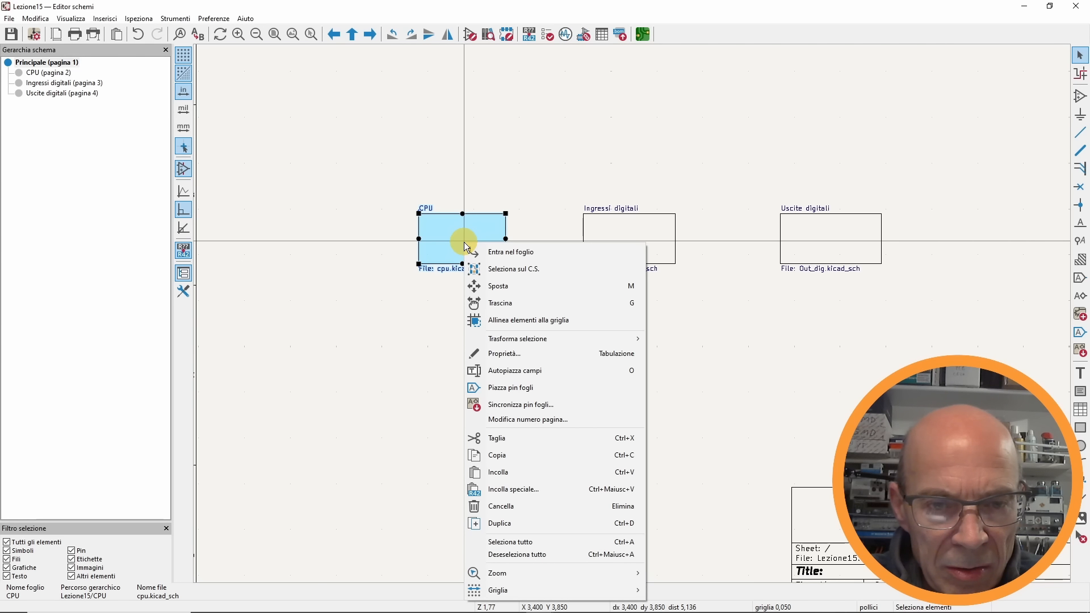
left_click(528, 405)
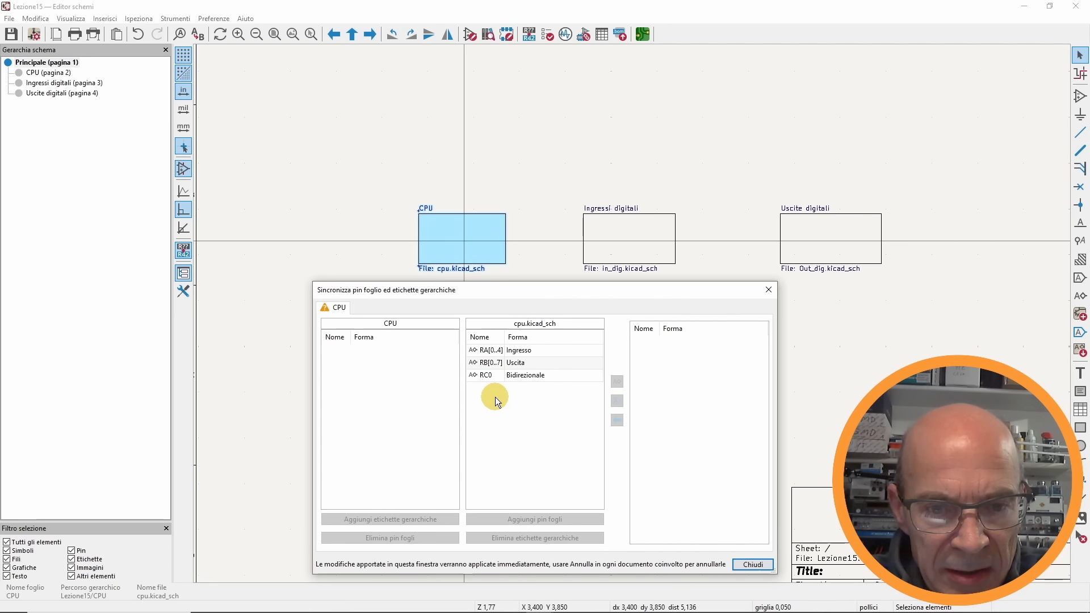
left_click(489, 351)
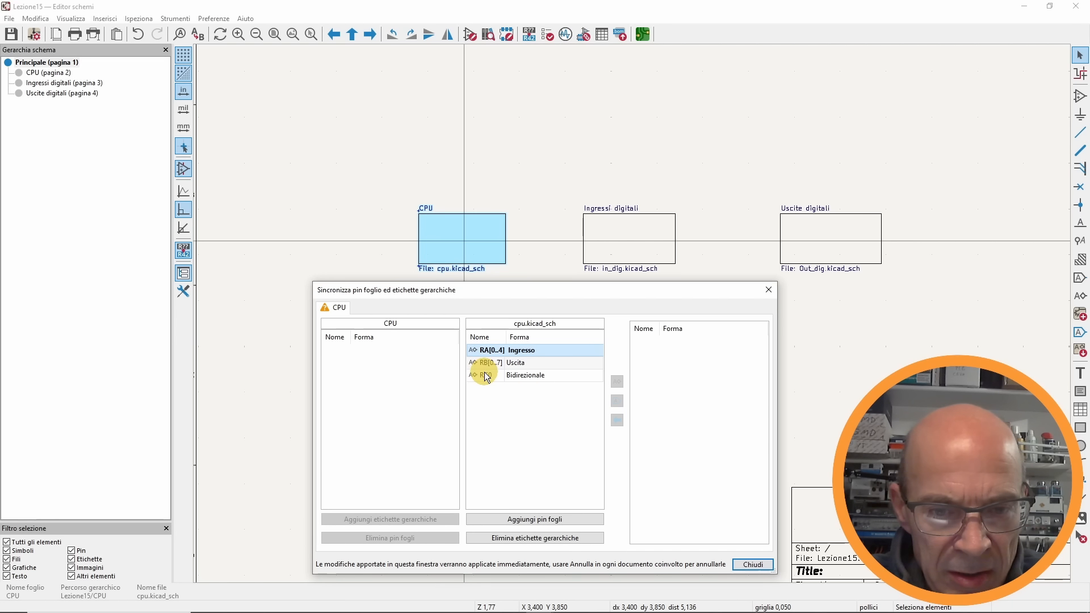
left_click(487, 376, "shift")
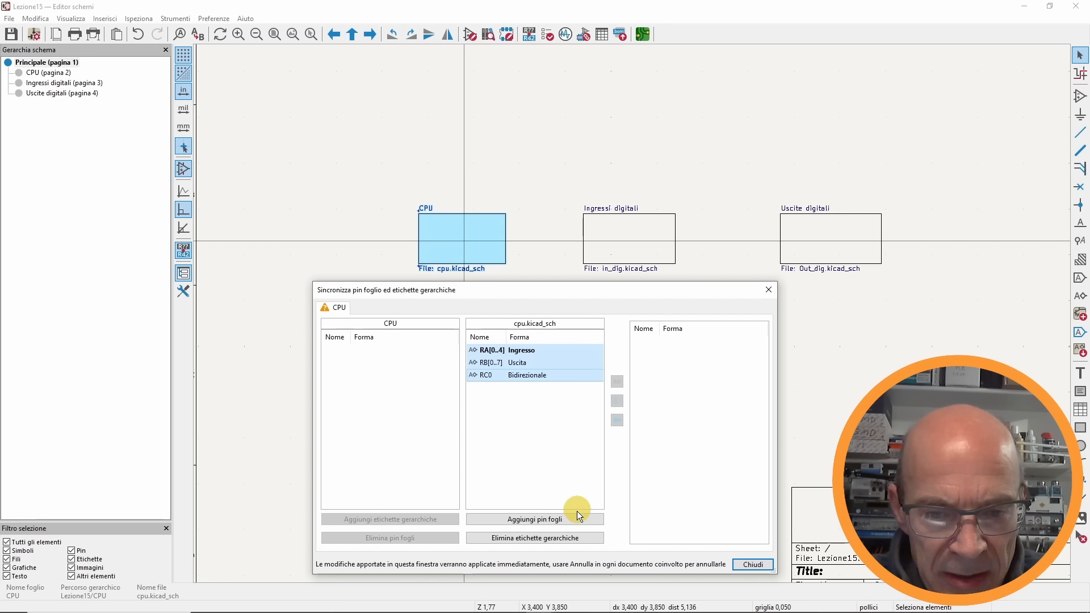
left_click(514, 520)
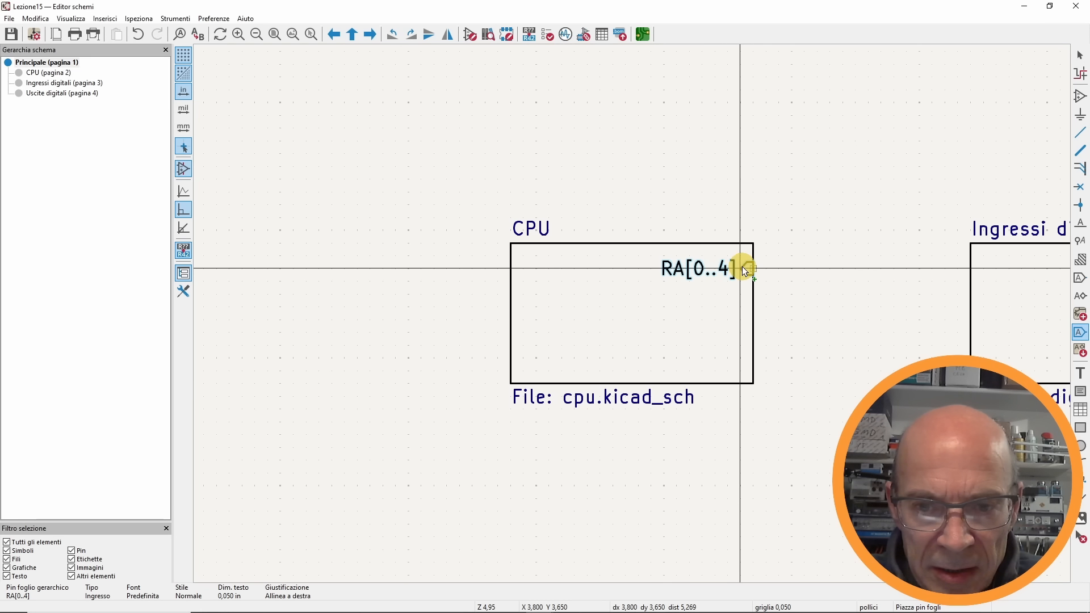
left_click(743, 268)
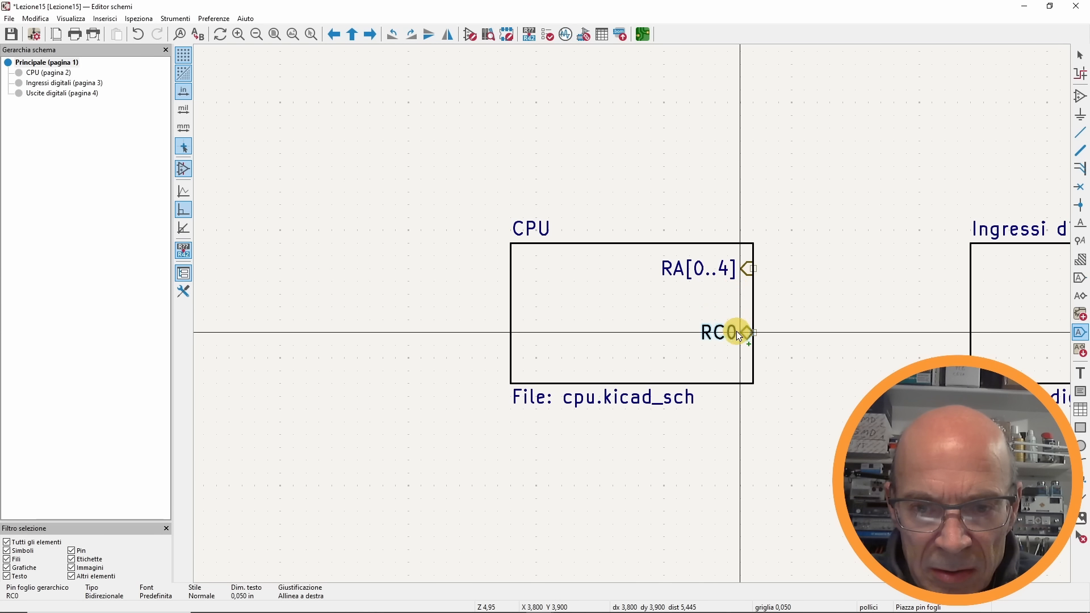
left_click(738, 332)
left_click(746, 298)
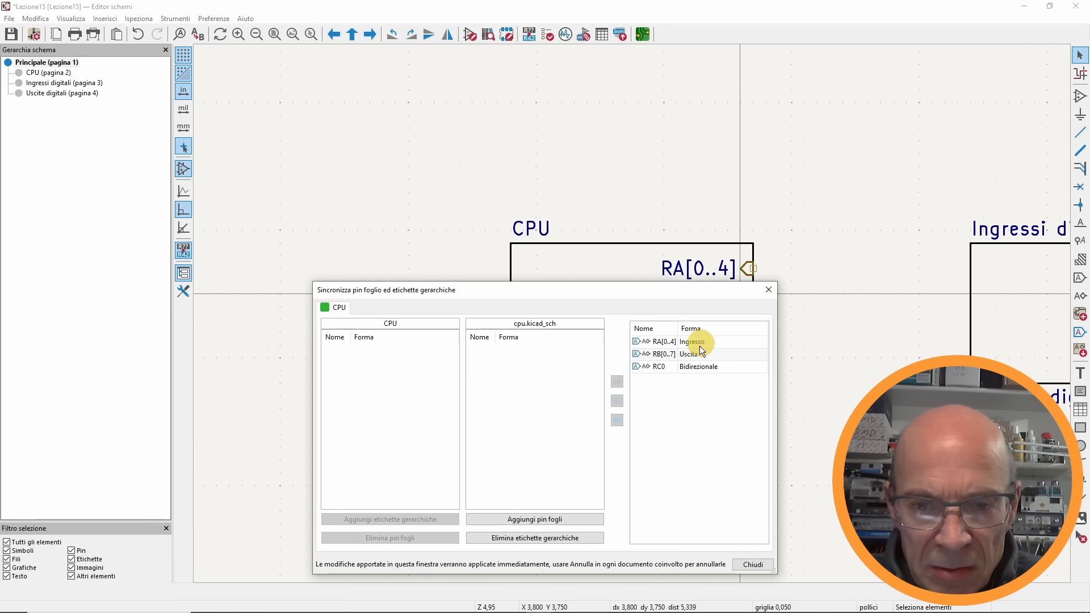
left_click(750, 564)
- Move the CPU sheet's RA[0..4] pin to its left edge and raise the RB[0..7] pin to the same height on the right edge
scroll(761, 316, "down", 2)
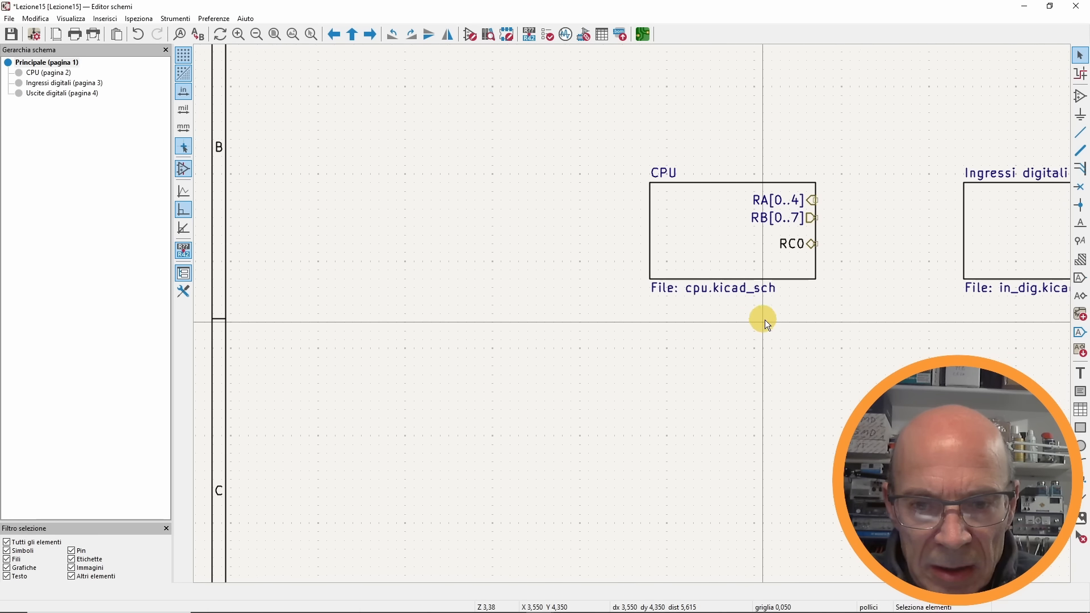
middle_click_drag(761, 317, 396, 316)
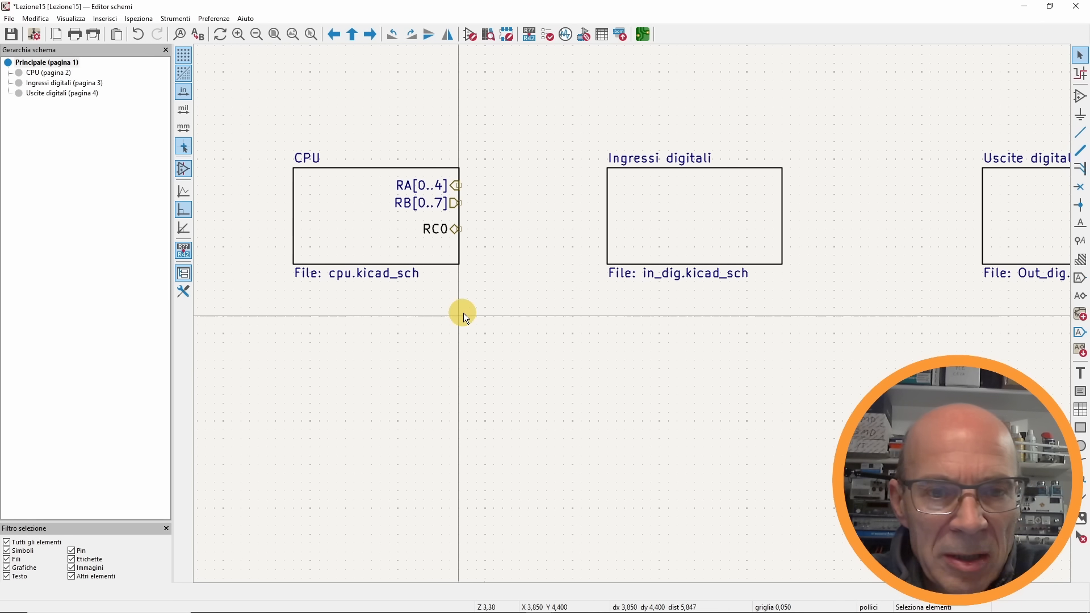
middle_click_drag(553, 313, 730, 348)
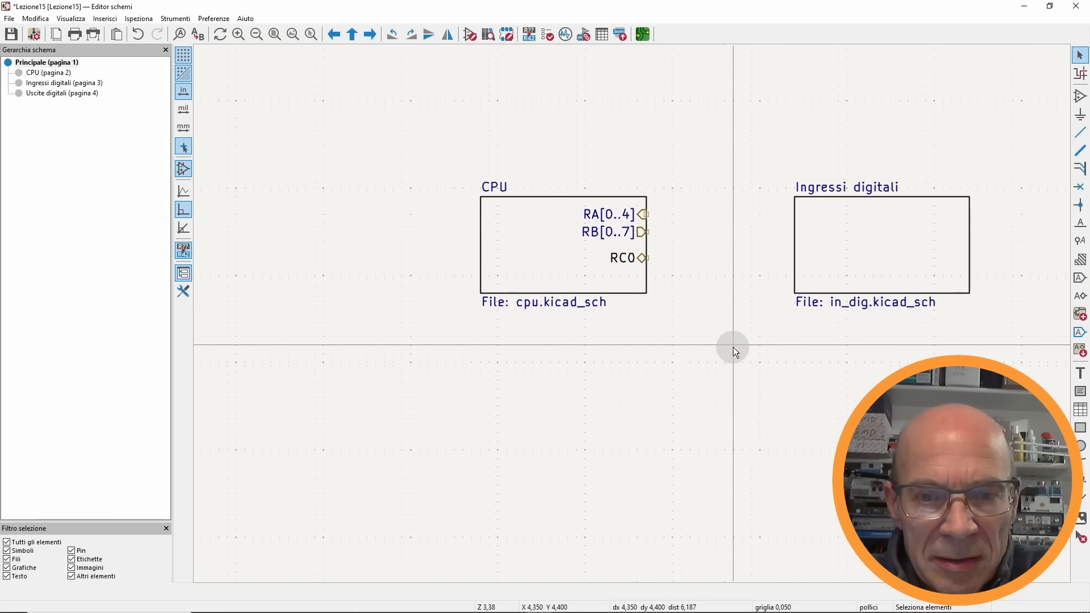
left_click_drag(640, 213, 484, 213)
left_click_drag(639, 231, 646, 216)
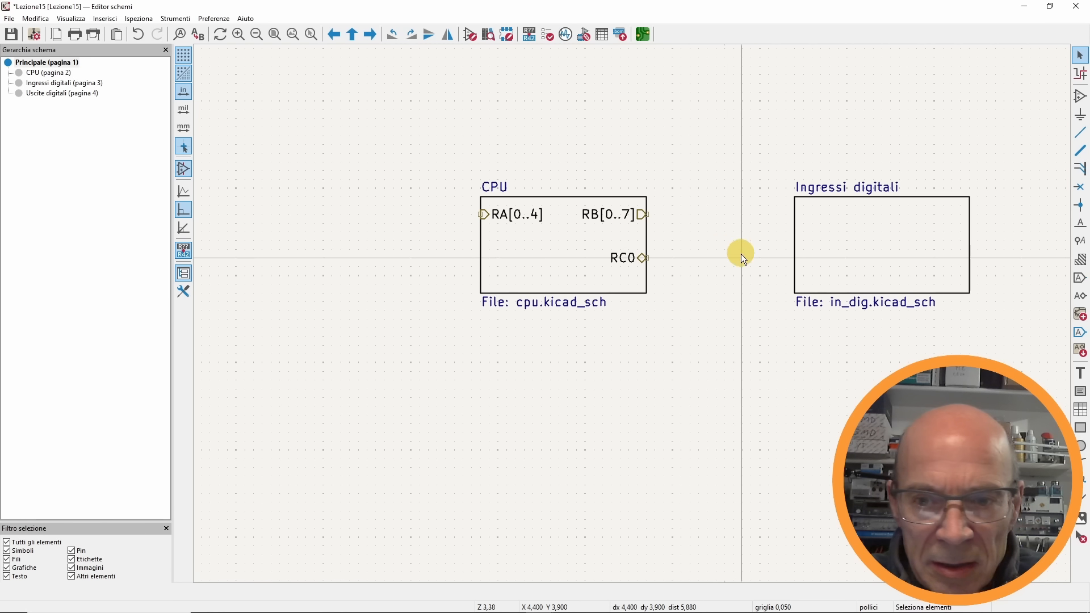
- Rearrange the sheet symbols in one row, with Ingressi digitali left of CPU and Uscite digitali right of it
scroll(633, 311, "down", 2)
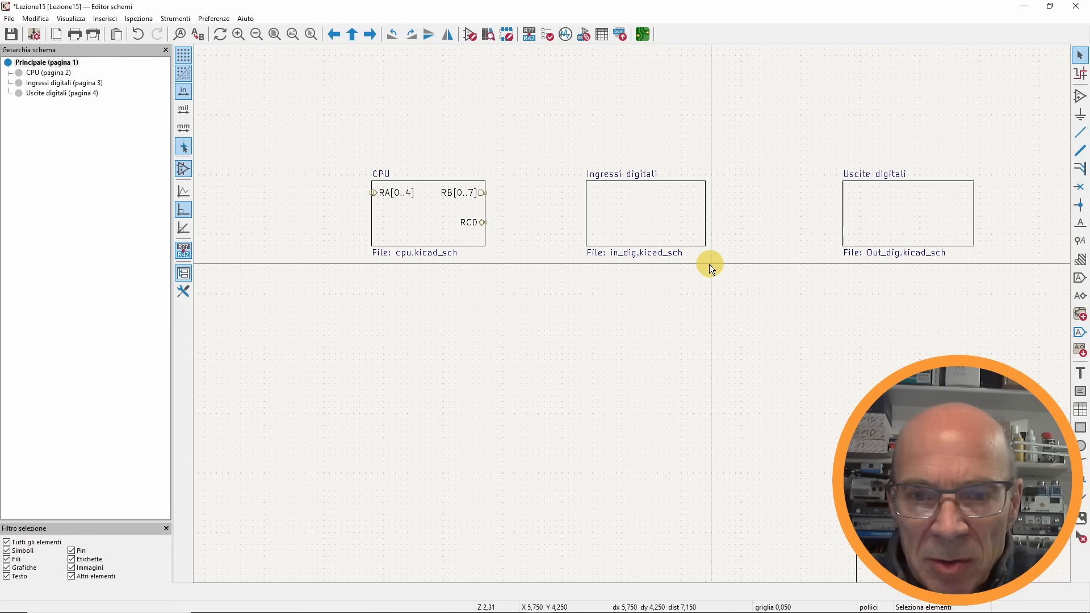
left_click_drag(664, 214, 376, 342)
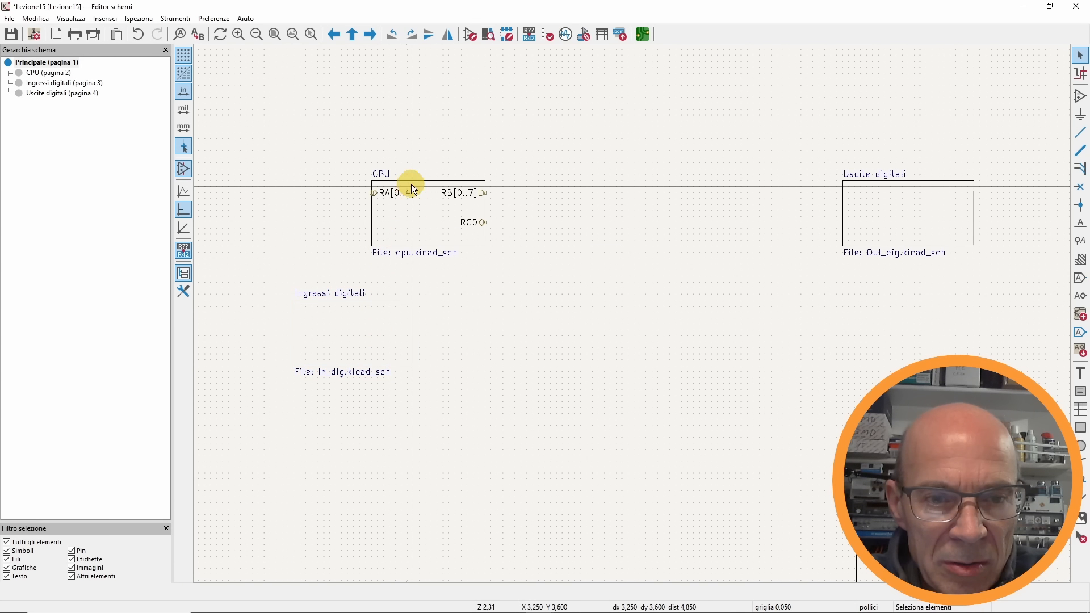
left_click_drag(414, 186, 504, 222)
left_click_drag(328, 339, 311, 253)
left_click_drag(911, 225, 716, 256)
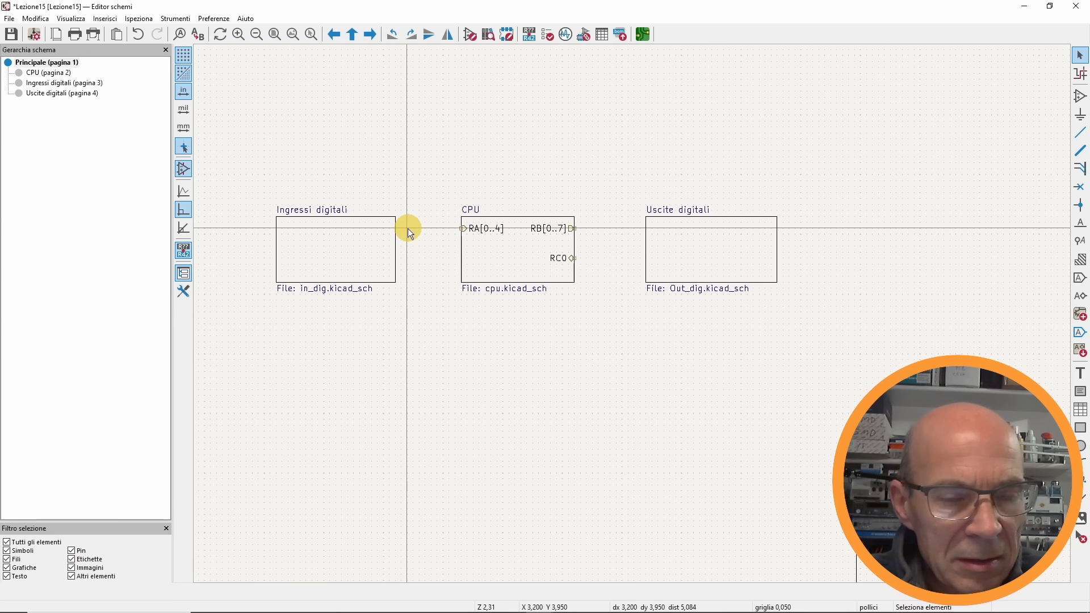
- Enter the Ingressi digitali sheet and place an SFH617A-4X001 optocoupler in its upper-left area
double_click(378, 236)
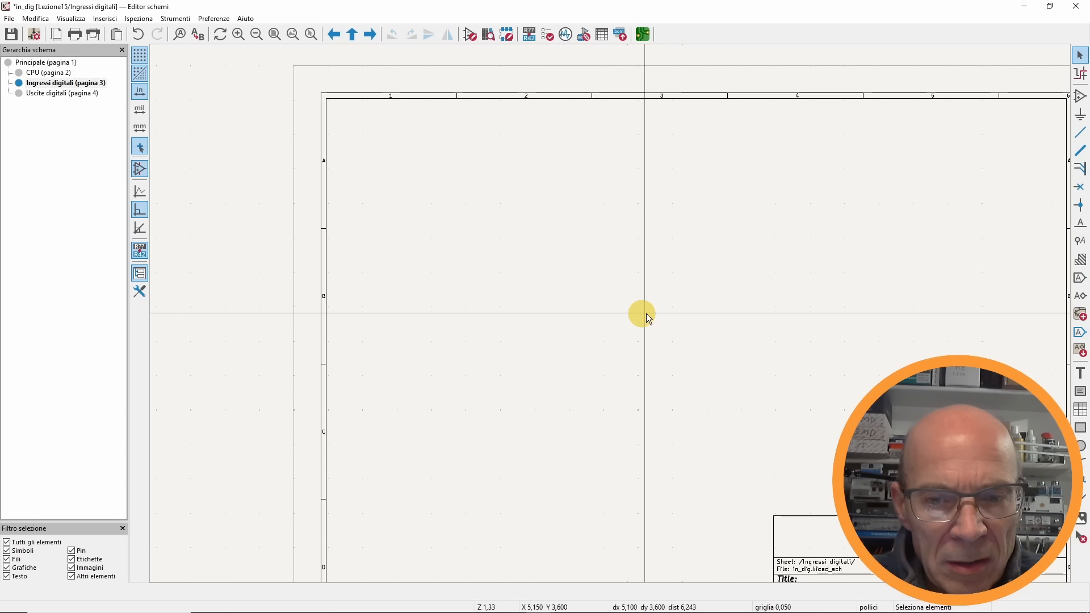
middle_click_drag(679, 315, 522, 277)
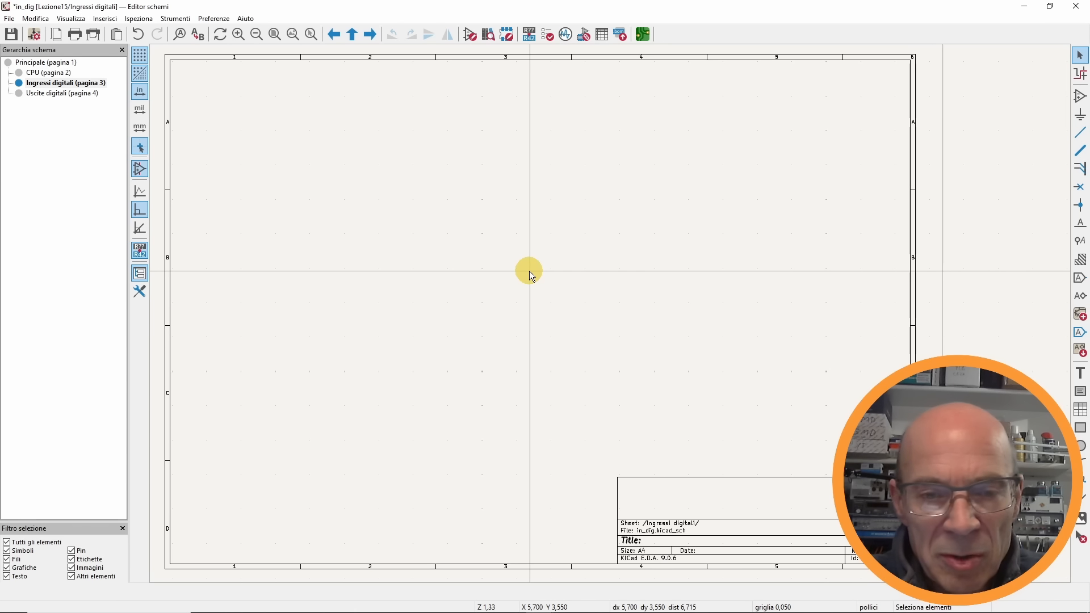
left_click(1080, 97)
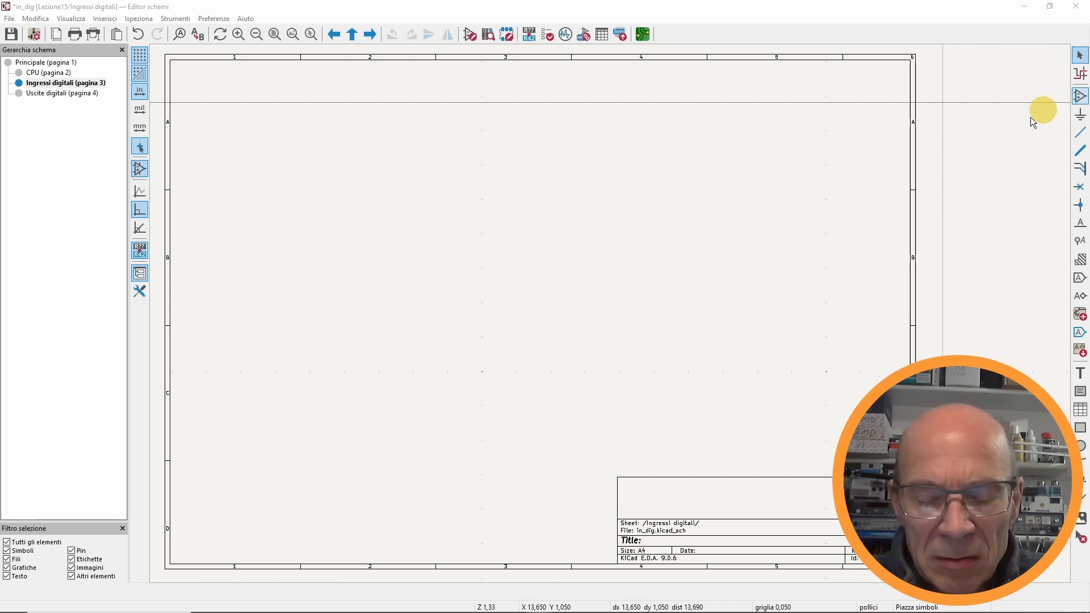
left_click(722, 255)
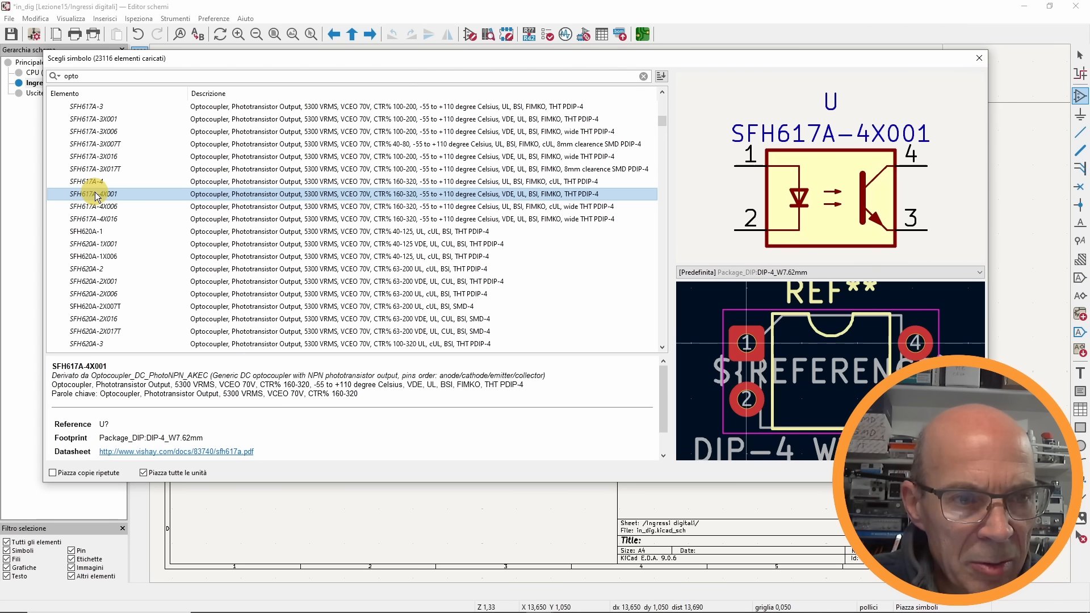
double_click(96, 196)
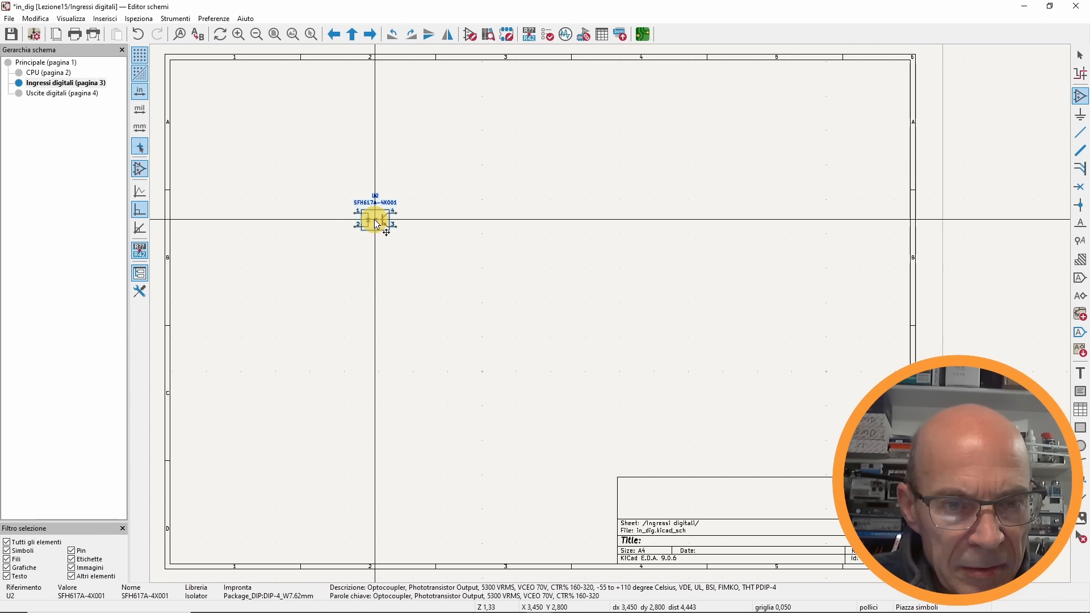
left_click(355, 166)
- Place a resistor R horizontally to the left of the optocoupler, in line with its pin 1
left_click(606, 175)
type("r")
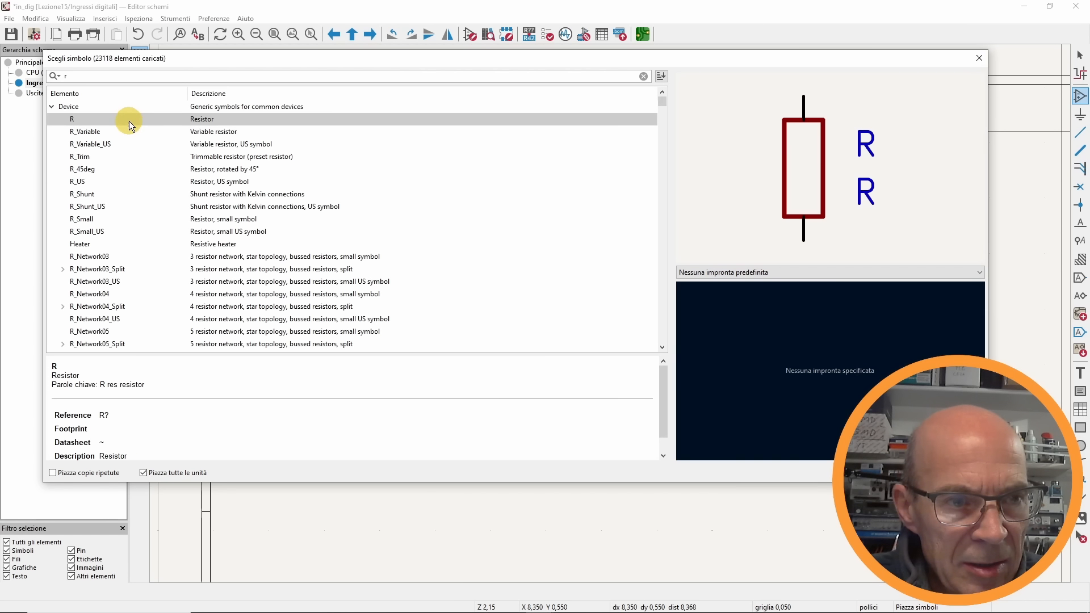
double_click(128, 121)
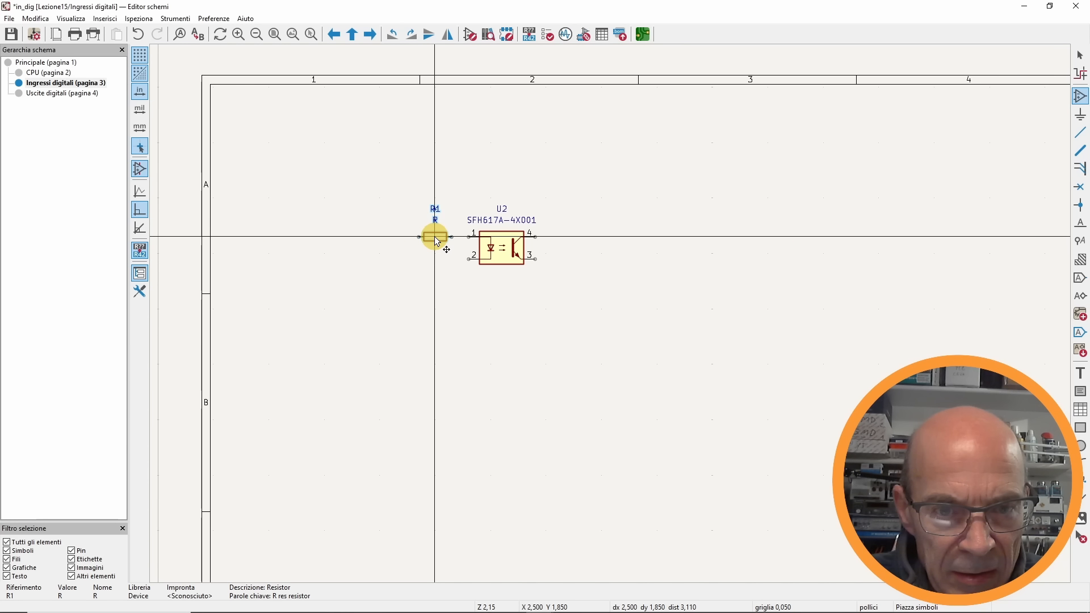
left_click(437, 241)
- Place a GND power symbol on pin 3 of the optocoupler
key("p")
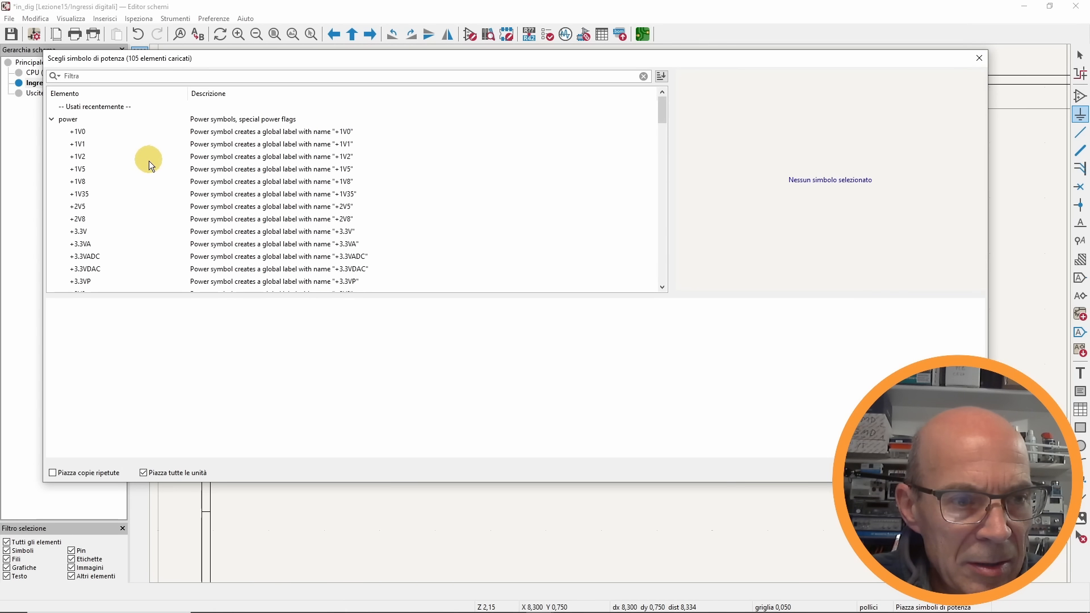
scroll(149, 165, "down", 10)
double_click(152, 175)
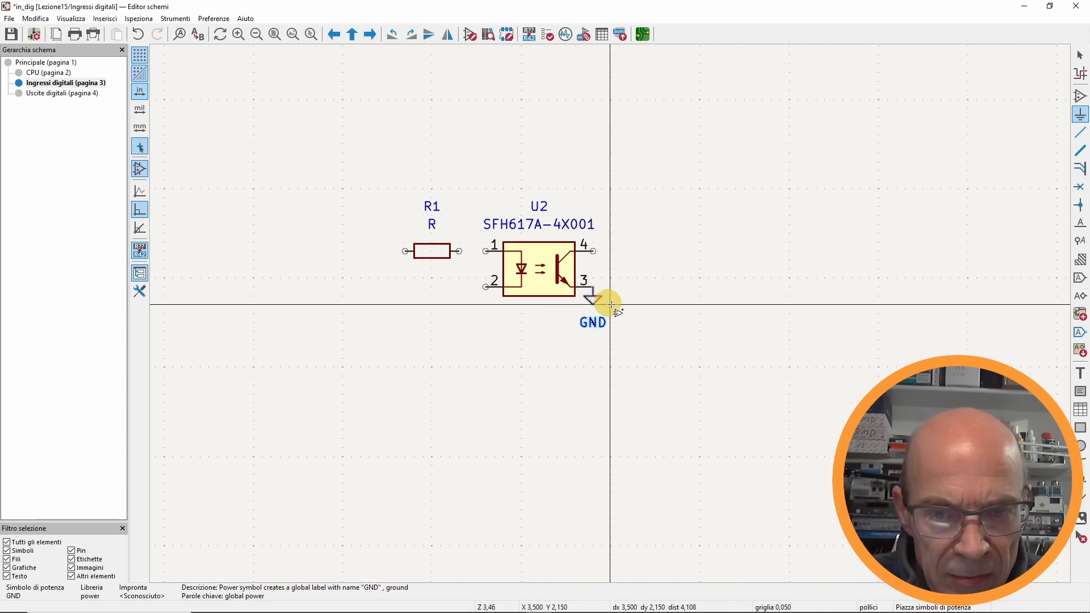
left_click(612, 305)
- Draw a horizontal wire from the optocoupler's pin 4 to the right, with its free end at about X 4.25 in
key("w")
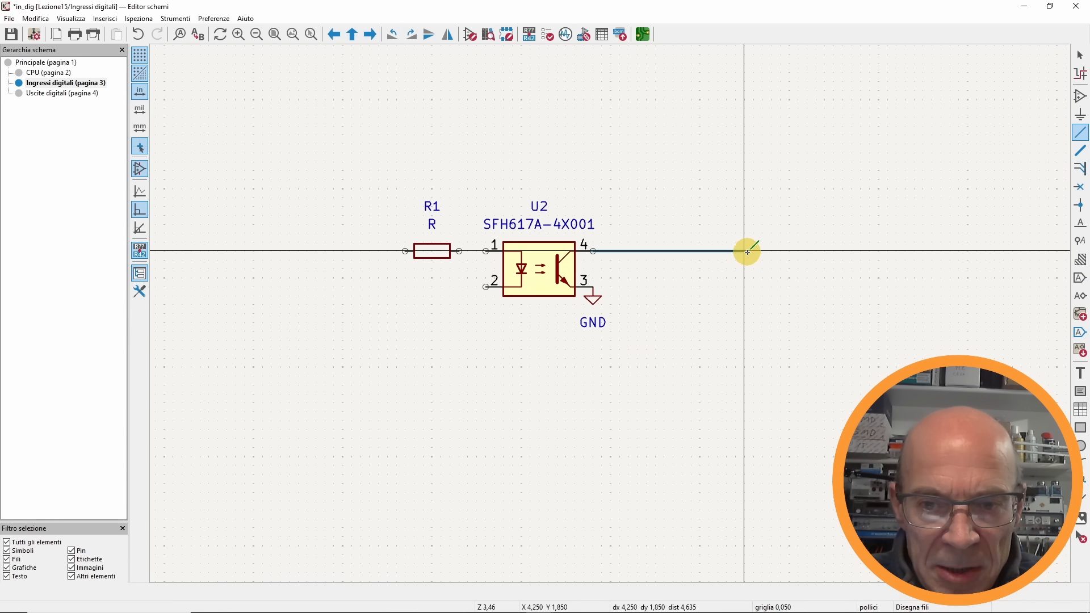
key("Escape")
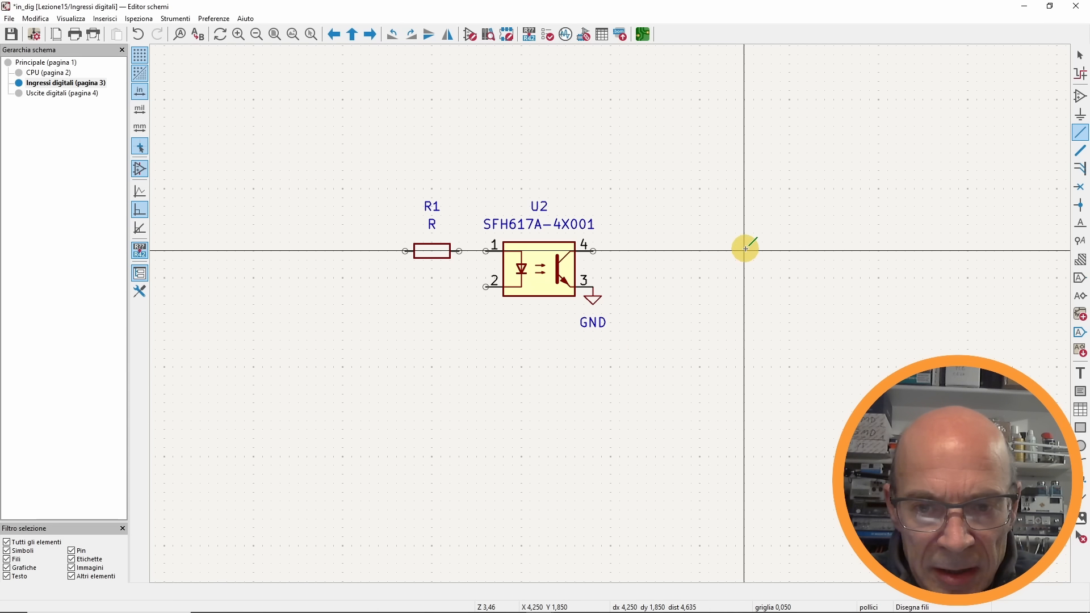
left_click(745, 249)
left_click(593, 250)
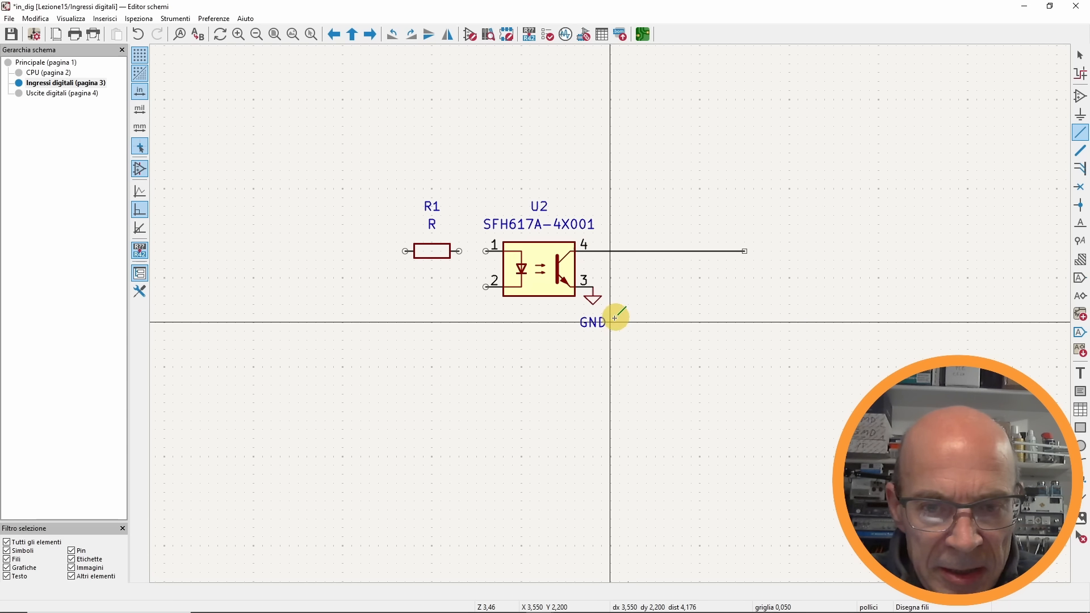
- Draw wires leftward from optocoupler pin 1 through the resistor and from pin 2, ending both at the same X position
left_click(487, 250)
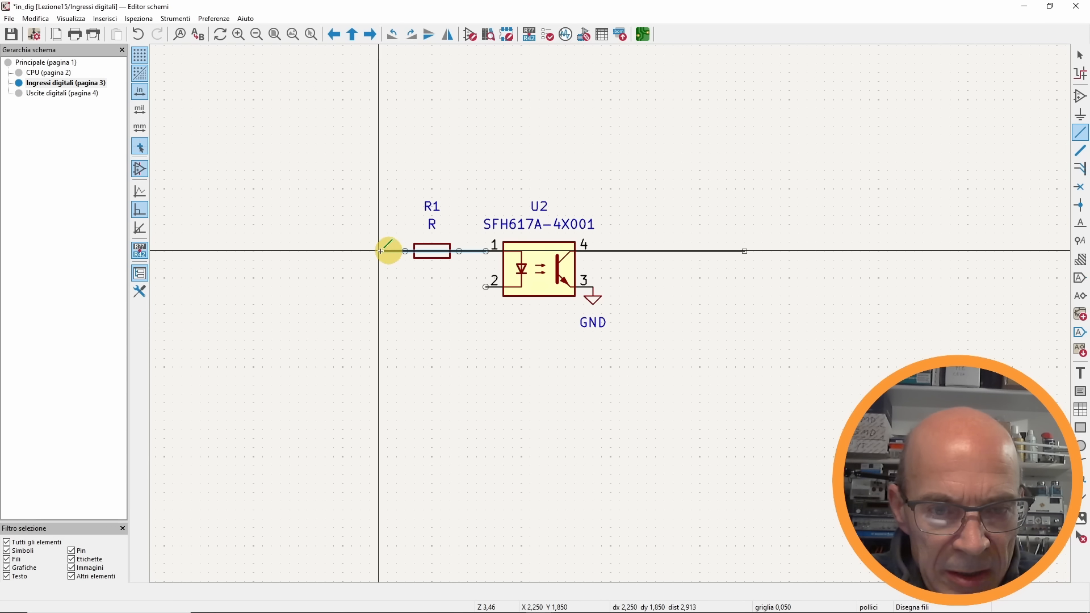
double_click(344, 250)
left_click(486, 286)
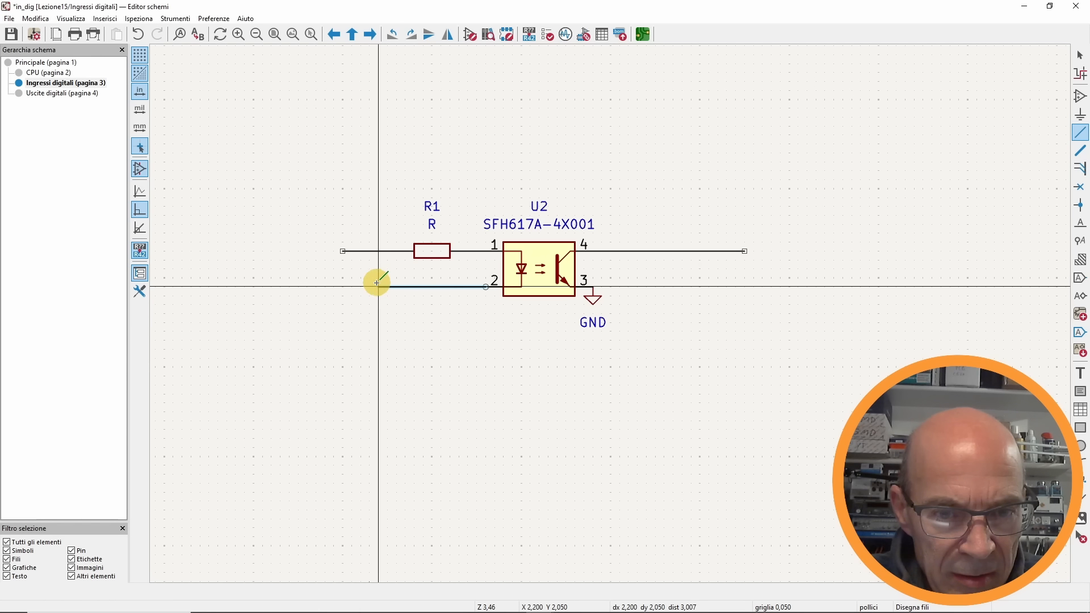
double_click(343, 287)
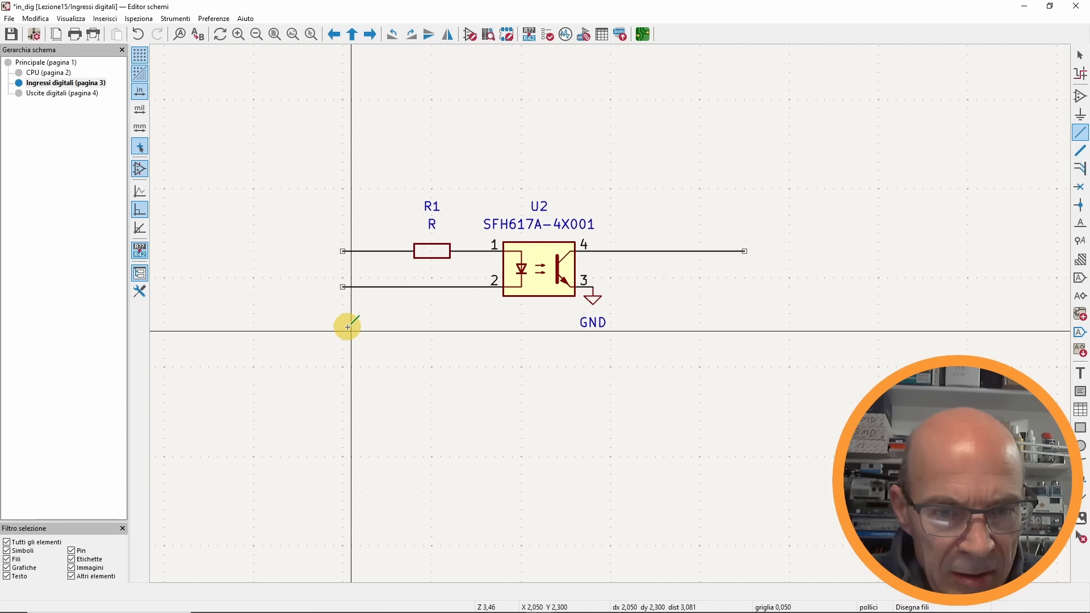
scroll(348, 324, "down", 2)
middle_click_drag(516, 310, 463, 300)
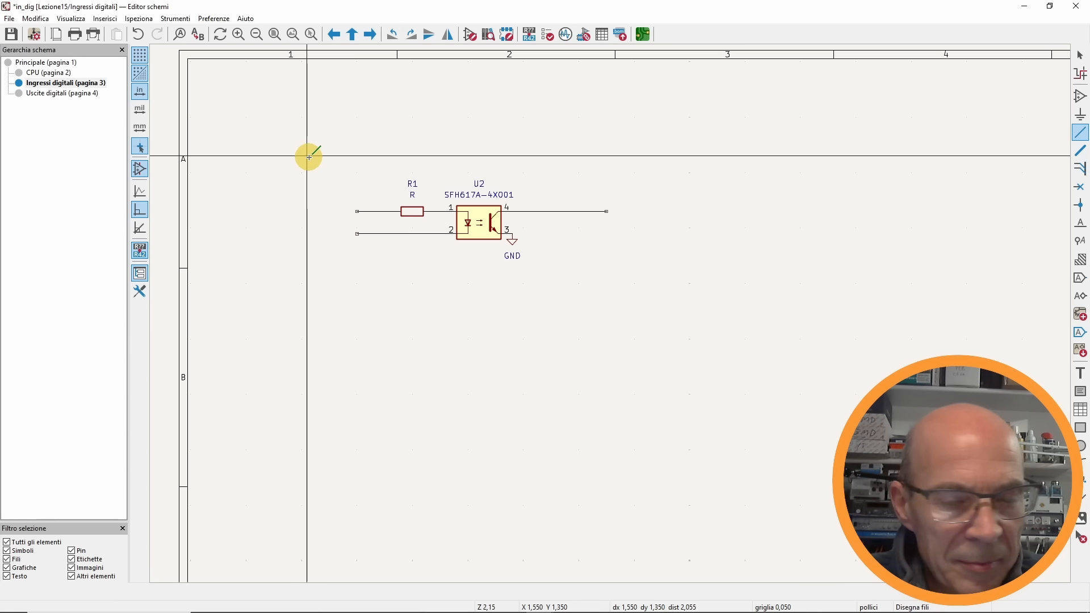
key("Escape")
- Duplicate the complete optocoupler input circuit four times, aligning the copies in a column below the original about 0.75 in apart
left_click_drag(308, 143, 675, 295)
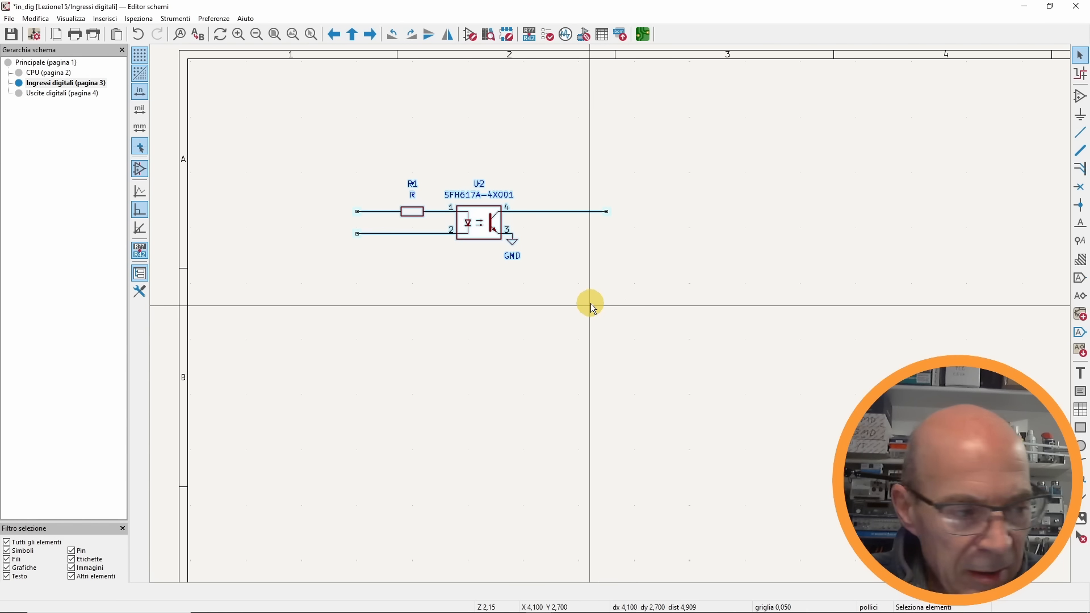
key("ctrl+d")
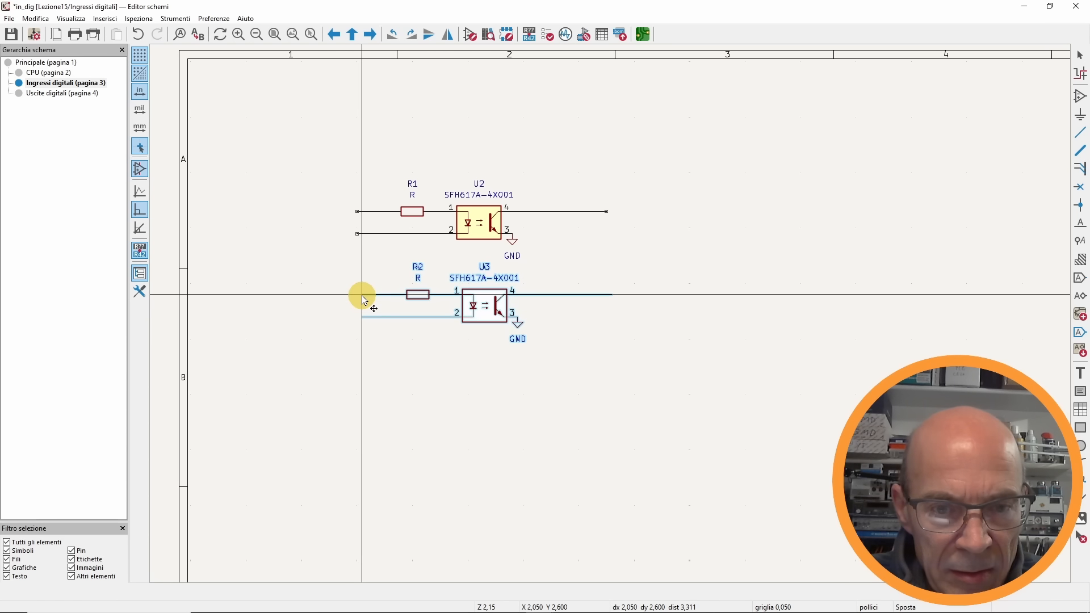
left_click(358, 295)
key("ctrl+d")
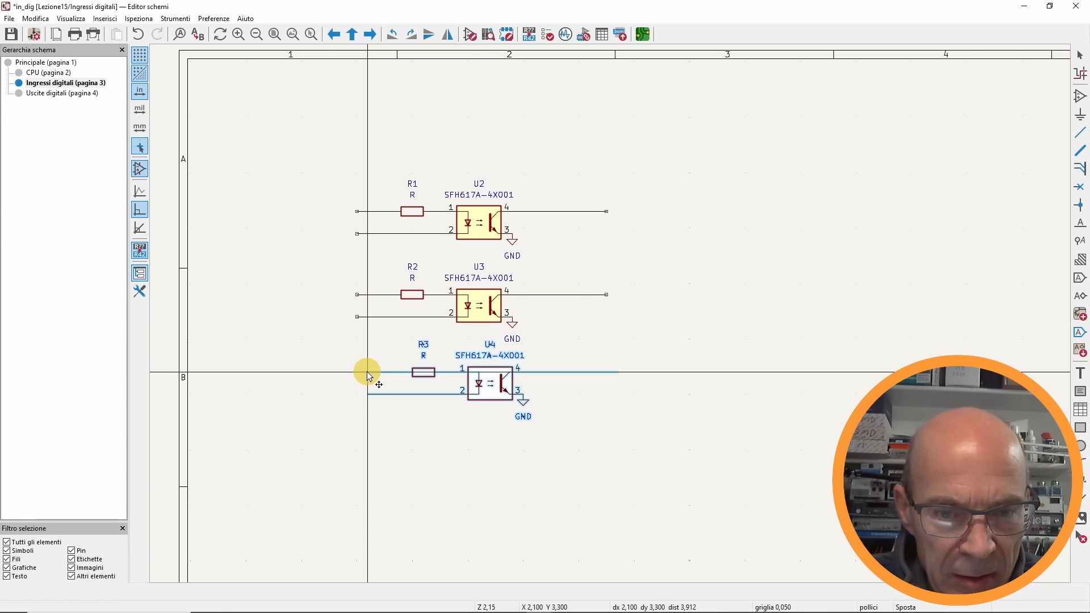
left_click(358, 373)
key("ctrl+d")
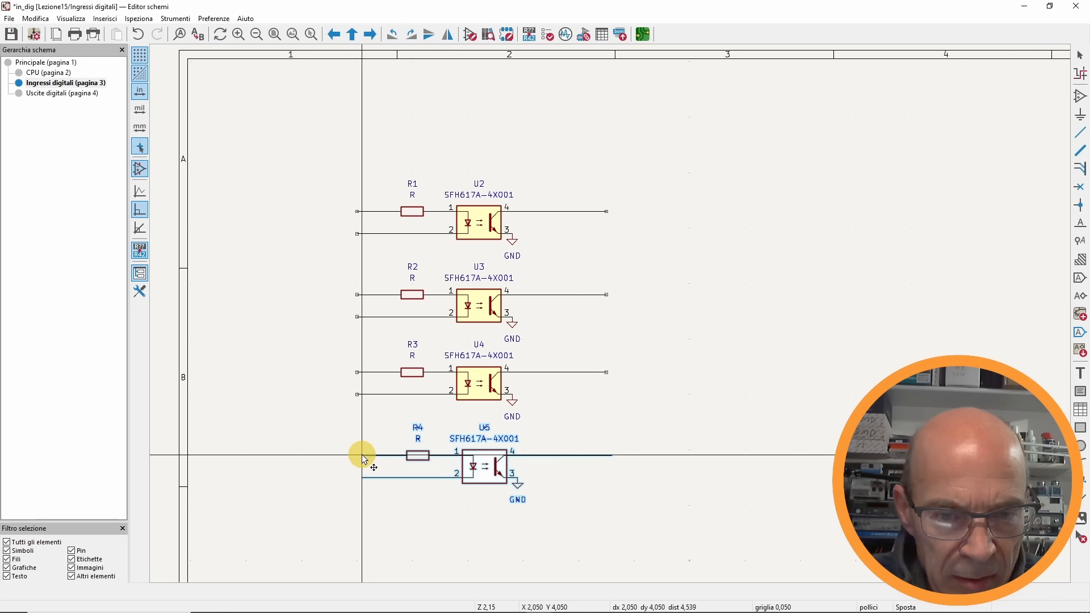
left_click(357, 455)
key("ctrl+d")
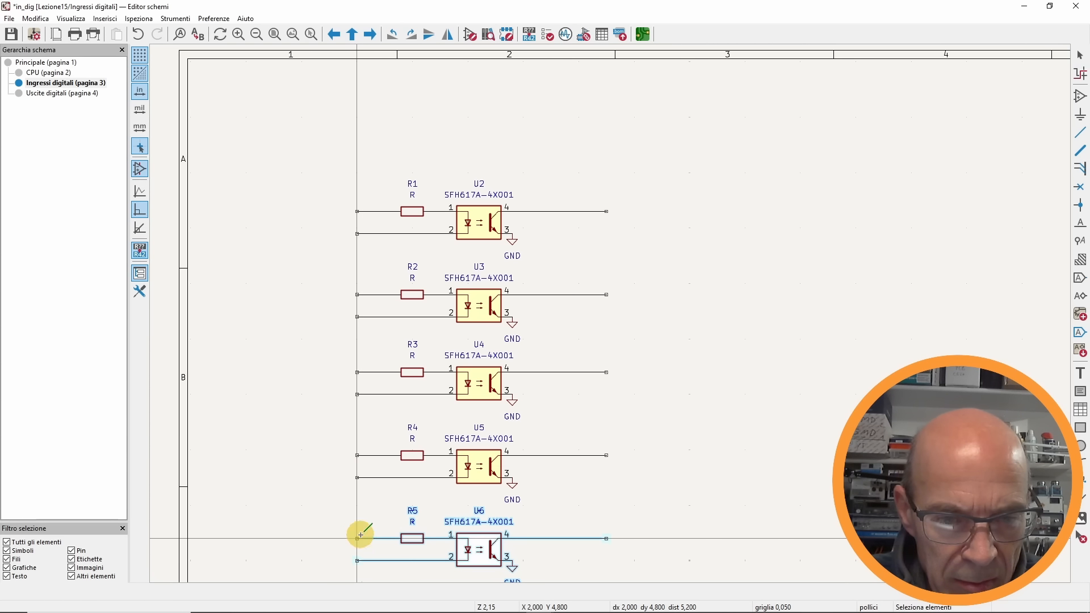
- Fix the last copied optocoupler circuit in place below the R4 channel, aligned with the column above
left_click(360, 534)
scroll(962, 301, "up", 1)
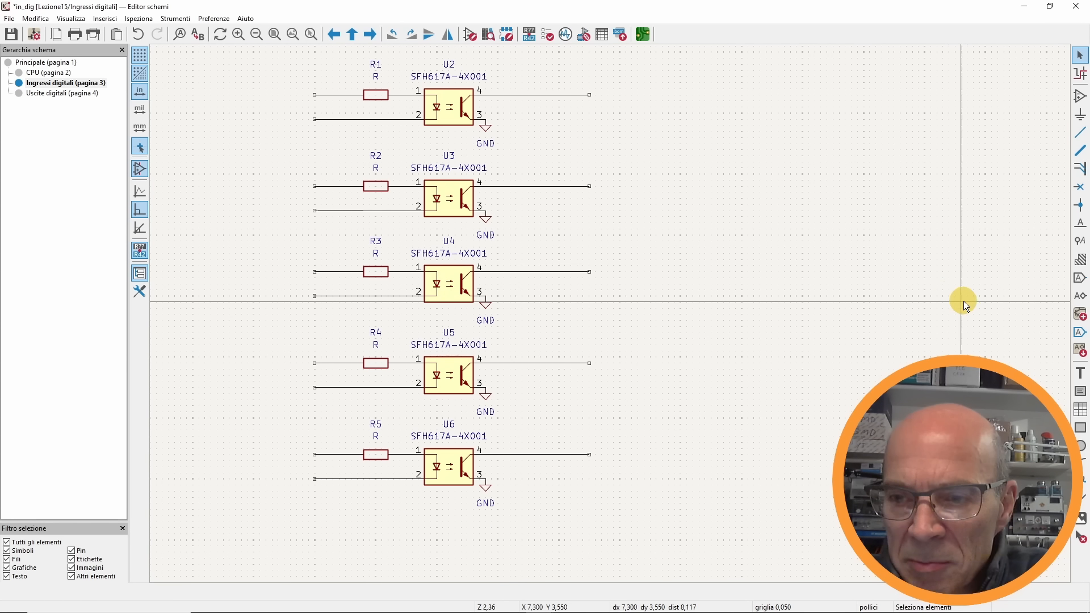
- Add a hierarchical label RA1 with the Uscita shape at the free end of U2's pin 4 wire
left_click(1080, 296)
left_click(681, 168)
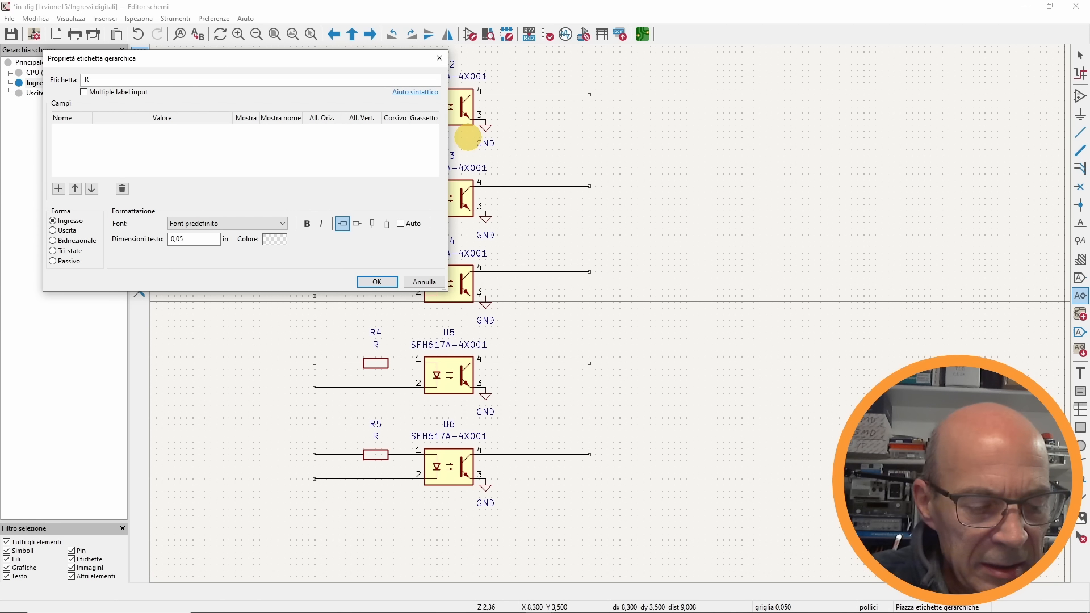
key("Return")
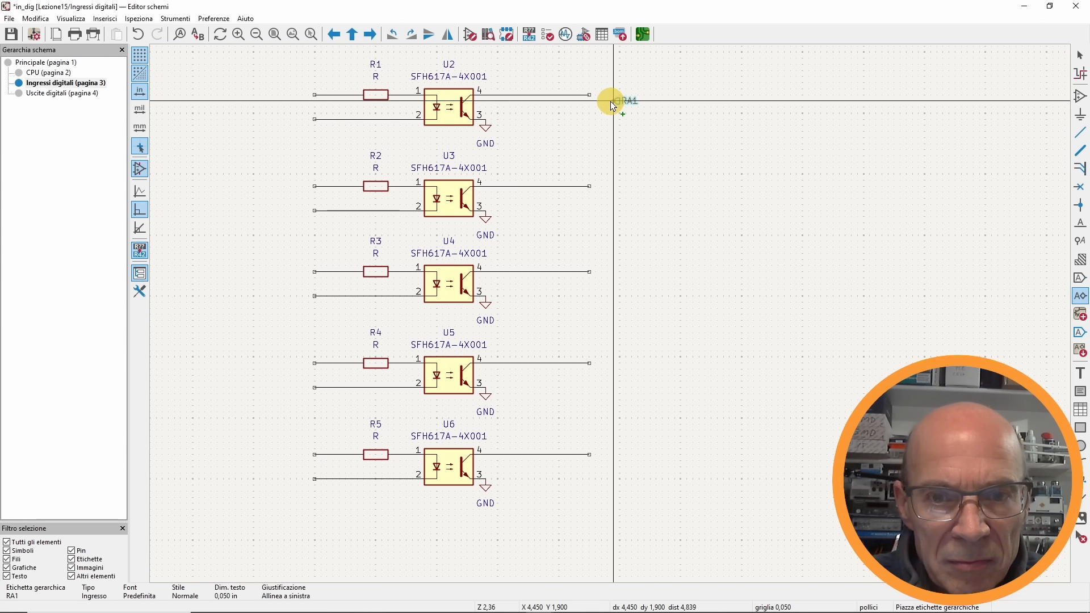
left_click(611, 101)
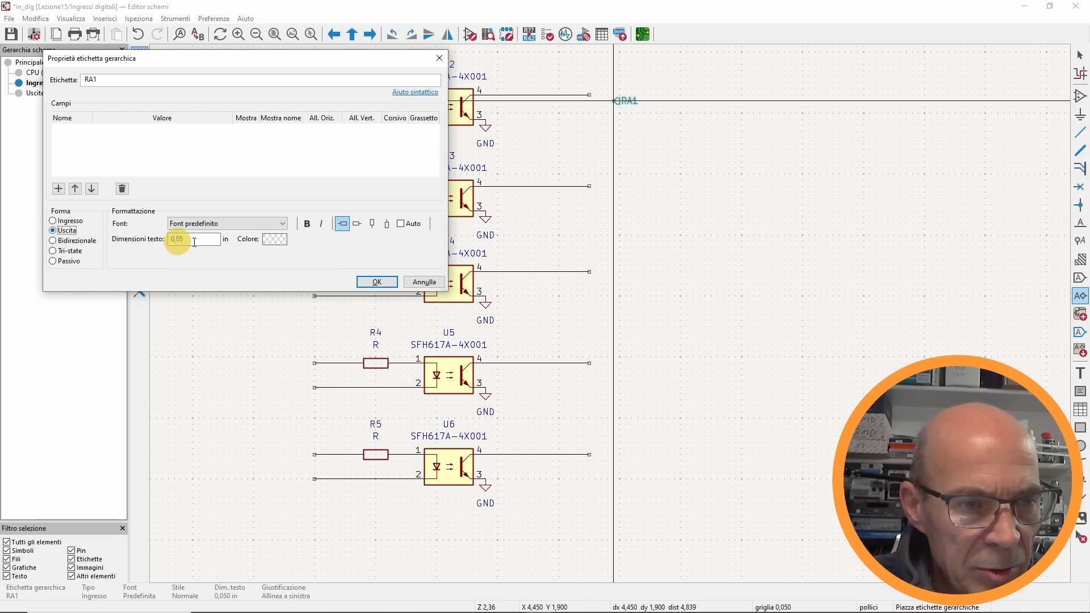
left_click(376, 281)
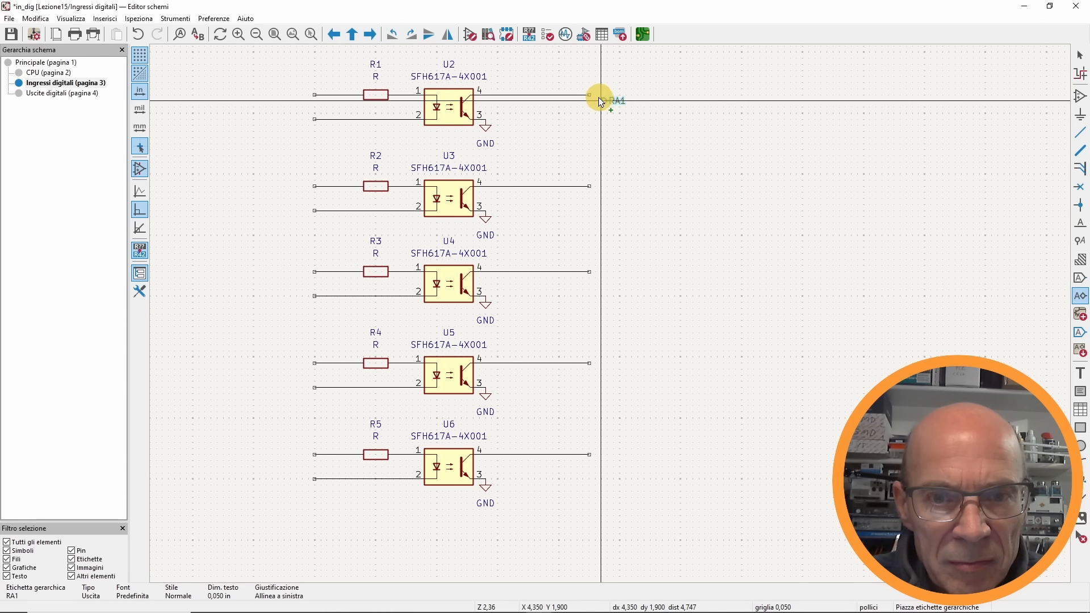
scroll(600, 101, "up", 1)
left_click(604, 307)
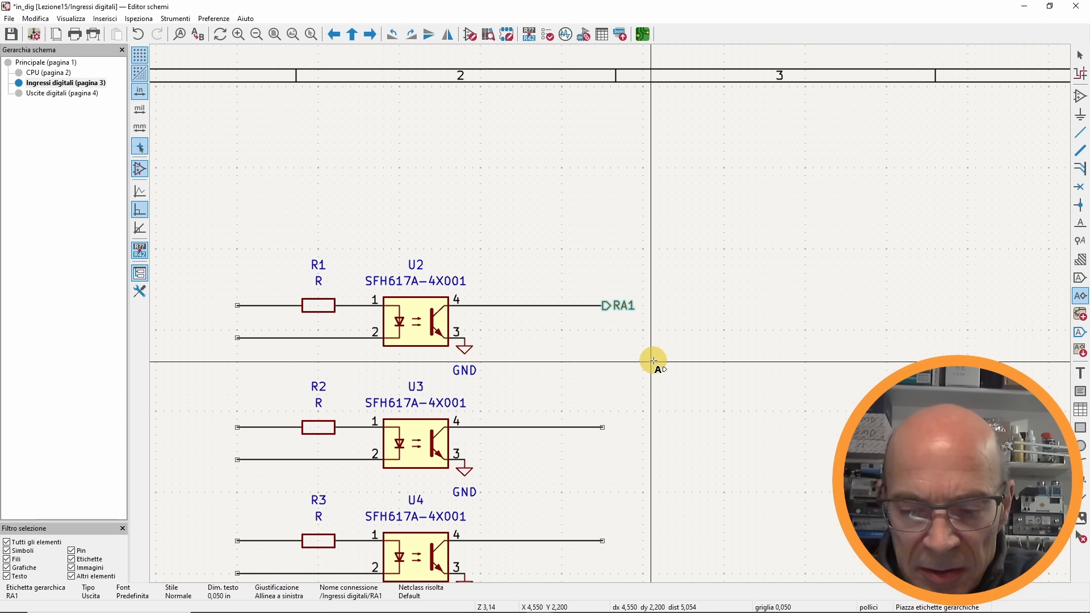
- Repeat the RA1 label four times directly below it to create labels RA2 to RA5
key("Escape")
key("Insert")
key("Insert")
key("Insert")
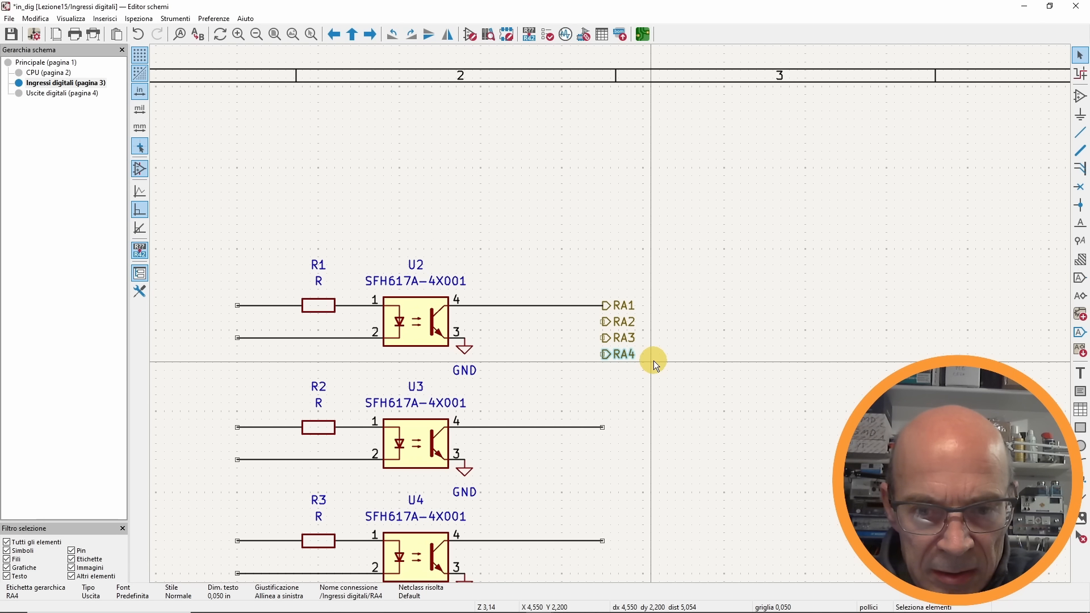
key("Insert")
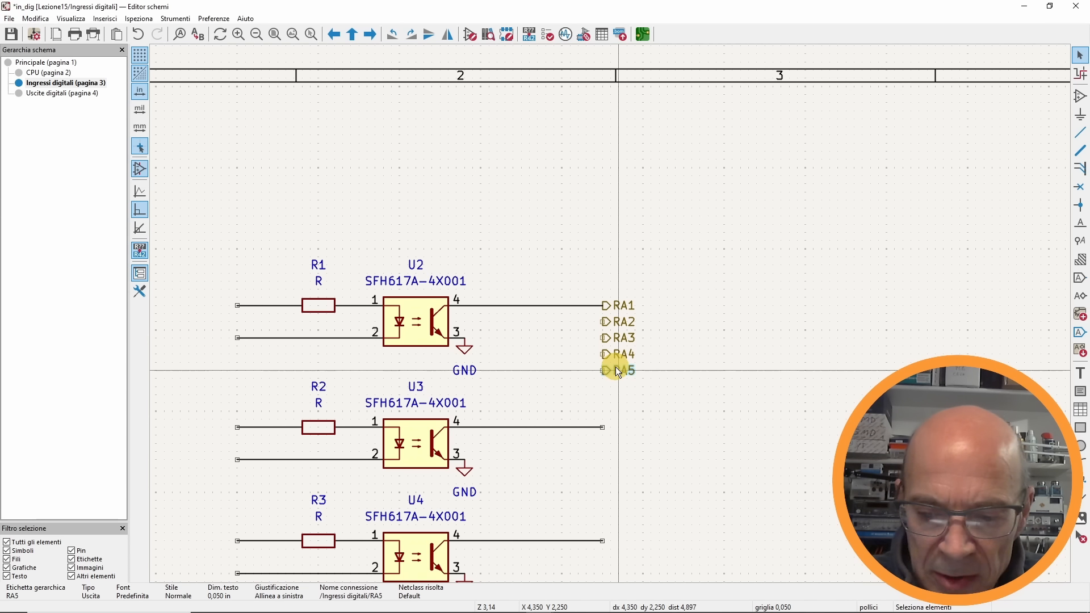
- Rename the RA5 hierarchical label as RA0
key("Delete")
key("ctrl+z")
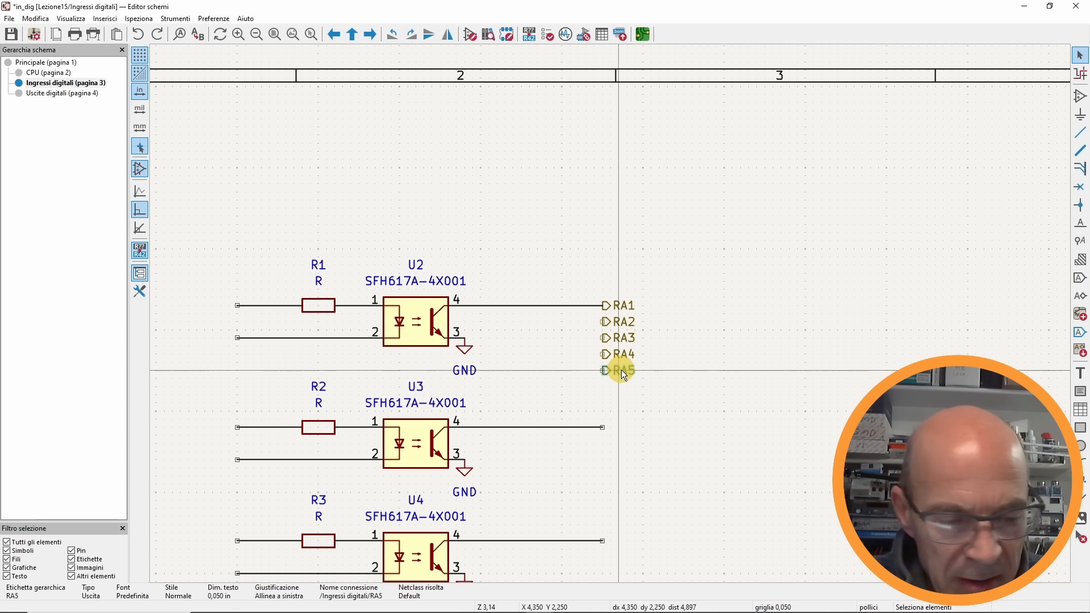
double_click(621, 369)
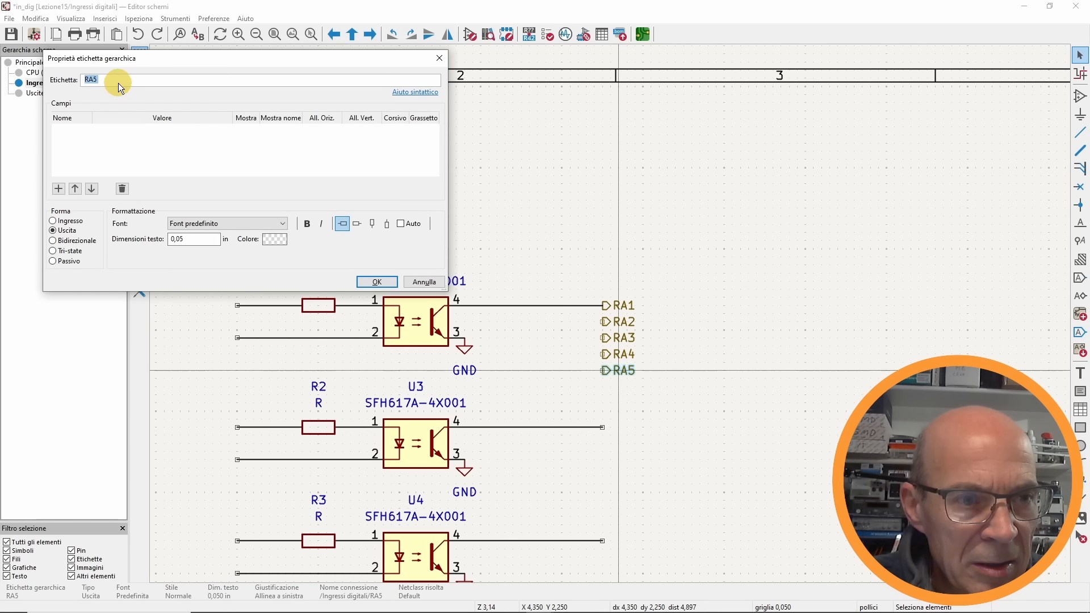
type("0")
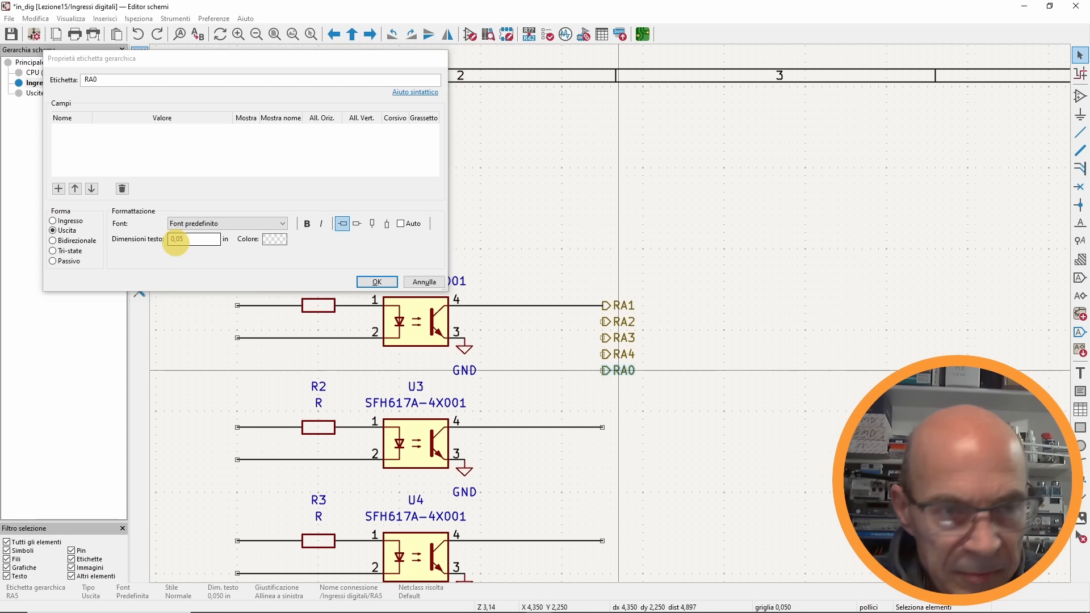
key("Return")
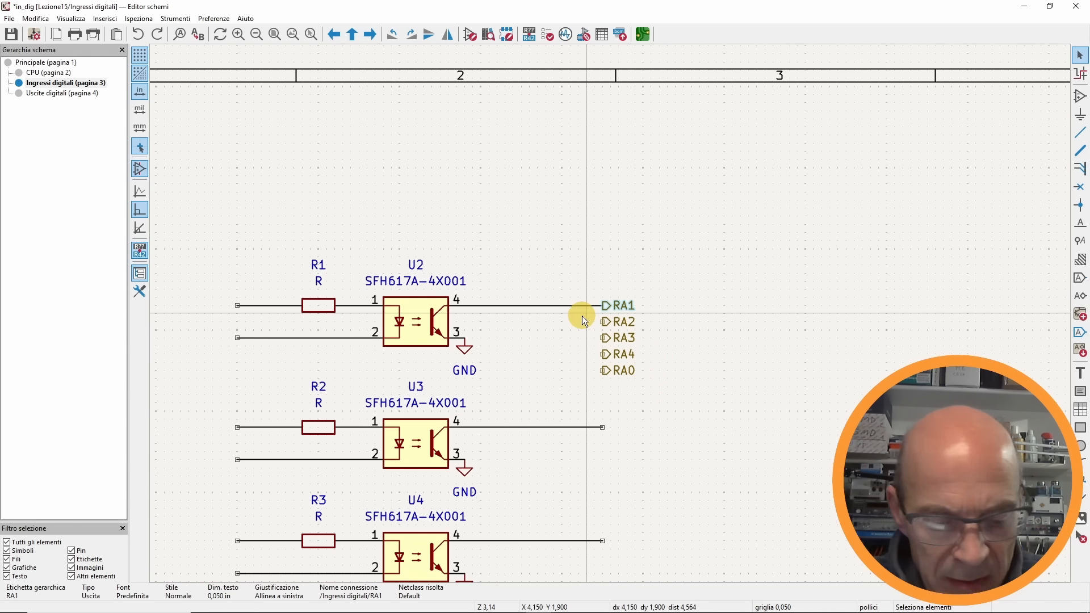
- Move labels RA0 to RA4 onto the free ends of the pin 4 wires of U2 to U6, in that order
left_click_drag(613, 307, 603, 427)
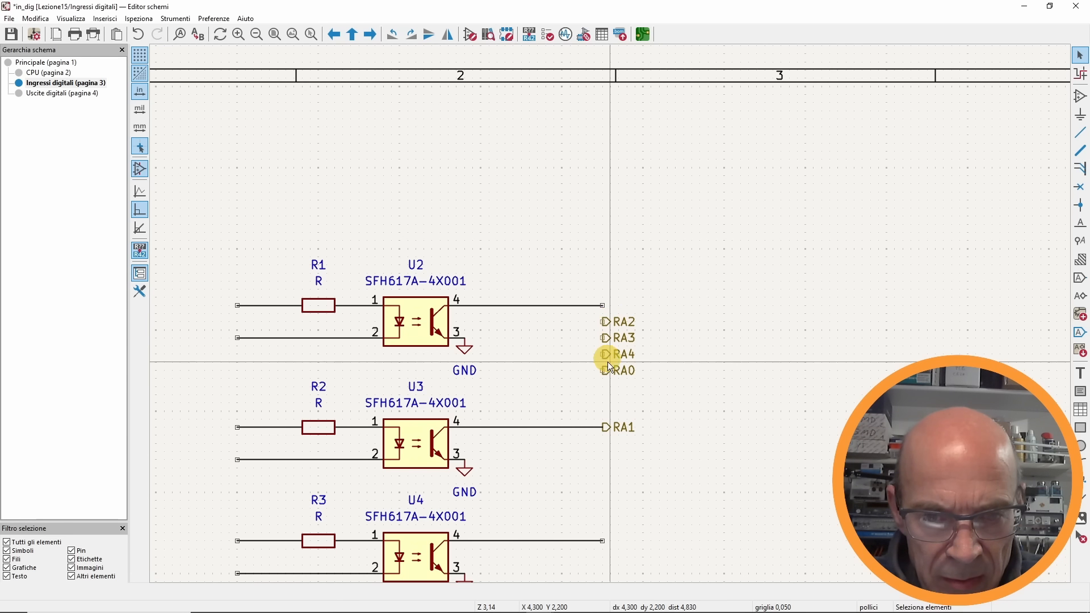
left_click_drag(604, 369, 612, 545)
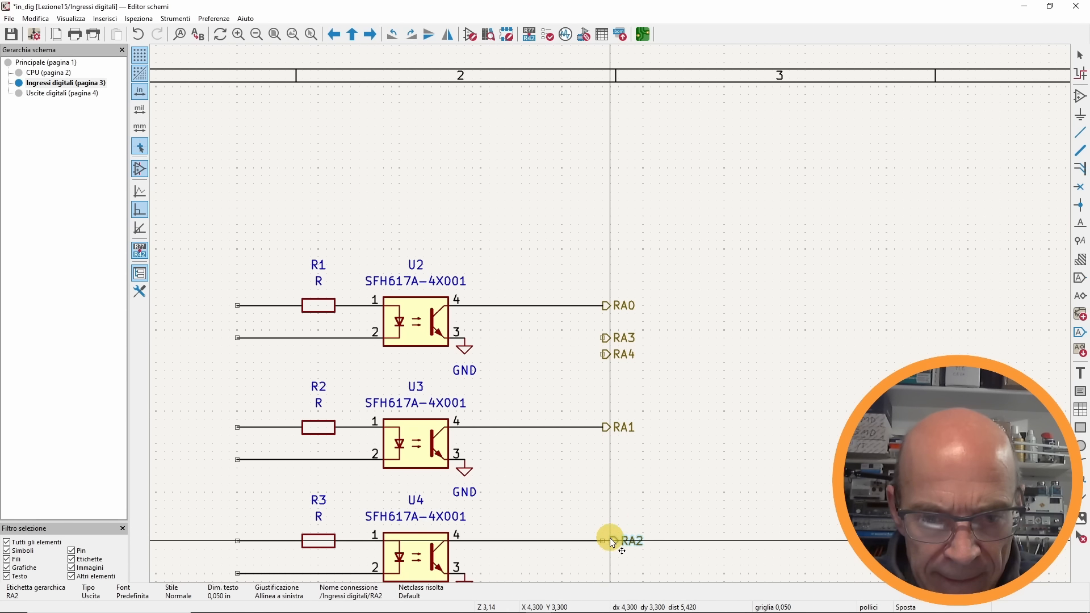
scroll(669, 307, "down", 4)
left_click_drag(596, 105, 595, 432)
left_click_drag(602, 123, 593, 552)
scroll(585, 290, "down", 2)
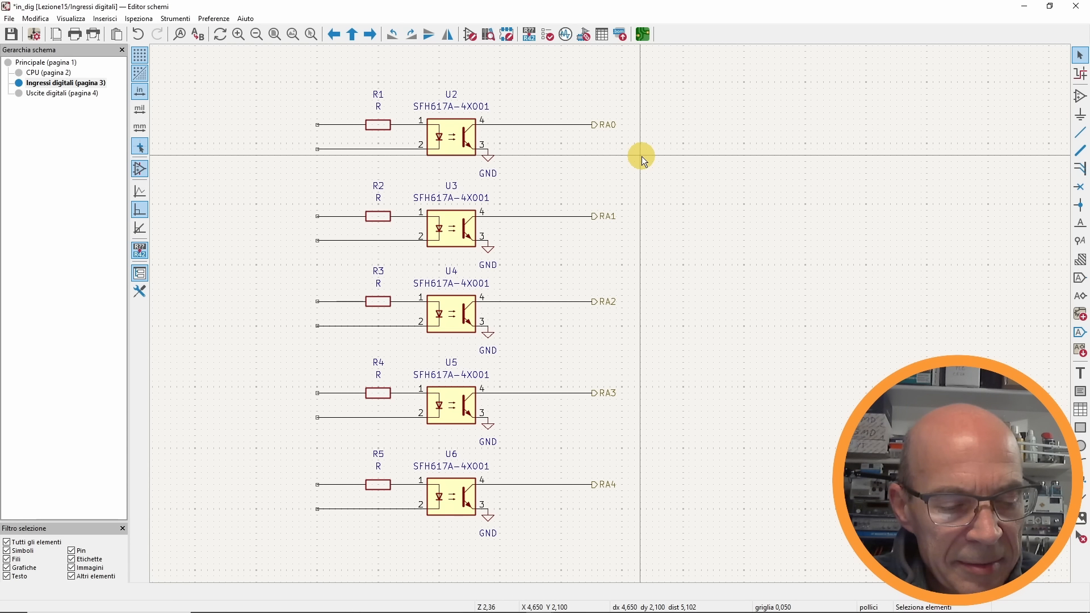
- On the Principale sheet, synchronize the Ingressi digitali block's pins and add labels RA0 to RA4 as sheet pins
left_click(38, 62)
right_click(302, 241)
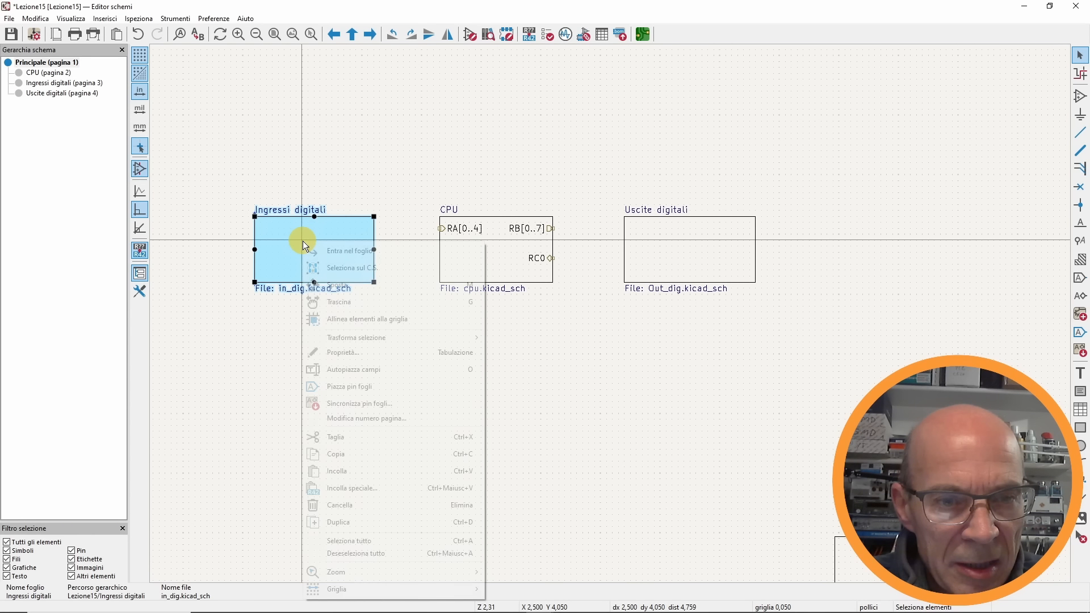
left_click(364, 403)
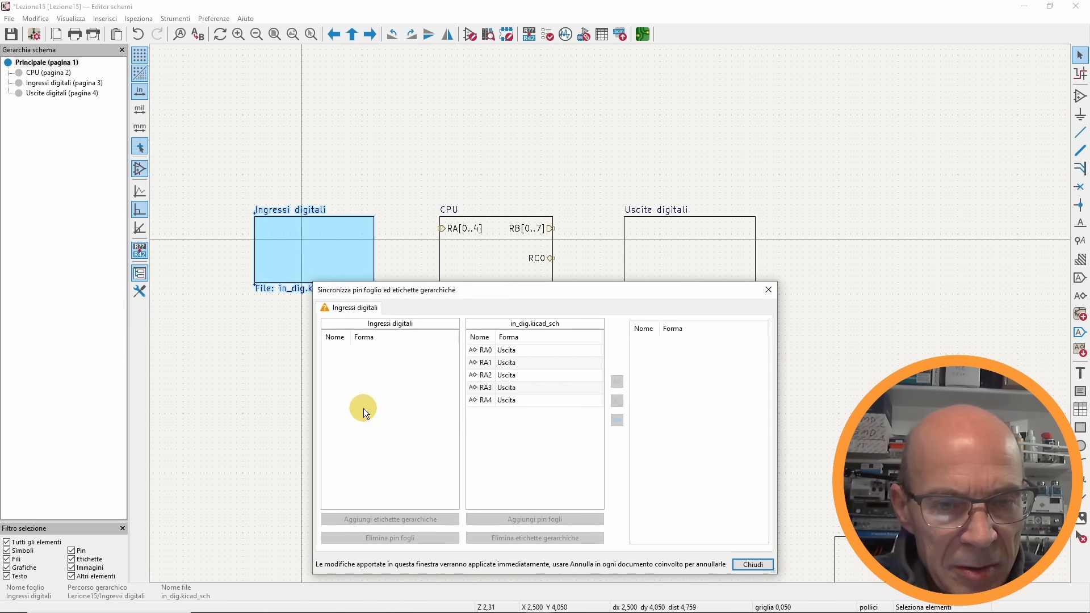
left_click(499, 351)
left_click(486, 352)
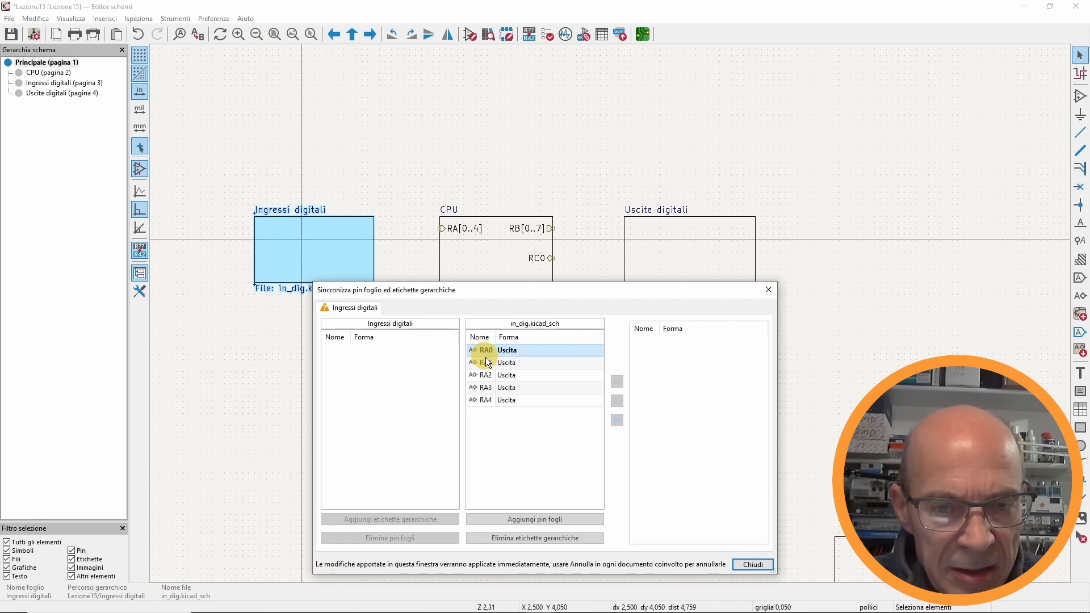
left_click(488, 401, "shift")
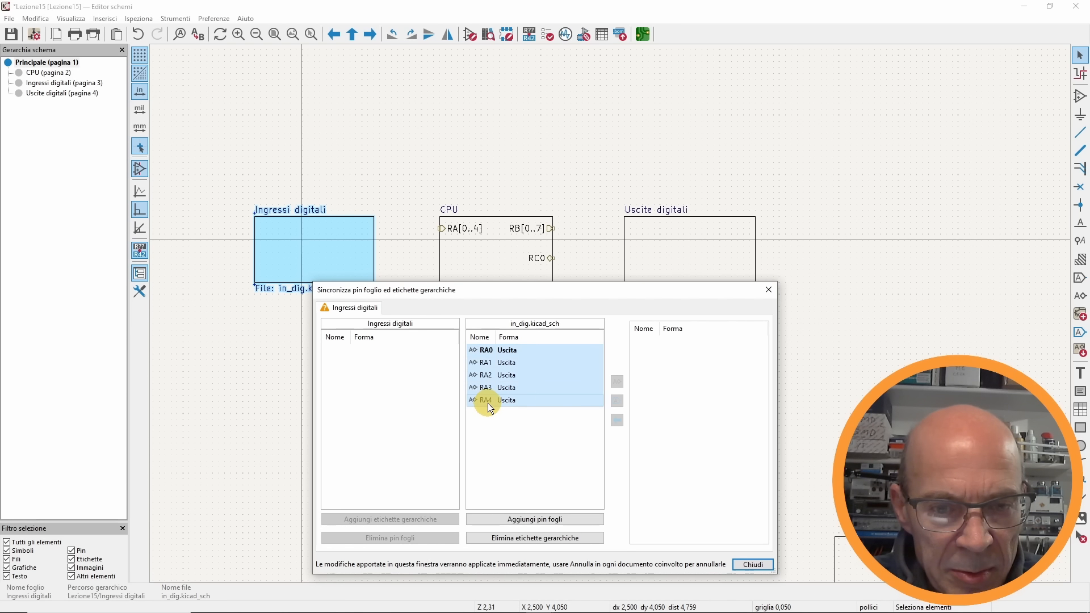
left_click(521, 519)
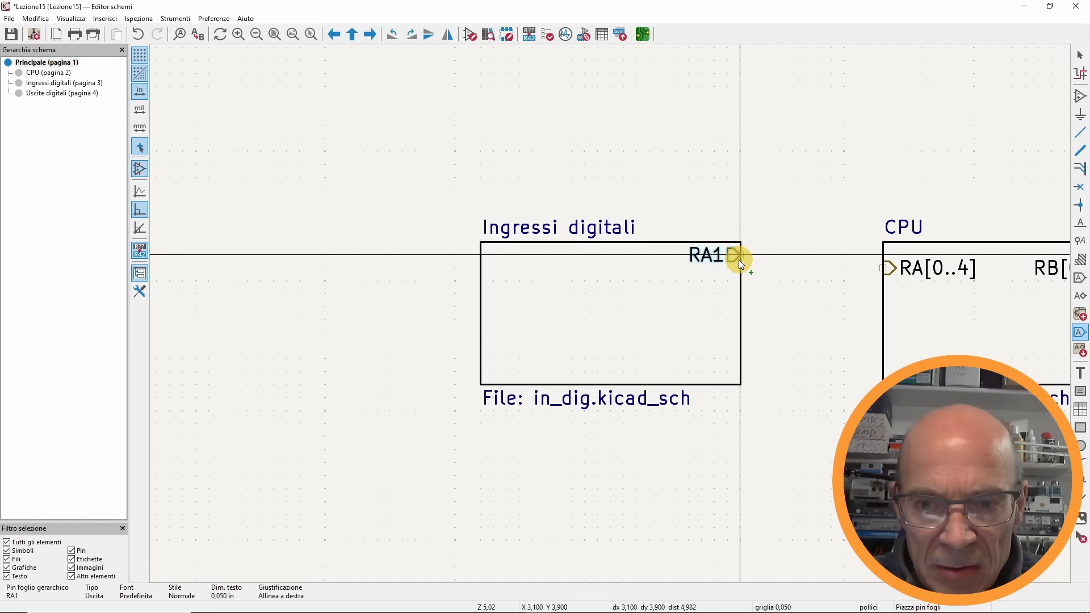
- Place the five sheet pins down the right edge of the Ingressi digitali block, 0.1 in apart, and finish the synchronization
left_click(740, 266)
left_click(739, 294)
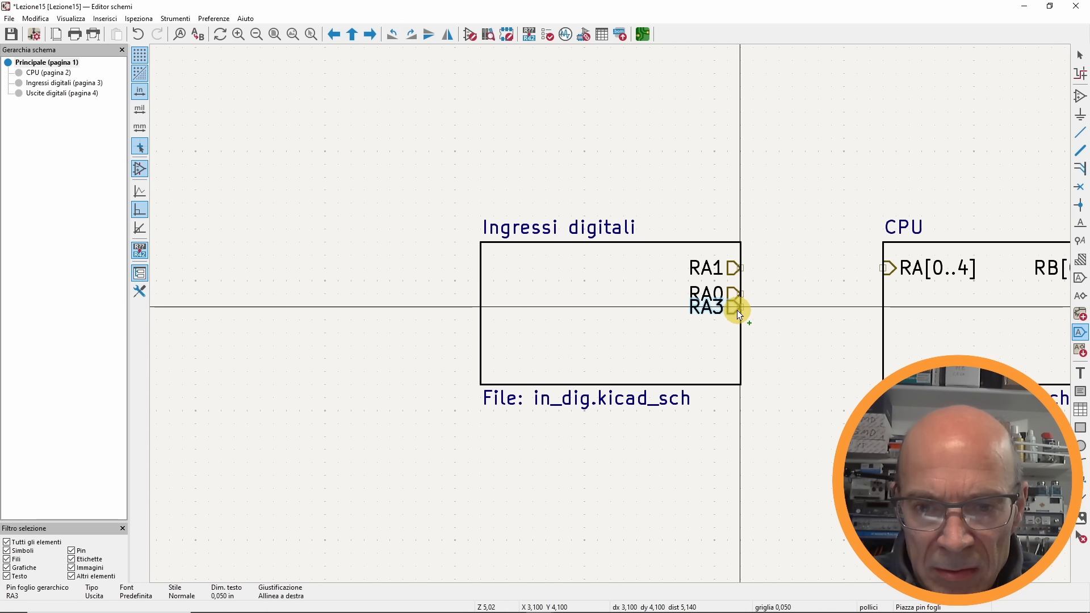
left_click(738, 319)
left_click(739, 344)
left_click(737, 369)
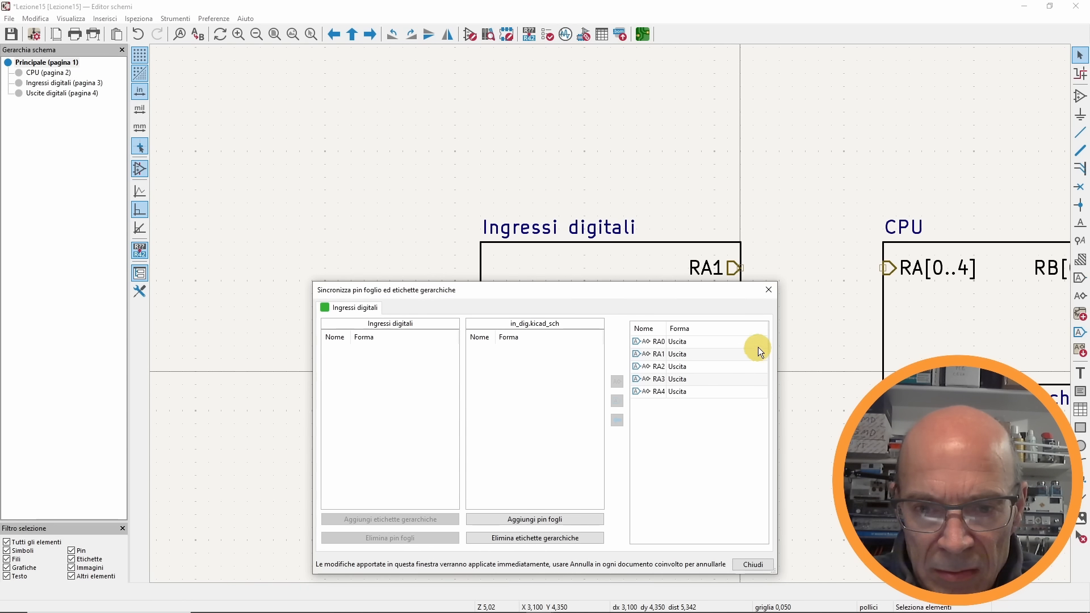
left_click(766, 291)
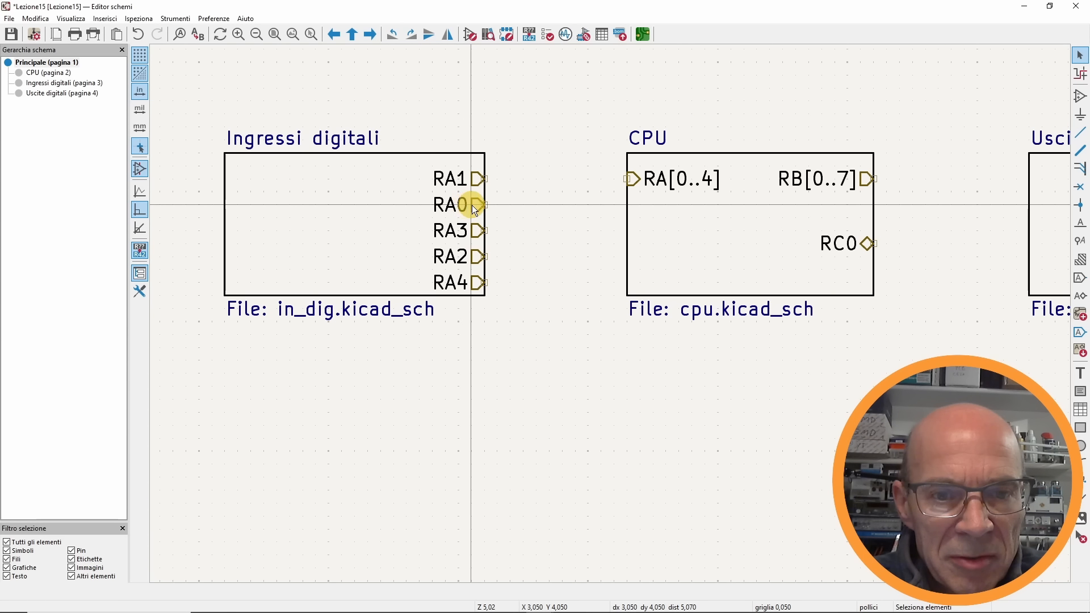
- Reorder the pins on the Ingressi digitali block so they run RA0 to RA4 from top to bottom
left_click_drag(475, 206, 367, 158)
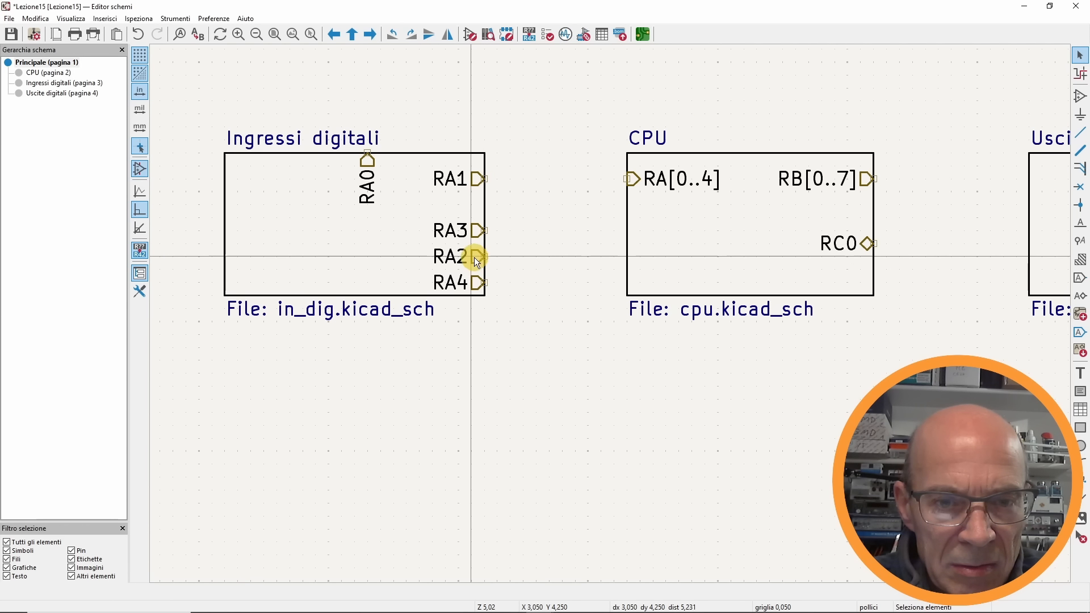
left_click_drag(475, 257, 485, 230)
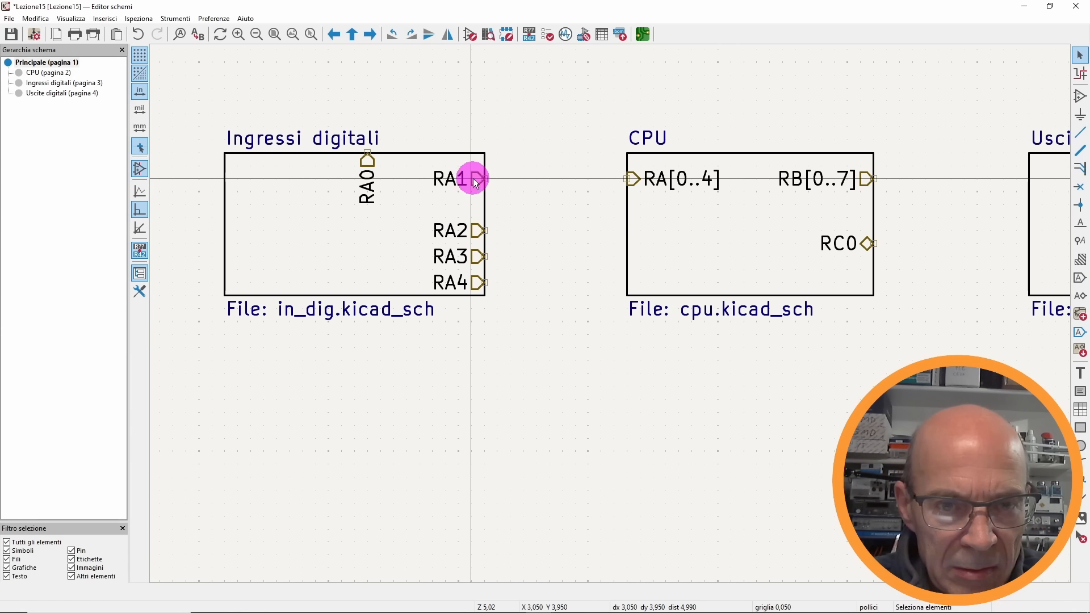
left_click_drag(476, 181, 477, 205)
left_click_drag(368, 161, 475, 178)
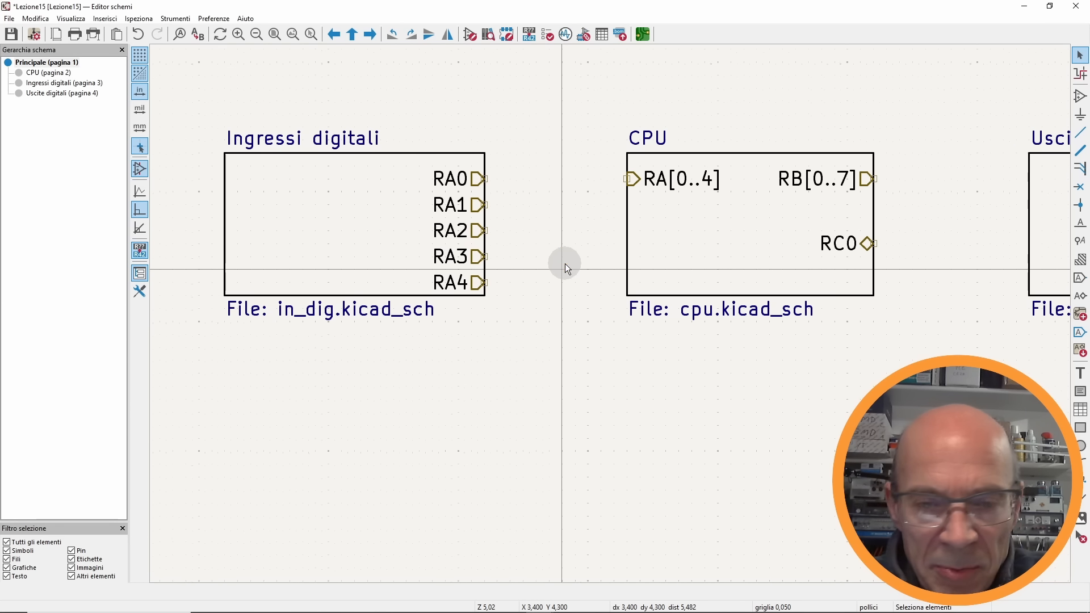
- Draw short horizontal wires about 0.15 in long outward from the block's pins RA0 to RA4
middle_click_drag(565, 264, 536, 267)
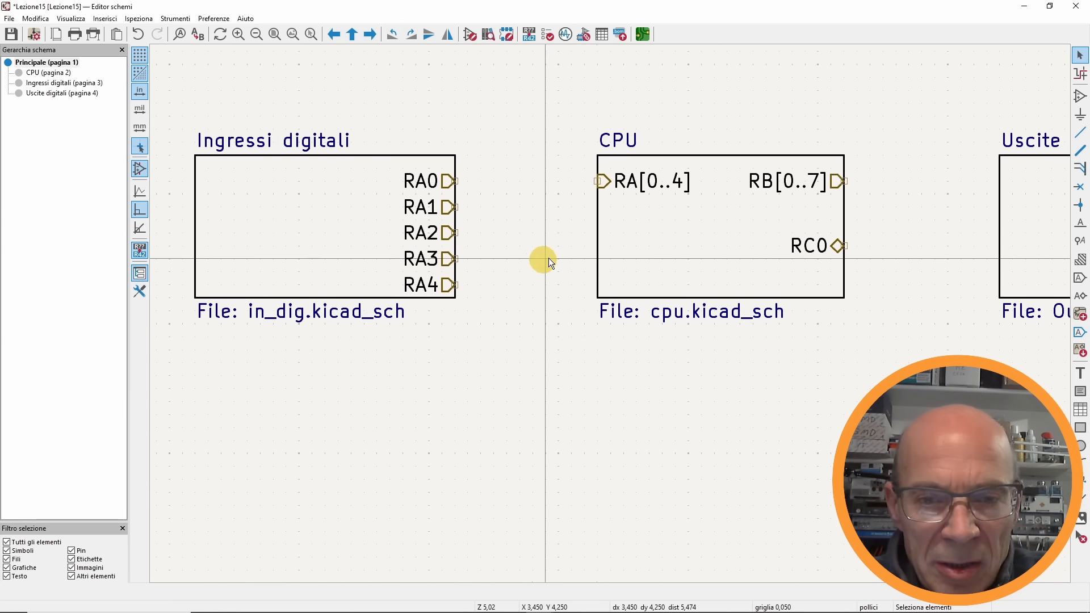
left_click(1080, 135)
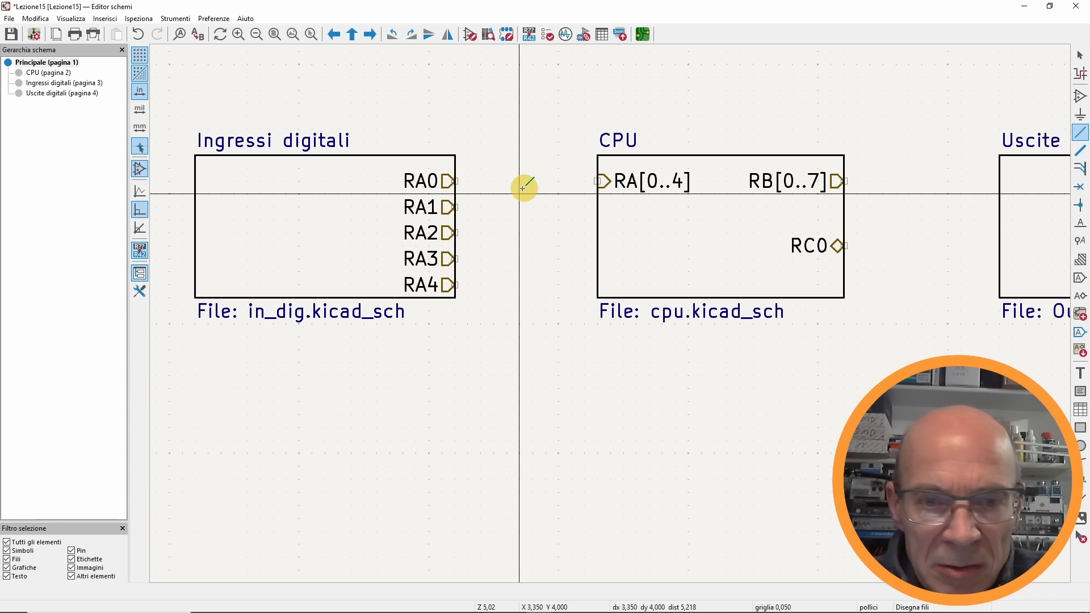
left_click(458, 180)
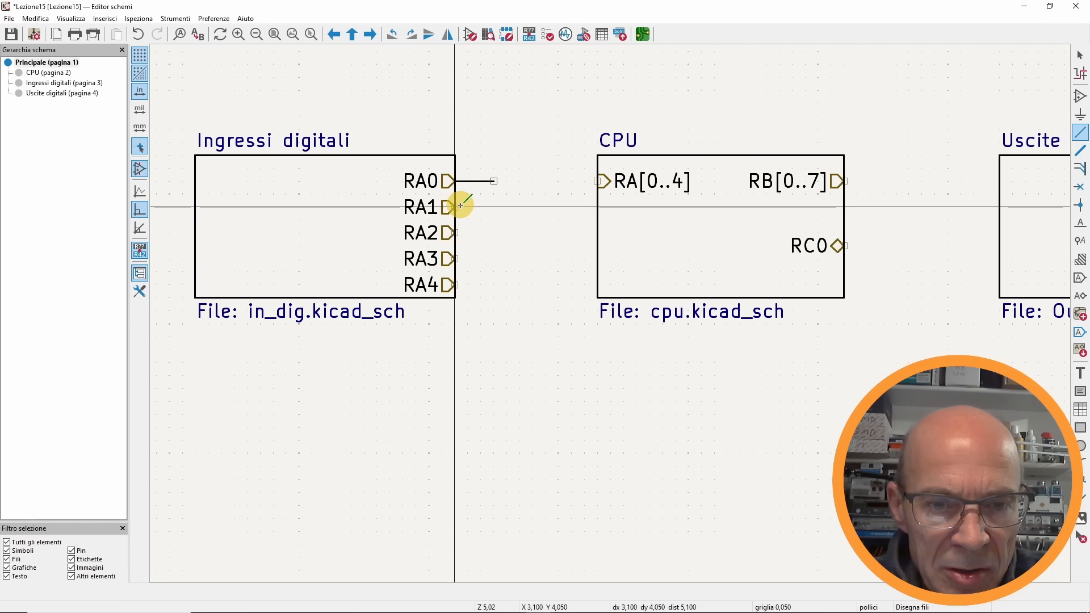
left_click(494, 207)
left_click(455, 207)
left_click(494, 233)
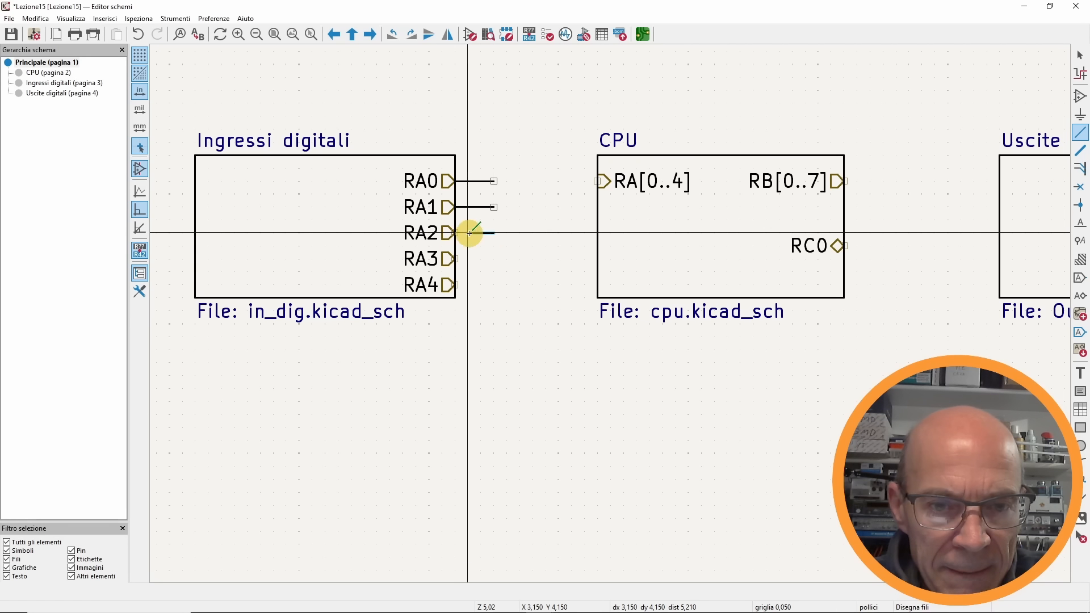
left_click(455, 233)
left_click(494, 259)
left_click(455, 258)
left_click(494, 284)
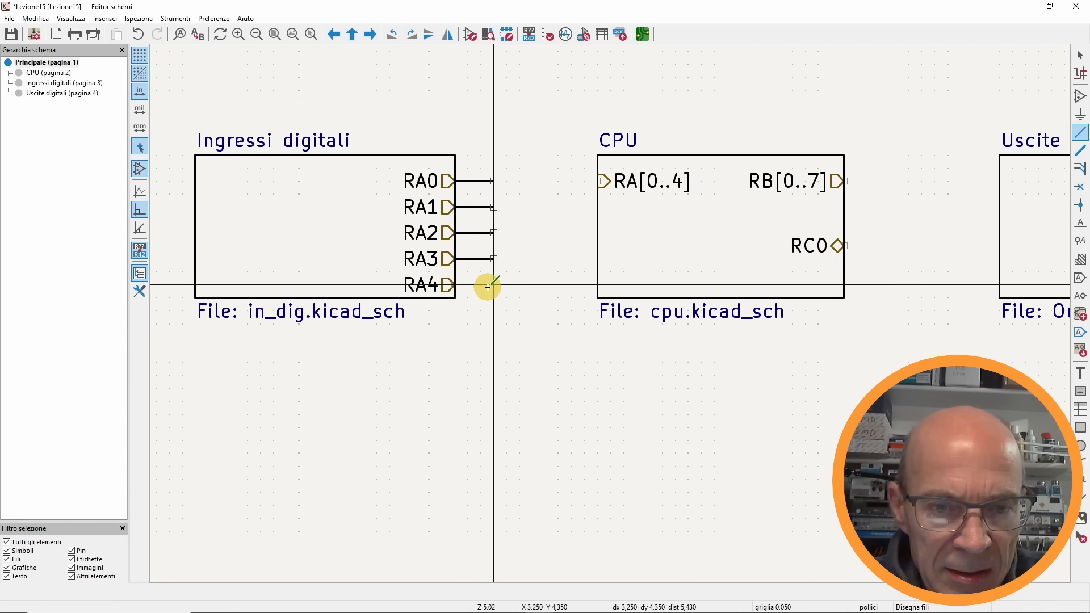
left_click(454, 284)
- Place wire-to-bus entries slanting up to the right on the free ends of the five RA wires
left_click(1080, 168)
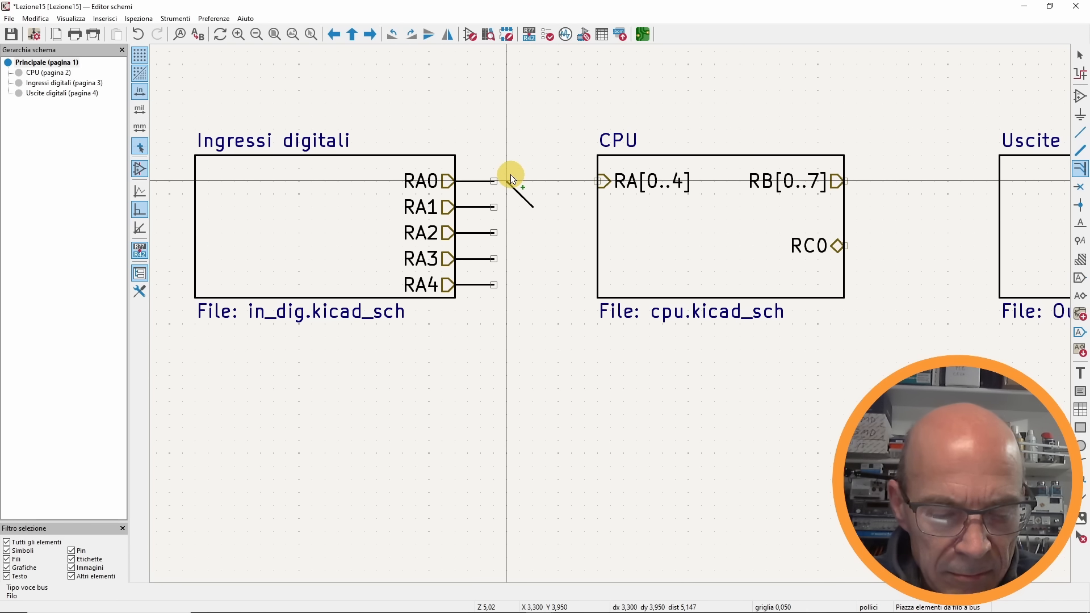
key("r")
left_click(494, 181)
left_click(493, 207)
left_click(494, 233)
left_click(494, 259)
left_click(493, 284)
key("Escape")
- Move the CPU and Uscite digitali blocks together about 0.35 in right and 0.1 in up
scroll(494, 285, "down", 3)
left_click_drag(527, 178, 862, 312)
left_click_drag(652, 270, 697, 260)
left_click(958, 254)
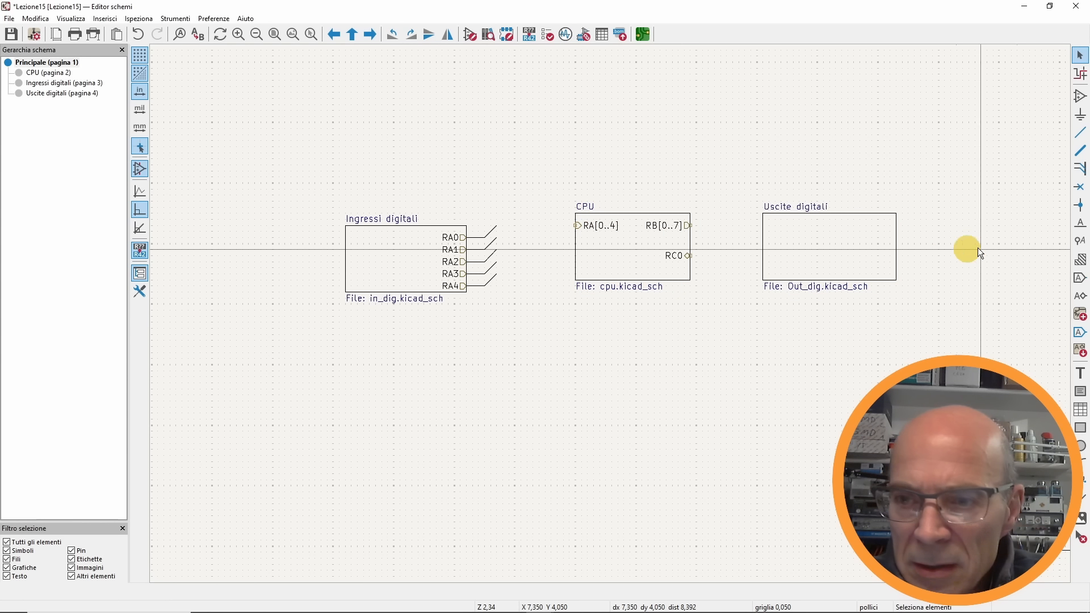
- Draw a bus from the lowest RA bus entry up along all five entries and across to the CPU block's RA[0..4] pin
left_click(1080, 150)
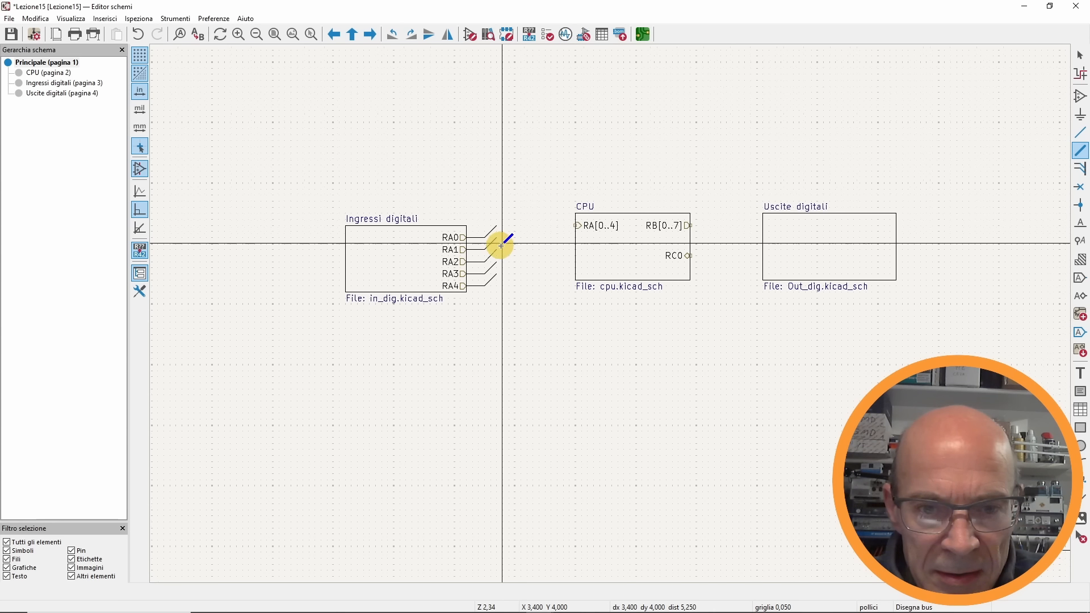
scroll(499, 245, "up", 2)
left_click(601, 359)
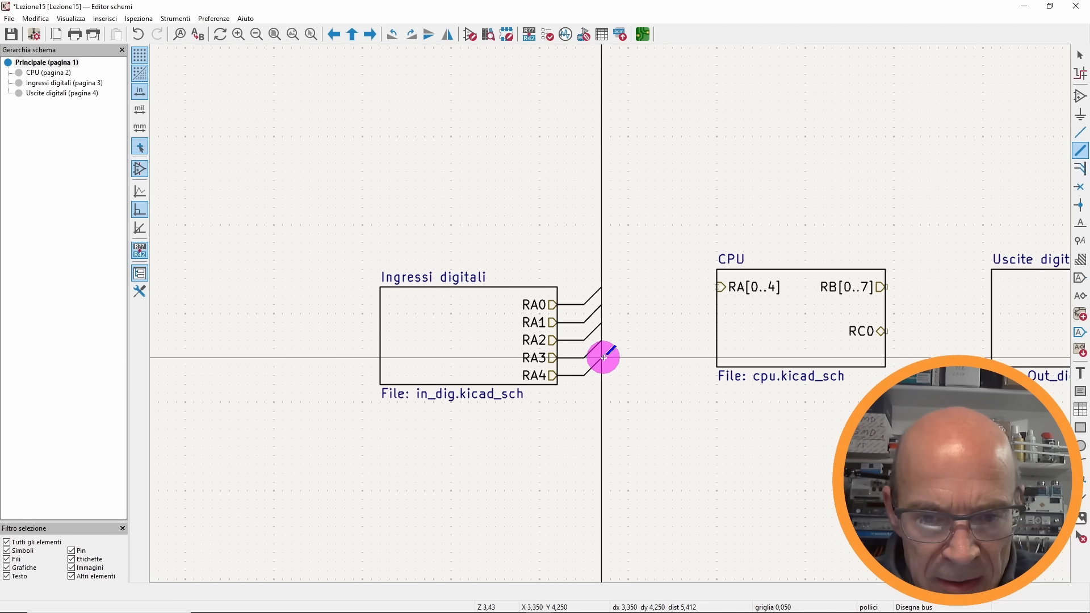
left_click(718, 286)
key("Escape")
scroll(440, 299, "down", 1)
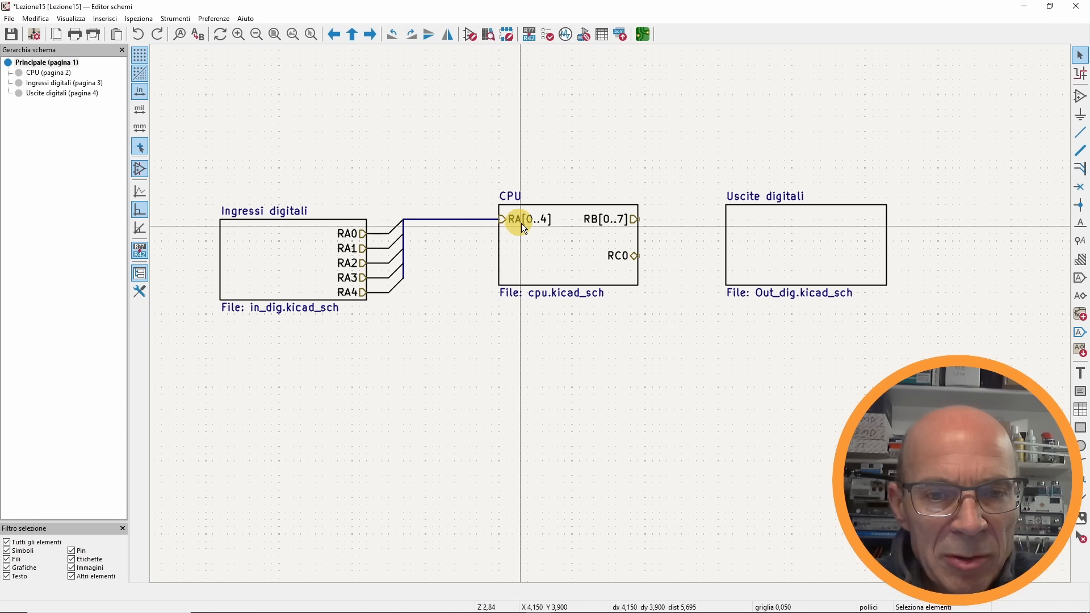
- Highlight the RA0 net on the Ingressi digitali sheet and trace it on the CPU and main sheets
left_click(45, 83)
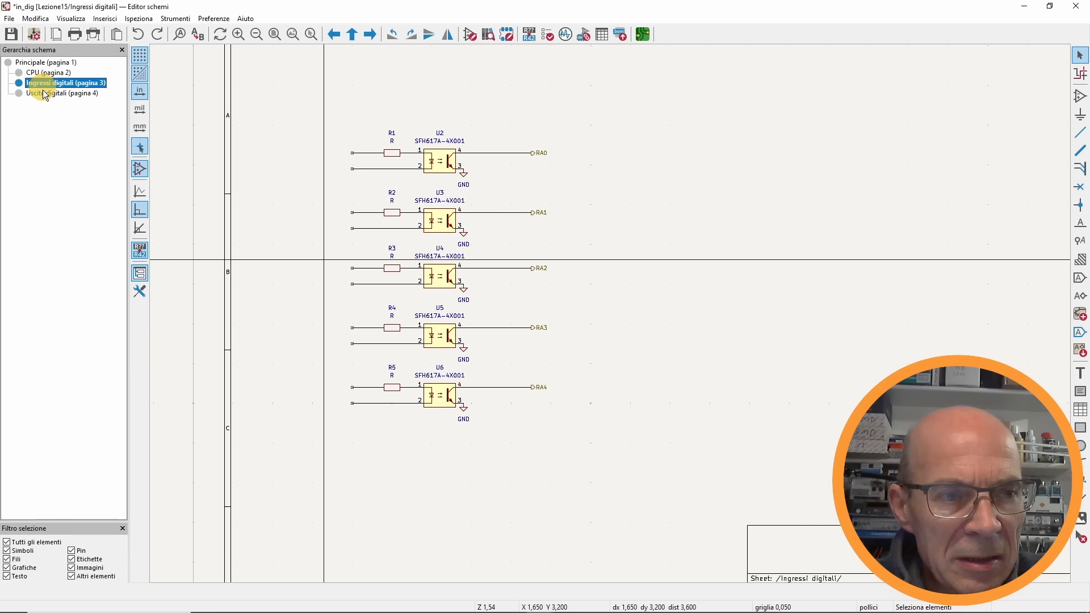
scroll(500, 166, "up", 3)
middle_click_drag(642, 342, 567, 238)
left_click(1080, 73)
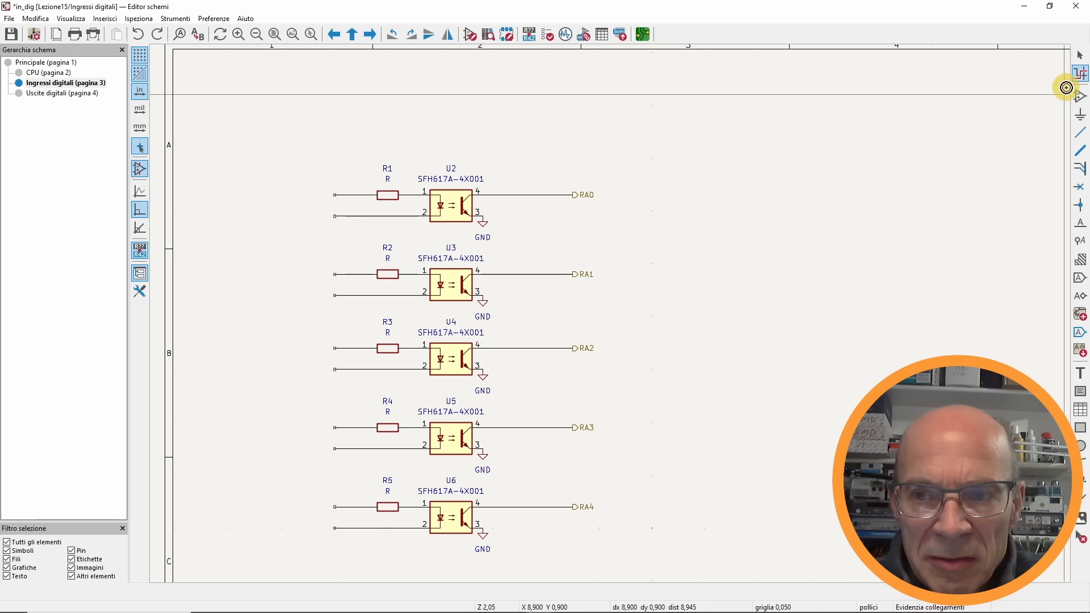
left_click(536, 195)
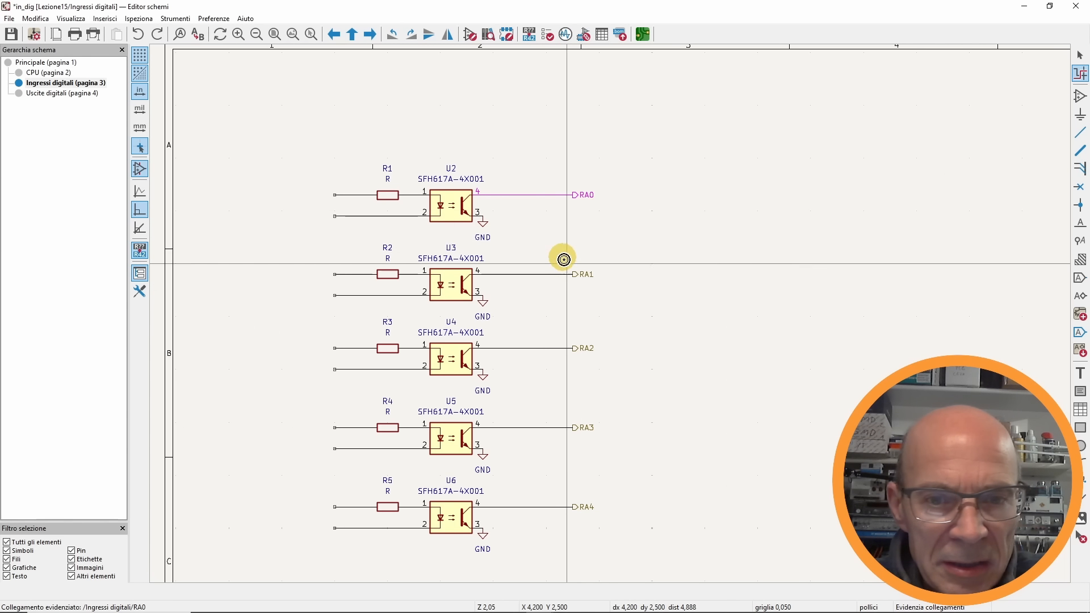
left_click(51, 72)
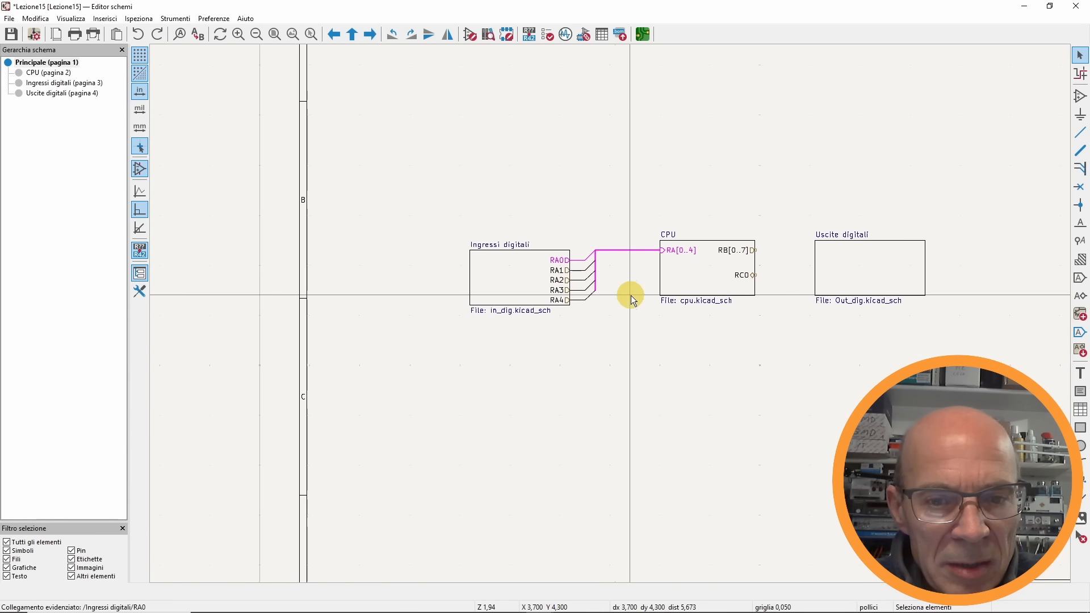
- Lengthen the RA wires by moving the Ingressi digitali block about 0.3 in left, and attach net labels RA0 to RA4 to them
scroll(631, 295, "up", 3)
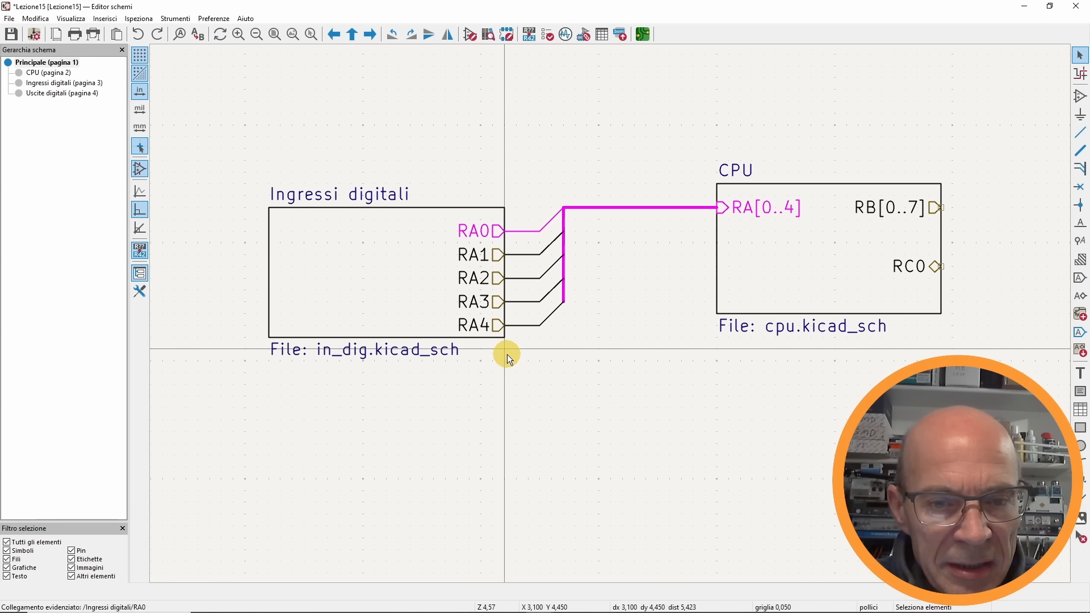
left_click_drag(498, 278, 427, 279)
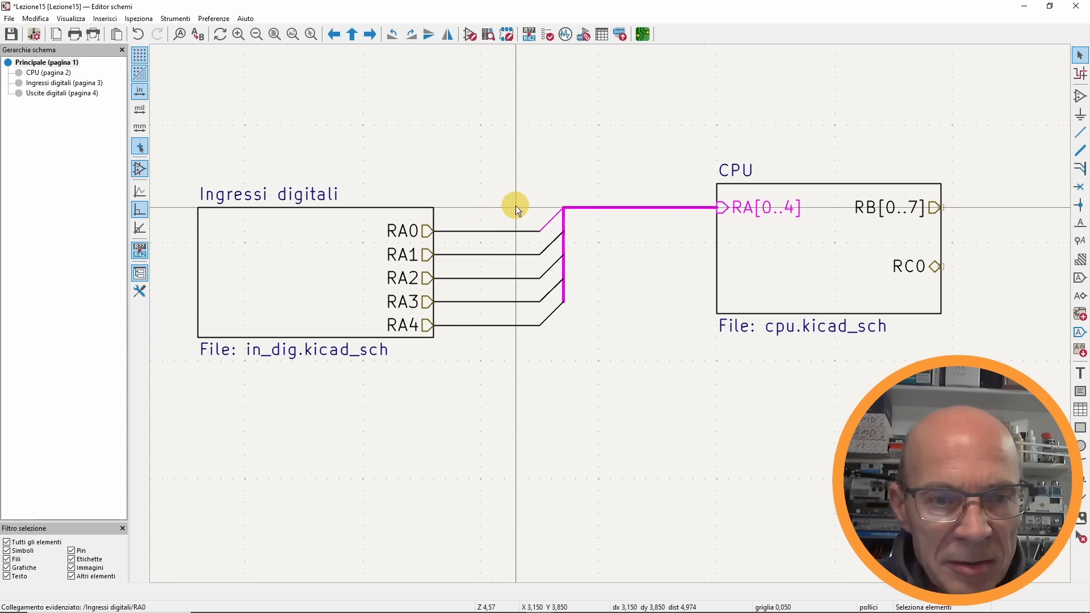
left_click(1078, 229)
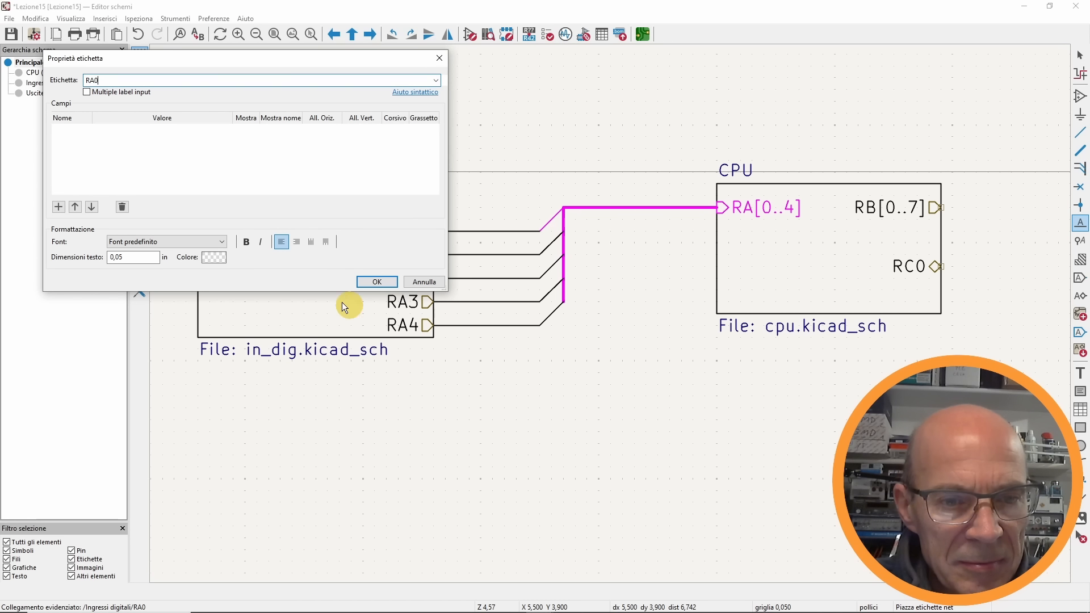
left_click(364, 283)
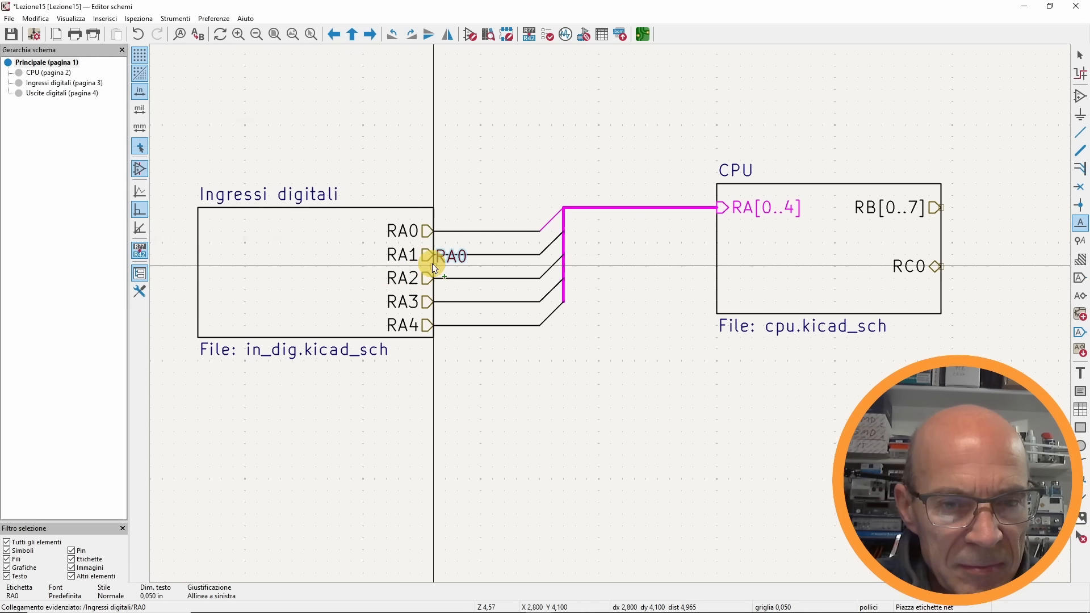
left_click(469, 231)
key("Insert")
key("Insert")
key("Insert")
key("Insert")
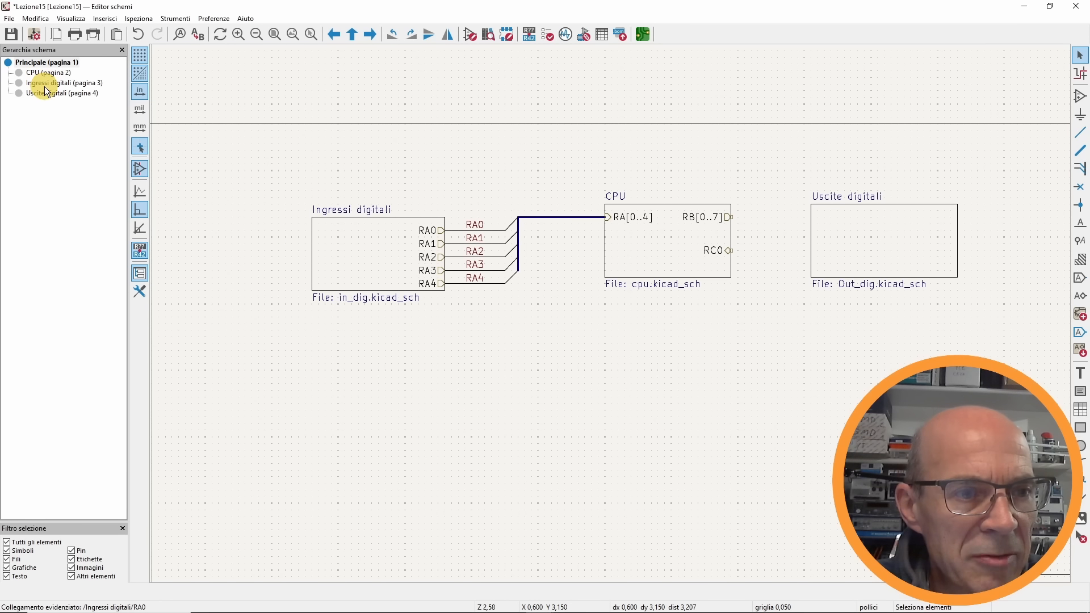
- Highlight the RA1 net on the Ingressi digitali sheet, trace it on the CPU and main sheets, and clear the highlight
left_click(46, 85)
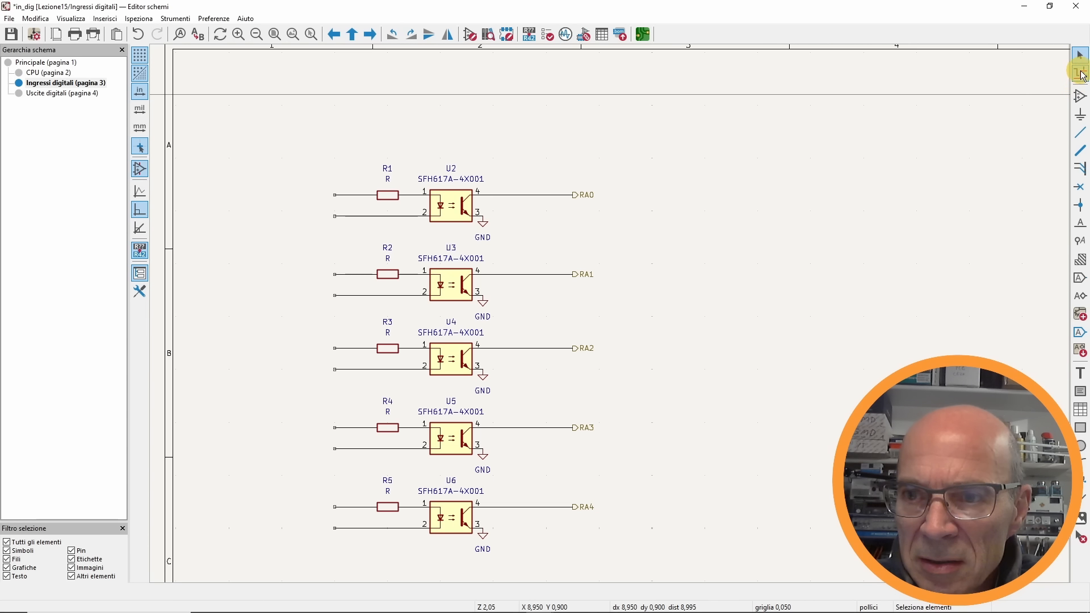
left_click(1082, 74)
left_click(591, 274)
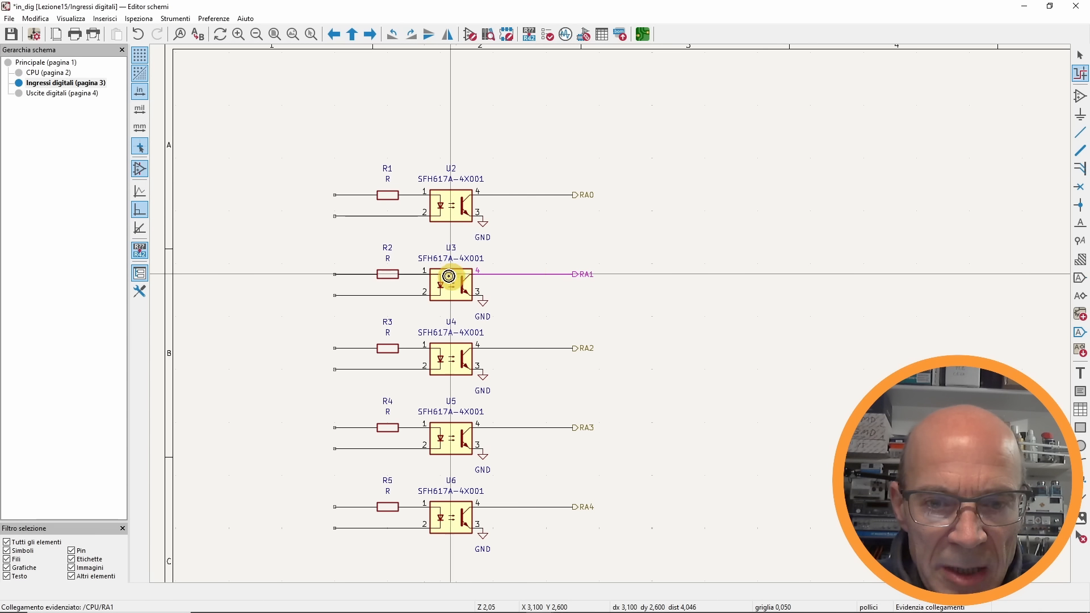
left_click(50, 73)
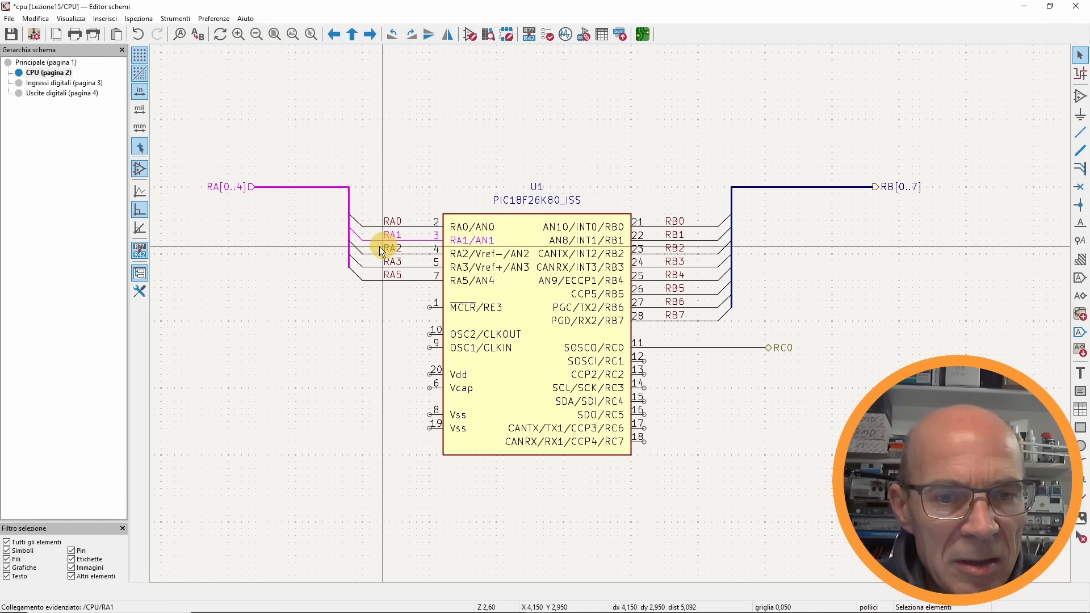
left_click(57, 64)
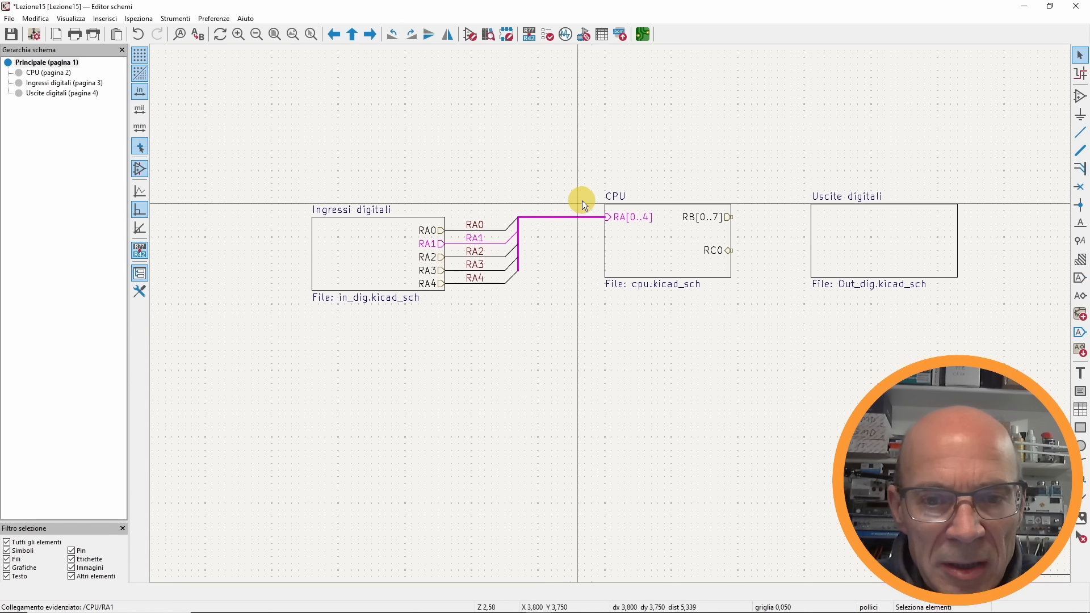
key("Escape")
- Place a ULN2803A Darlington array in the upper middle of the Uscite digitali sheet
middle_click_drag(515, 334, 415, 355)
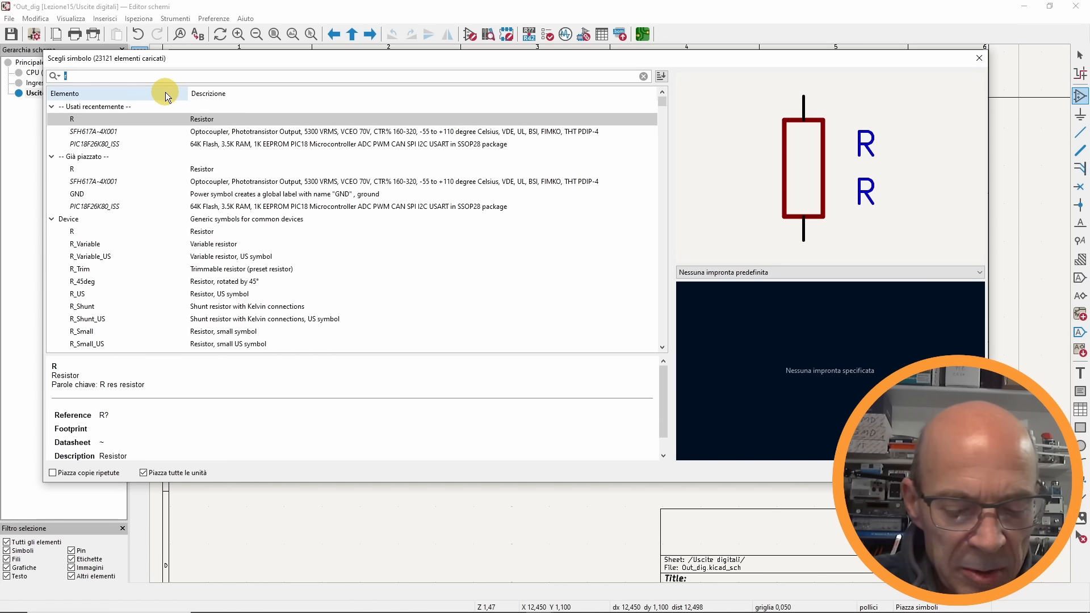
type("uln28")
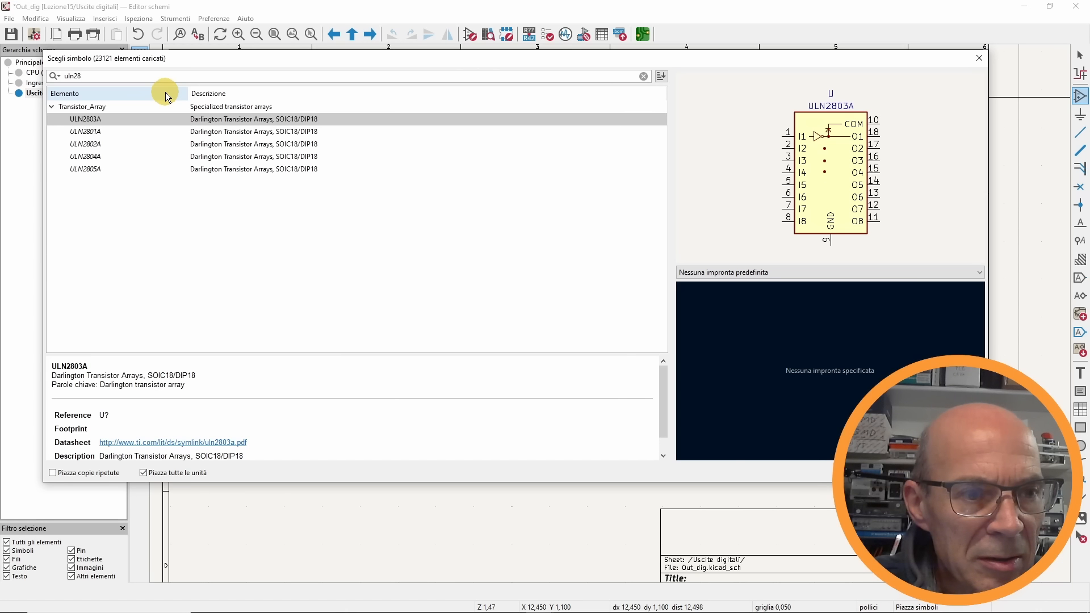
double_click(98, 121)
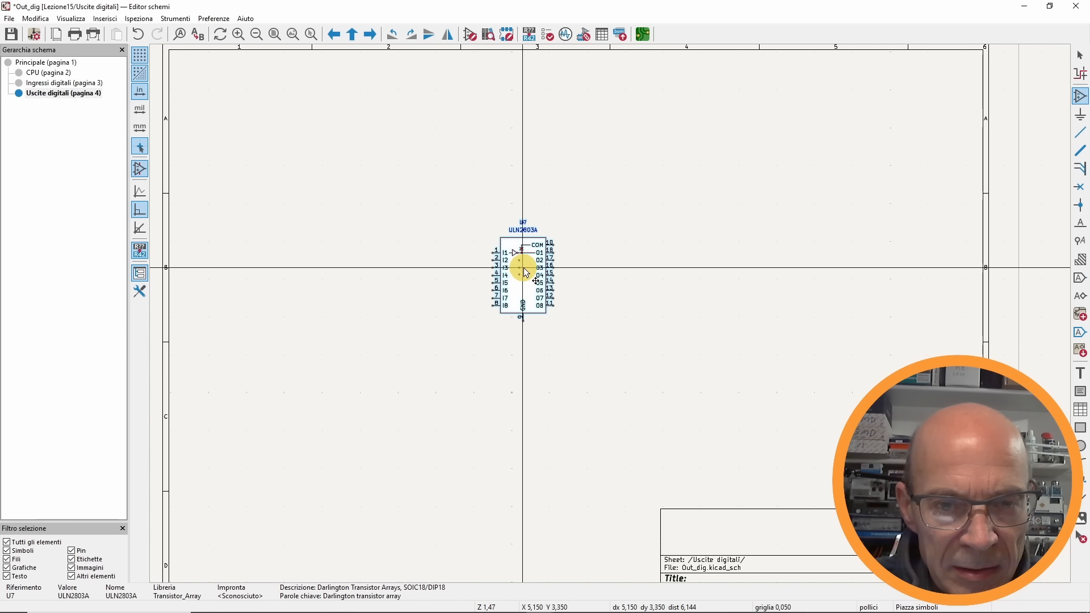
left_click(538, 273)
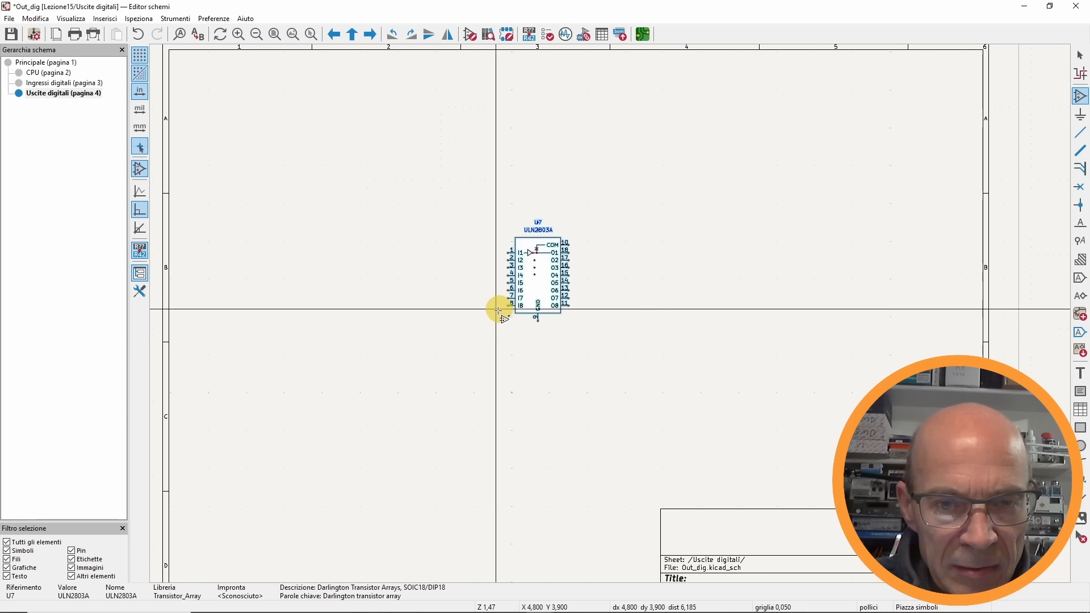
- Draw eight horizontal wires about 0.55 in long leading left from the ULN2803A inputs I1 to I8
scroll(499, 306, "up", 3)
key("w")
left_click(575, 202)
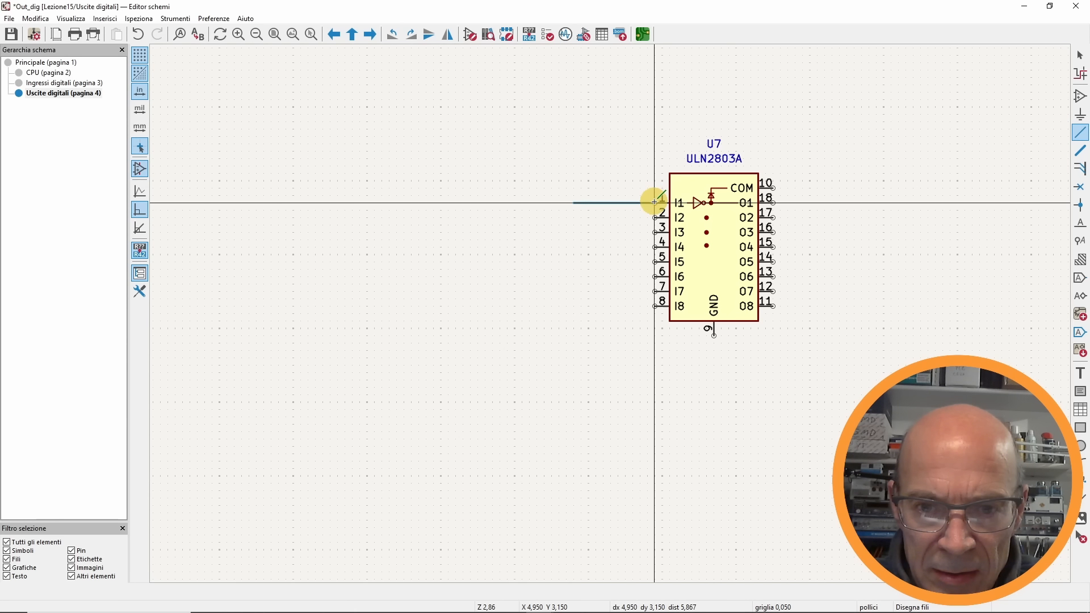
key("Insert")
key("Insert")
key("Insert")
key("Insert")
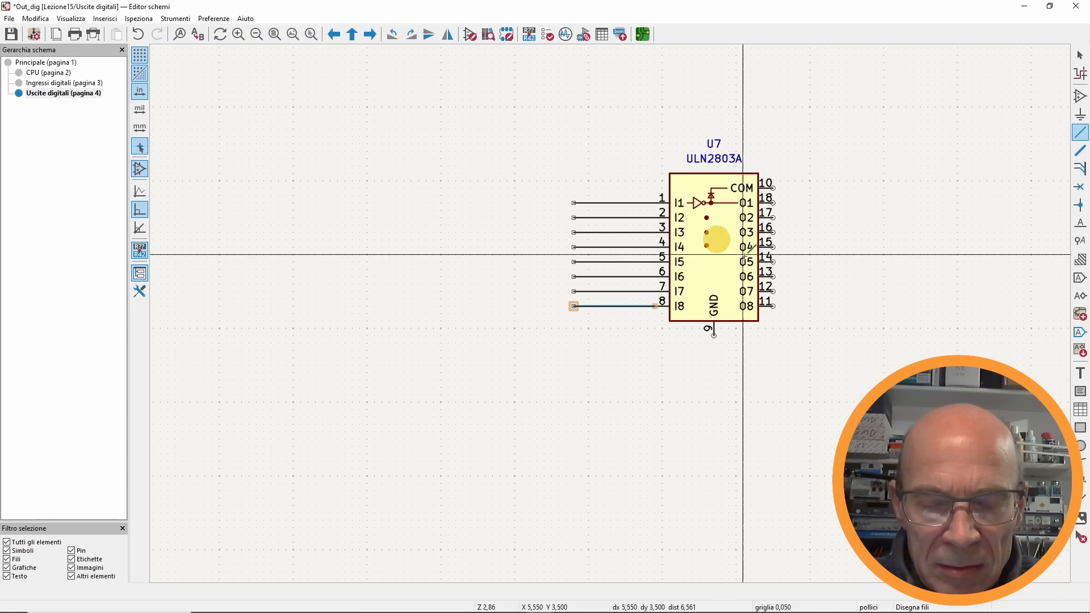
- Place wire-to-bus entries slanting up to the left on the free ends of the eight ULN2803A input wires
left_click(1082, 169)
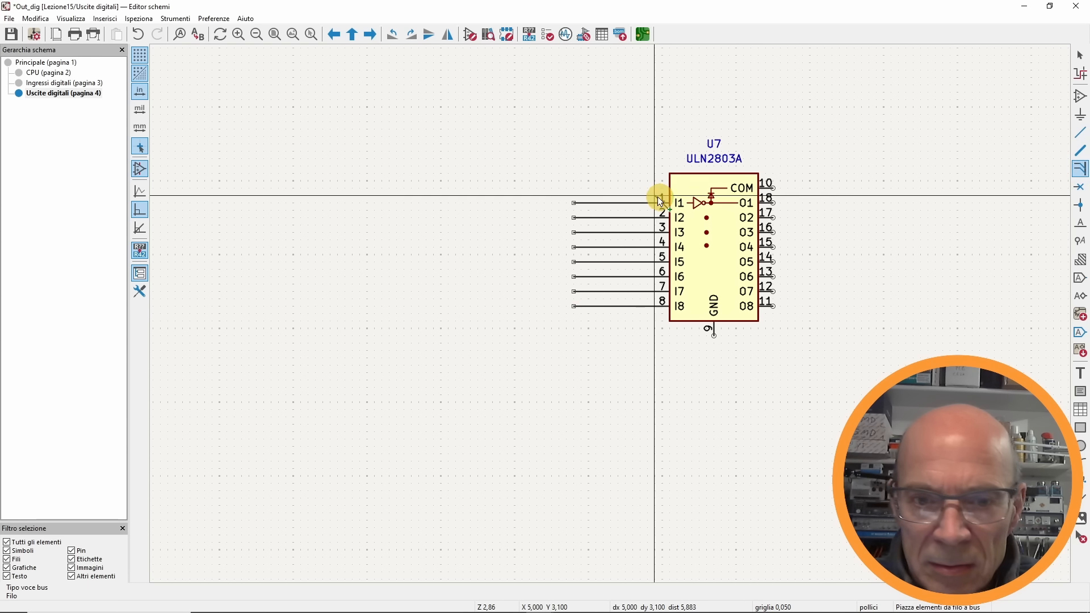
left_click(559, 189)
left_click(559, 202)
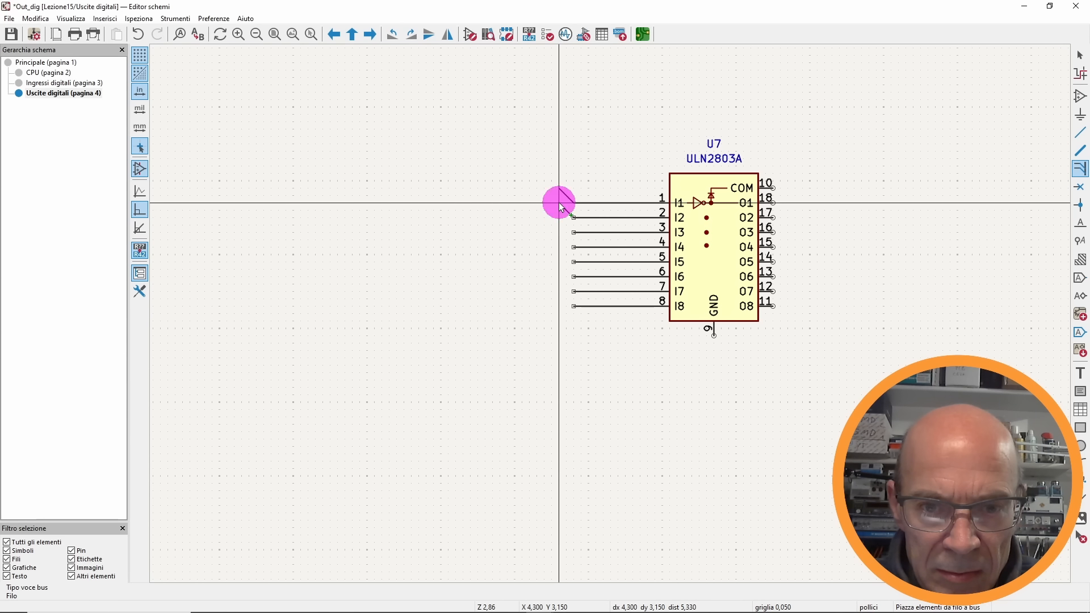
left_click(558, 231)
left_click(558, 247)
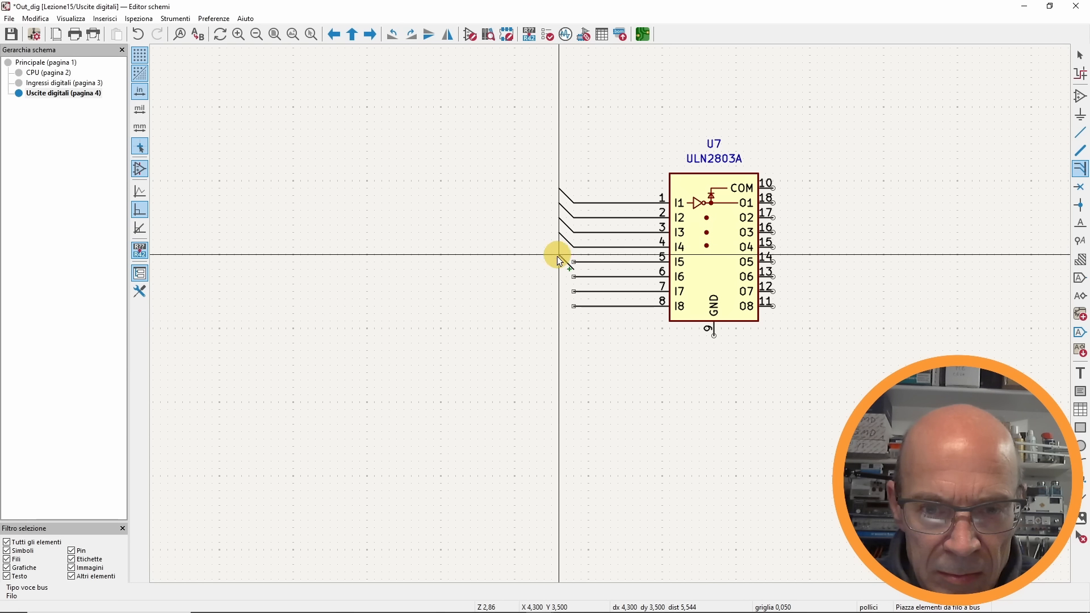
left_click(556, 261)
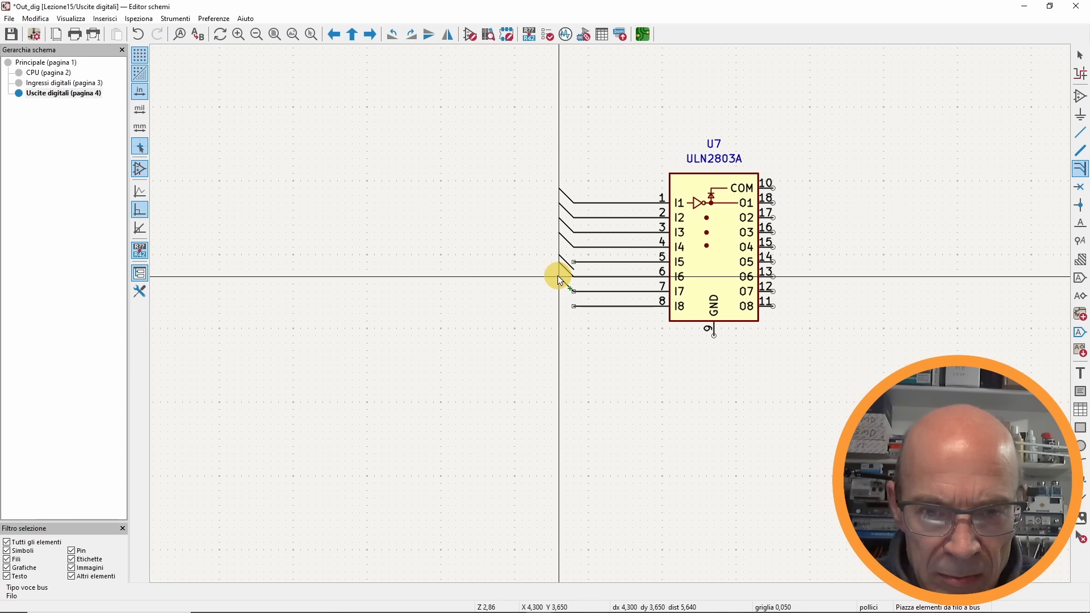
left_click(558, 274)
left_click(556, 293)
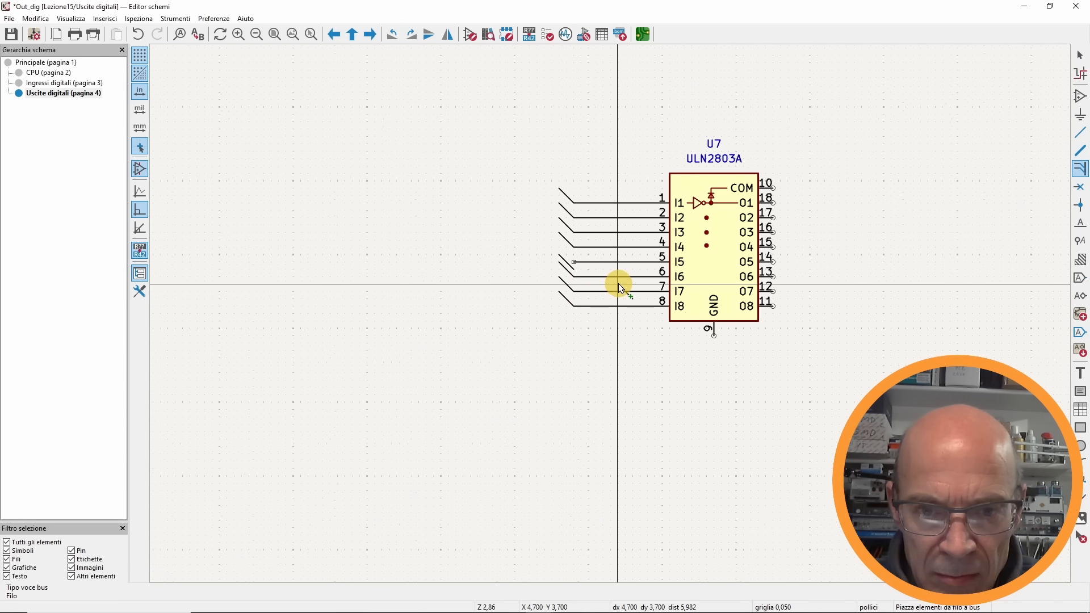
scroll(627, 247, "up", 2)
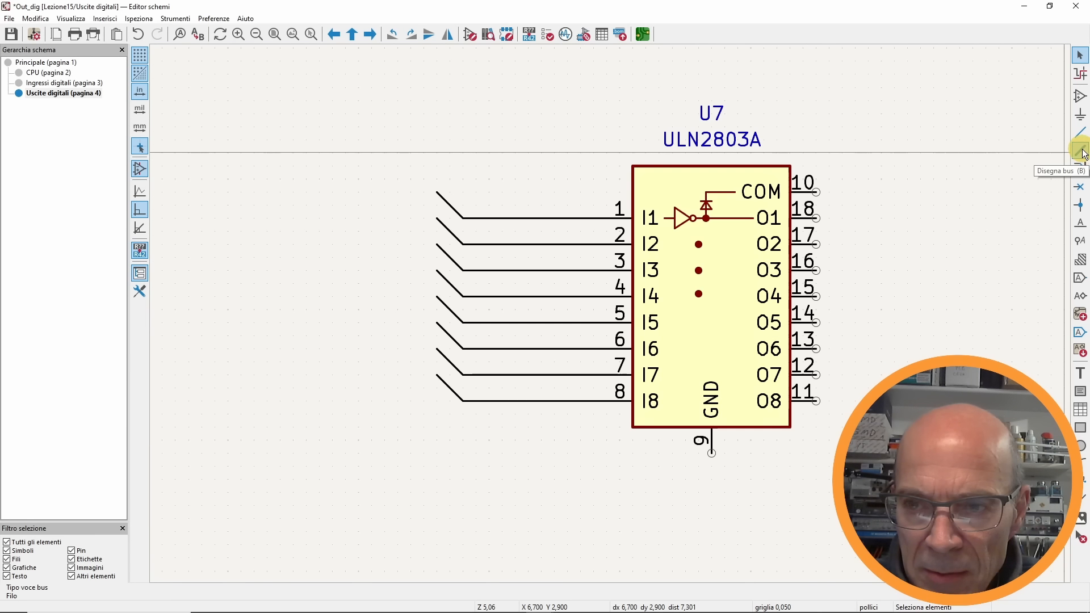
- Draw a bus from the I8 entry about 0.85 in up along all the entries and about 0.5 in to the left
left_click(1082, 152)
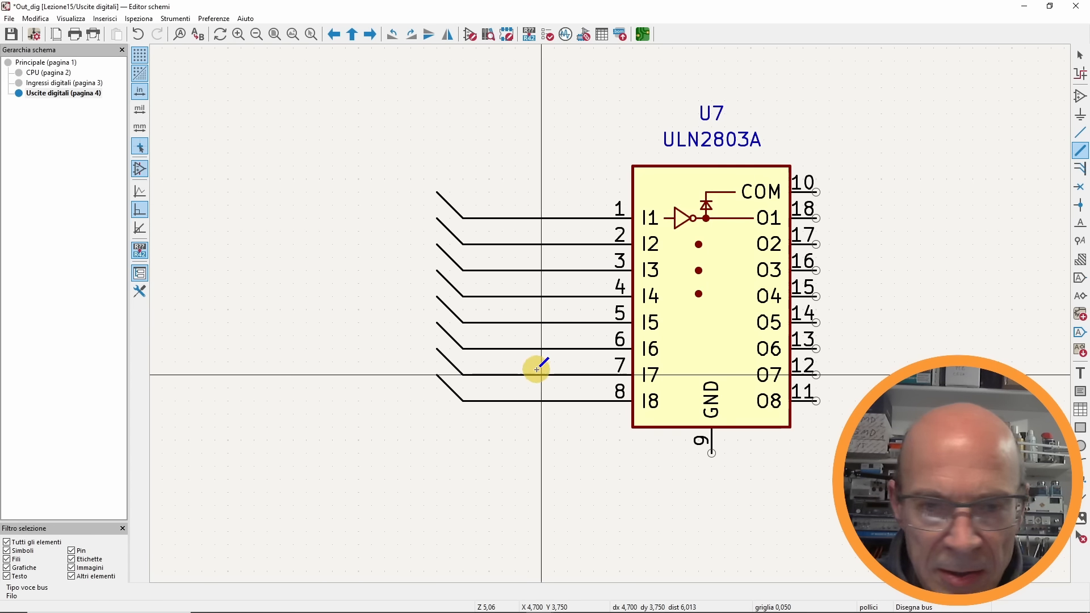
left_click(437, 375)
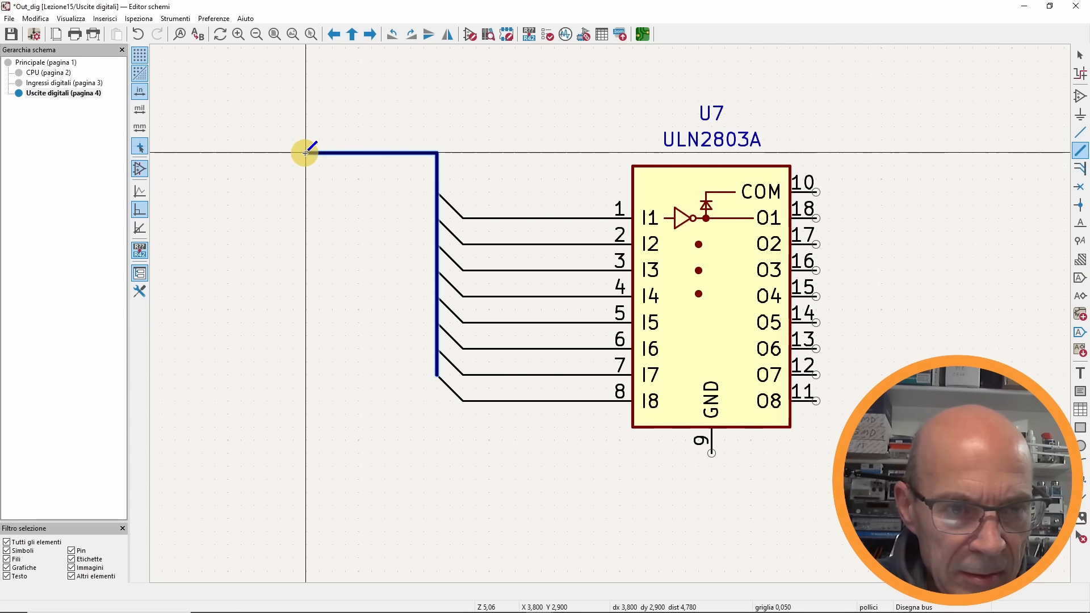
double_click(307, 153)
- Start a hierarchical label with the Ingresso shape and enter RB[ as the beginning of its name
key("h")
left_click(513, 216)
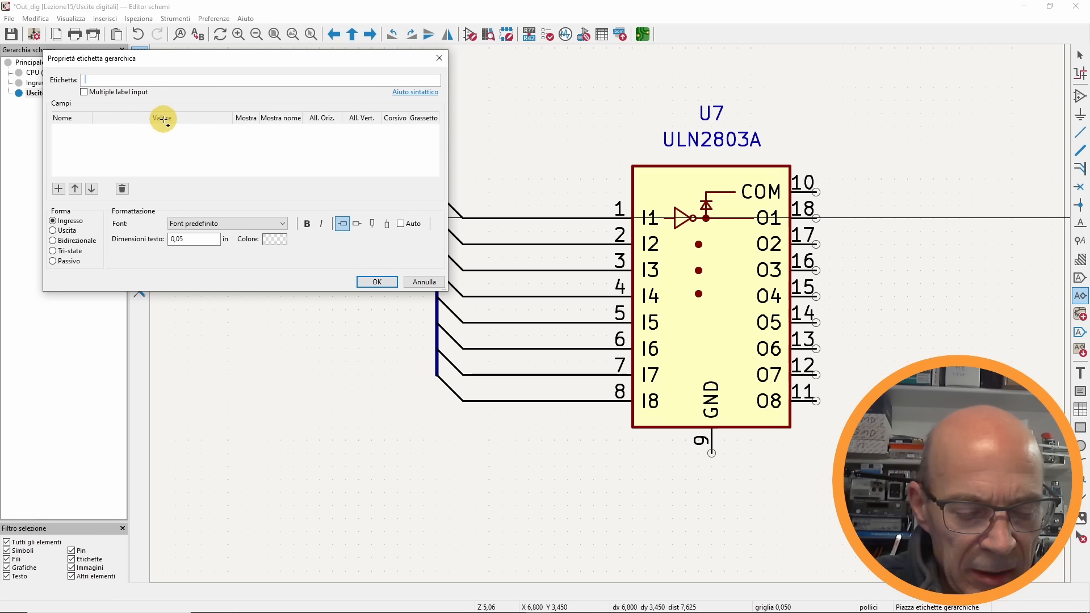
type("RB[")
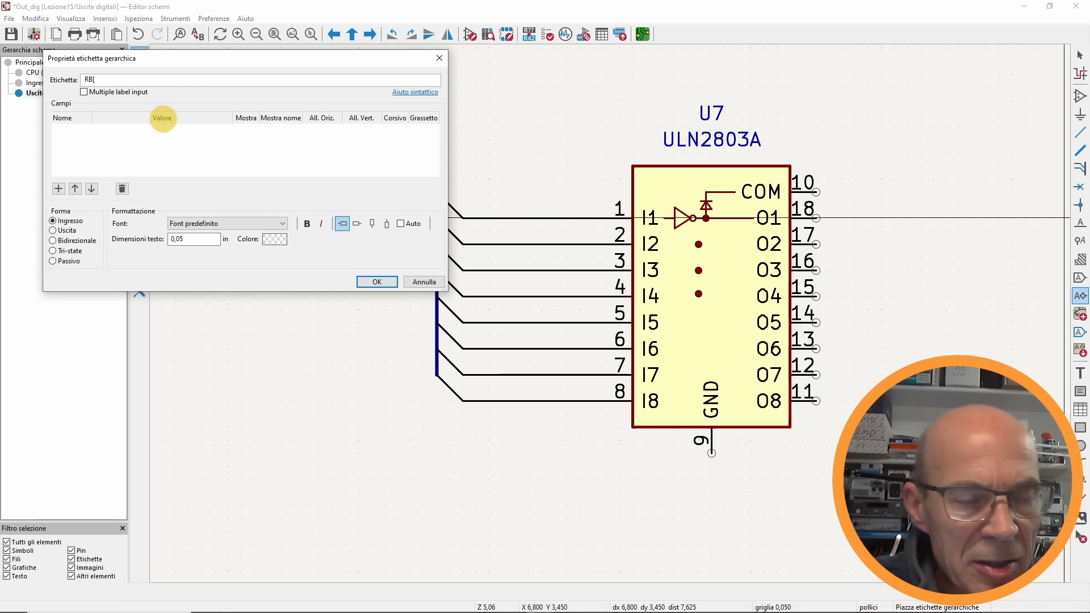
- Look up the bus definition notation in the label syntax help, including the D[0..7] example
left_click(399, 92)
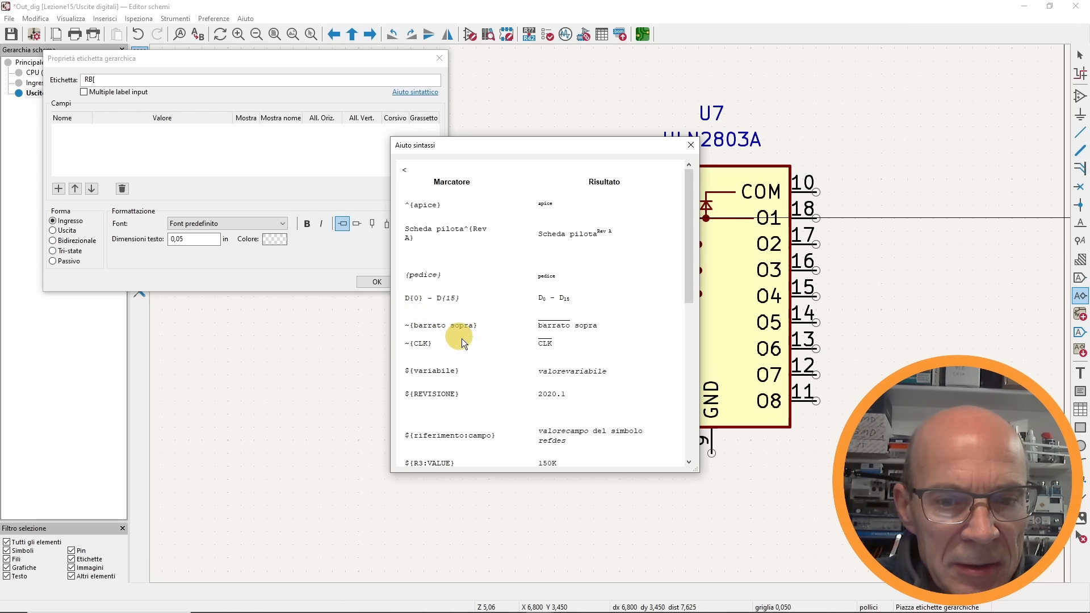
scroll(541, 364, "down", 5)
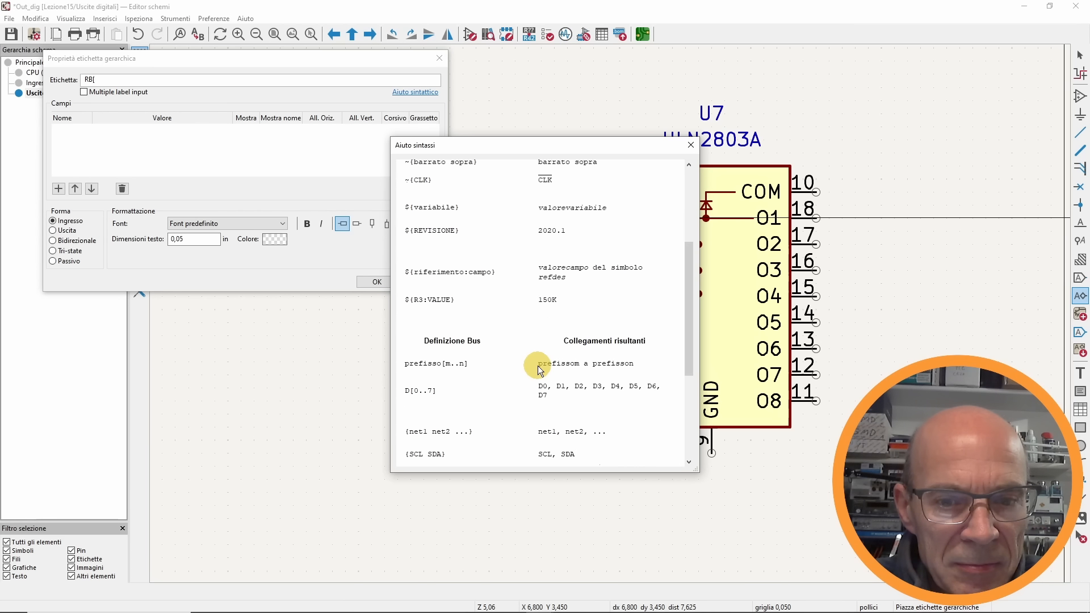
left_click_drag(403, 364, 454, 361)
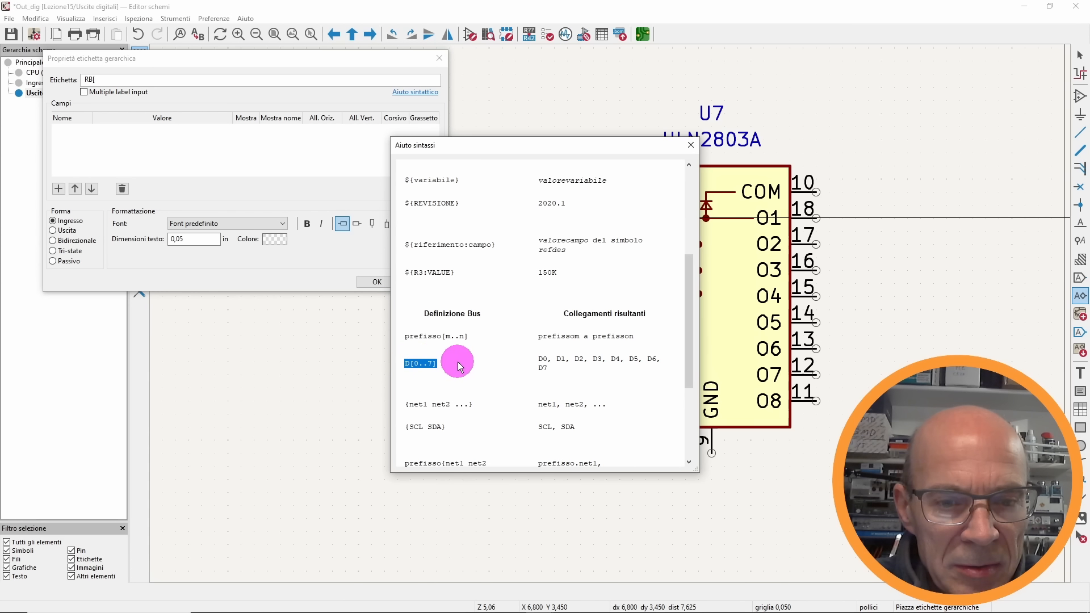
left_click_drag(538, 359, 607, 356)
left_click(691, 144)
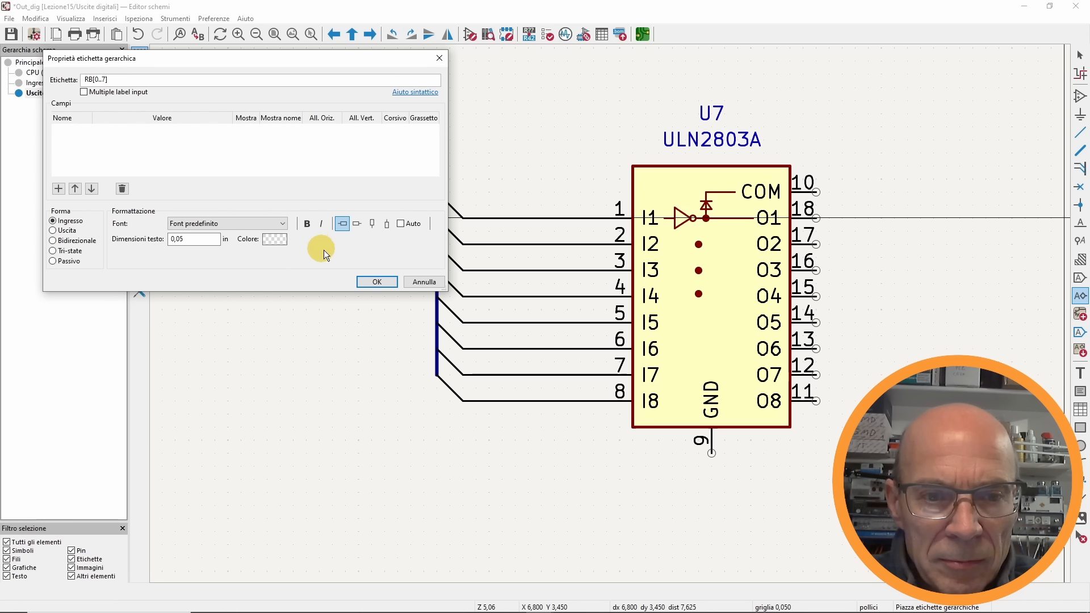
- Complete the hierarchical label name as RB[0..7] and place it, rotated 180°, on the free end of the bus
left_click(371, 284)
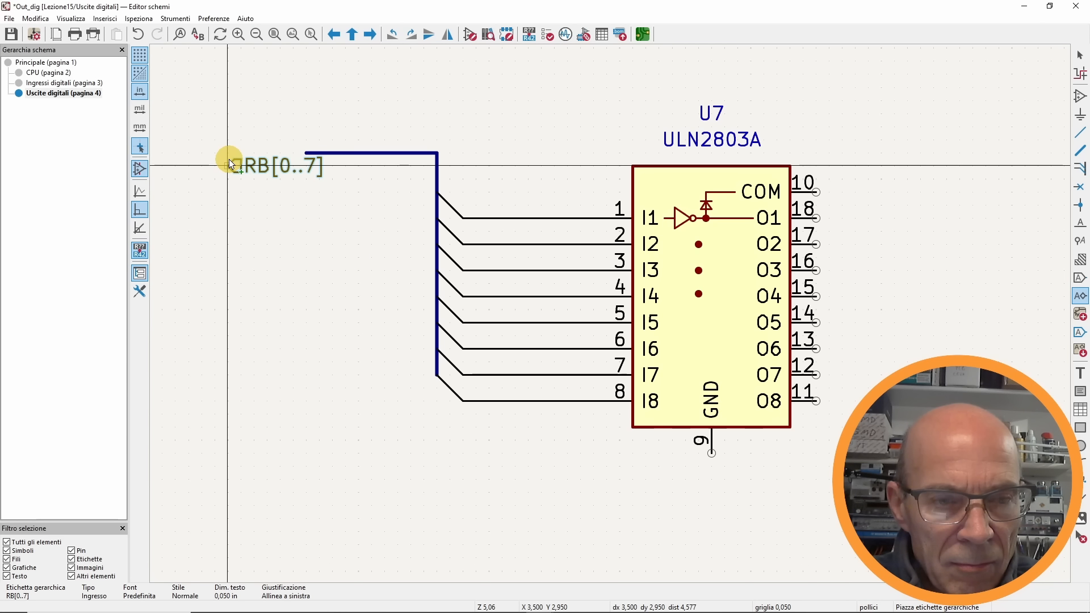
key("r")
key("r")
left_click(304, 155)
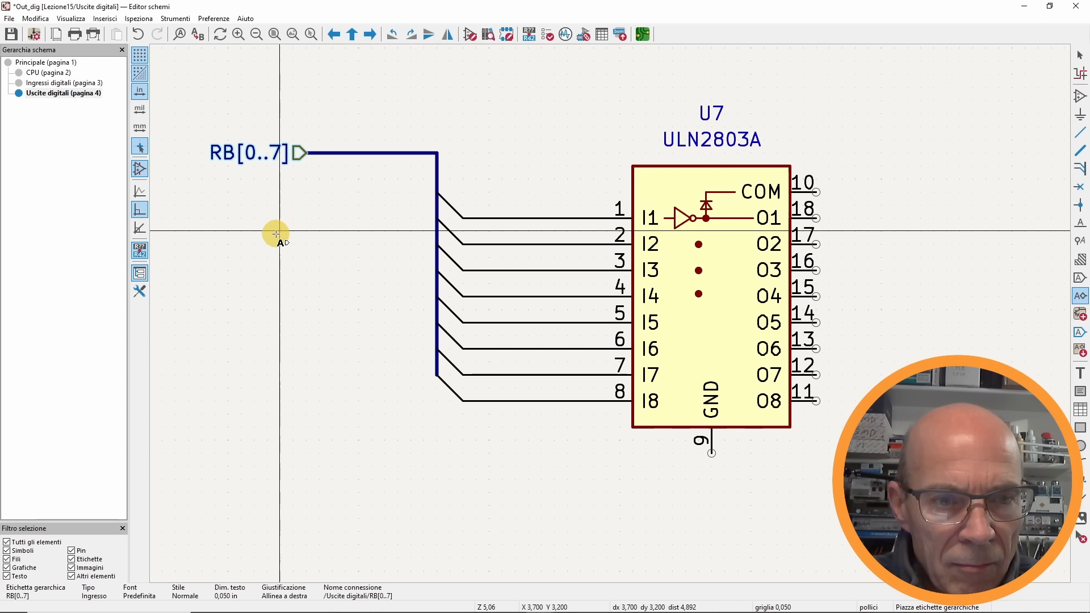
- On the Principale sheet, synchronize the Uscite digitali sheet pins and place RB[0..7] on its left edge, level with the CPU's RB[0..7] pin
left_click(48, 61)
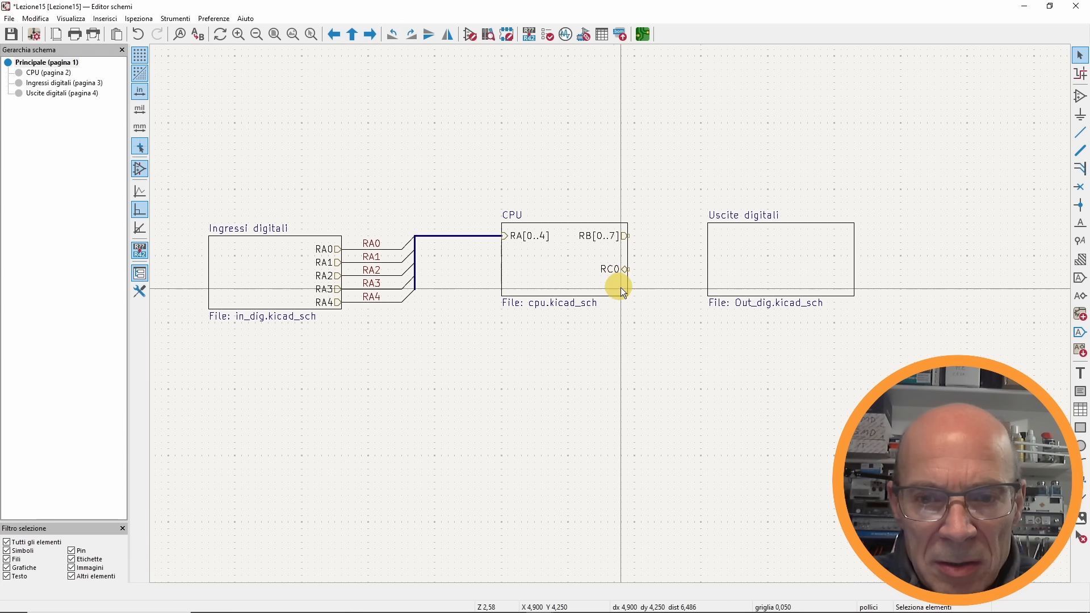
right_click(771, 257)
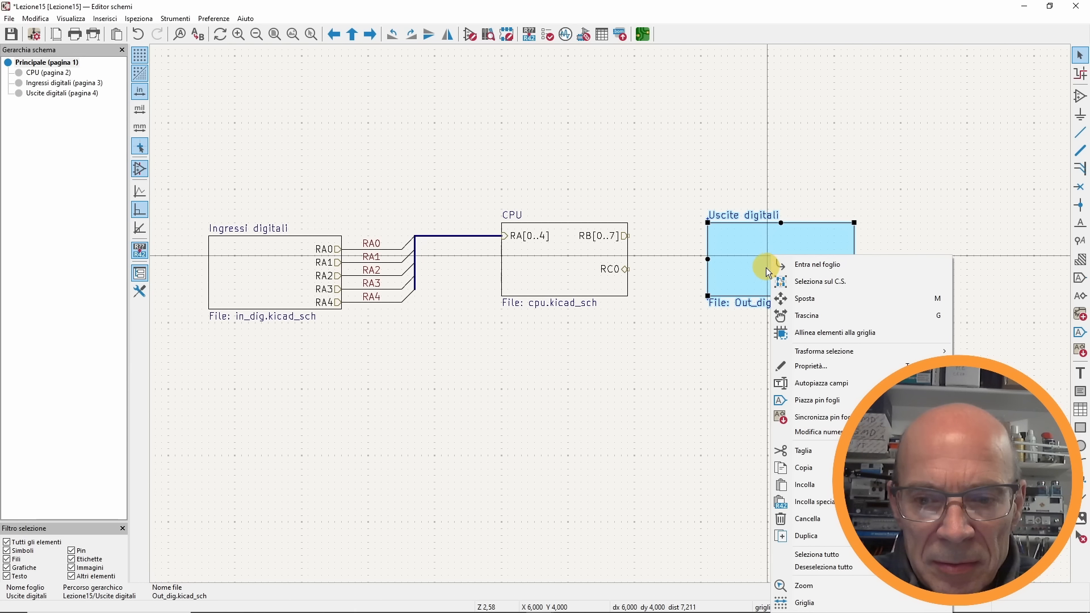
left_click(812, 417)
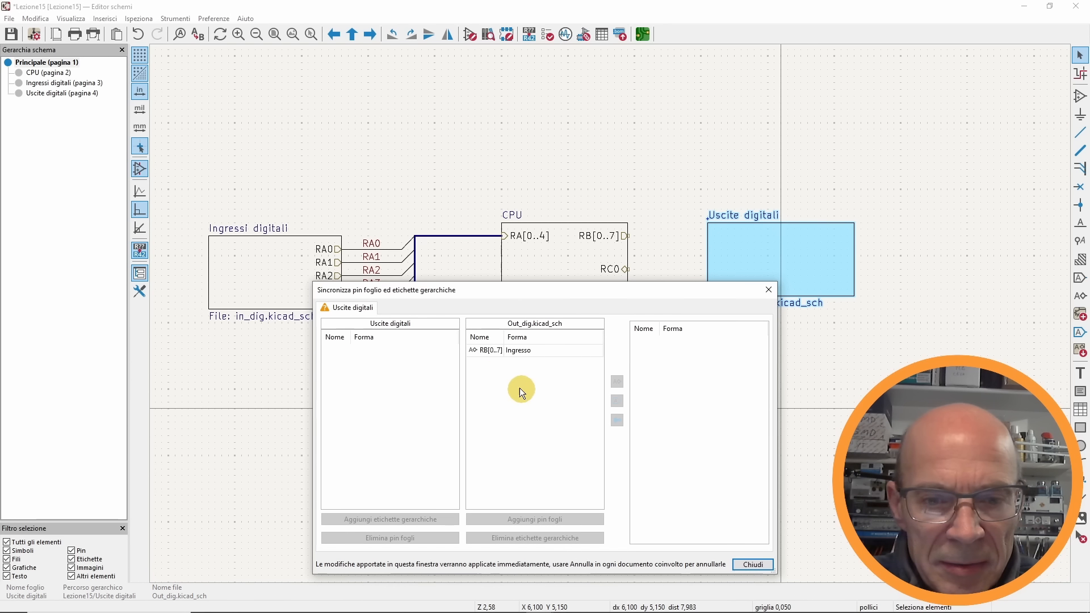
left_click(485, 351)
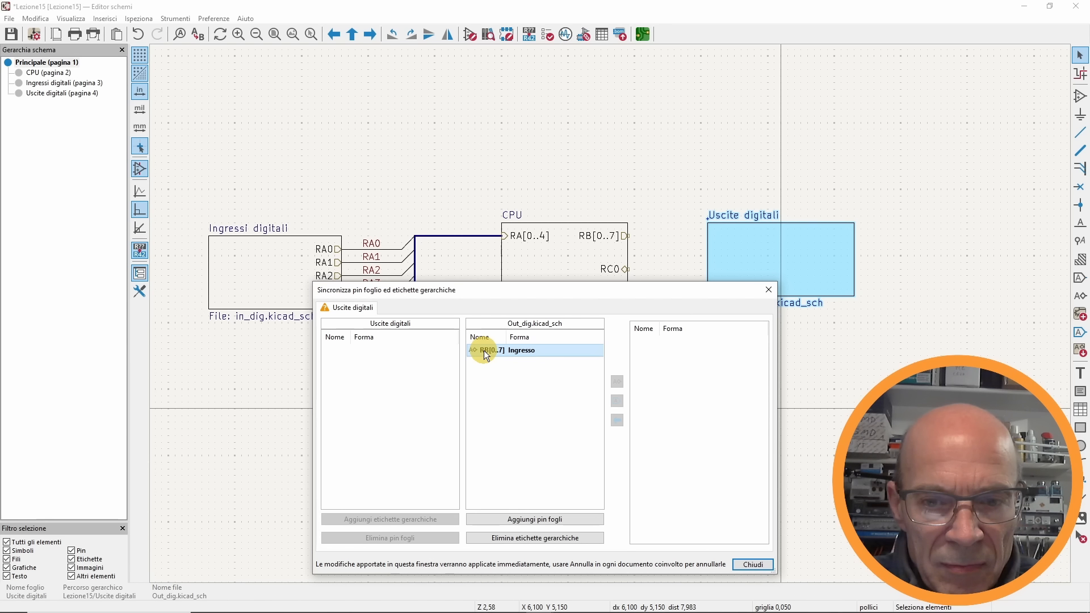
left_click(523, 519)
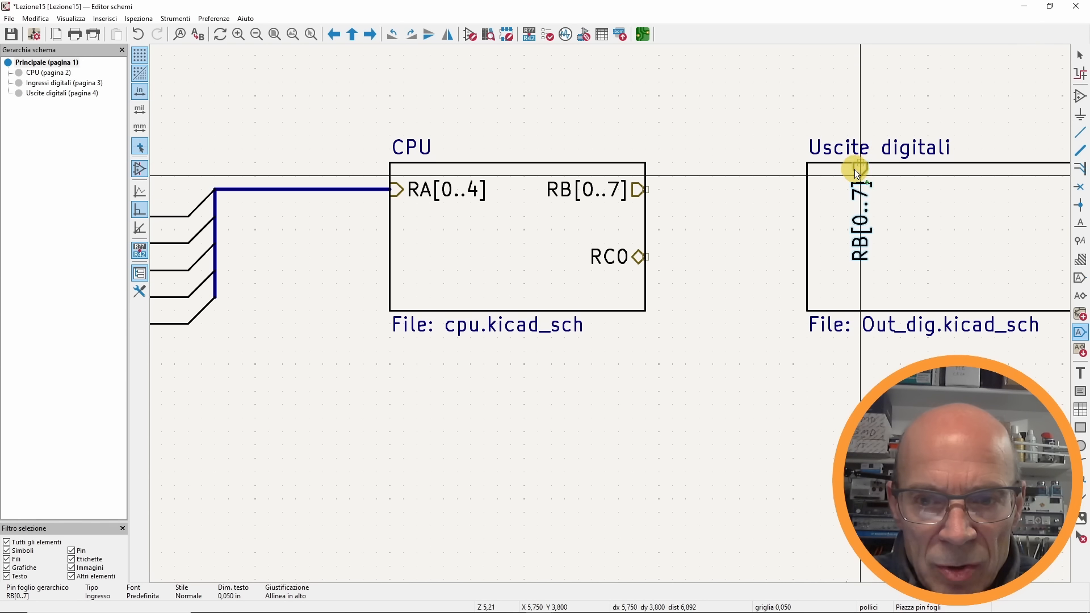
left_click(805, 189)
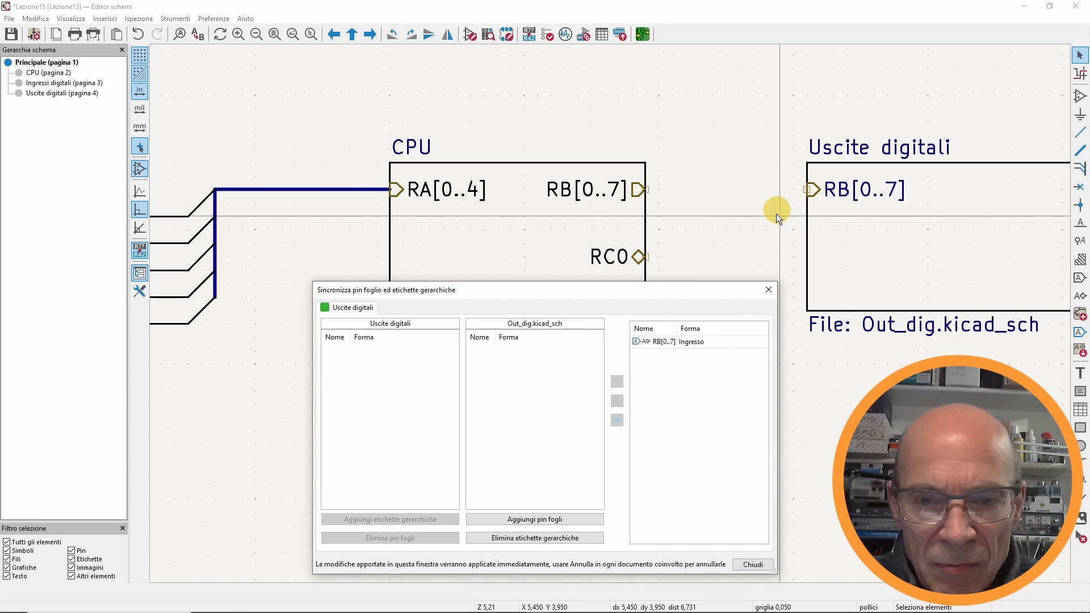
left_click(769, 290)
- Draw a straight bus from the CPU sheet's RB[0..7] pin to the RB[0..7] pin of Uscite digitali
middle_click_drag(769, 247, 631, 241)
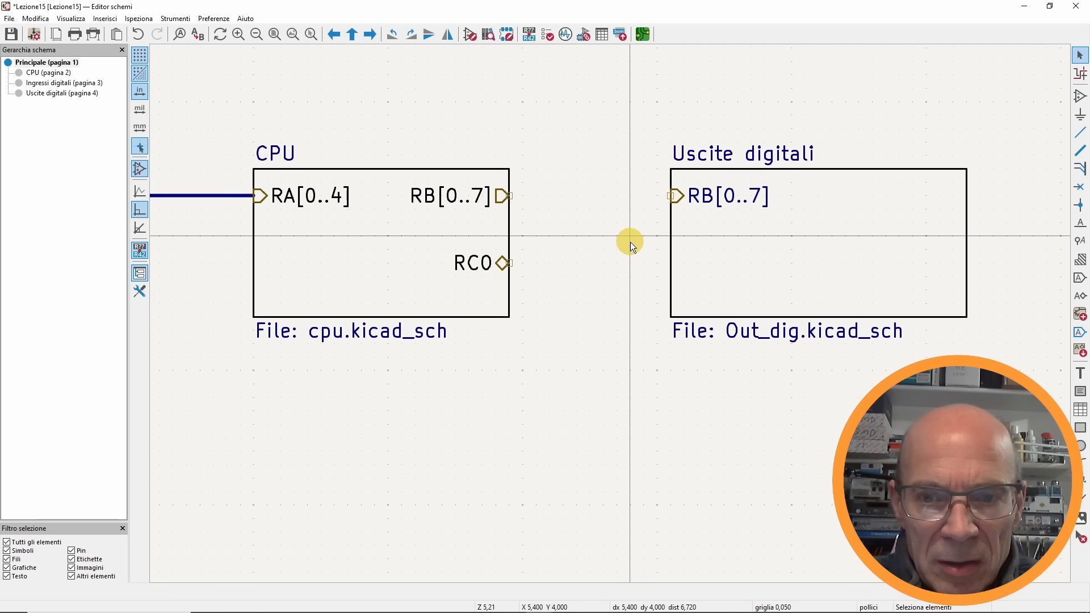
left_click(1082, 152)
left_click(510, 195)
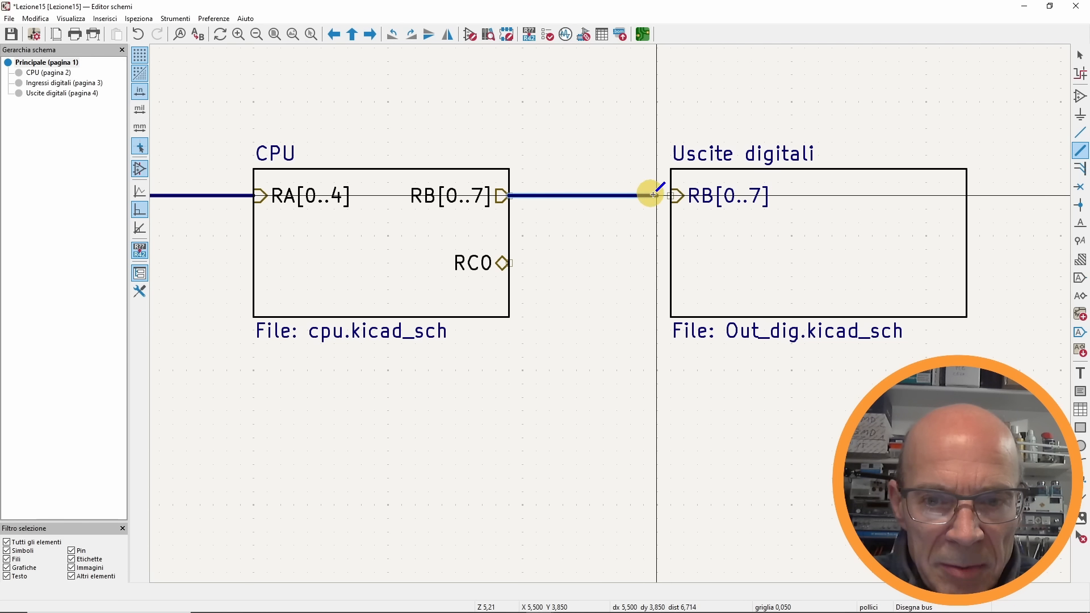
left_click(673, 195)
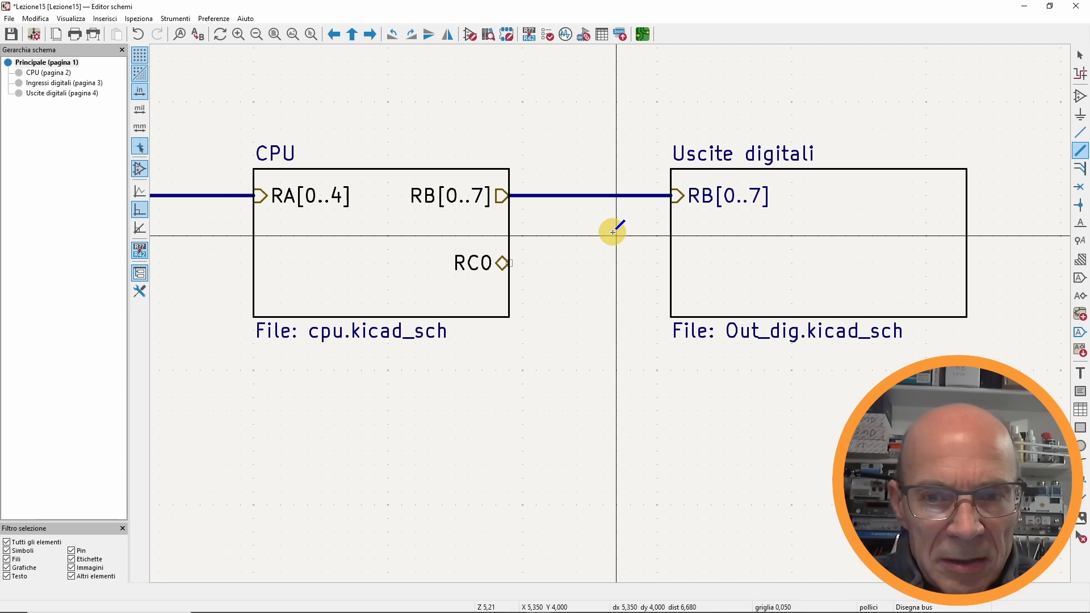
key("Escape")
scroll(607, 313, "down", 3)
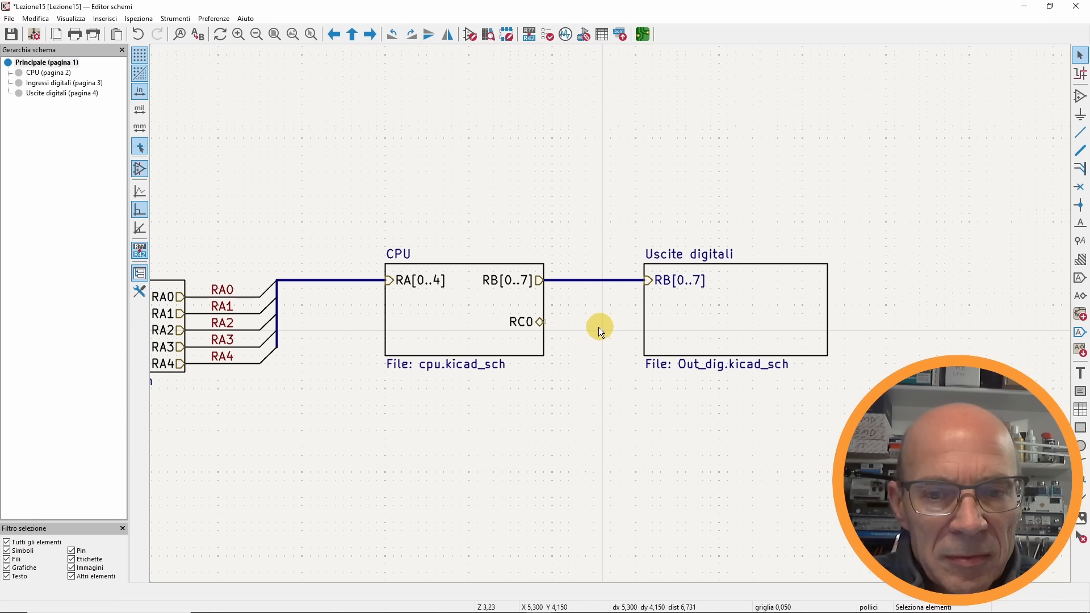
- Highlight the ULN2803A I1 net on the Uscite digitali sheet and compare its wiring with the CPU sheet
left_click(49, 93)
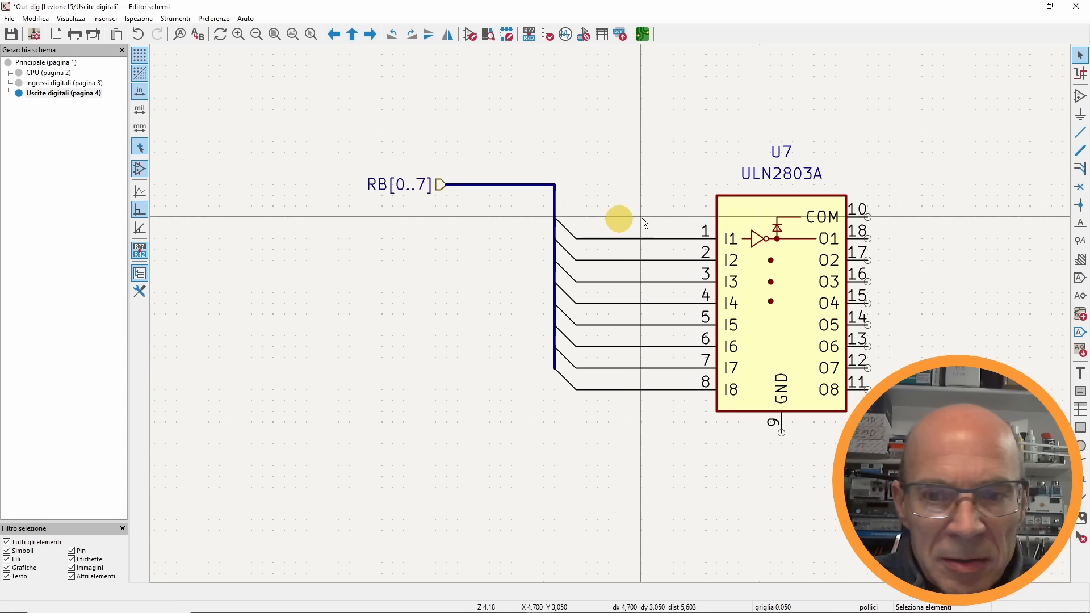
left_click(1080, 73)
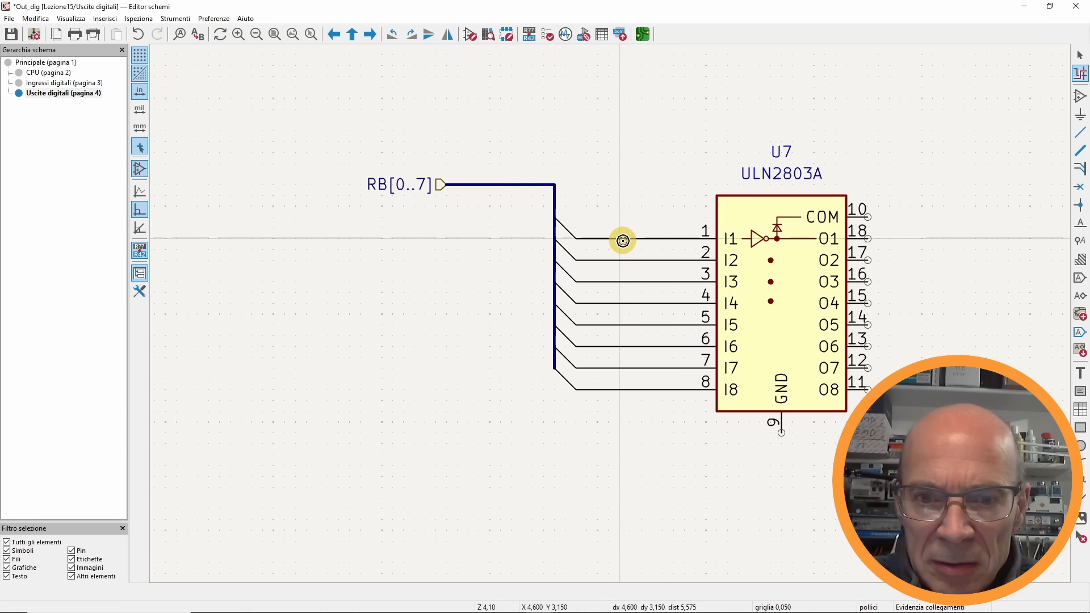
left_click(626, 238)
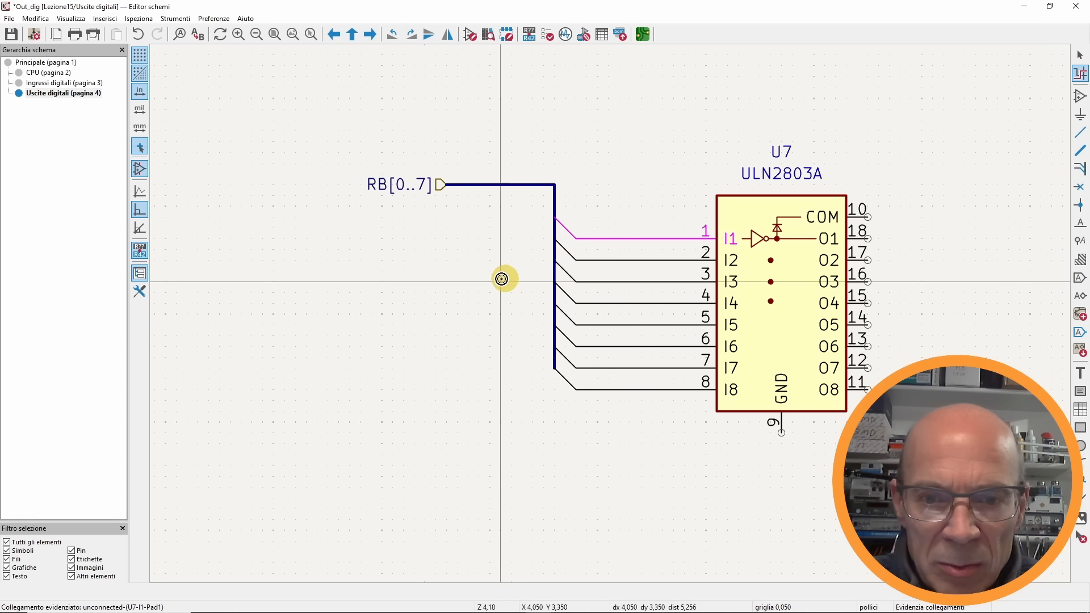
left_click(57, 73)
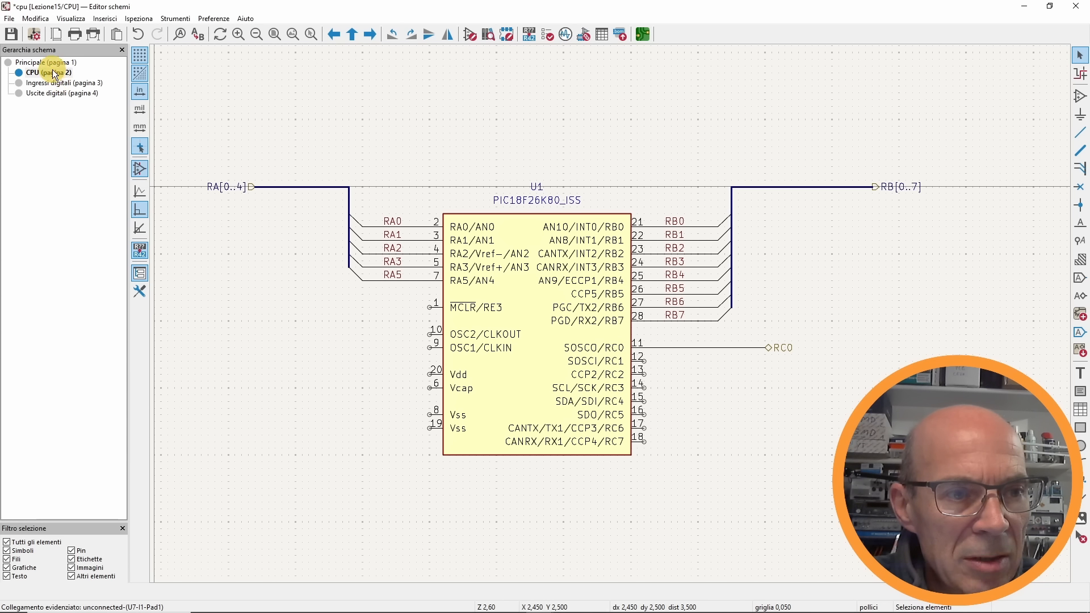
- On the Uscite digitali sheet, place a net label RB0 on the wire to the ULN2803A input I1
left_click(56, 93)
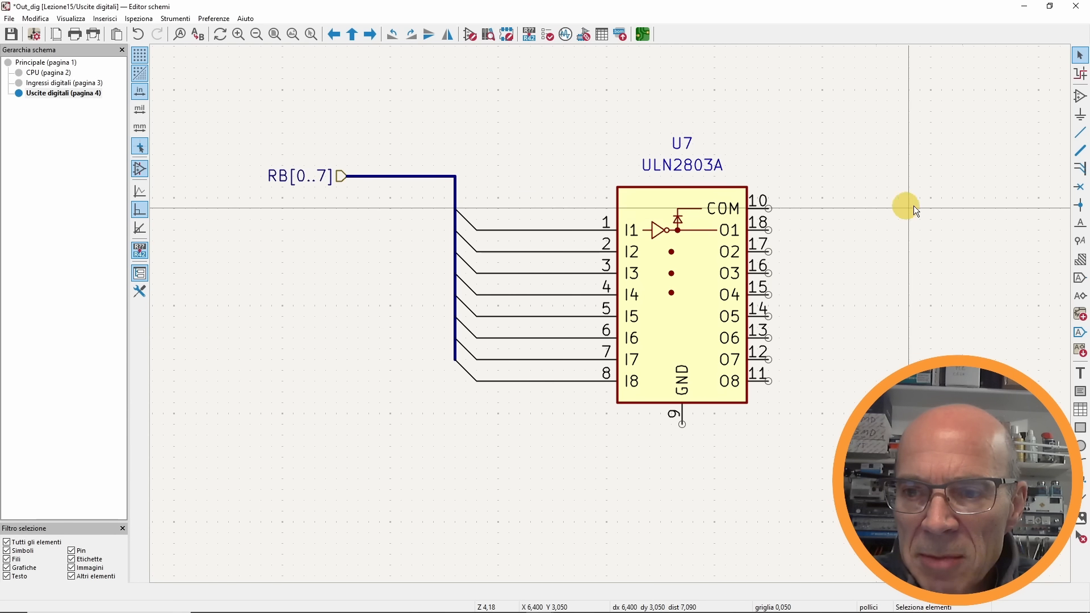
left_click(1080, 222)
left_click(1014, 222)
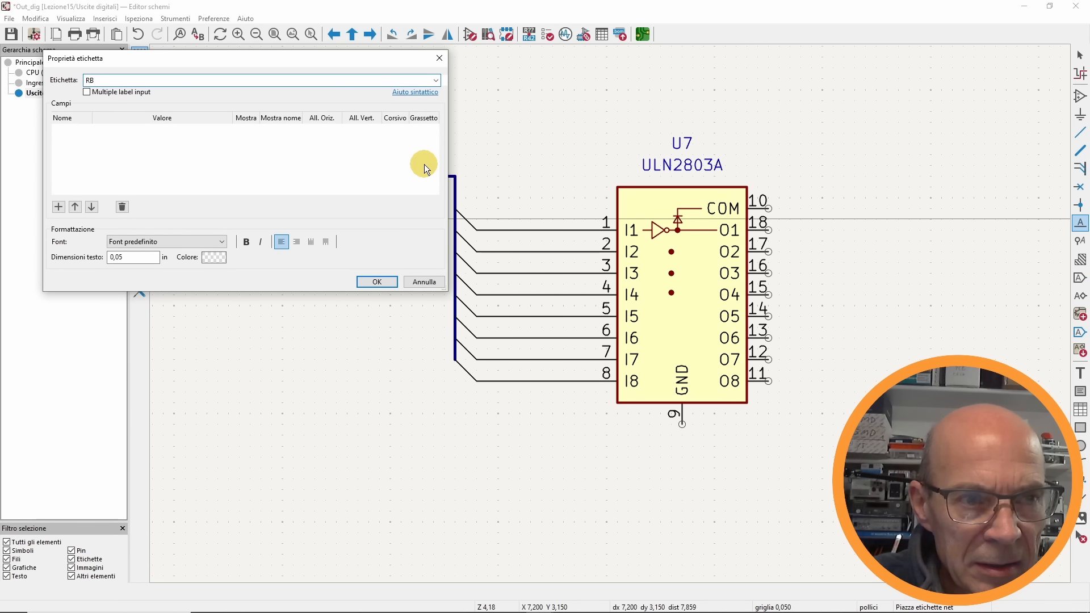
left_click(376, 282)
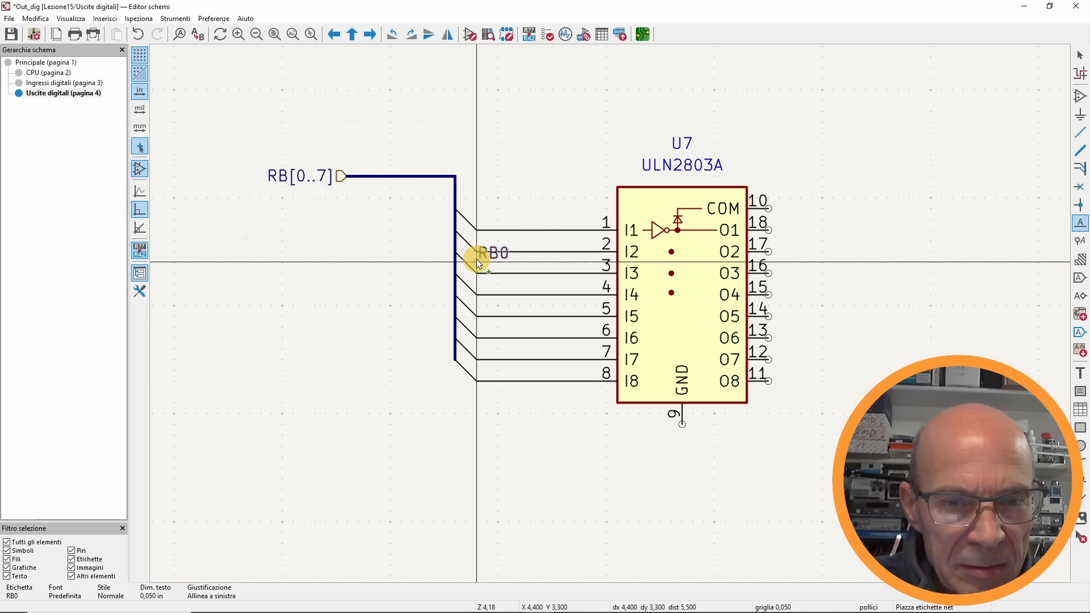
left_click(509, 230)
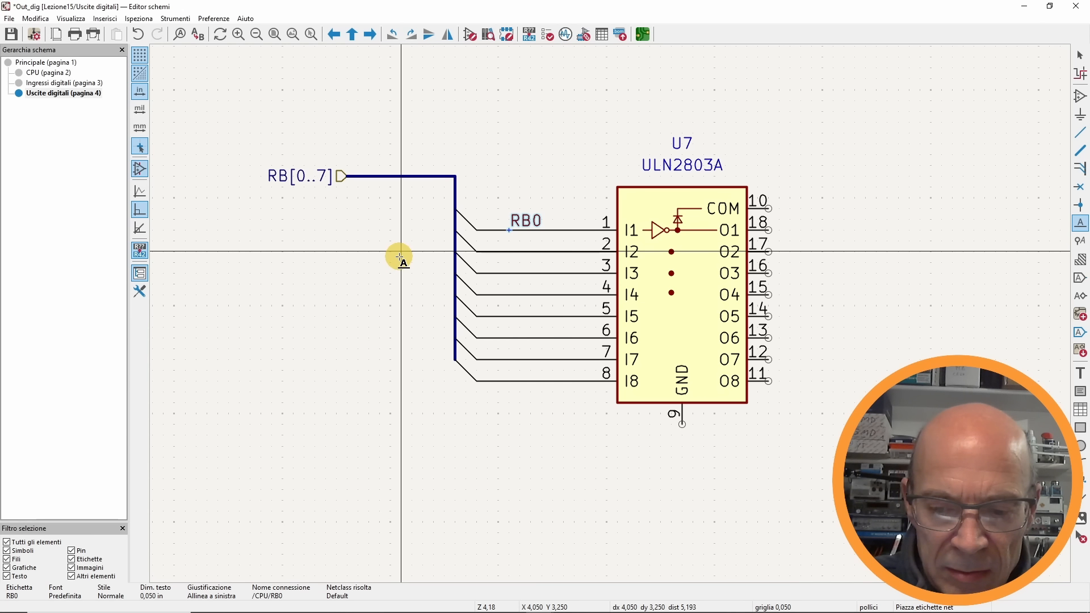
- Repeat the net label with incrementing numbers, RB1 to RB7, on the wires to inputs I2 to I8
key("Insert")
key("Insert")
key("Insert")
key("Insert")
key("Insert")
key("Insert")
key("Insert")
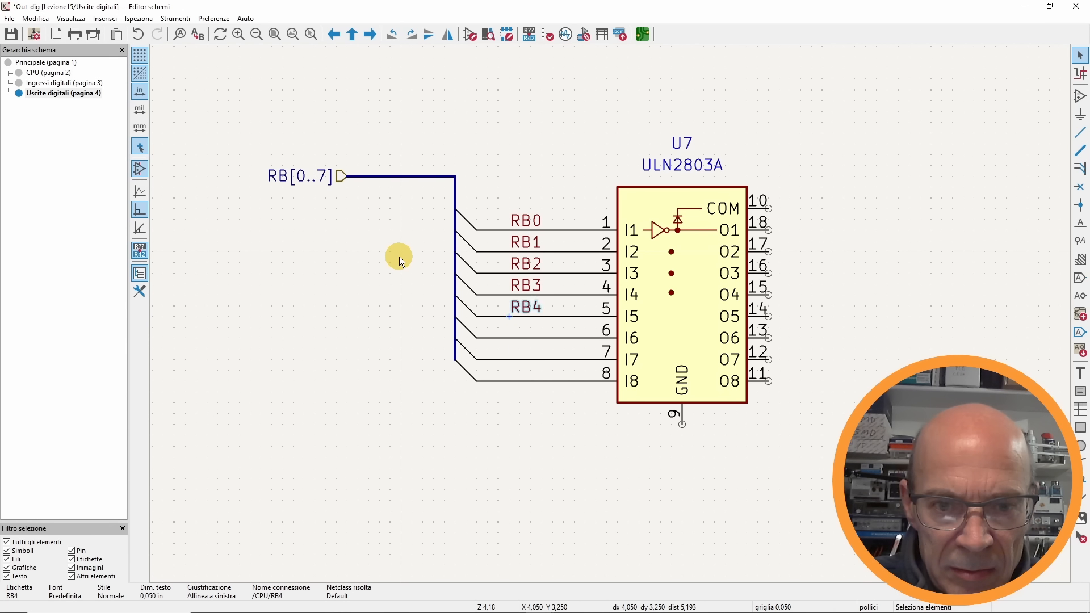
key("Escape")
- Highlight nets RB0 and RB7 and check their continuity between the Uscite digitali and CPU sheets
left_click(1080, 74)
left_click(571, 229)
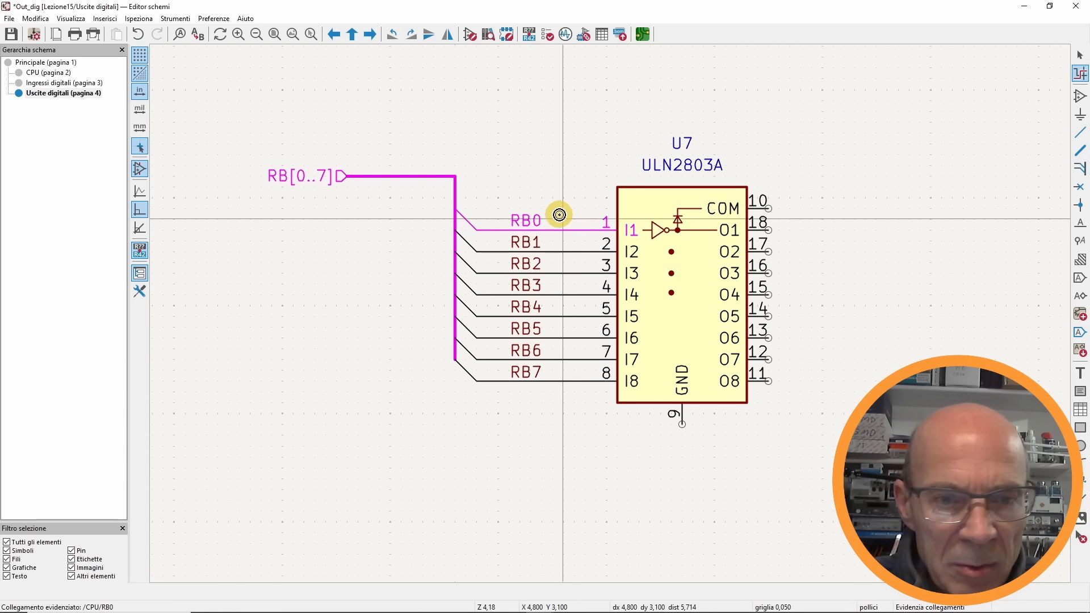
left_click(49, 73)
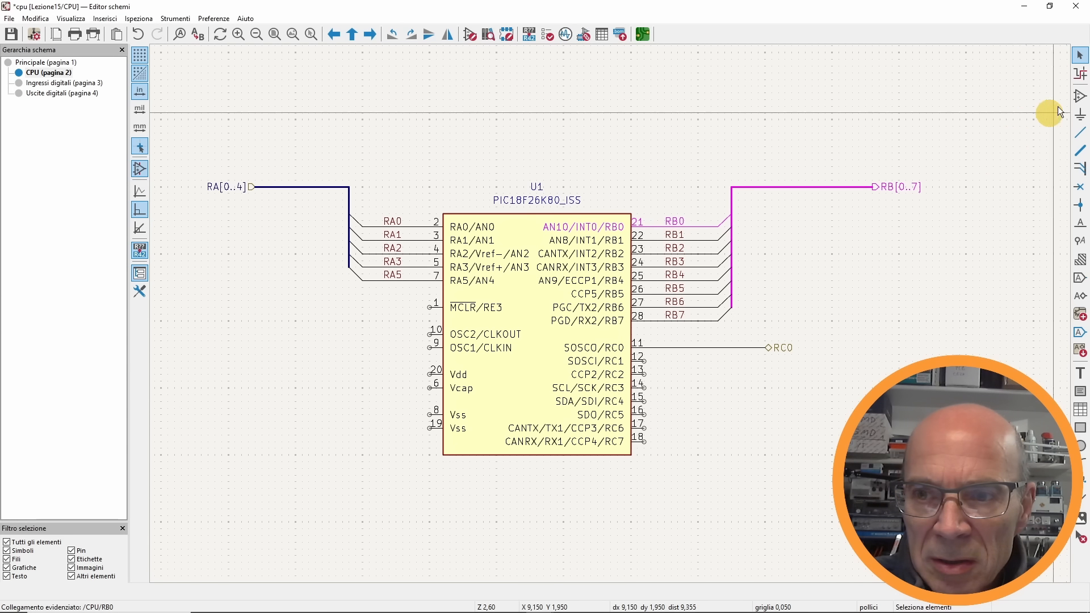
left_click(1081, 74)
left_click(681, 319)
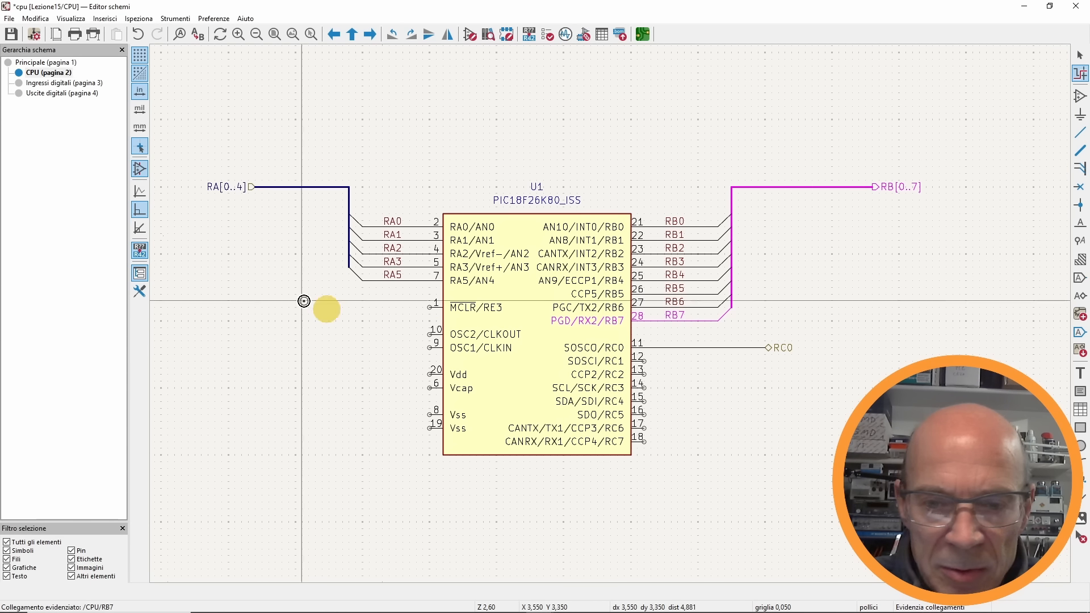
left_click(57, 93)
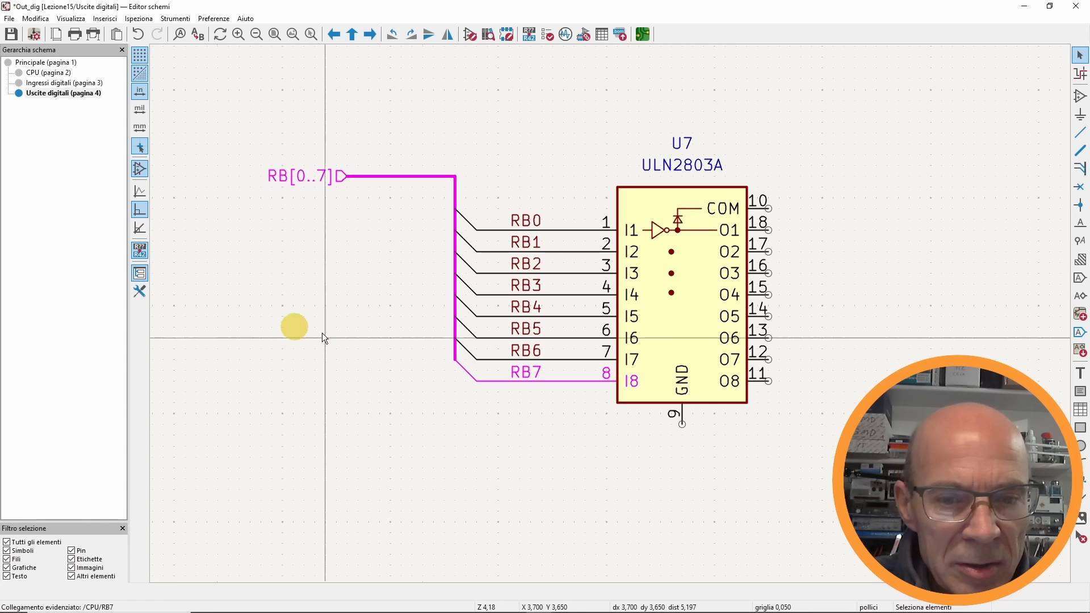
- On the Principale sheet, stack a resistor, an LED and a GND symbol, then move them about 0.15 in left and 0.45 in down
left_click(51, 62)
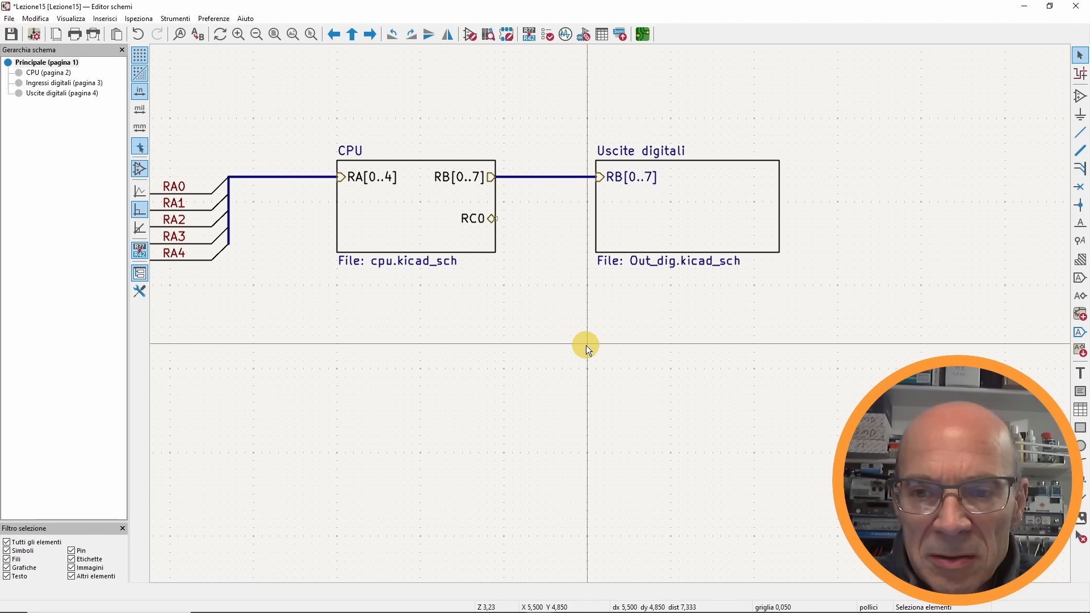
left_click(1082, 98)
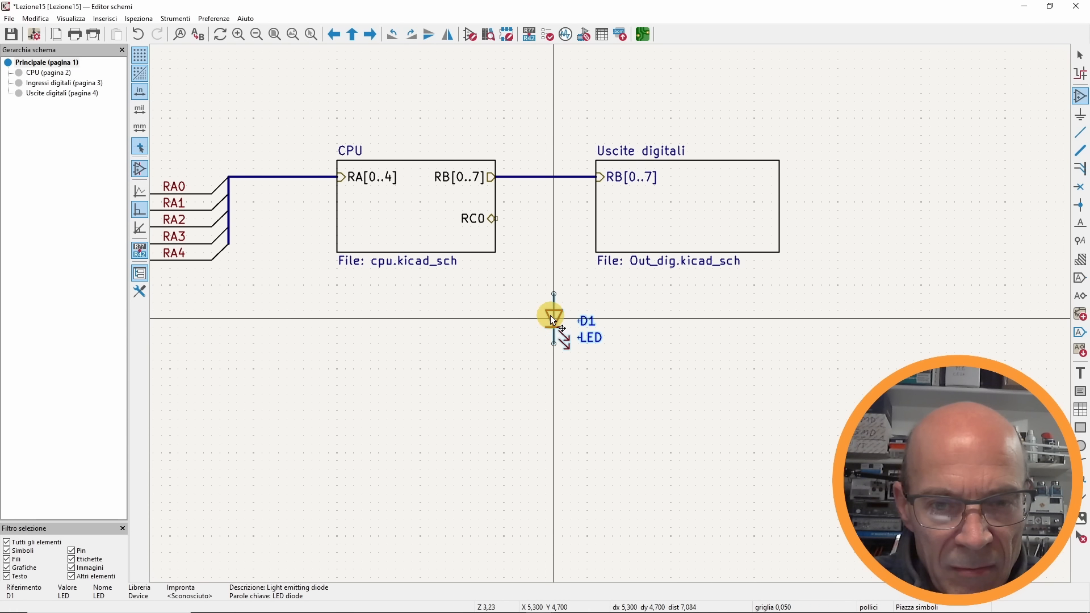
left_click(554, 316)
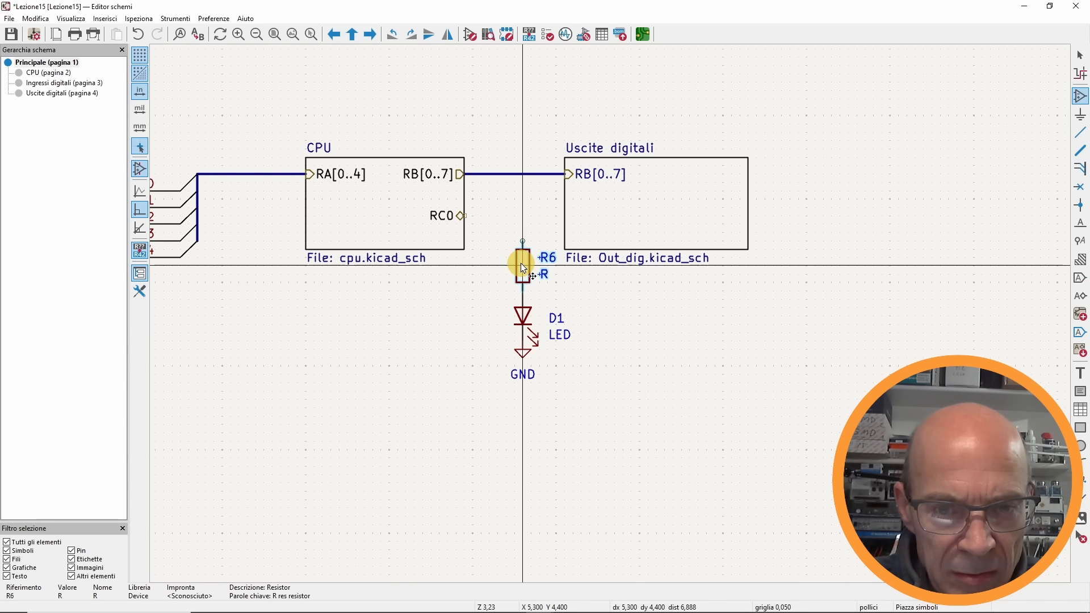
left_click(523, 266)
key("Escape")
left_click_drag(538, 336, 498, 343)
left_click(512, 268)
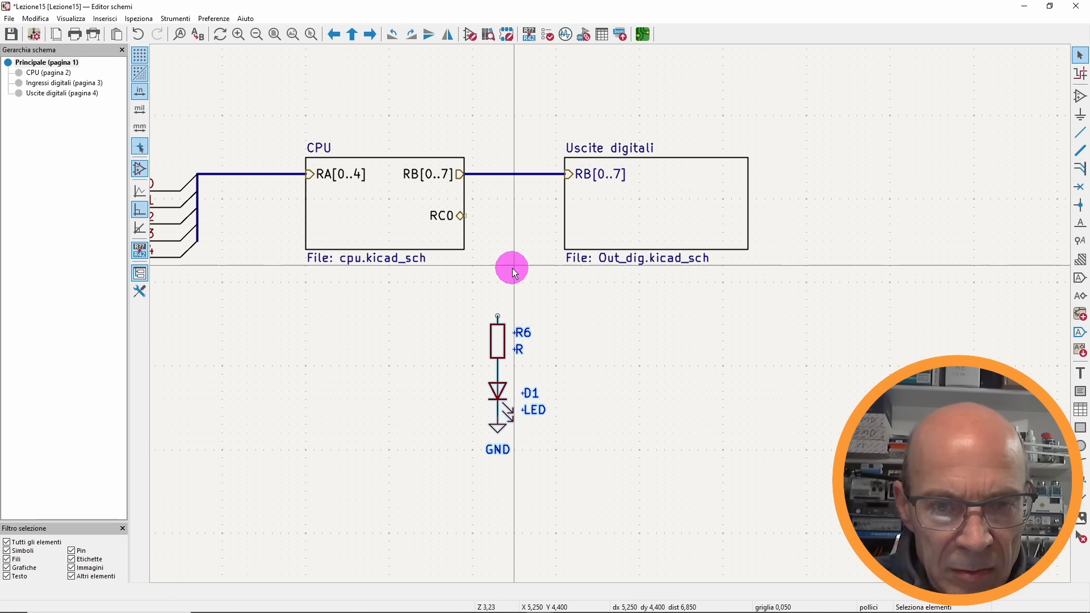
- Wire the CPU sheet's RC0 pin to the upper end of resistor R6 on the Principale sheet
left_click(1080, 134)
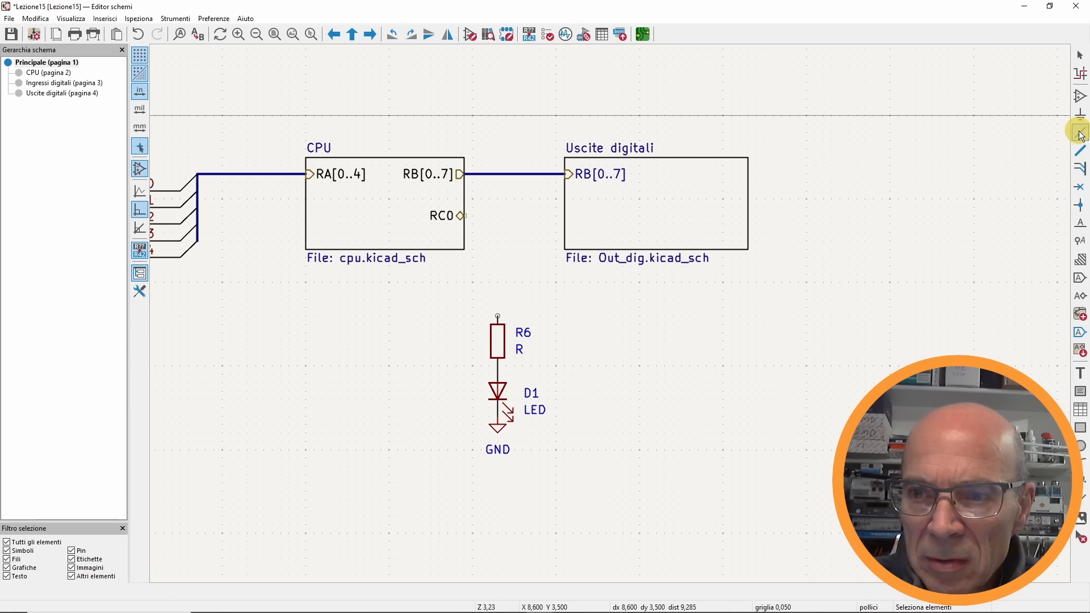
left_click(461, 216)
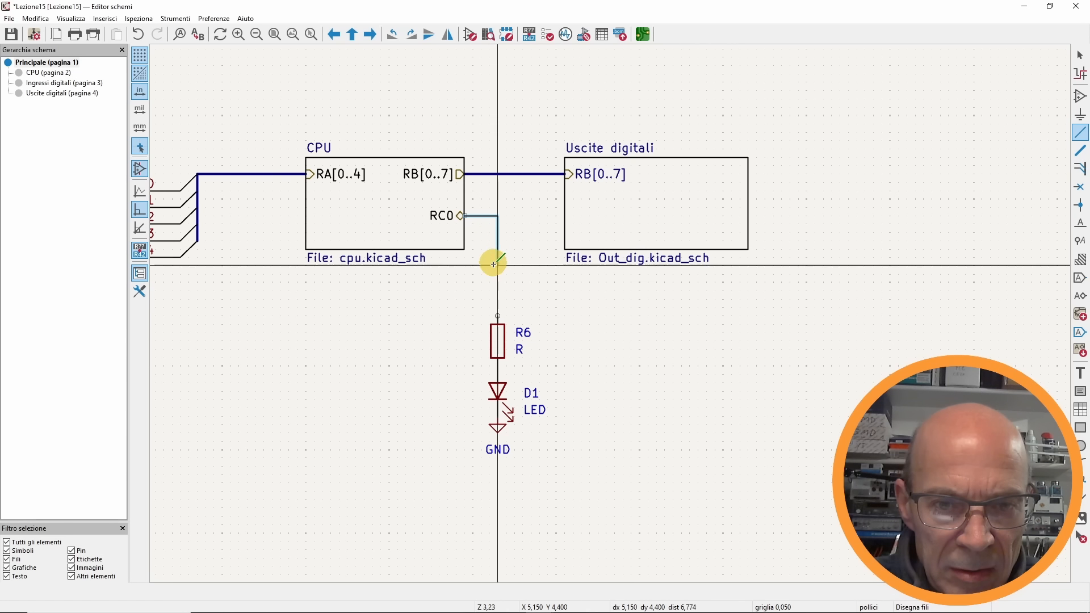
left_click(498, 316)
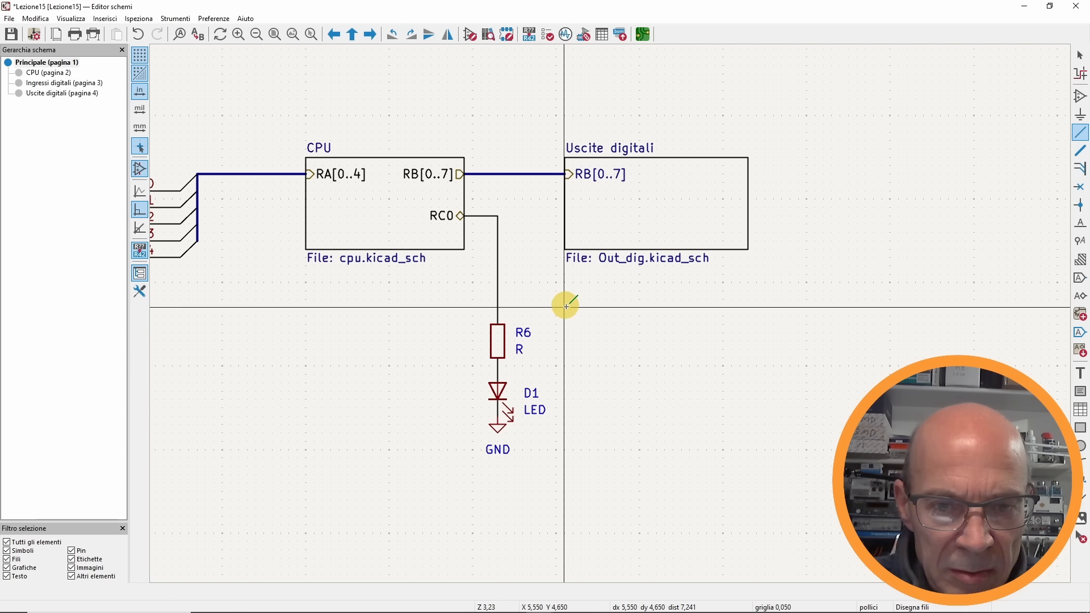
key("Escape")
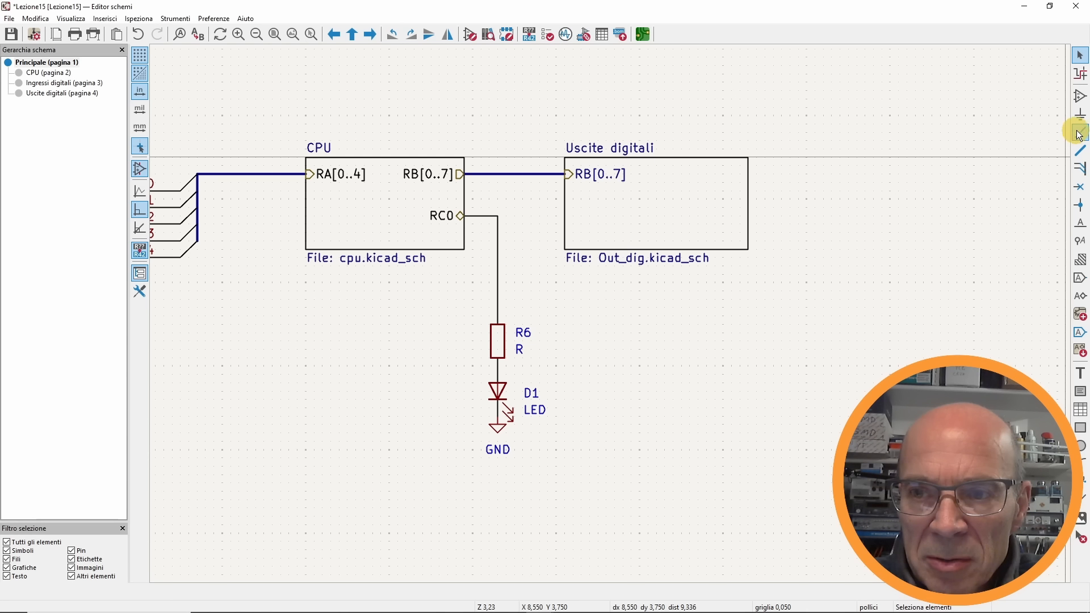
- Highlight the RC0 net, check its continuity to the PIC18F26K80 on the CPU sheet, and return to the Principale sheet
left_click(1080, 78)
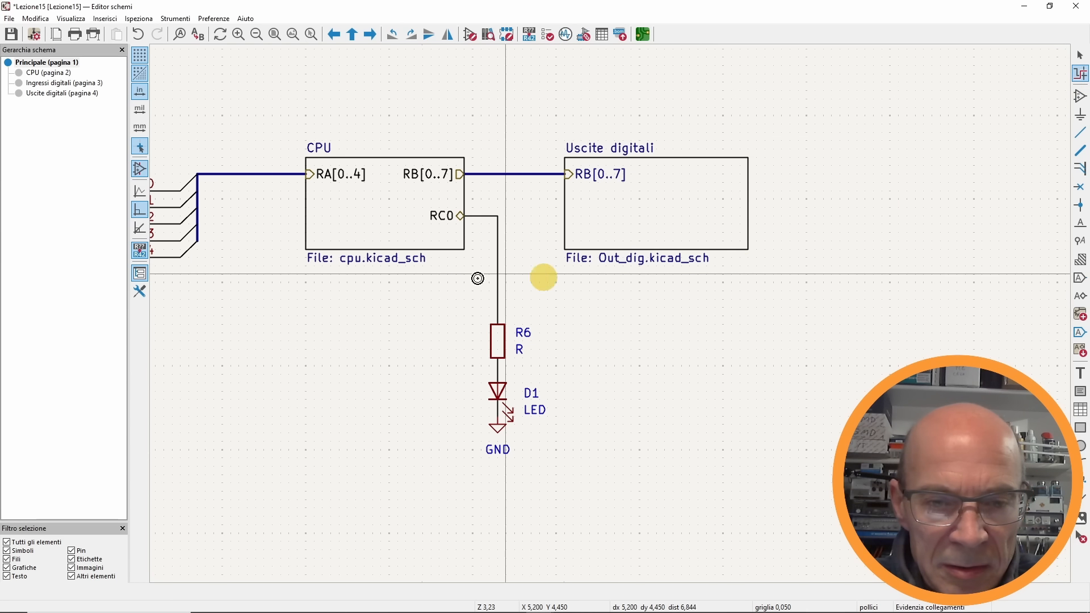
left_click(498, 244)
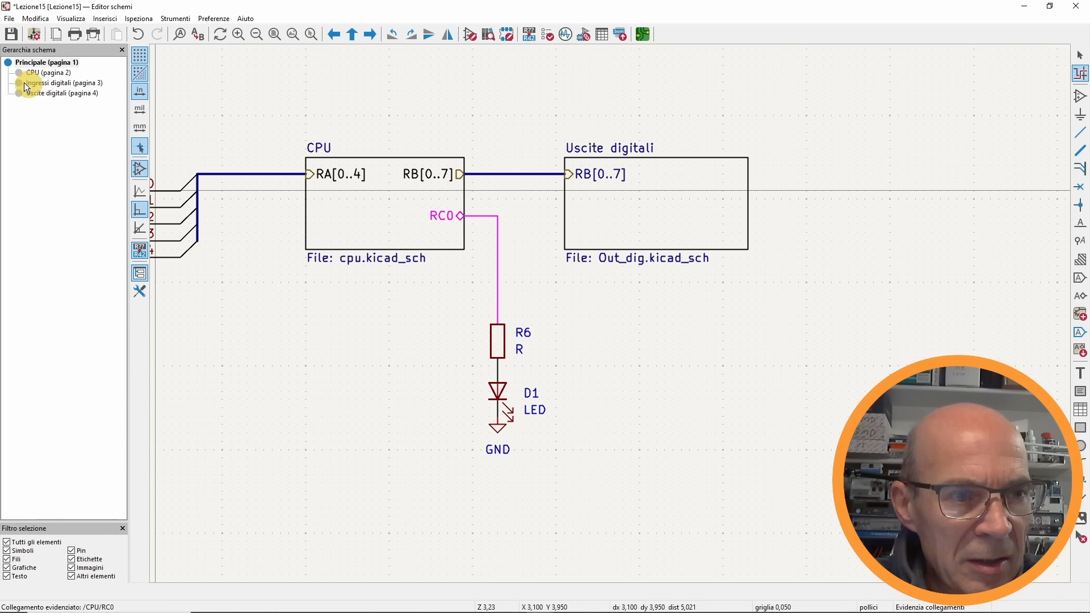
left_click(36, 71)
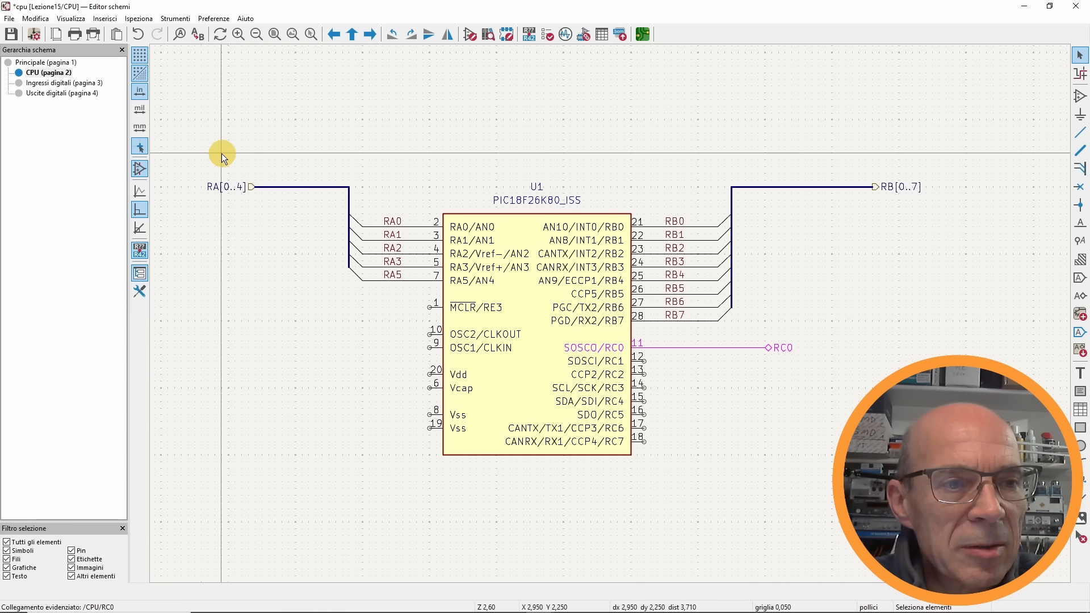
key("alt+BackSpace")
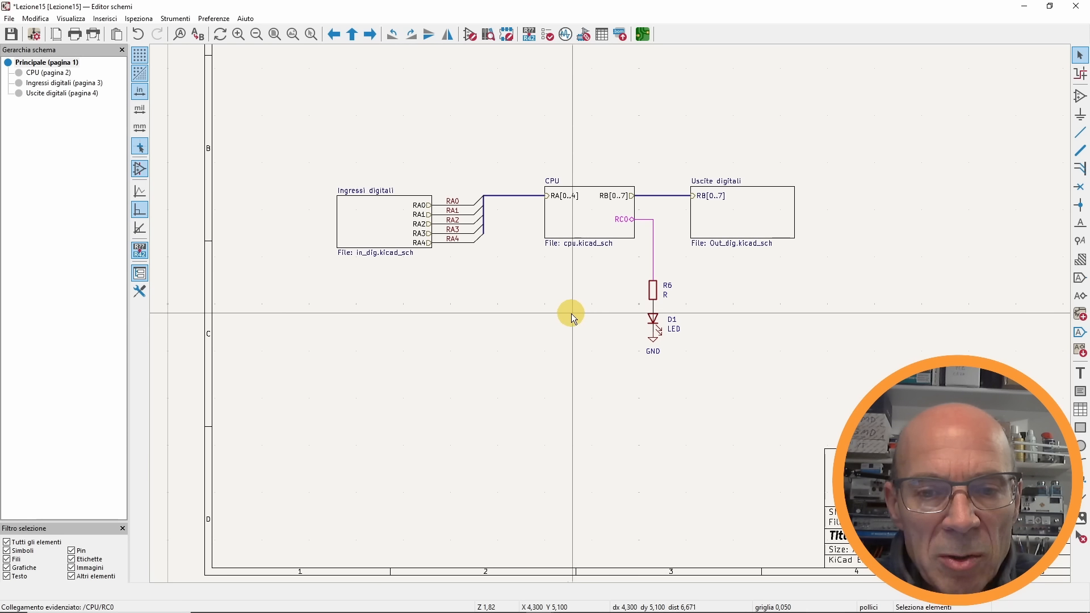
middle_click_drag(534, 341, 501, 344)
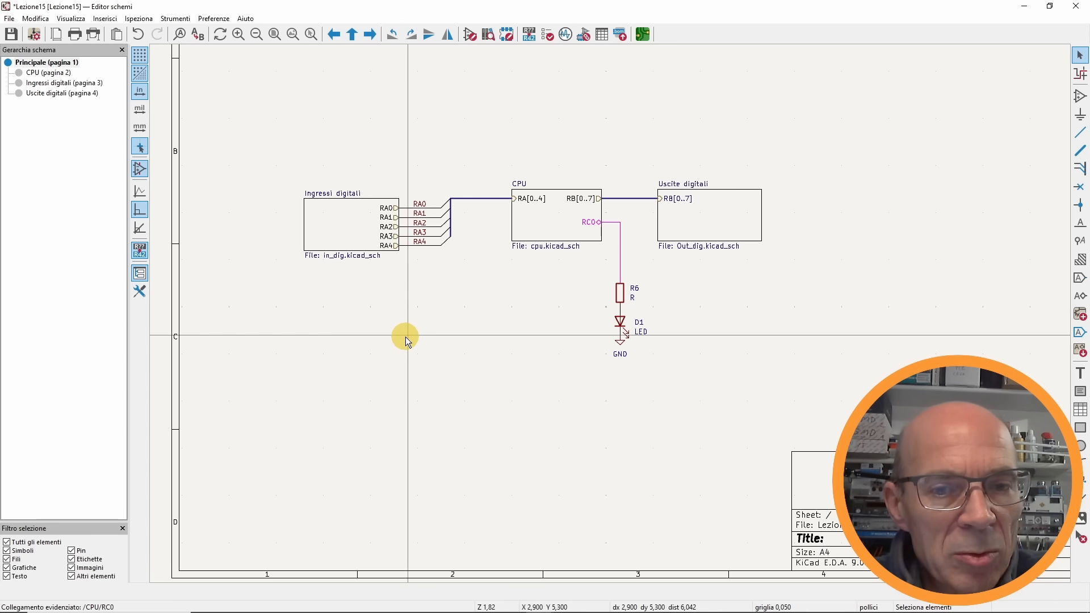
- On the Uscite digitali sheet, draw a nested hierarchical sheet named Out aux in the free area beside the ULN2803A inputs
left_click(46, 93)
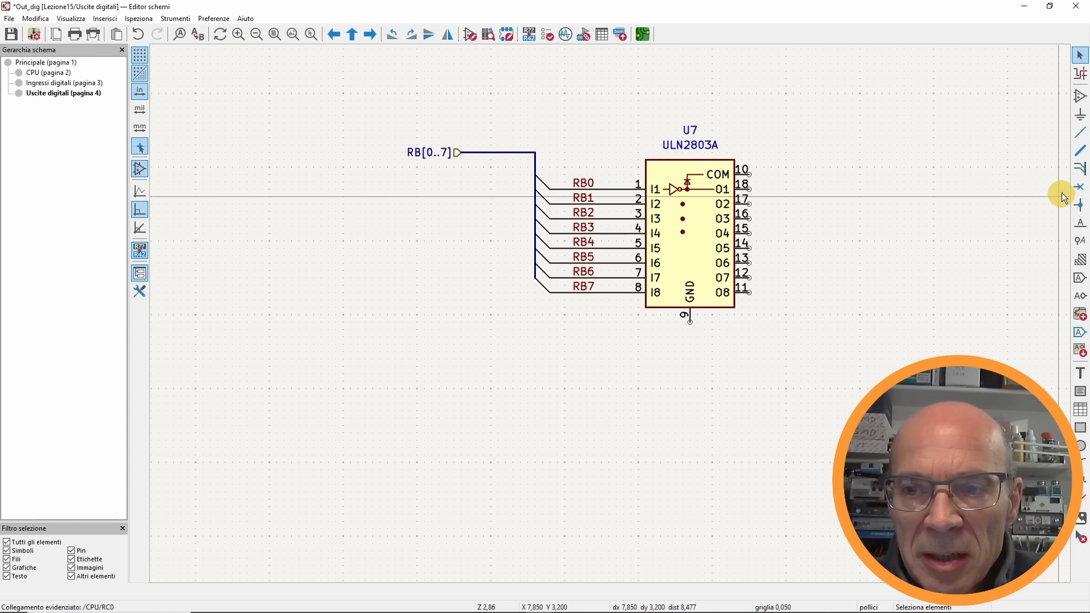
left_click(1081, 314)
mouse_move(284, 267)
left_mouse_down()
mouse_move(358, 321)
mouse_move(417, 338)
left_mouse_up()
left_click(277, 256)
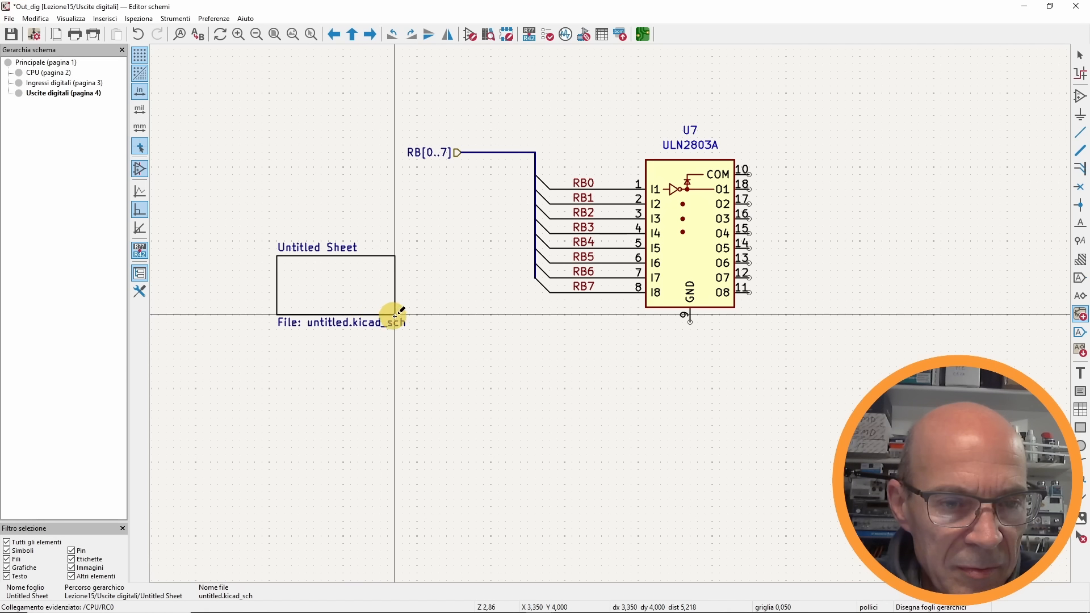
left_click(415, 329)
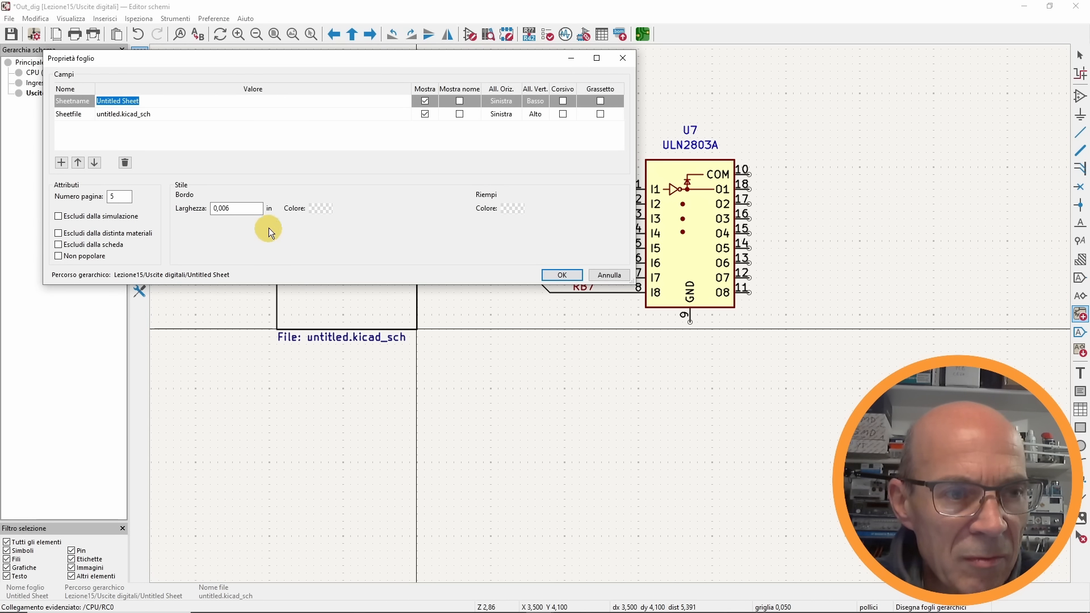
type("Out aux")
left_click(560, 274)
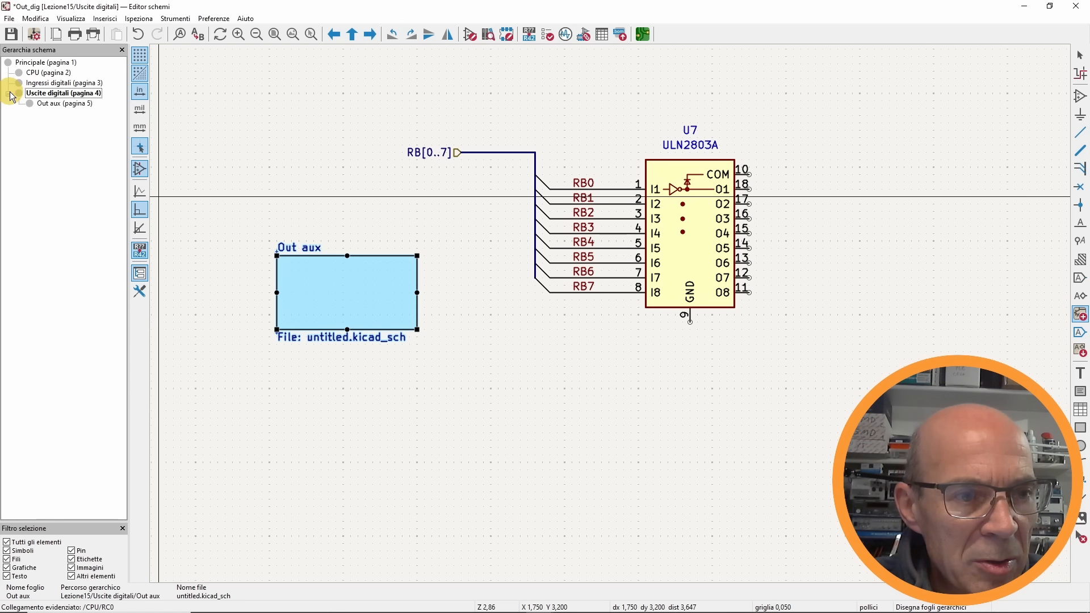
key("Escape")
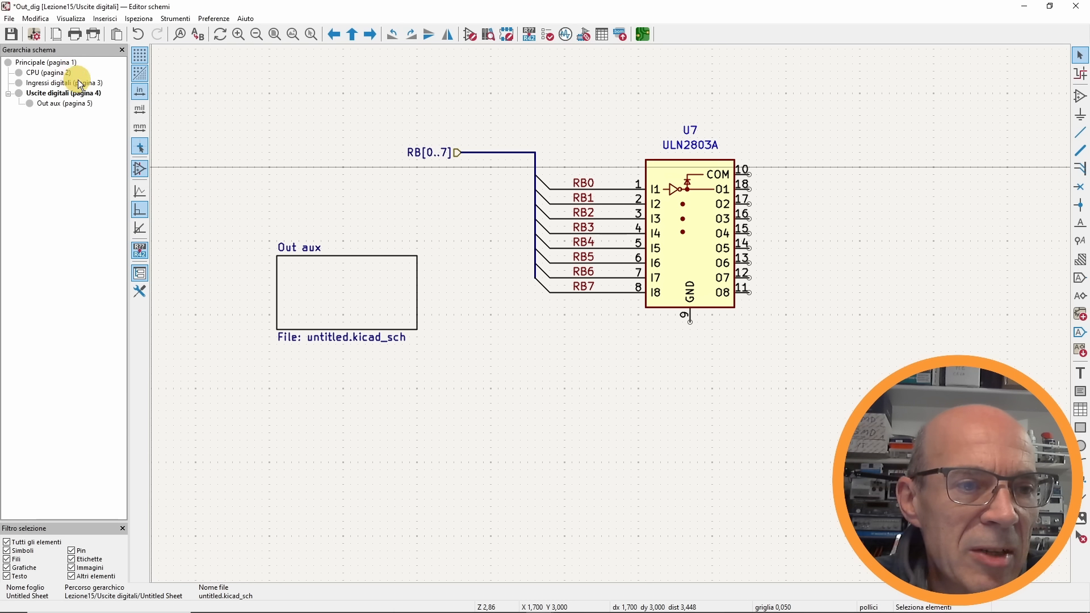
right_click(52, 106)
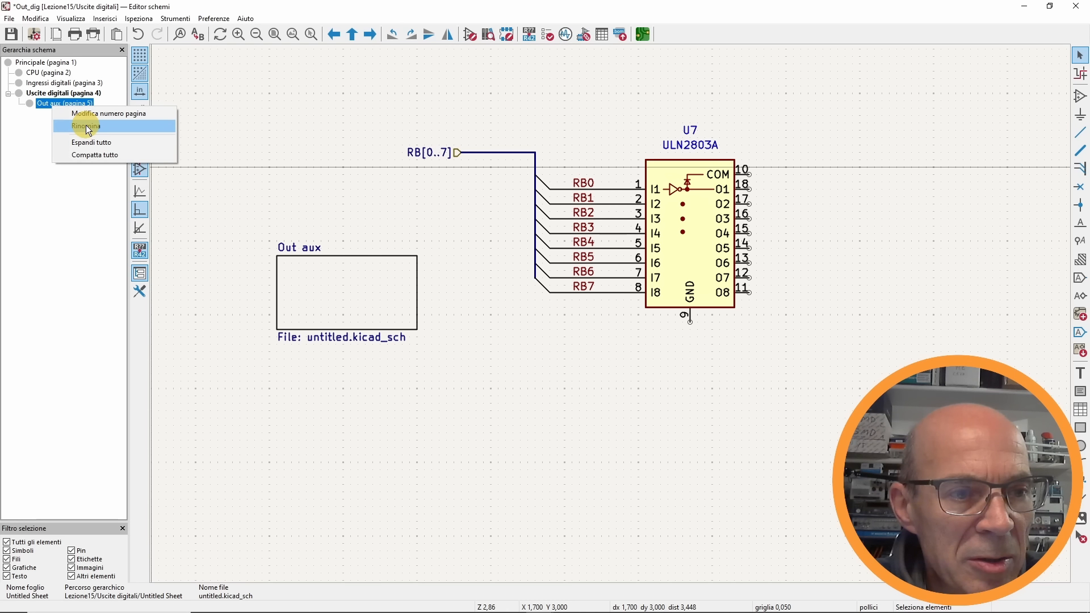
left_click(87, 115)
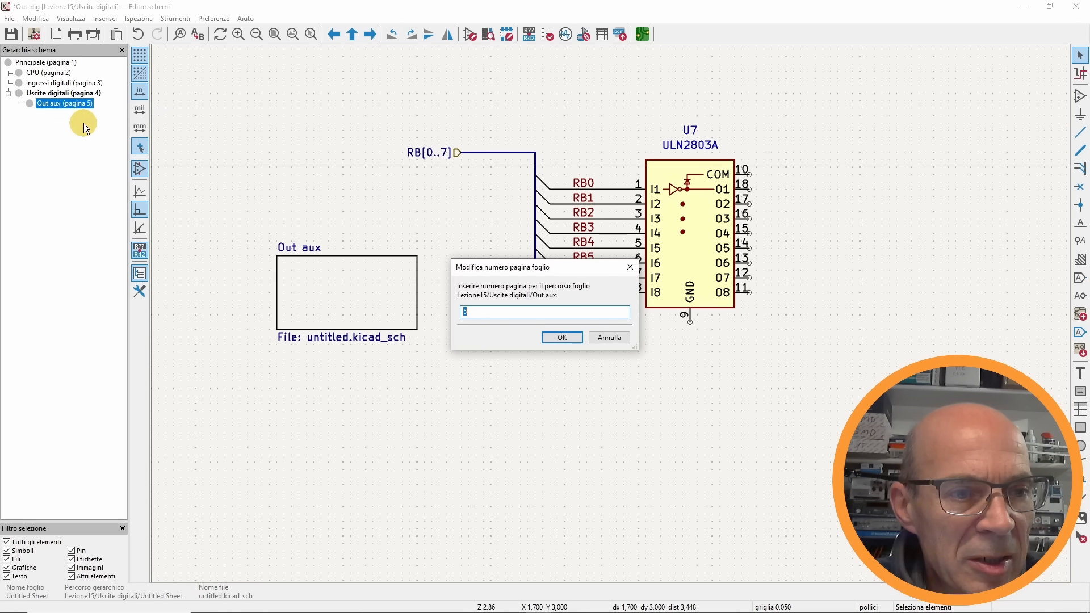
left_click(611, 337)
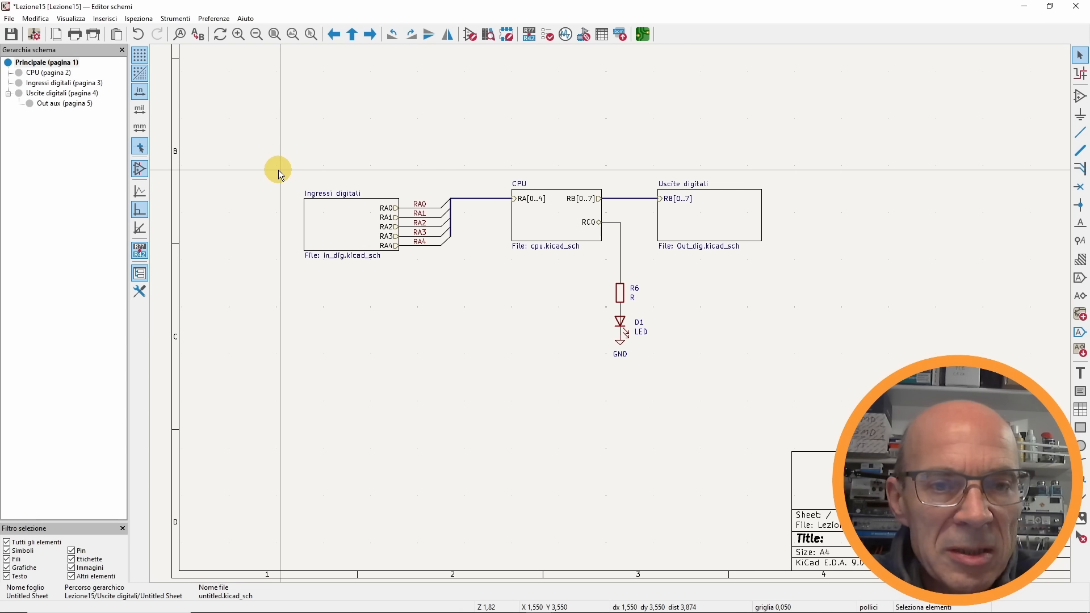
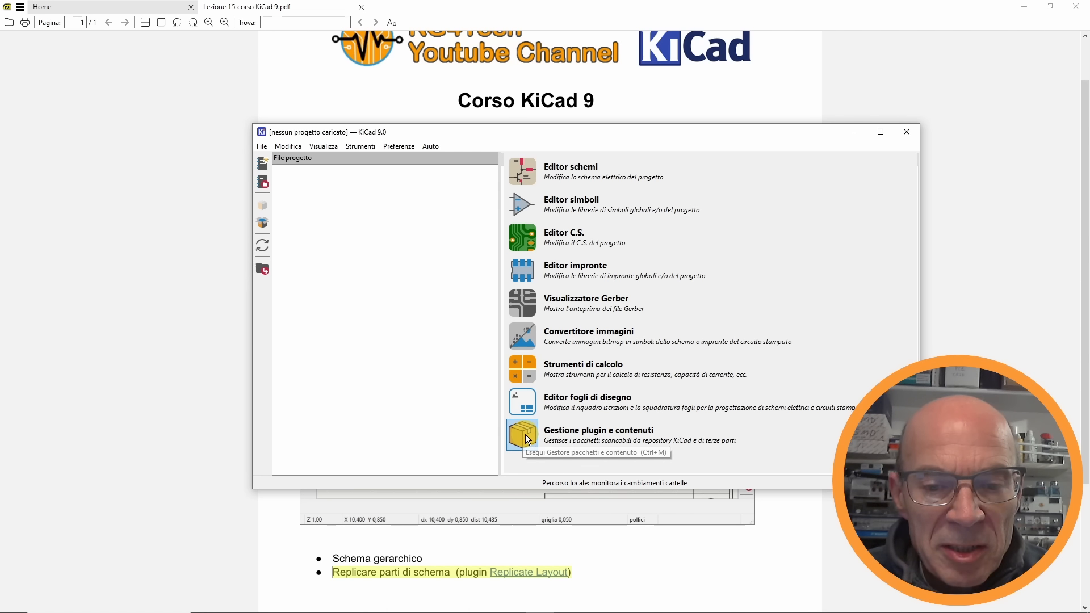
- In KiCad's plugin and content manager, filter the plugins by "repli" and read the description of Replicate Layout
left_click(527, 437)
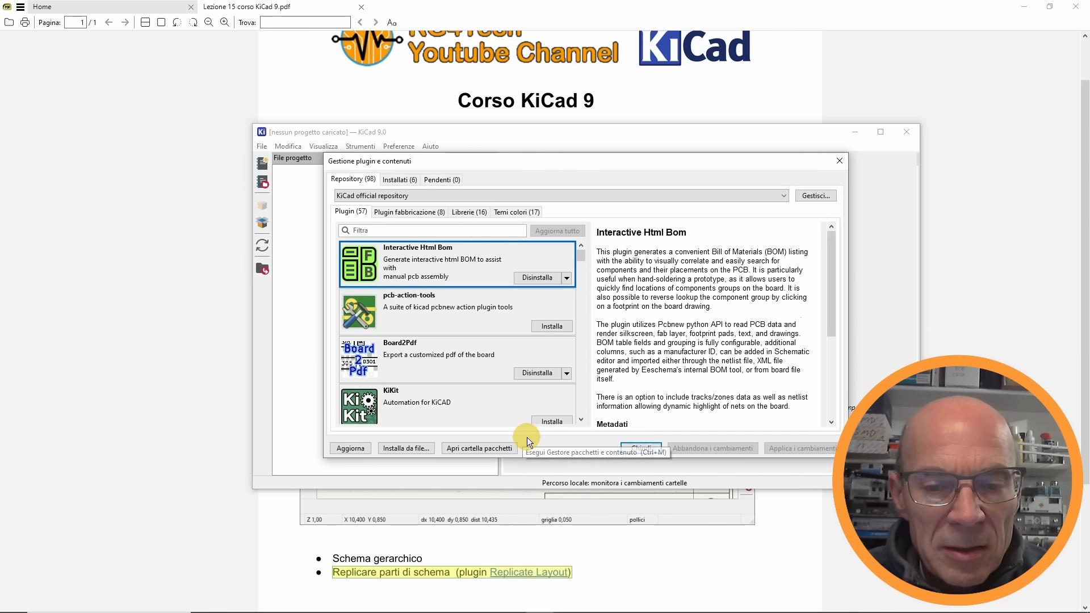
left_click(379, 230)
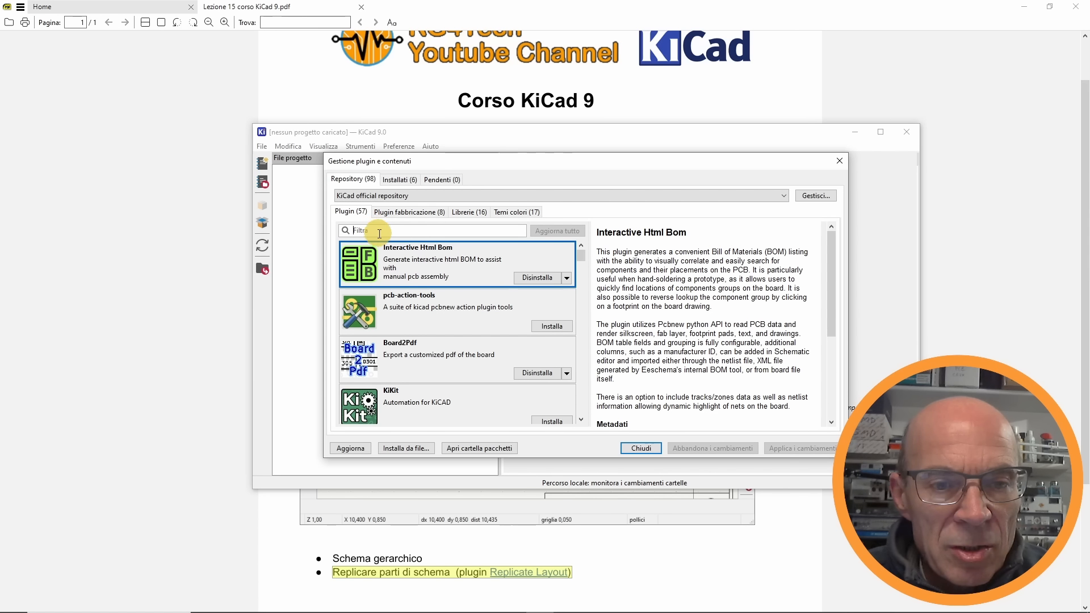
type("repli")
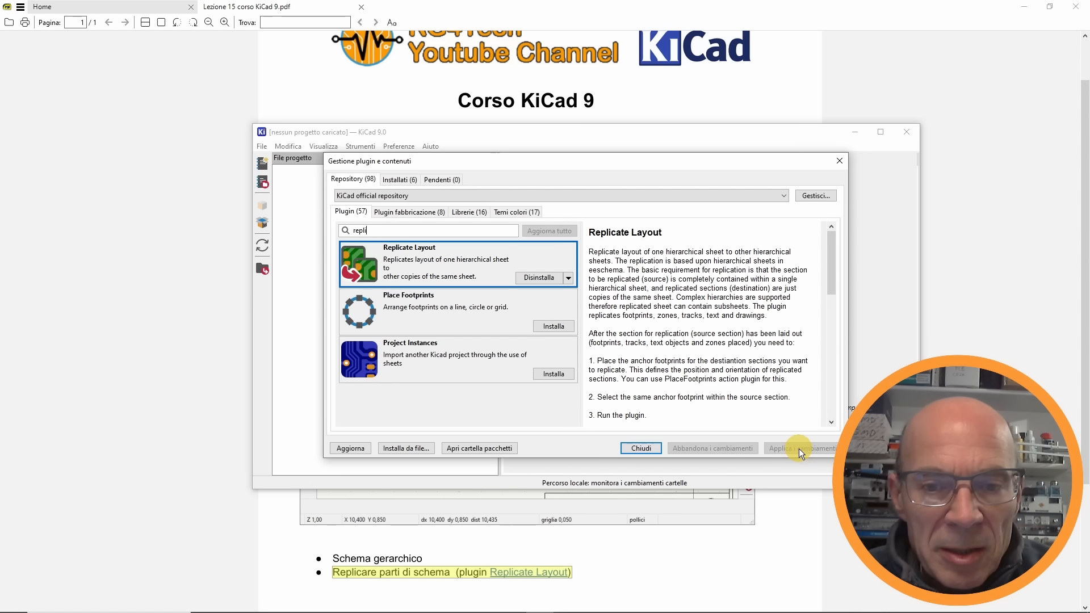
scroll(758, 281, "down", 1)
scroll(758, 281, "down", 10)
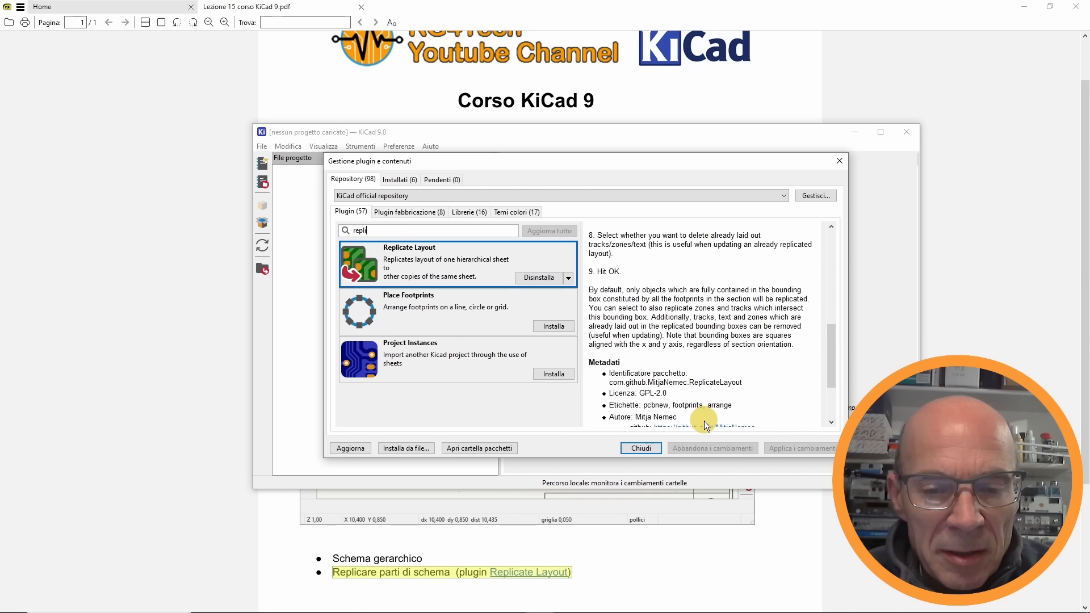
left_click(639, 448)
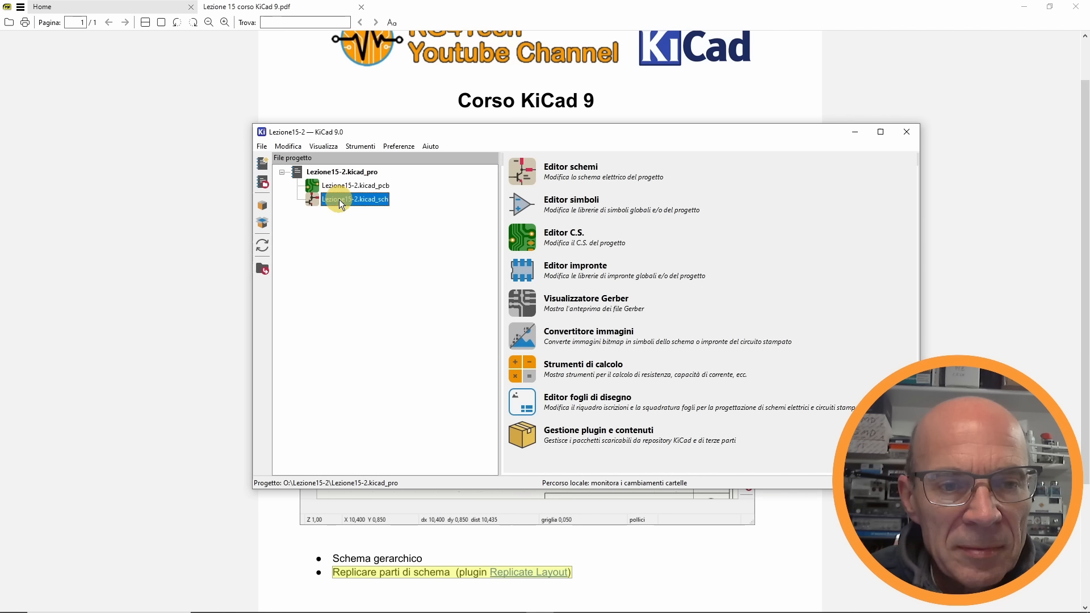
- Open the schematic Lezione15-2.kicad_sch of the Lezione15-2 project
double_click(341, 200)
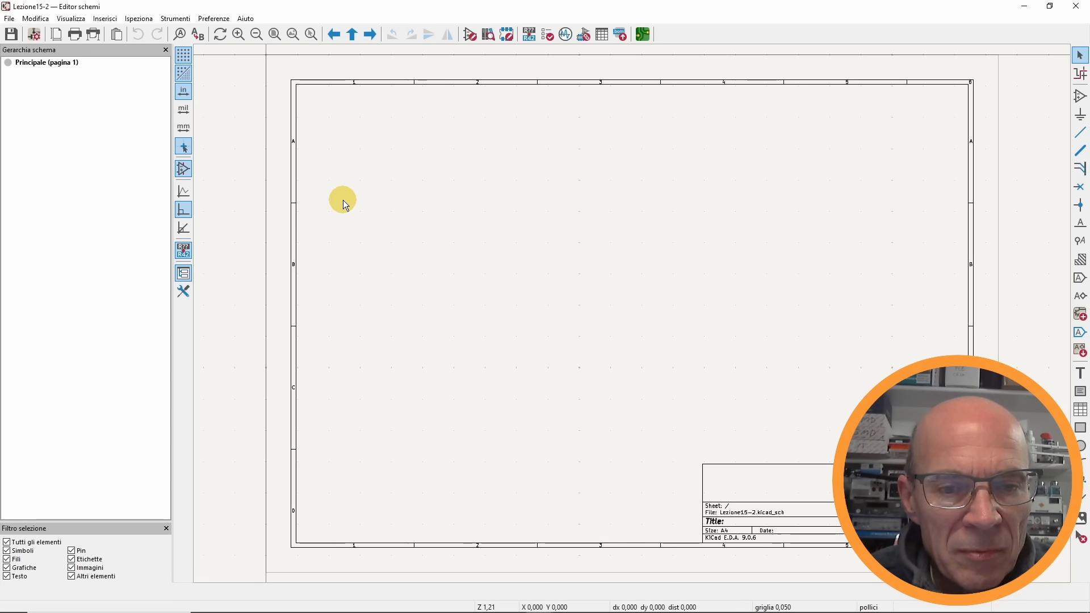
mouse_move(482, 257)
middle_mouse_down()
mouse_move(423, 246)
mouse_move(452, 273)
middle_mouse_up()
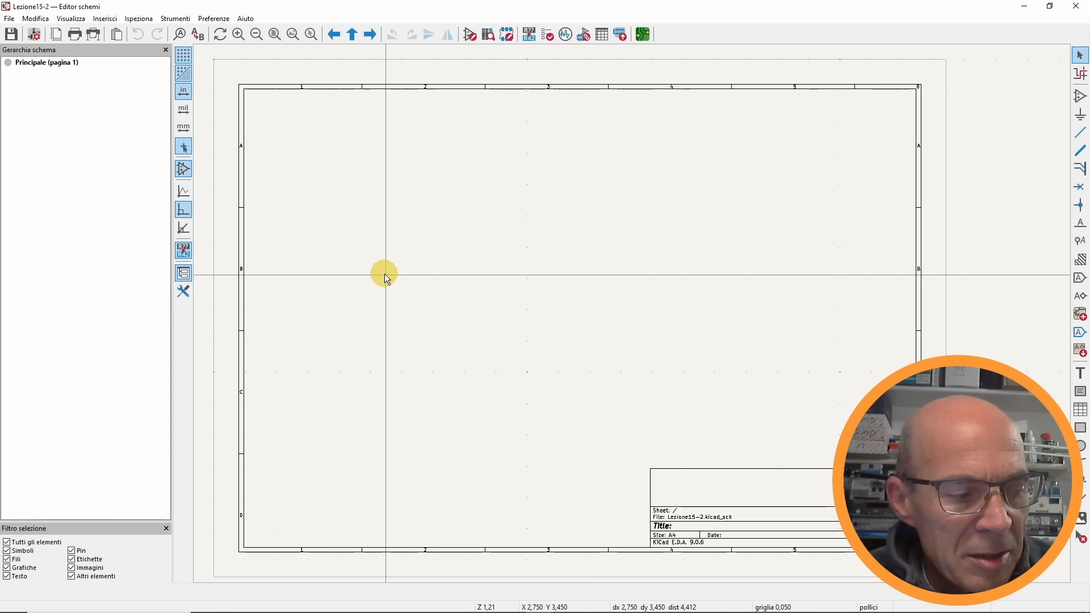
- Paste the copied five-channel optocoupler input circuit twice, side by side, on the Principale sheet
key("ctrl+v")
left_click(291, 140)
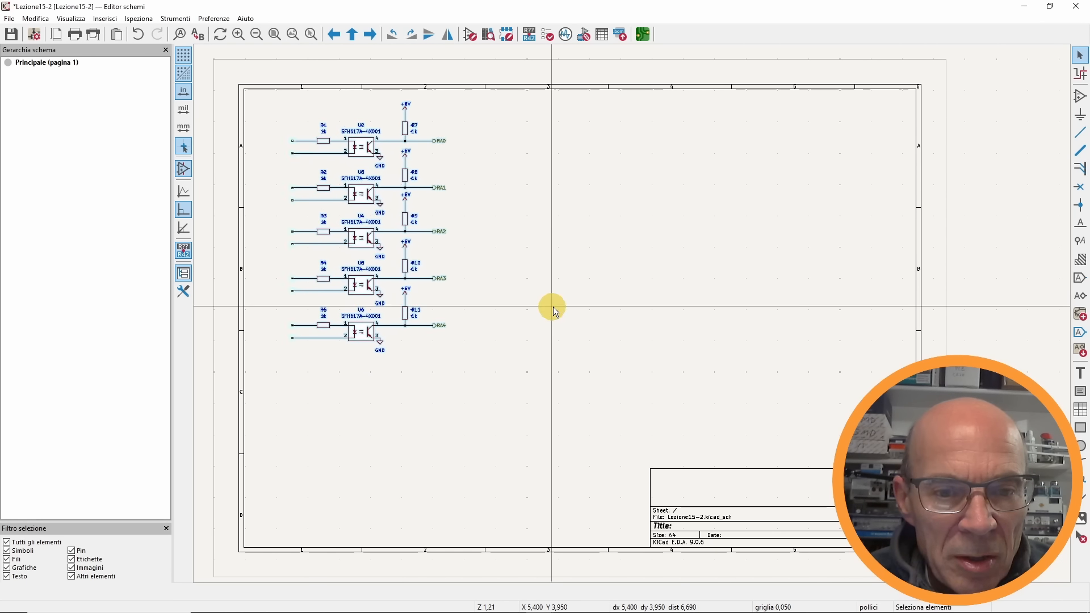
key("ctrl+v")
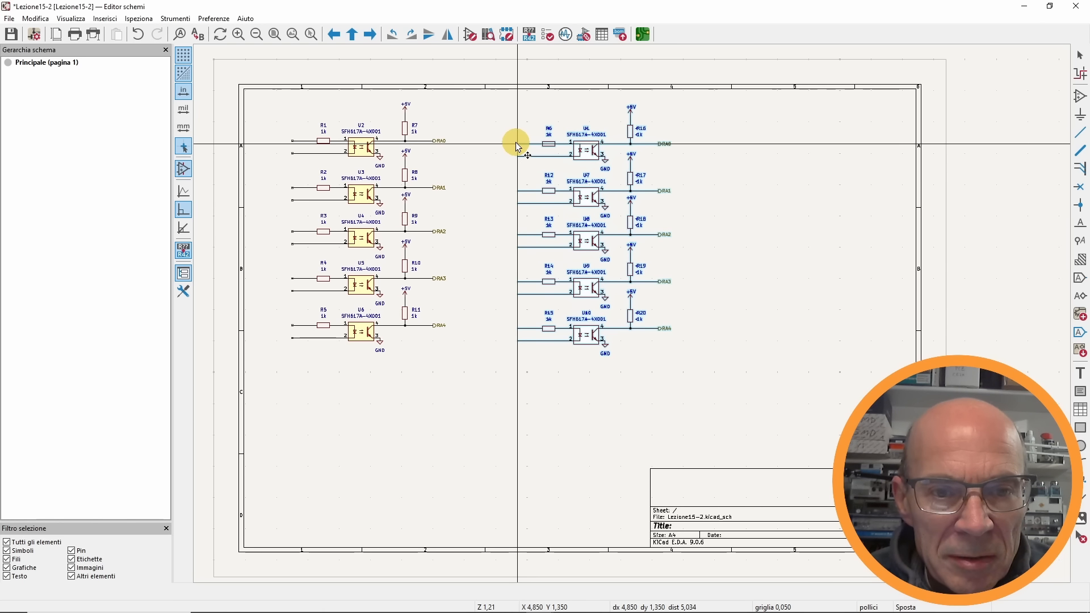
left_click(513, 139)
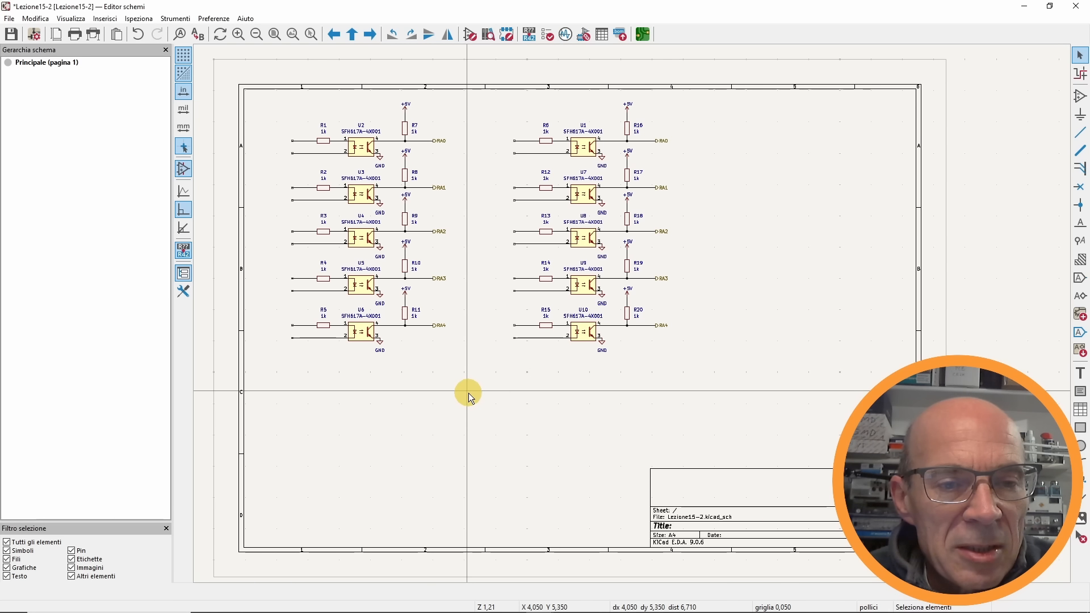
middle_click_drag(466, 389, 441, 382)
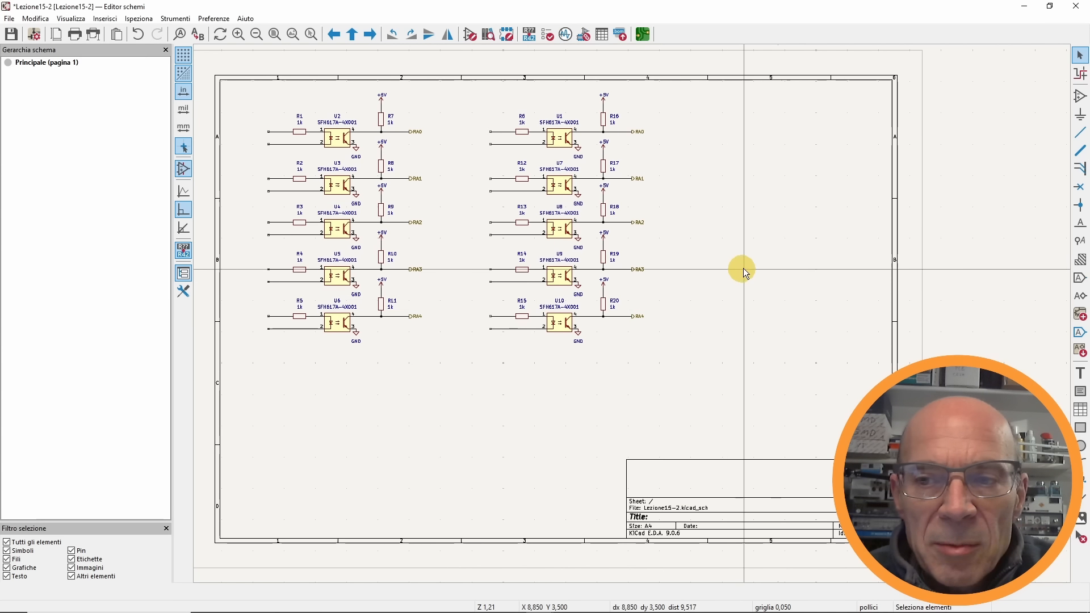
- Draw a hierarchical sheet named IN1 in the free upper area beside the optocoupler circuits, keeping the file name untitled.kicad_sch
left_click(1080, 314)
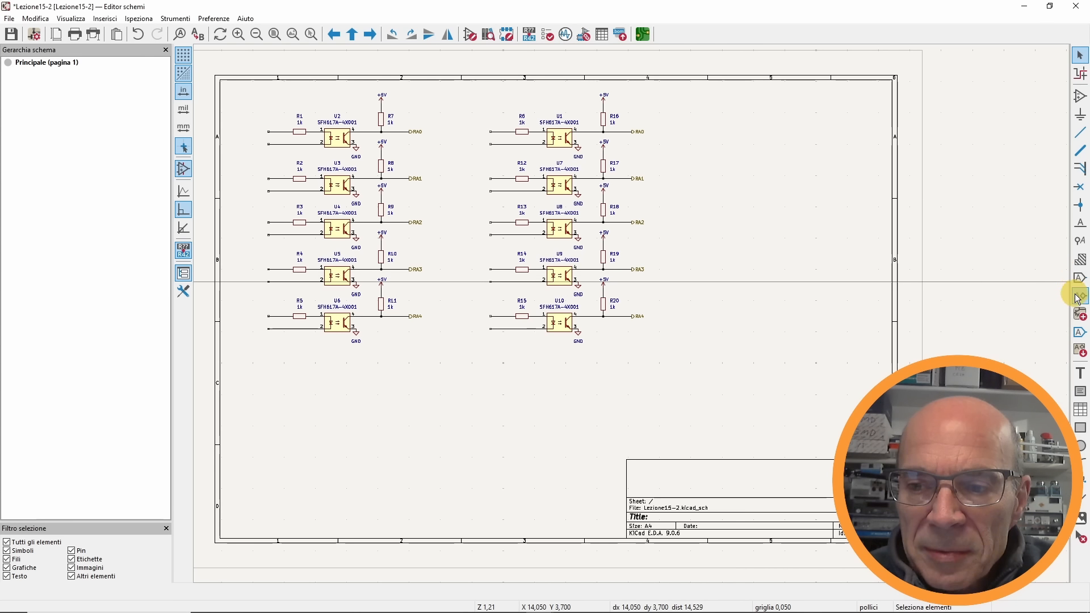
left_click(777, 146)
type("IN1")
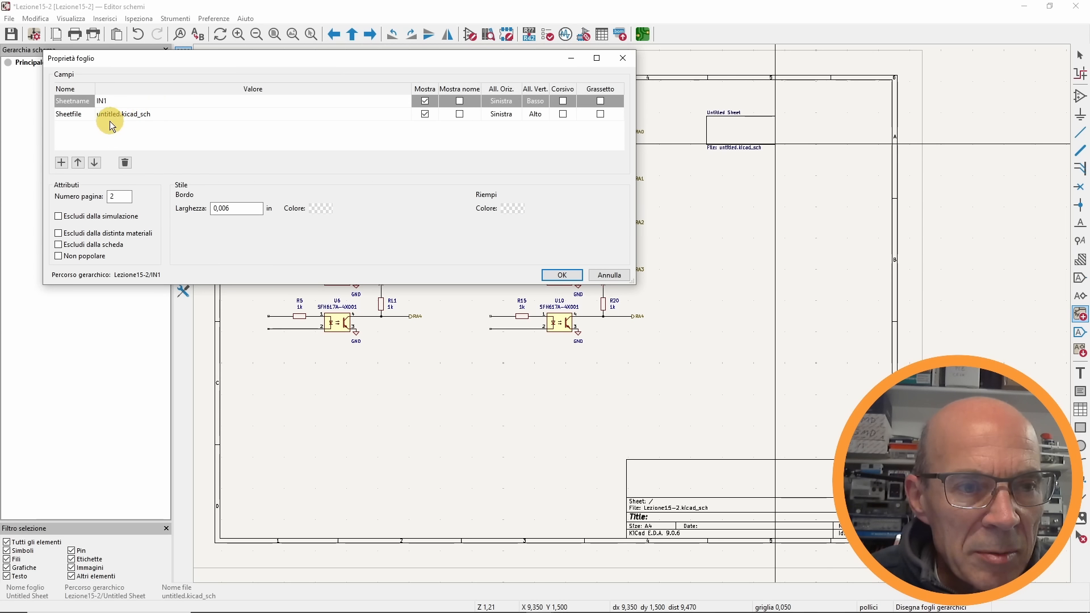
left_click(554, 280)
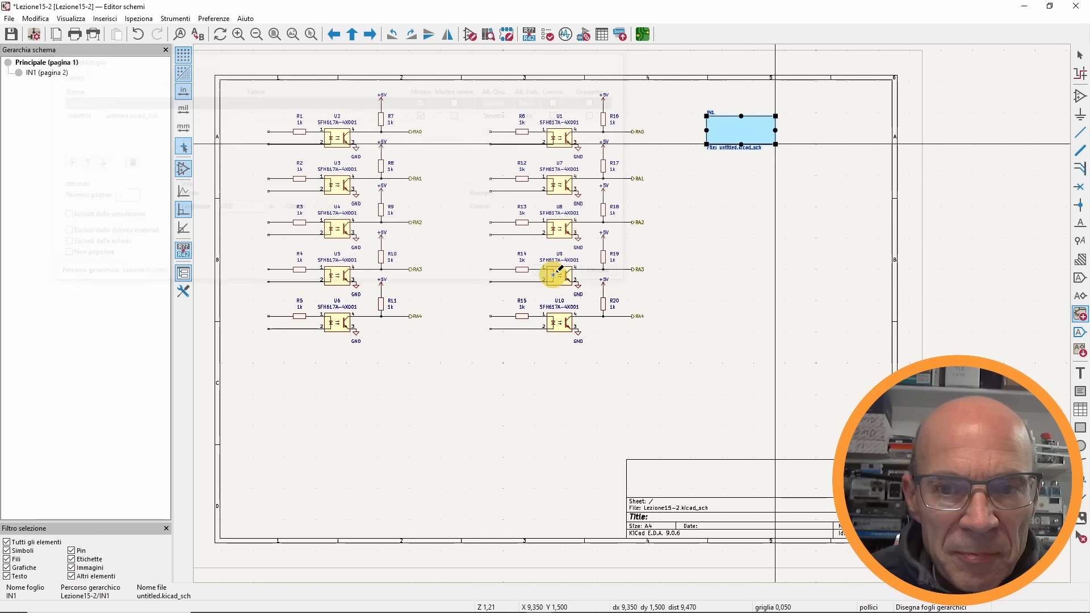
key("Escape")
- Delete both pasted optocoupler input circuits from the Principale sheet
left_click_drag(666, 365, 237, 90)
key("Delete")
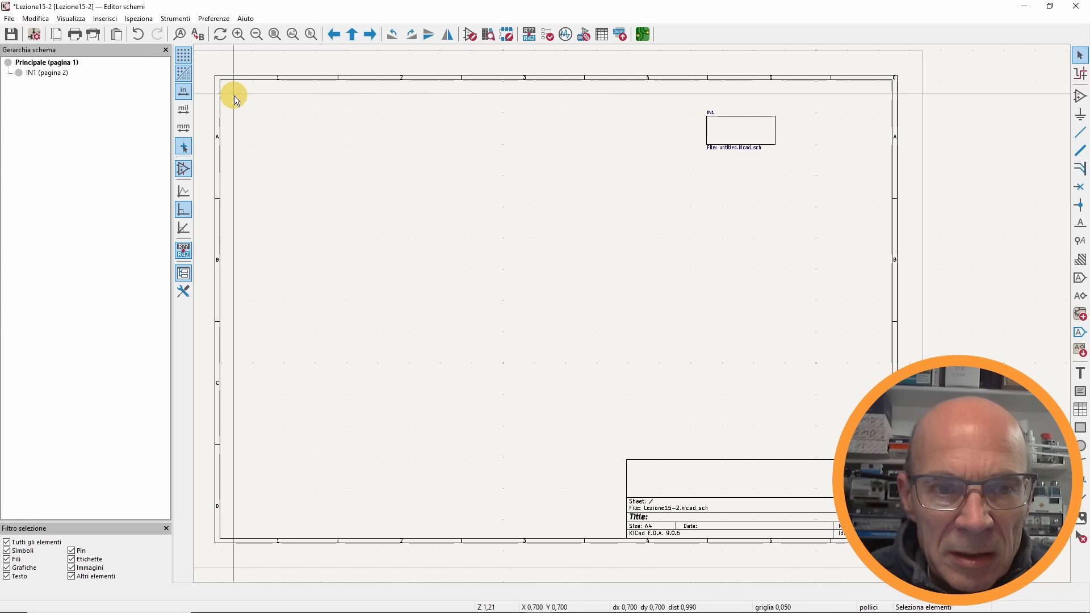
- Enter the IN1 sheet and paste the five-channel optocoupler input circuit near its upper-left corner
left_click(729, 134)
double_click(728, 132)
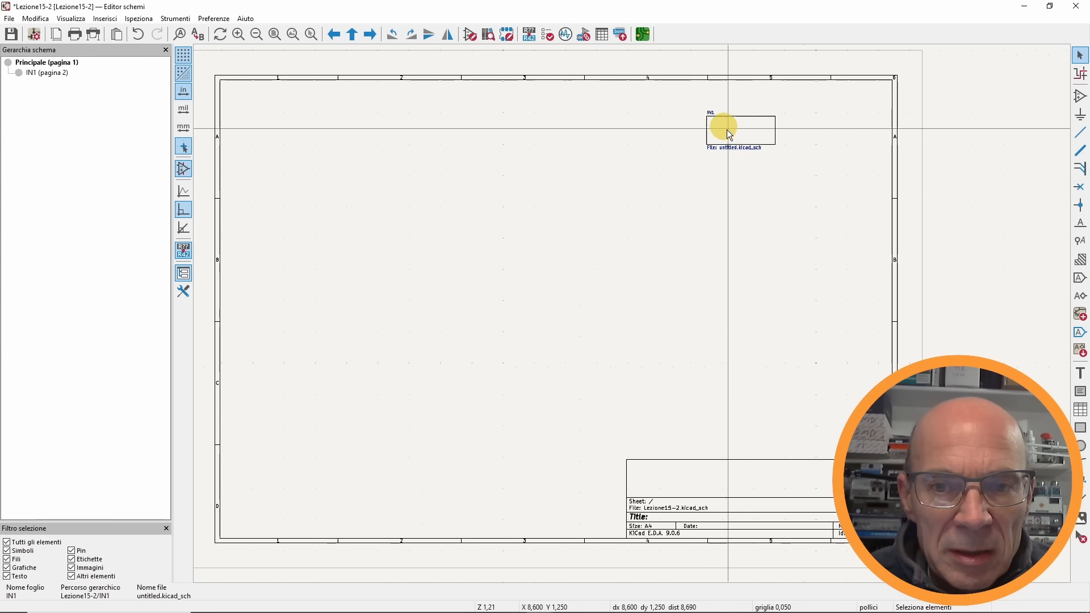
key("ctrl+v")
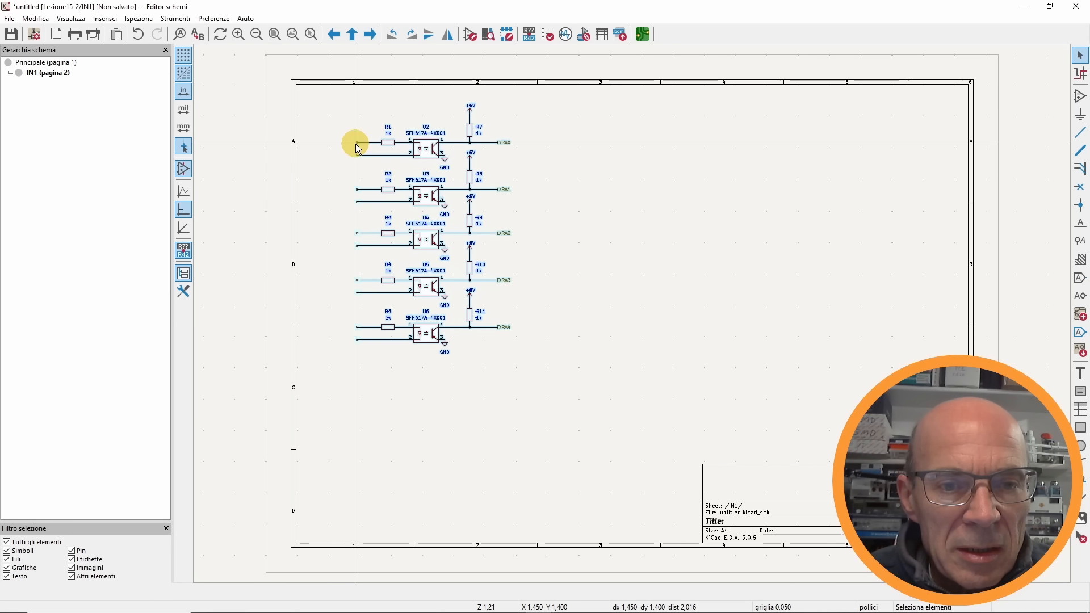
- Delete the RA1 to RA4 optocoupler channels and the leftover +5V symbol on the IN1 sheet, keeping only the RA0 channel
left_click(358, 149)
left_click(639, 343)
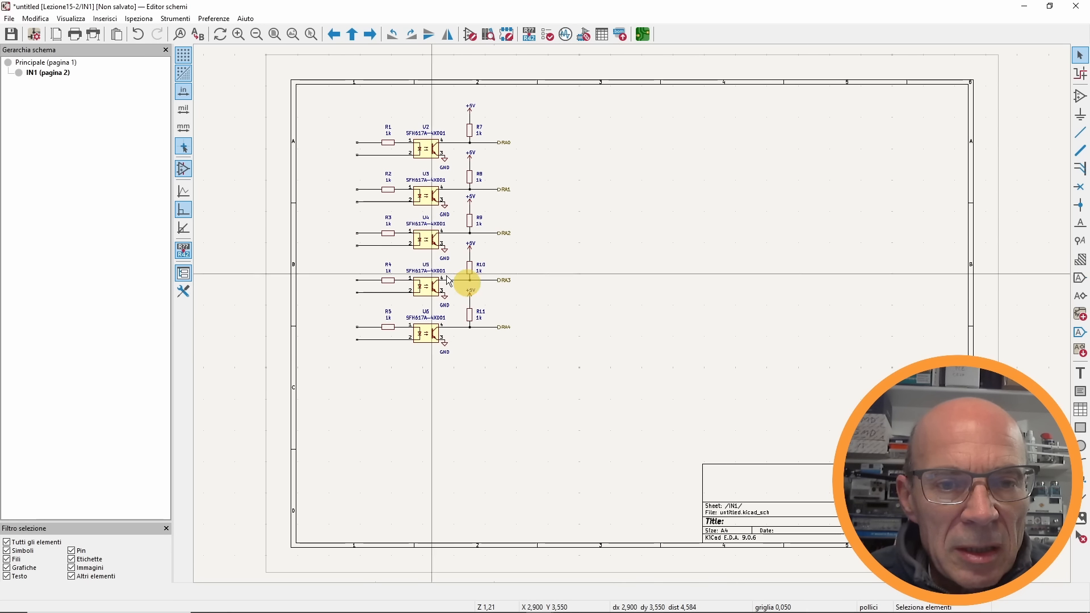
left_click_drag(542, 171, 345, 374)
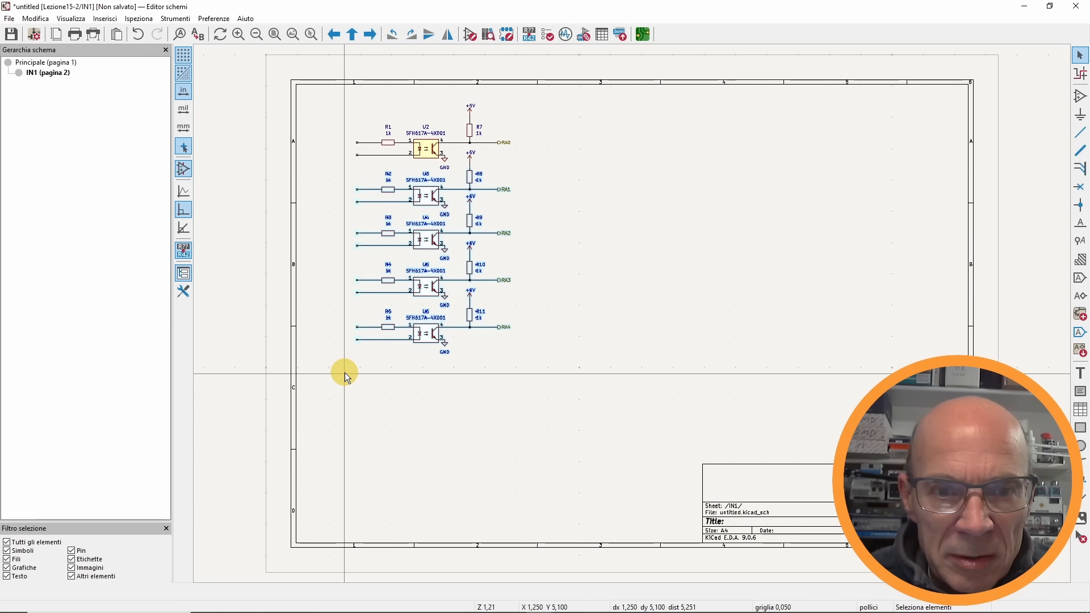
key("Delete")
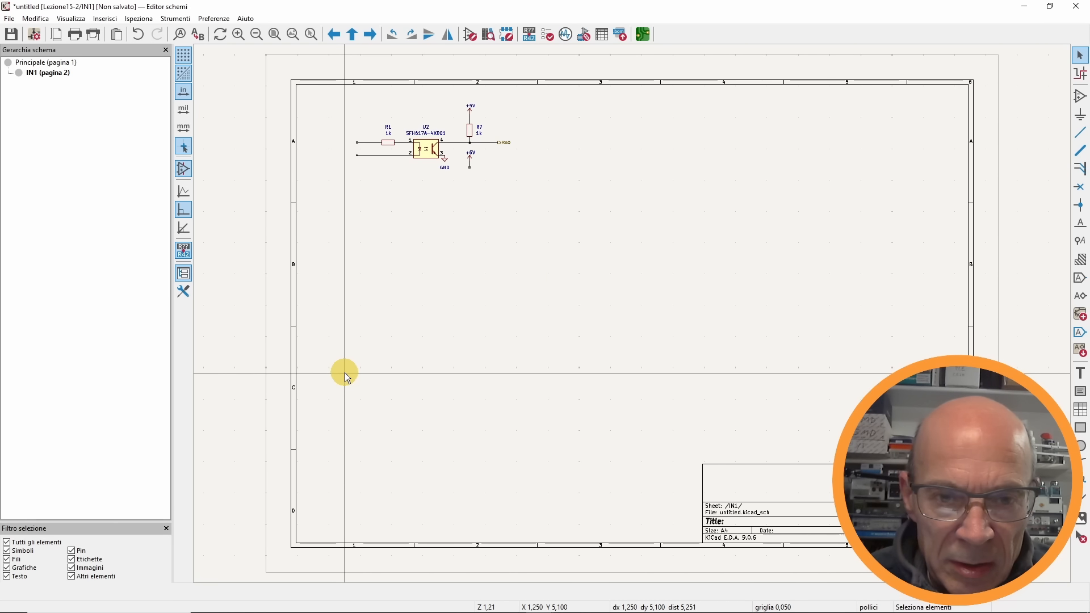
left_click_drag(459, 148, 493, 177)
key("Delete")
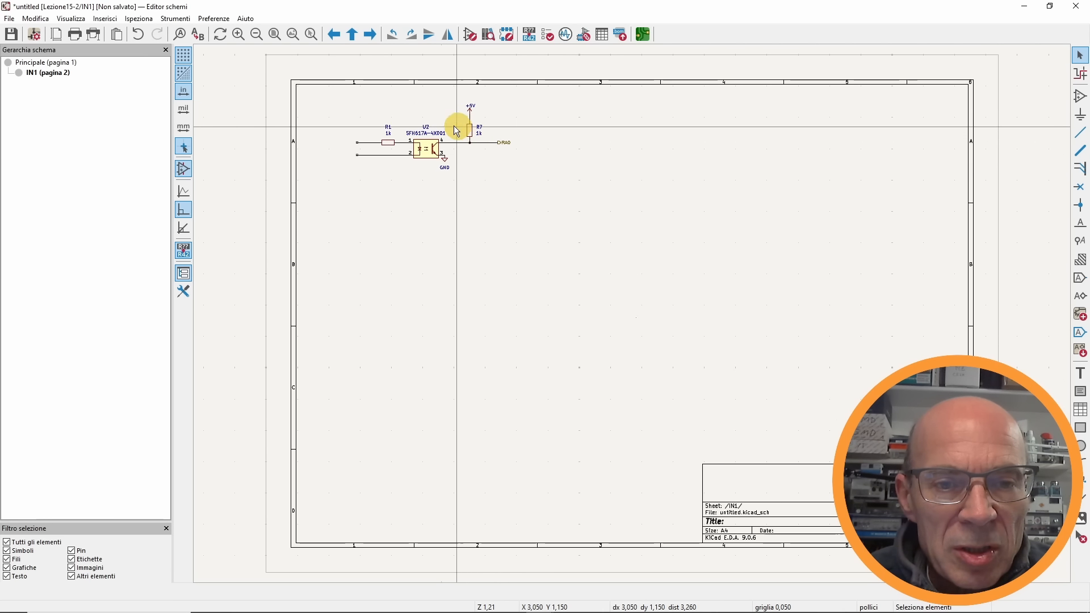
- Duplicate 1k resistors, placing one horizontally on the optocoupler's pin 2 input wire and one vertically on the RA0 output wire beside R7
scroll(462, 125, "up", 3)
middle_click_drag(706, 381, 559, 285)
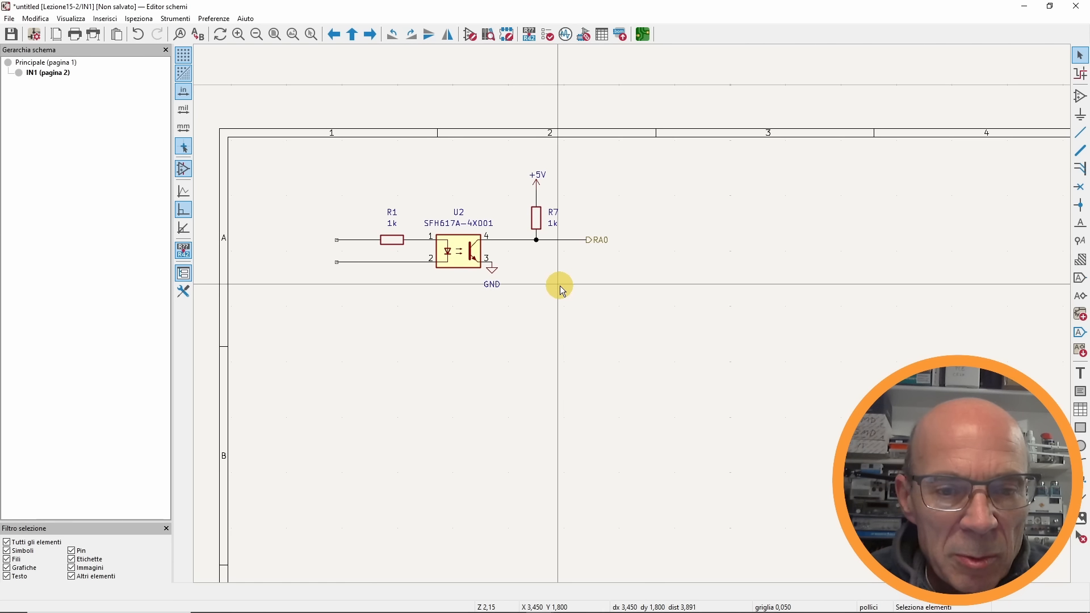
key("ctrl+d")
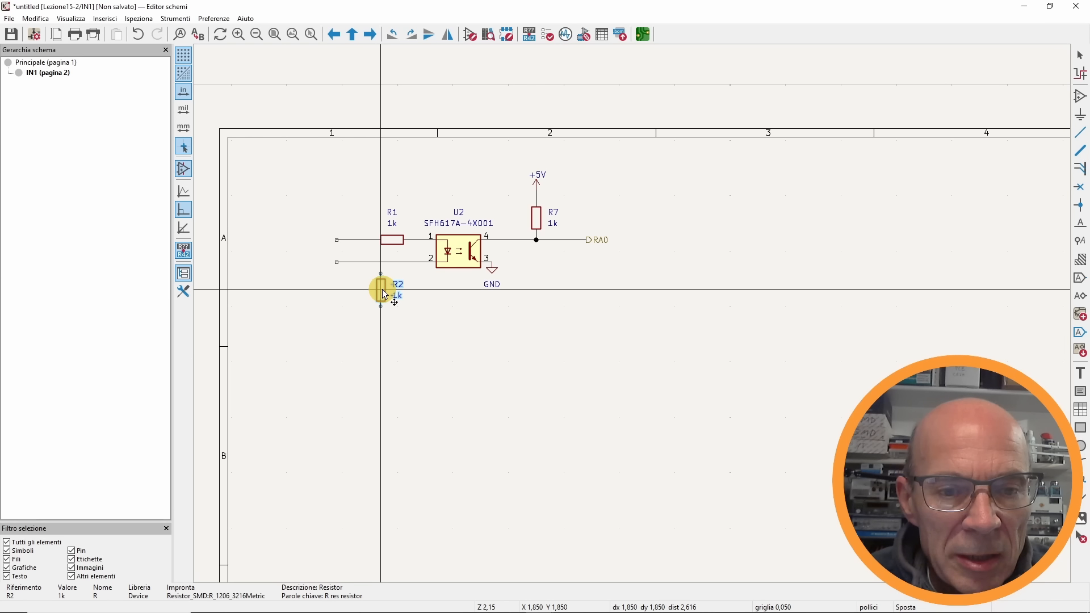
key("r")
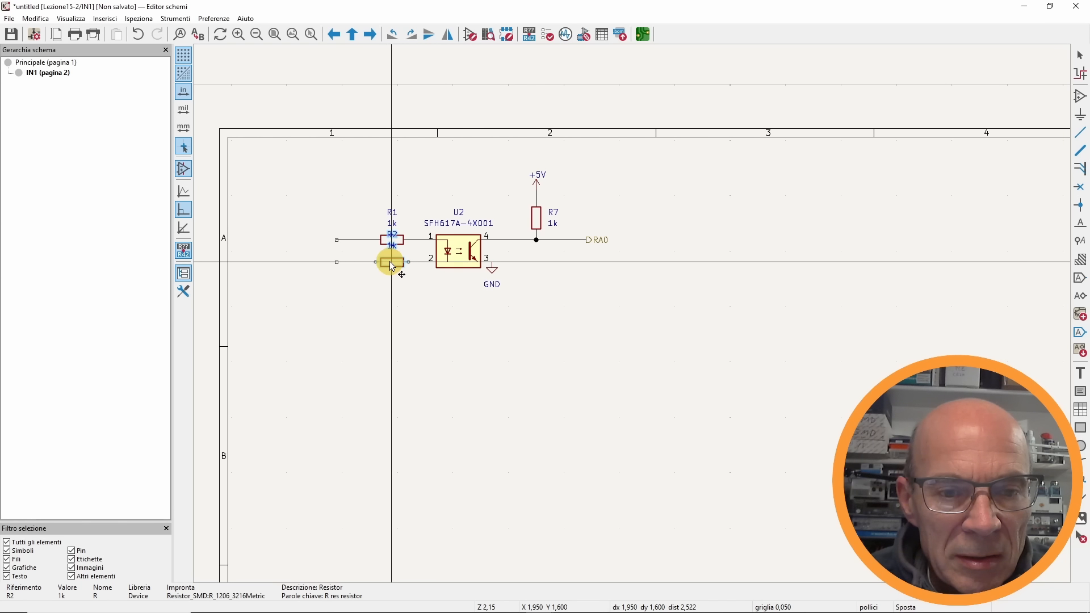
left_click(392, 266)
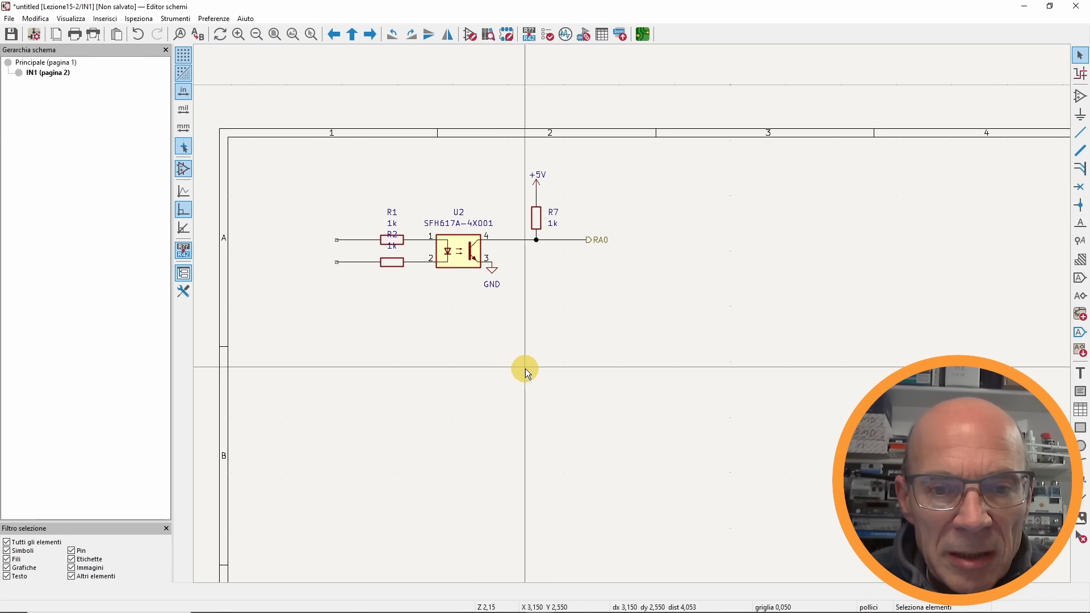
key("ctrl+d")
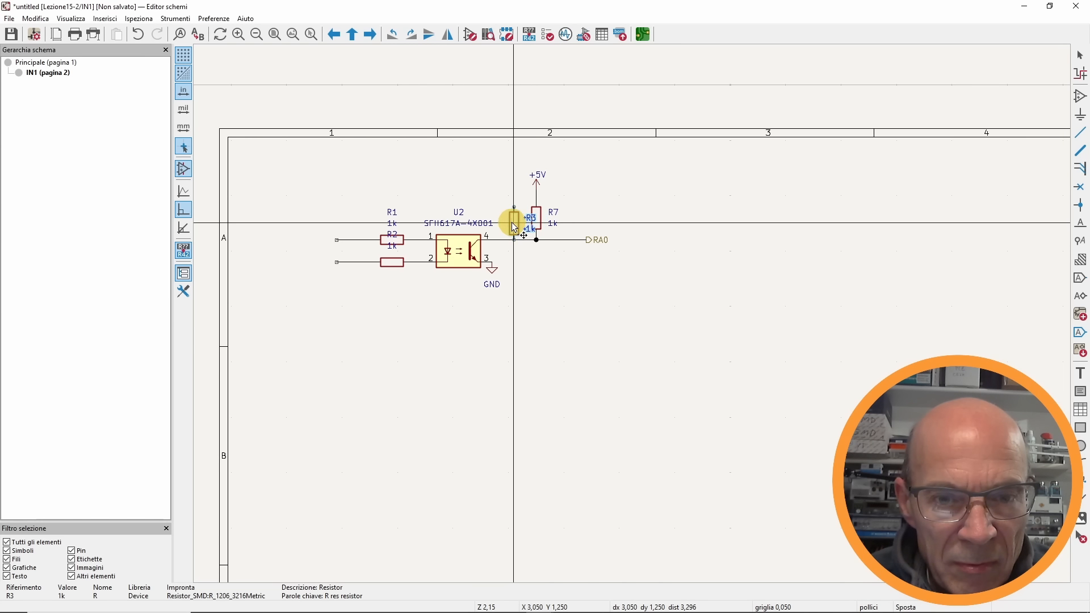
left_click(505, 222)
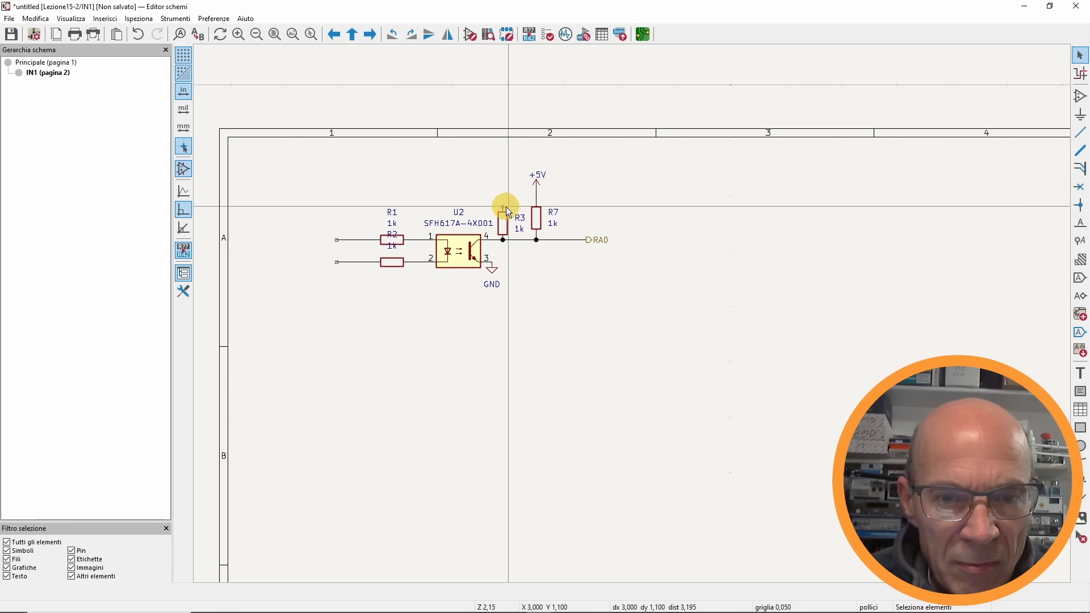
- Return to the Principale sheet and move the IN1 sheet block to the upper-left corner of the page frame
left_click(46, 62)
left_click_drag(676, 97, 794, 185)
left_click_drag(741, 135, 293, 125)
scroll(236, 85, "up", 2)
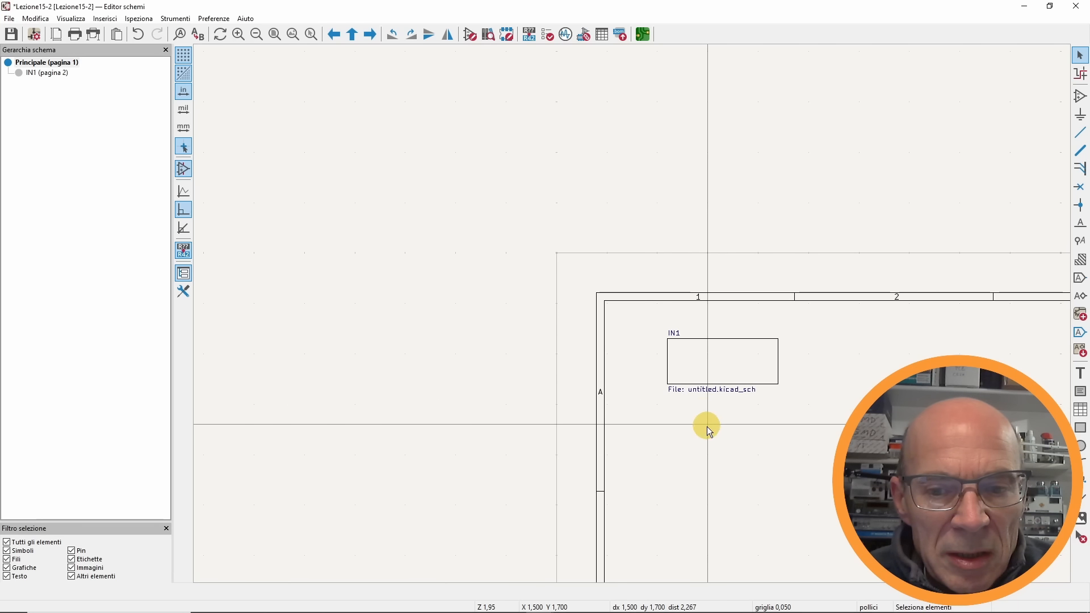
middle_click_drag(707, 426, 399, 219)
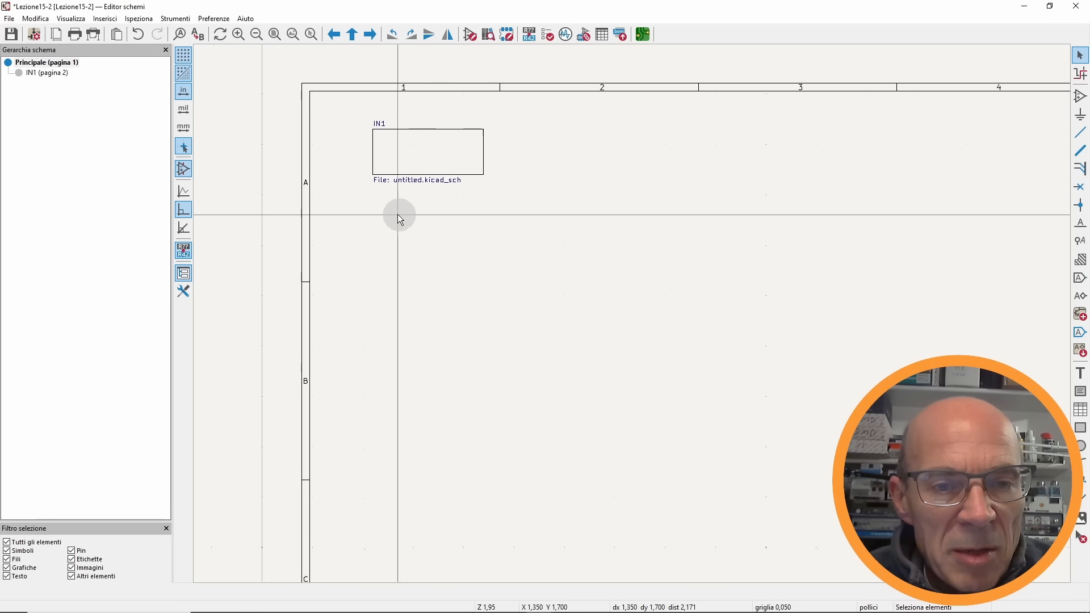
- Duplicate the IN1 sheet block four times as IN2, IN3, IN4 and IN5, stacked in a column below it
left_click_drag(340, 113, 522, 229)
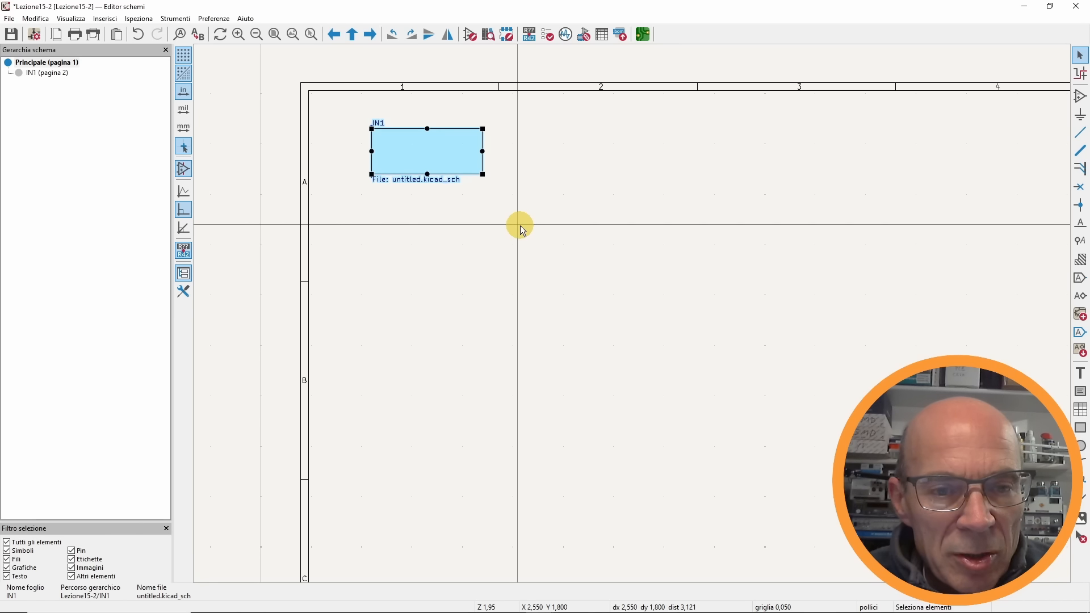
key("ctrl+d")
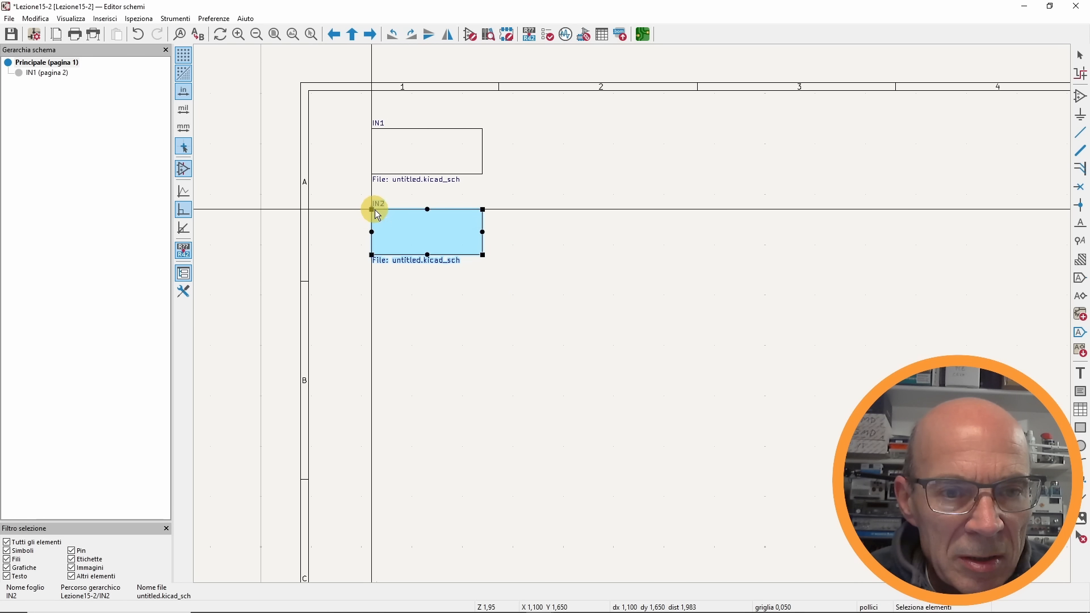
key("ctrl+d")
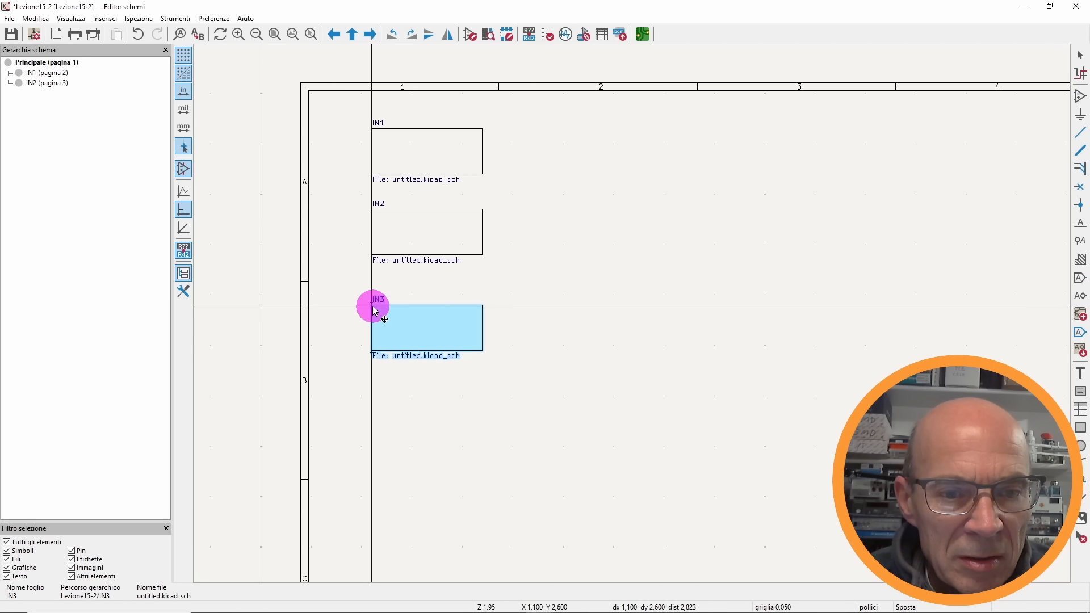
left_click(375, 311)
key("ctrl+d")
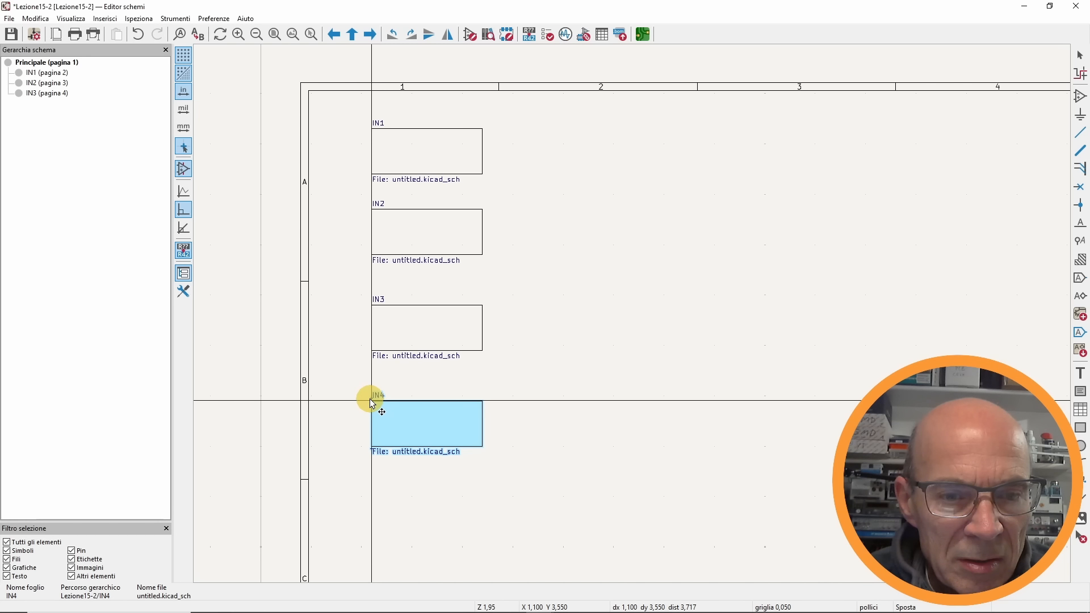
left_click(372, 403)
key("ctrl+d")
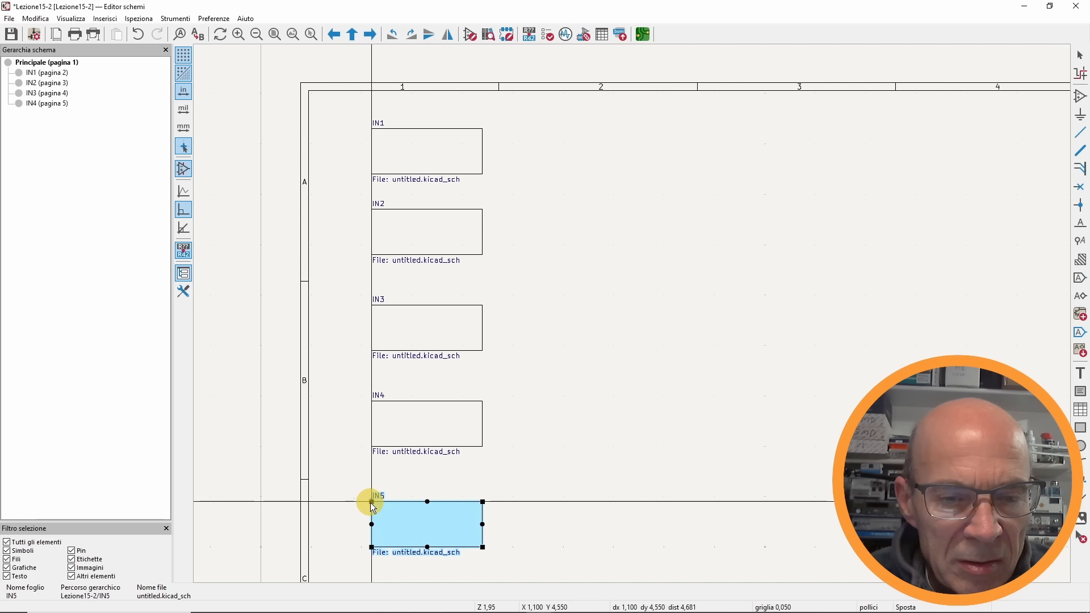
left_click(373, 506)
- Duplicate the sheet block three more times as IN6, IN7 and IN8 in a second column beside IN1, IN2 and IN3
key("ctrl+d")
left_click(553, 133)
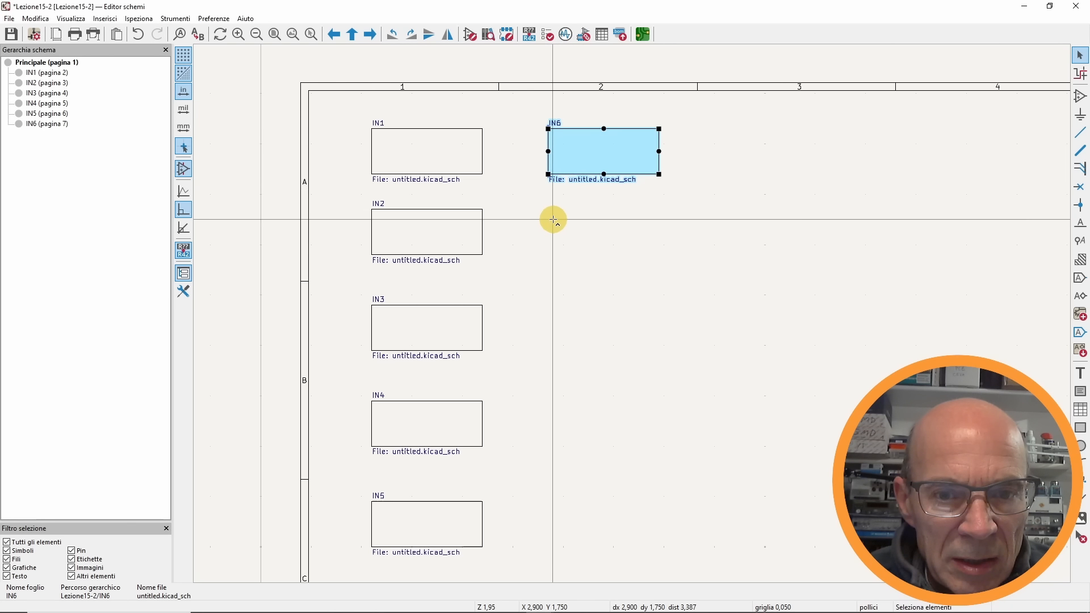
key("ctrl+d")
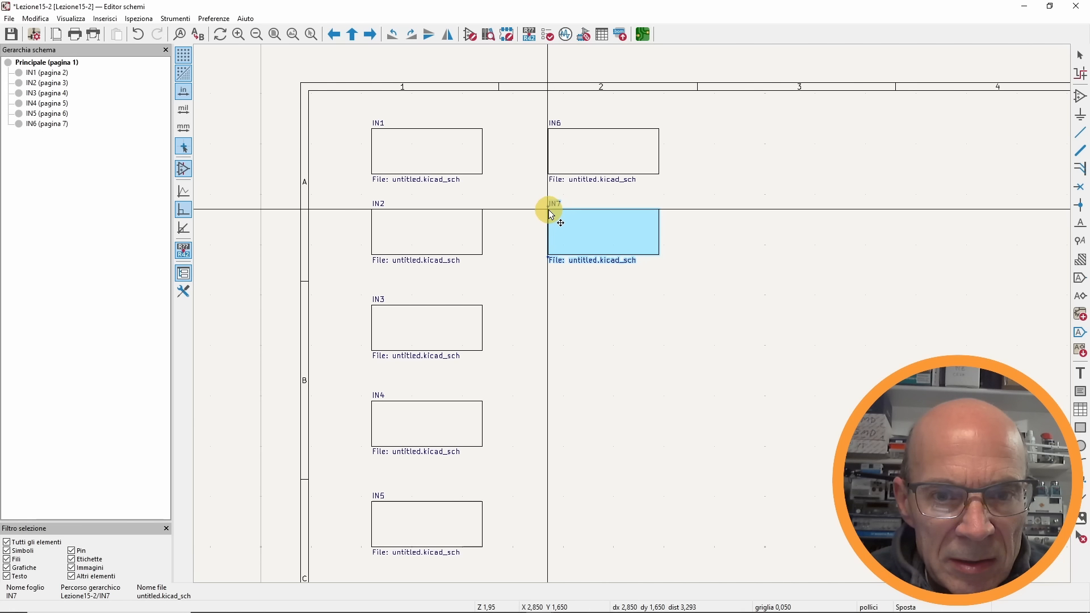
left_click(550, 213)
key("ctrl+d")
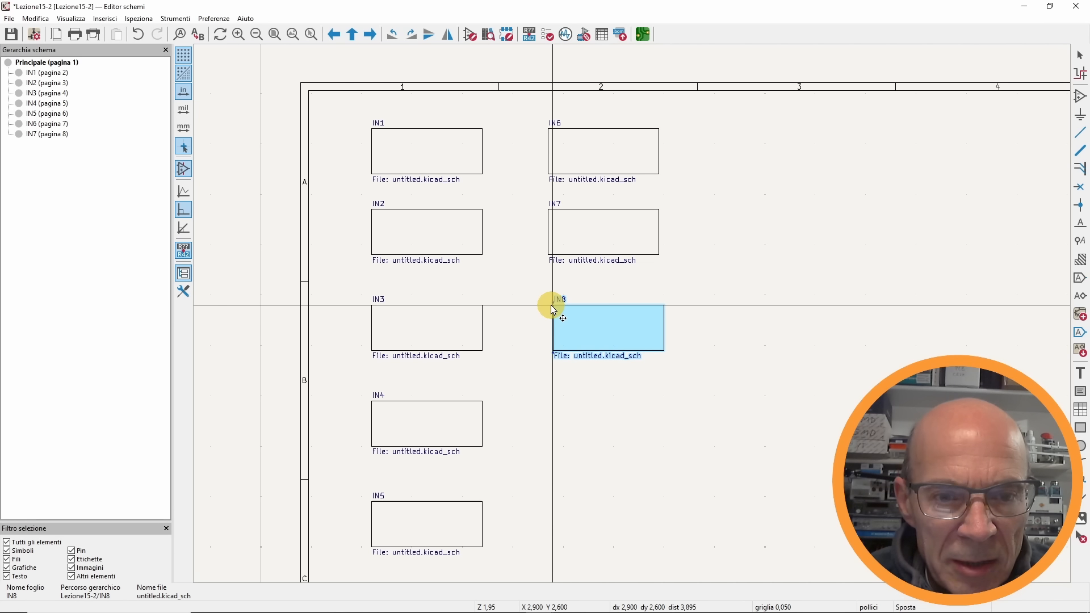
left_click(552, 307)
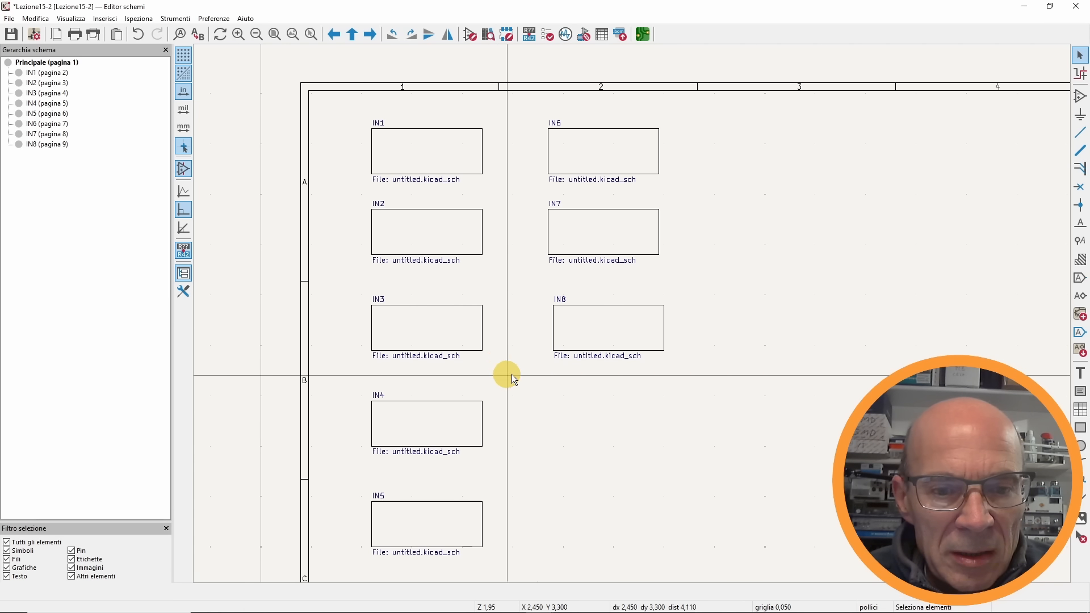
- Enter the IN8 sheet to check its optocoupler circuit and component references, and go back to the Principale sheet
double_click(574, 332)
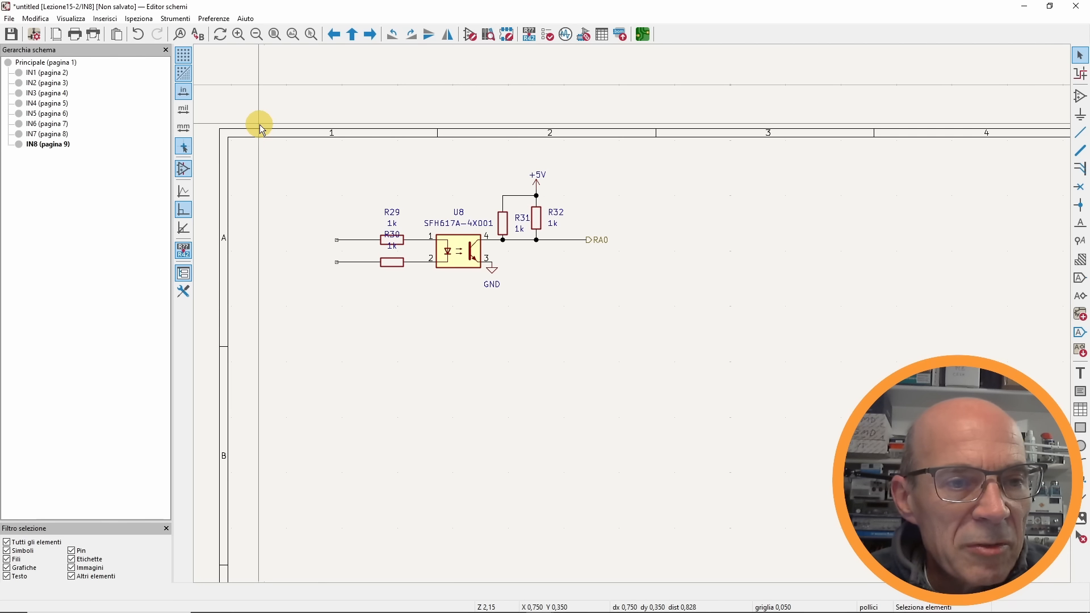
left_click(53, 64)
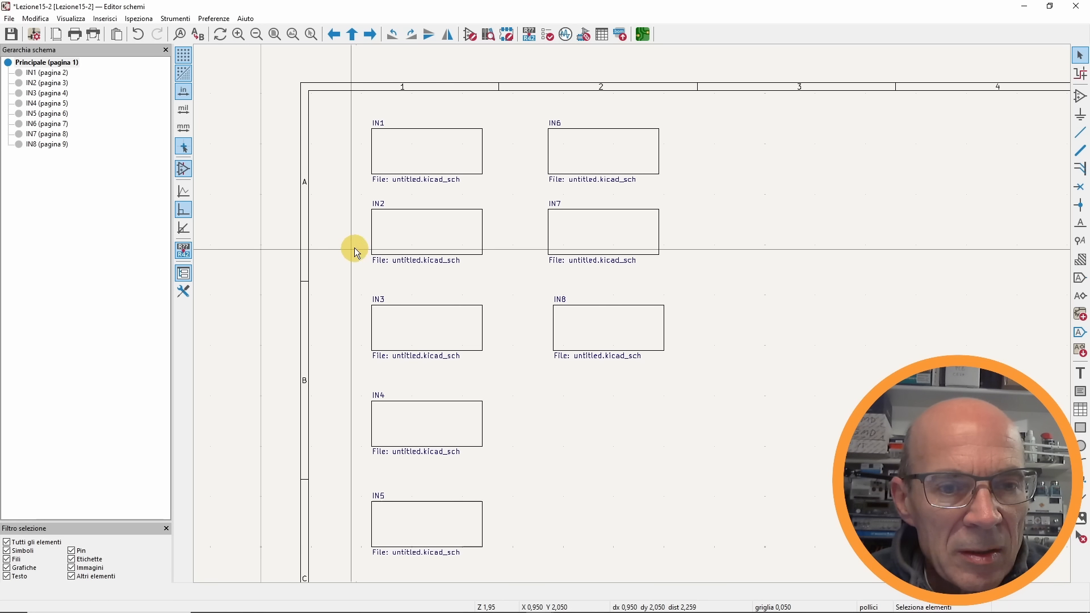
middle_click_drag(353, 246, 282, 202)
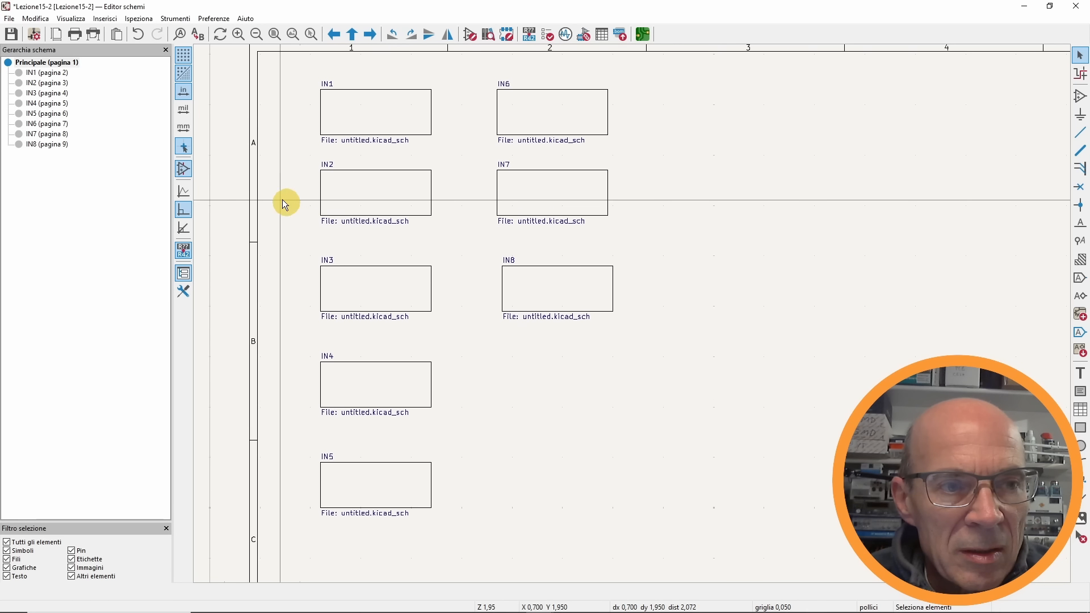
- Save the schematic and switch to the PCB editor
left_click(11, 35)
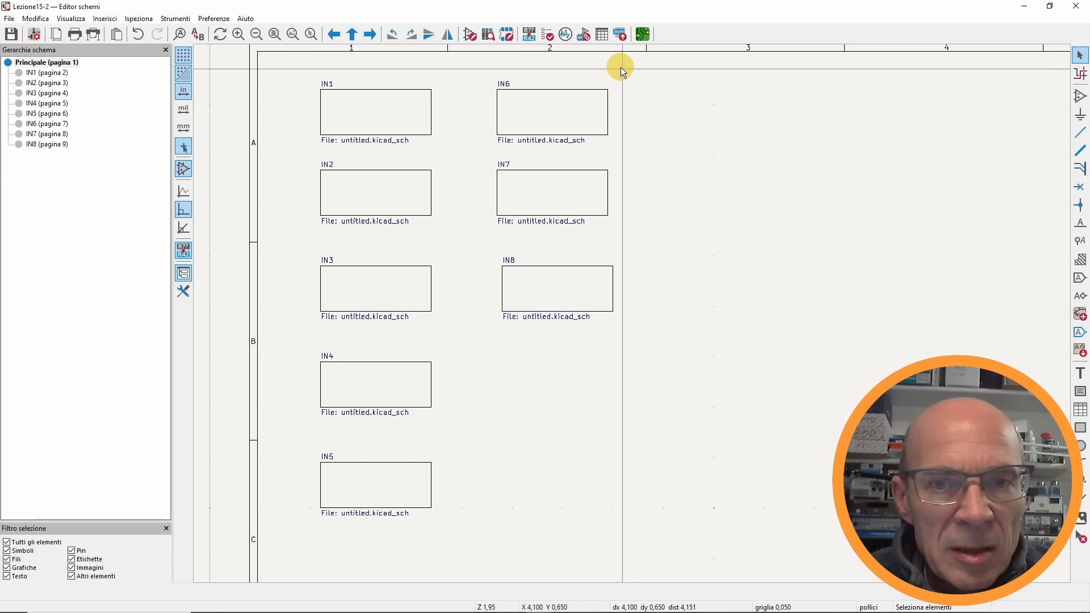
left_click(643, 35)
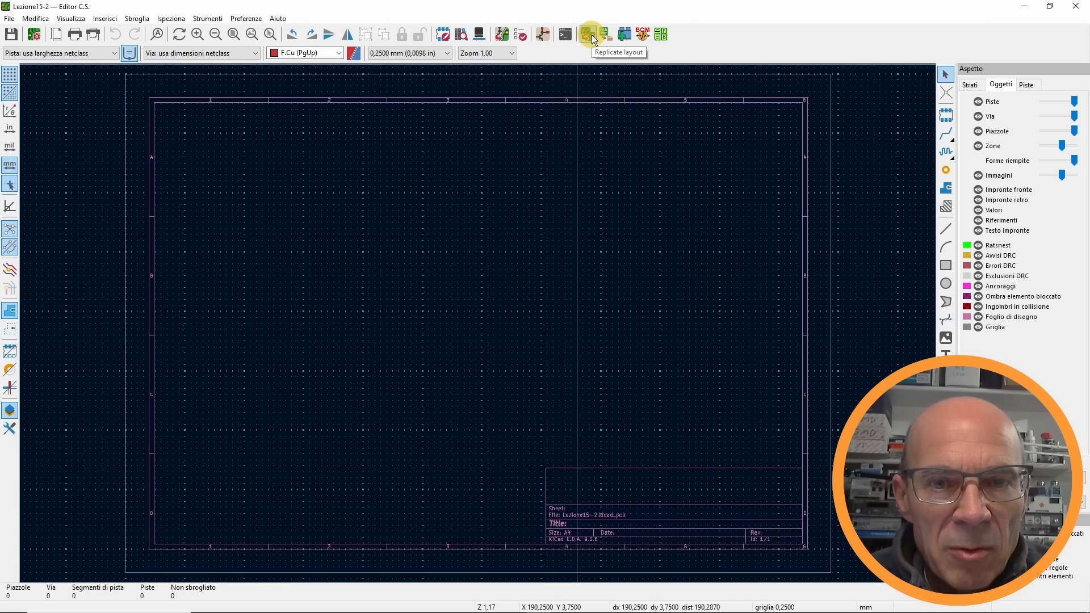
- In the PCB editor's plugin preferences, turn the Replicate layout button display off and on again, and close the preferences
left_click(236, 18)
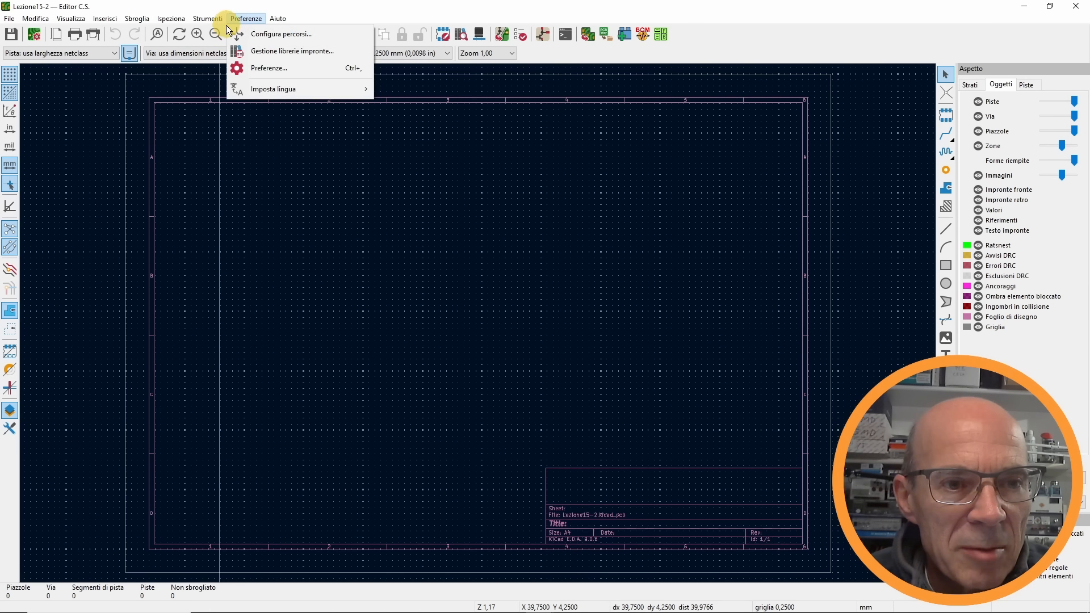
left_click(256, 68)
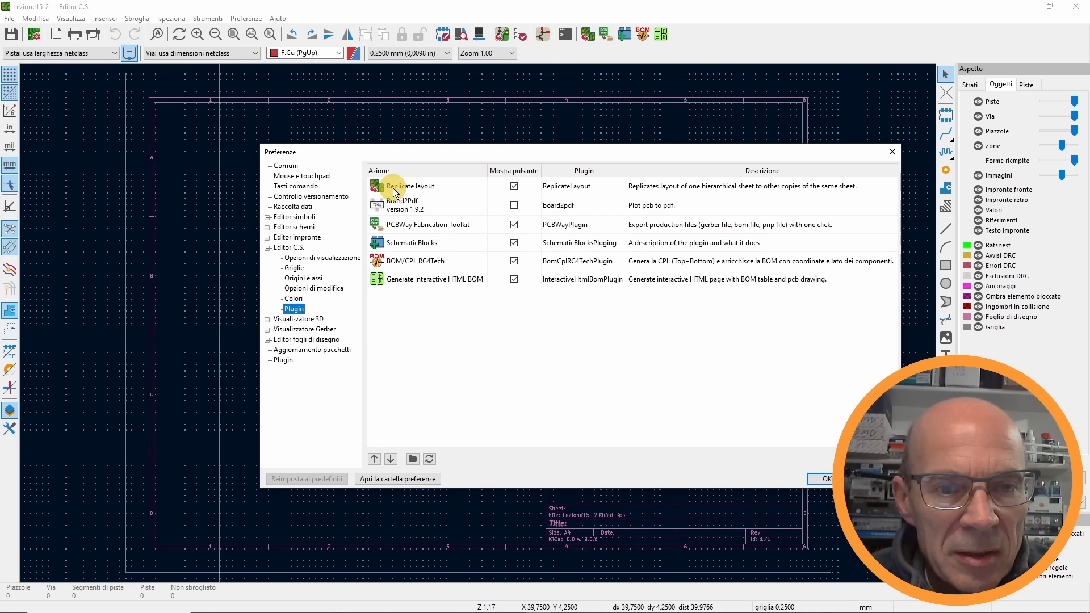
left_click(514, 187)
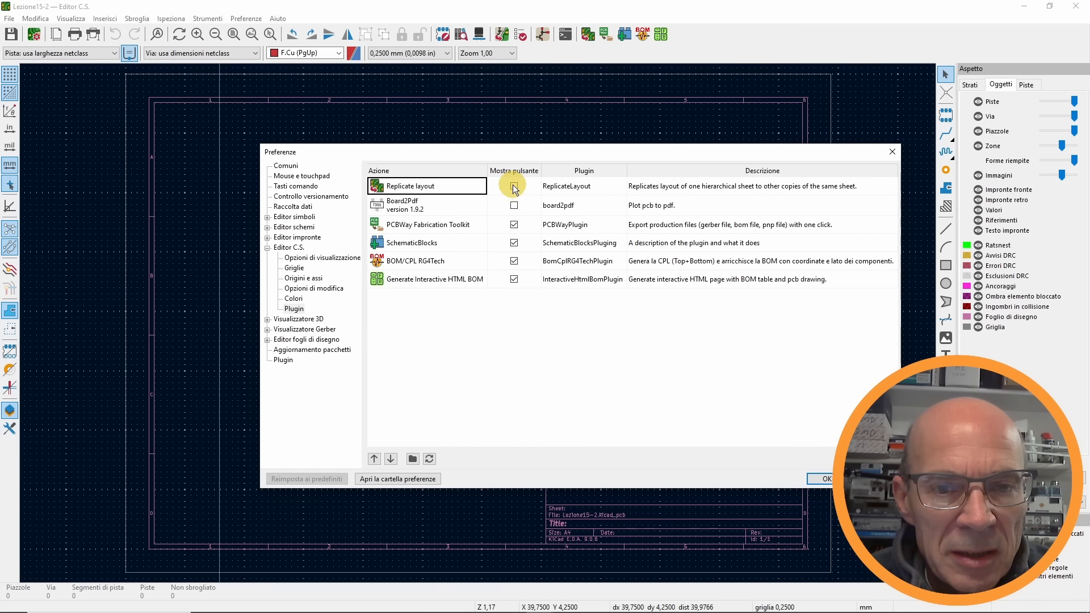
left_click(513, 186)
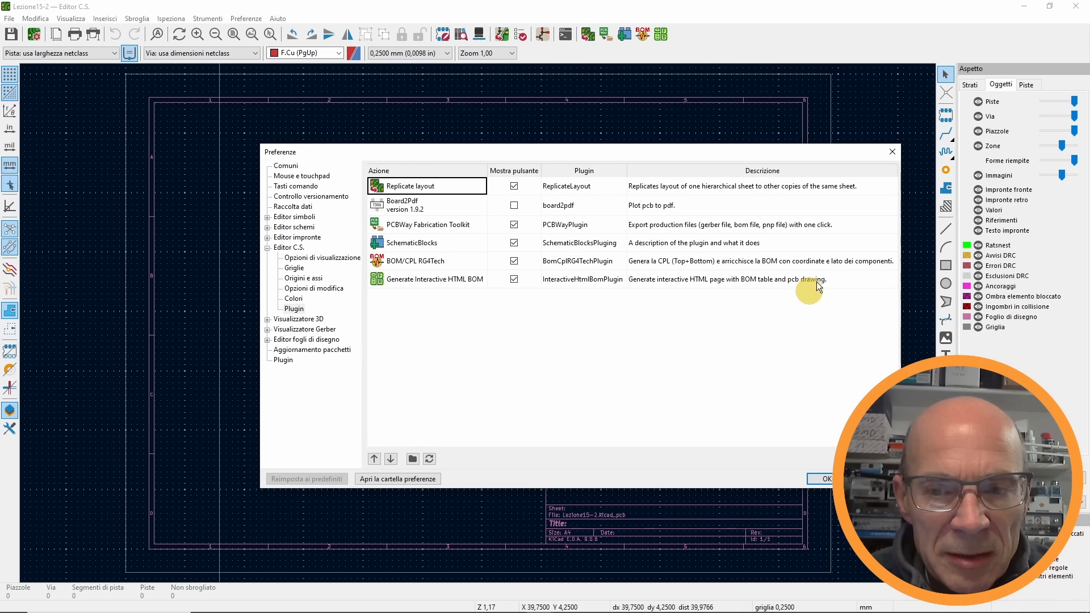
left_click(892, 154)
- Update the PCB from the schematic and place the imported footprints in the upper-middle area of the drawing sheet
left_click(500, 35)
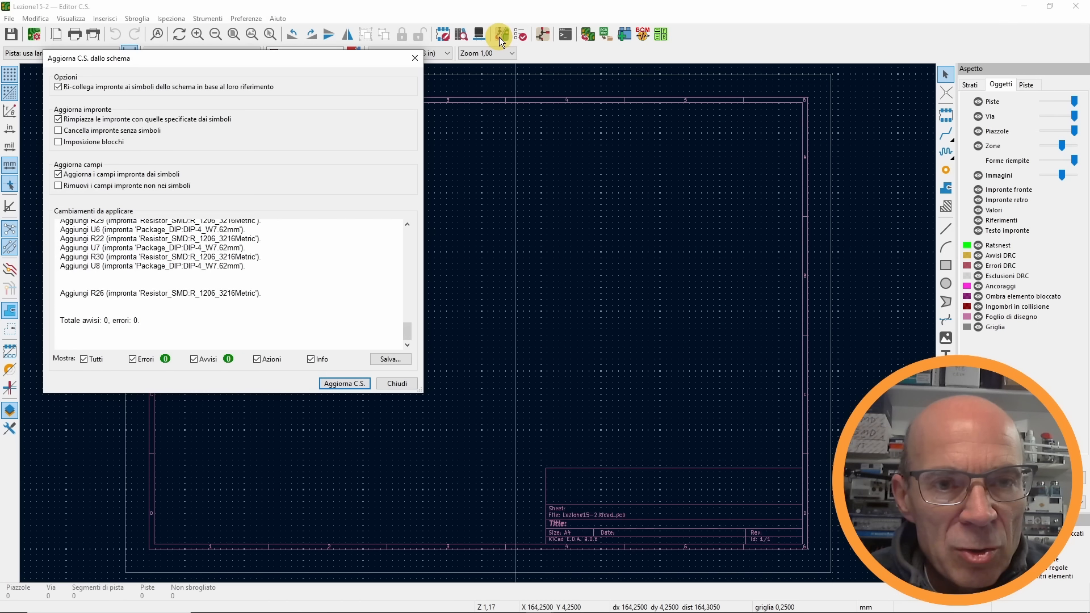
left_click(342, 386)
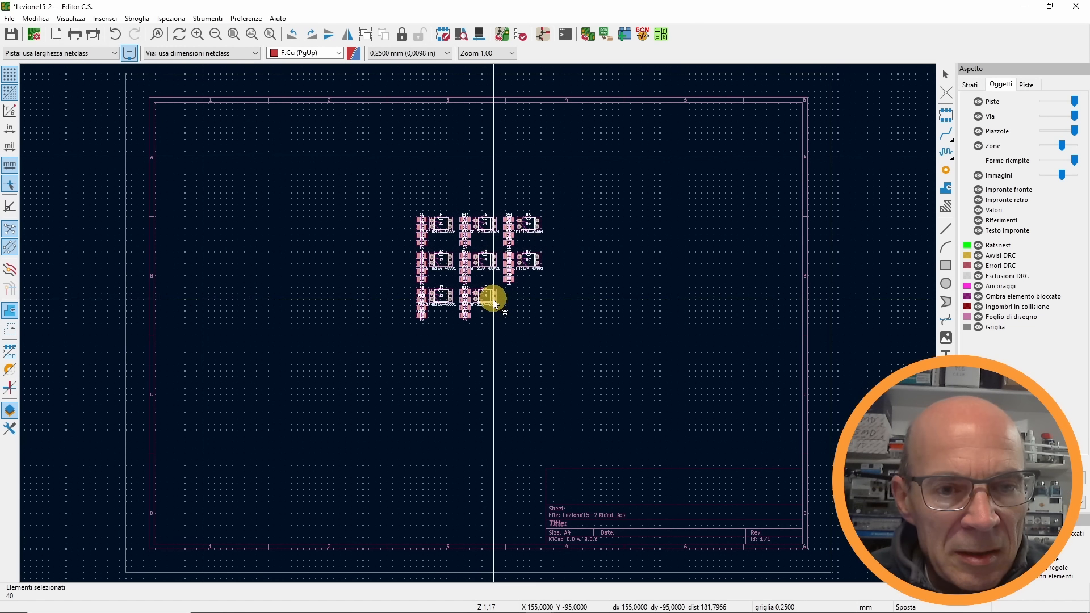
left_click(493, 301)
- Move the U1 optocoupler with resistors R4, R5, R6 and R8 up and to the left, away from the other footprint groups
scroll(490, 310, "up", 1)
scroll(478, 326, "up", 3)
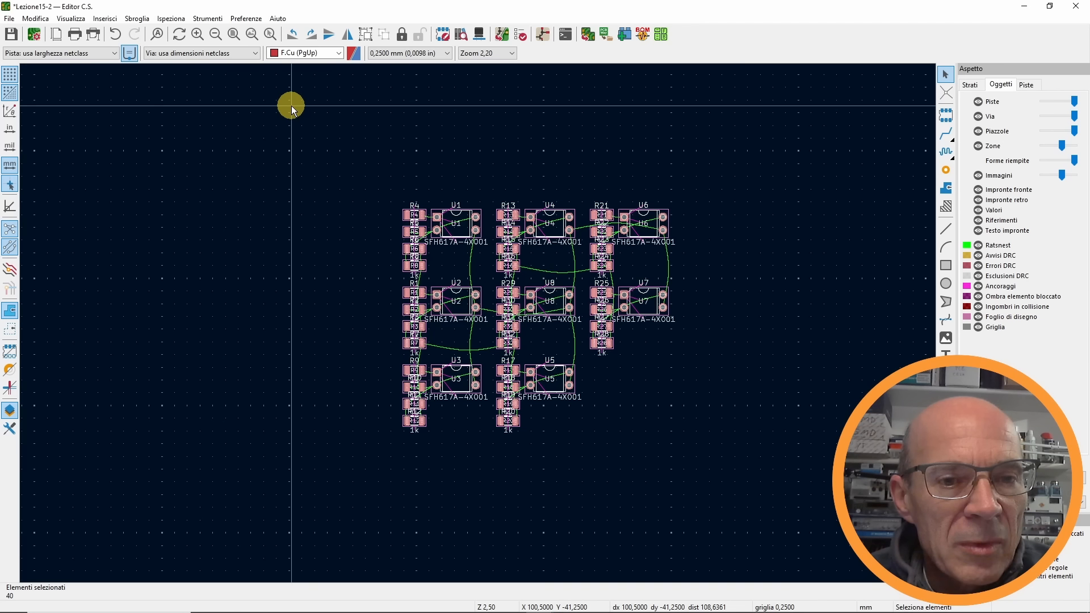
left_click_drag(375, 185, 379, 152)
left_click(461, 144)
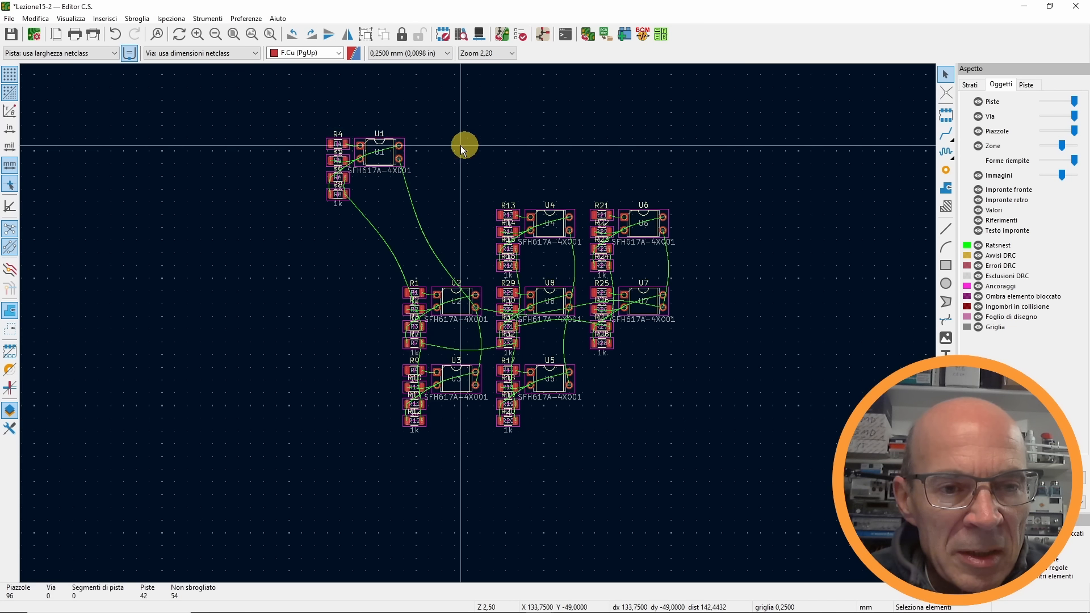
scroll(380, 125, "up", 2)
middle_click_drag(571, 396, 559, 291)
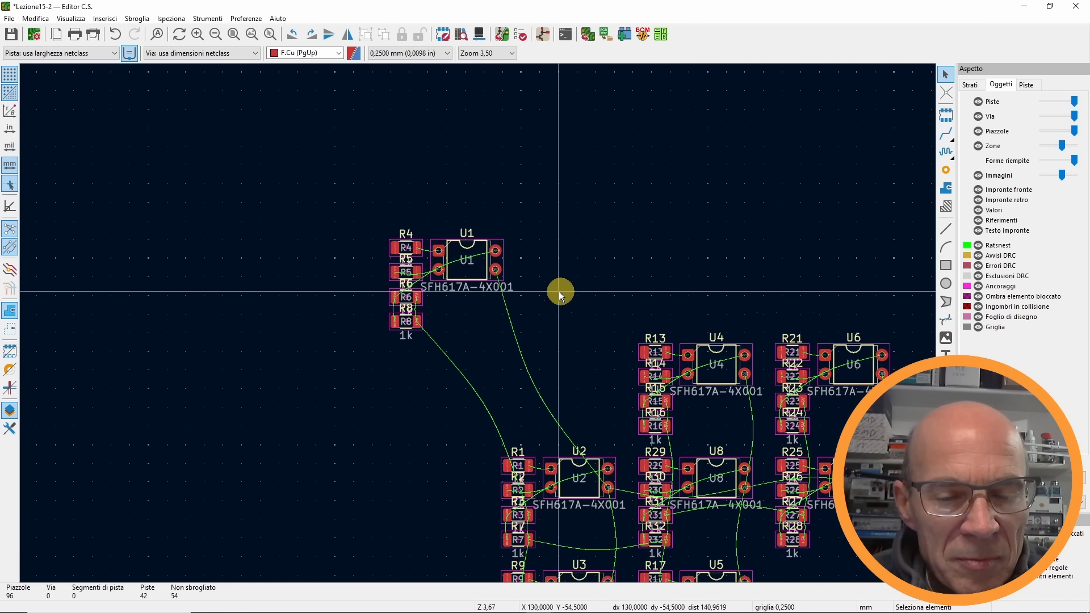
- Arrange R4 and R5 stacked on the left of optocoupler U1, and R6 and R8 stacked on its right
scroll(405, 252, "up", 3)
left_click_drag(432, 306, 409, 284)
left_click(412, 248)
left_click_drag(411, 245, 416, 244)
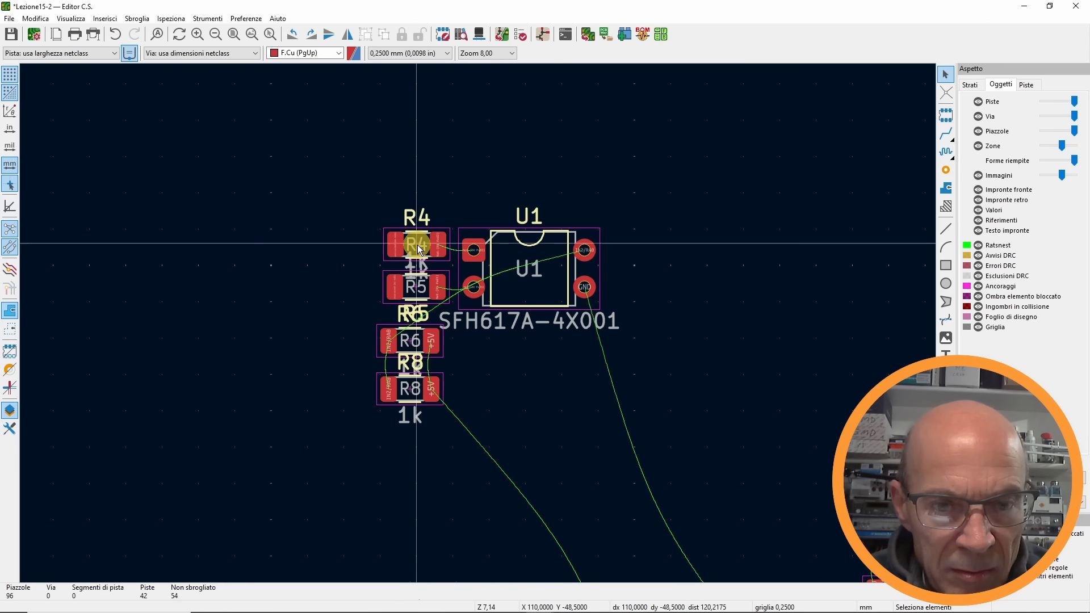
left_click_drag(410, 341, 645, 250)
left_click_drag(414, 395, 650, 292)
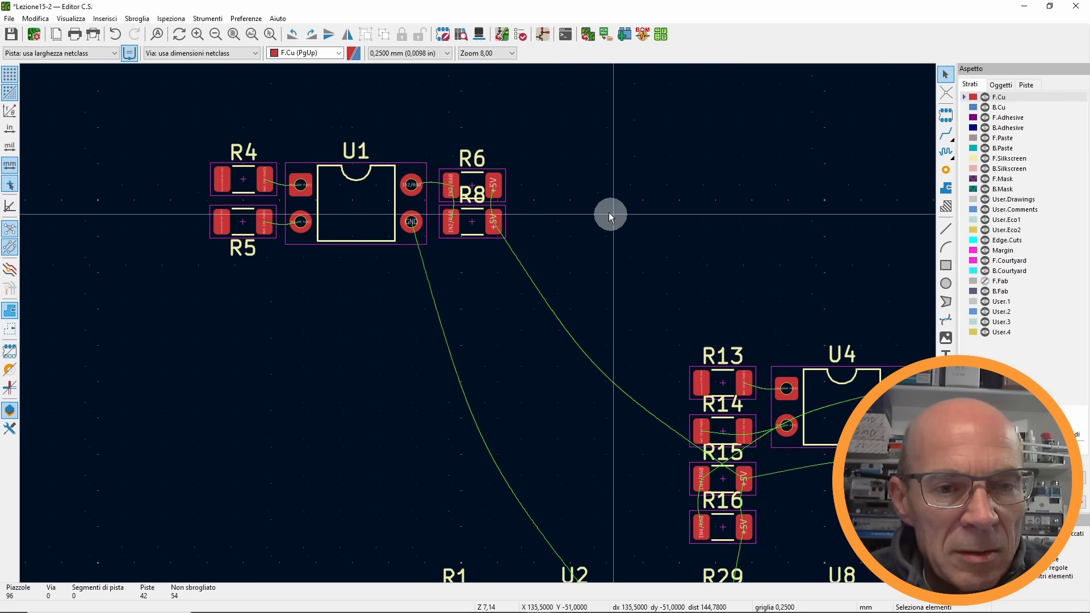
- Replicate U1's layout to destination sheets IN1 and IN3 to IN8, with Tracks, Zones, Text and Drawings included
middle_click_drag(608, 212, 593, 202)
scroll(470, 324, "down", 4)
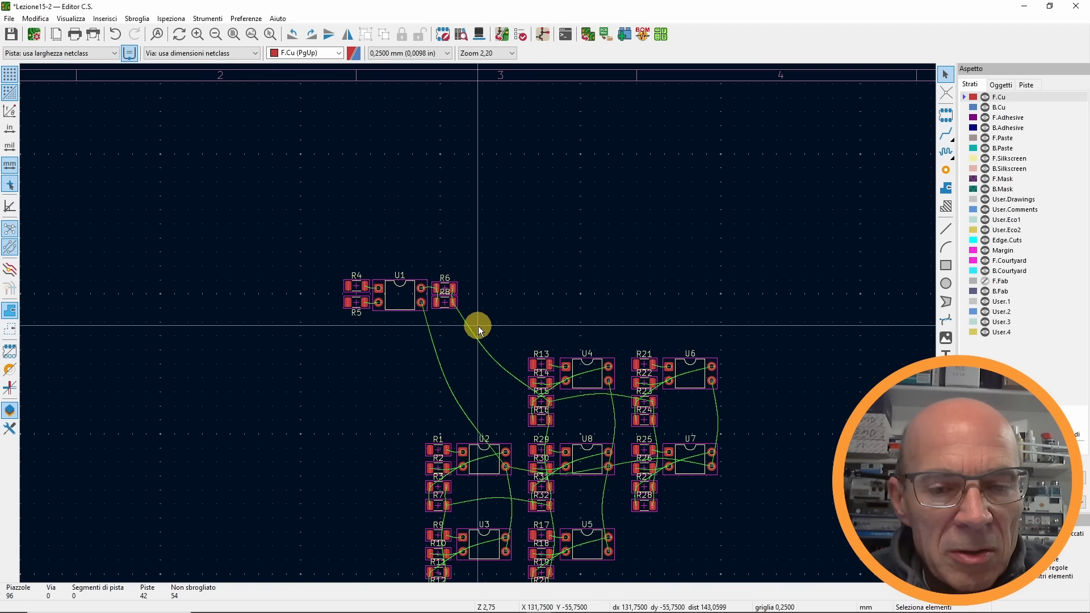
middle_click_drag(477, 325, 451, 263)
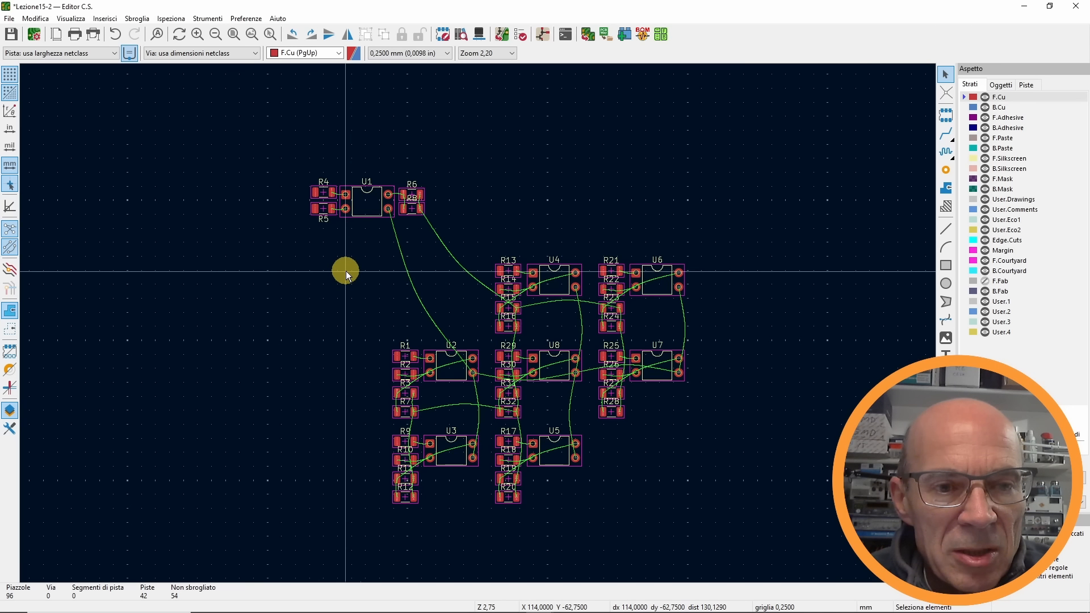
left_click(368, 205)
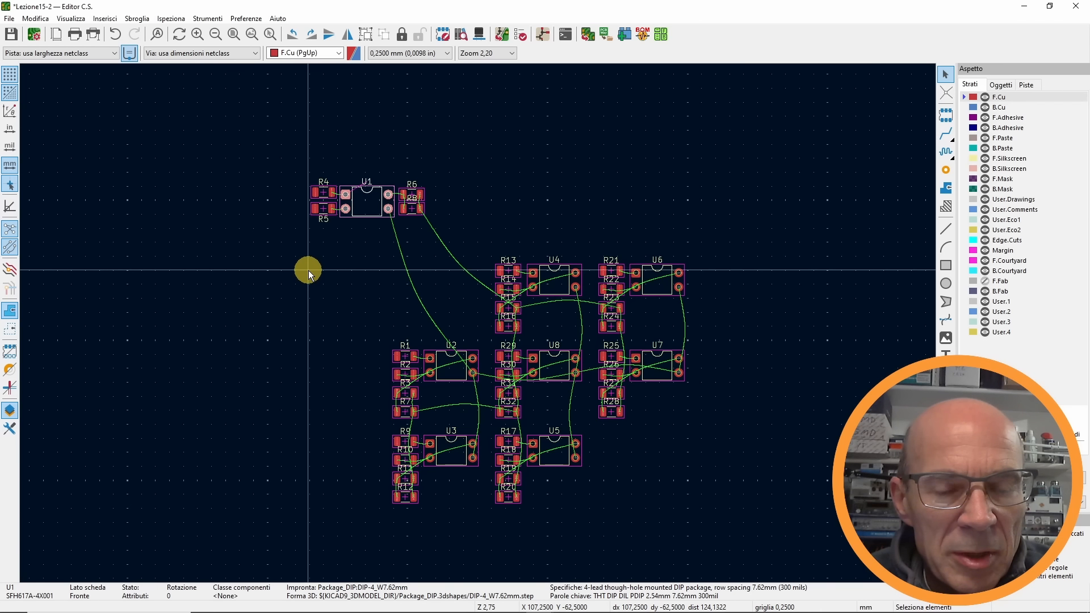
left_click(591, 35)
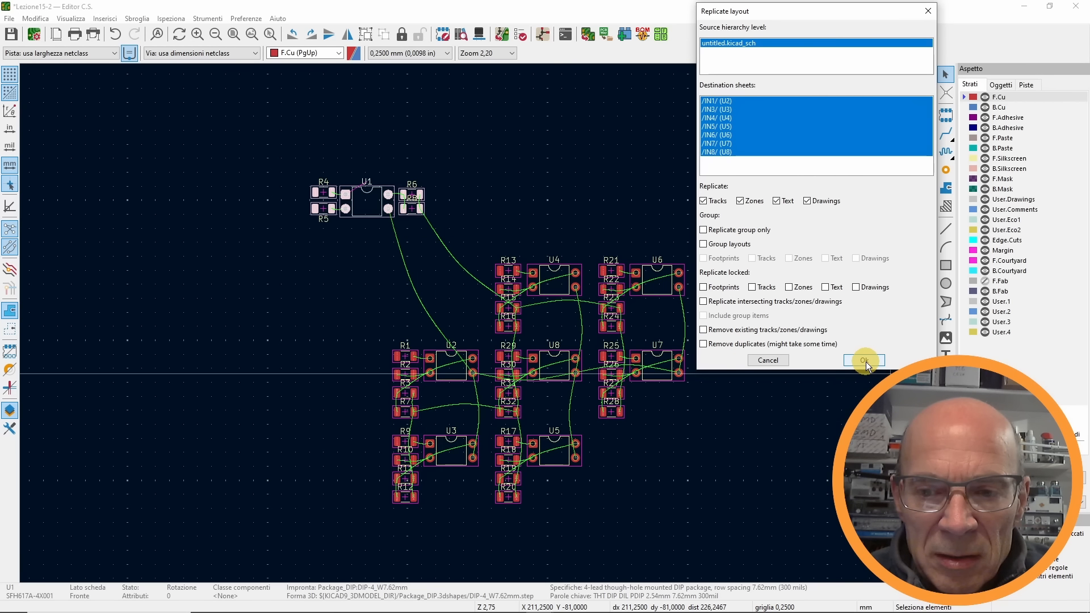
left_click(864, 361)
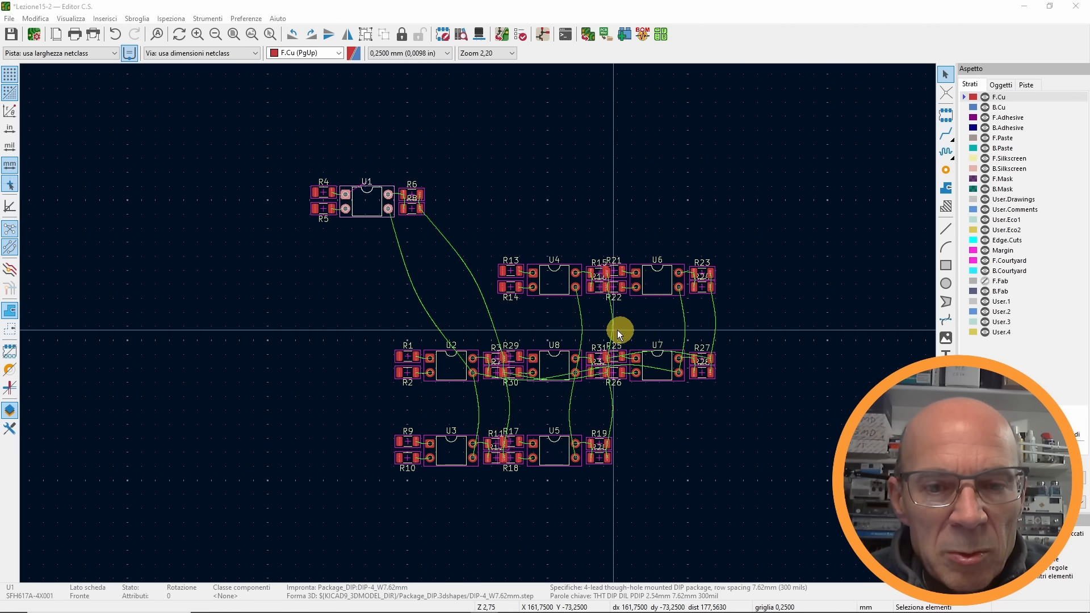
- Move the U4 optocoupler group with R13 to R16 into the empty area well below and to the left of U1
scroll(487, 317, "up", 3)
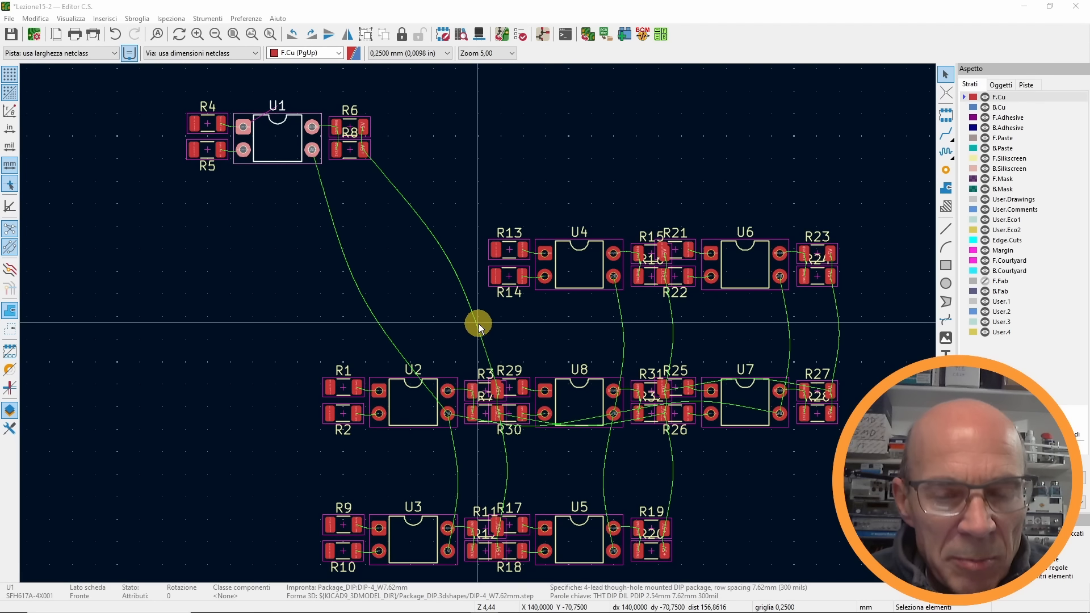
scroll(479, 323, "down", 1)
left_click_drag(458, 239, 627, 309)
key("m")
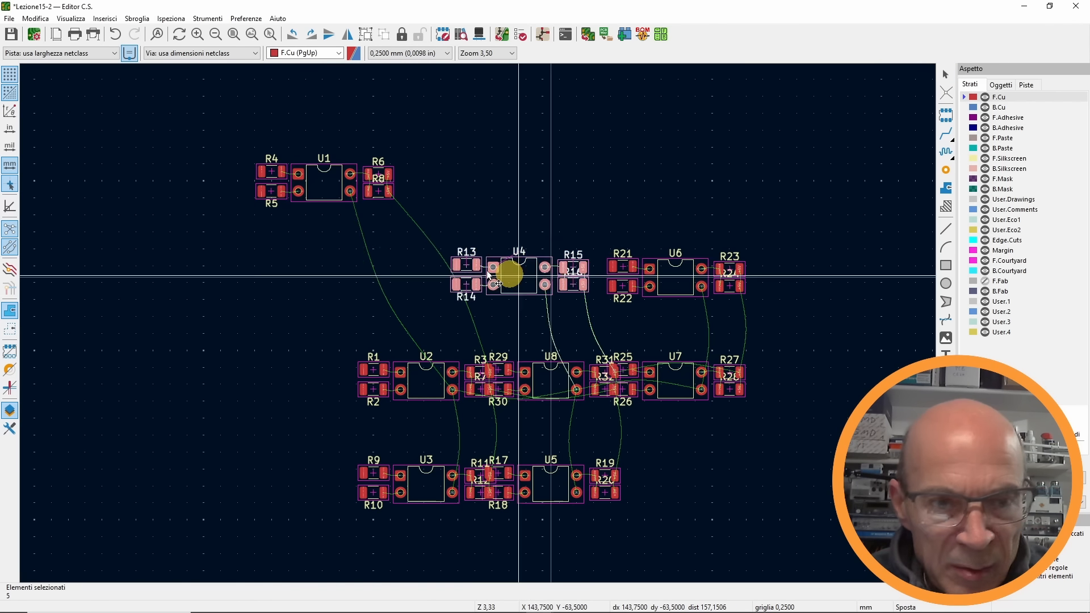
left_click(323, 240)
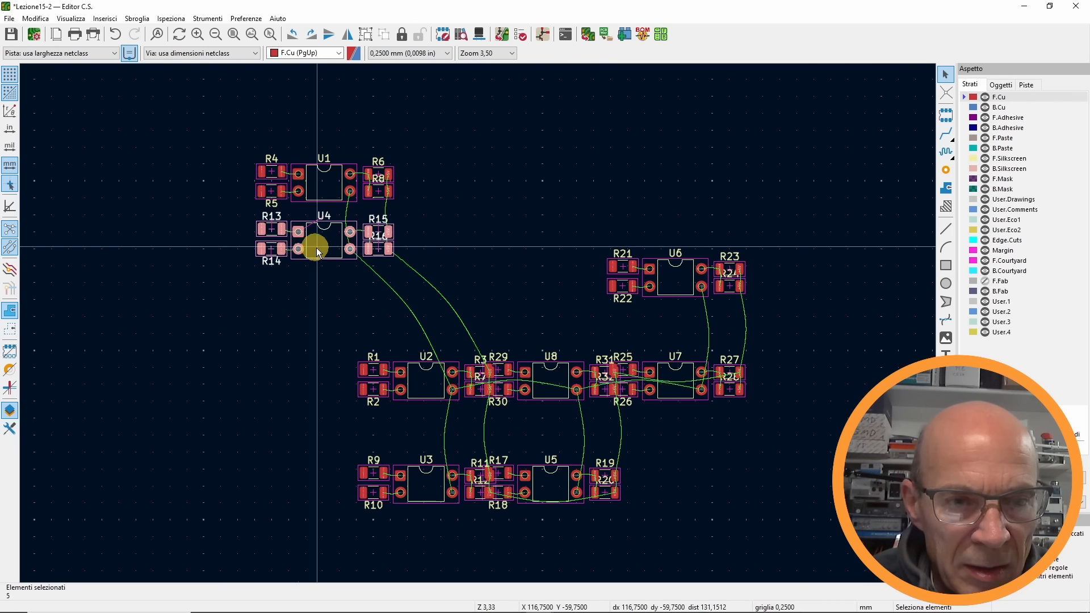
key("m")
left_click(200, 441)
- Stack the U2, U3 and U4 optocoupler groups with their resistors in a column directly below U1
left_click_drag(335, 340, 503, 409)
left_click_drag(451, 389, 350, 250)
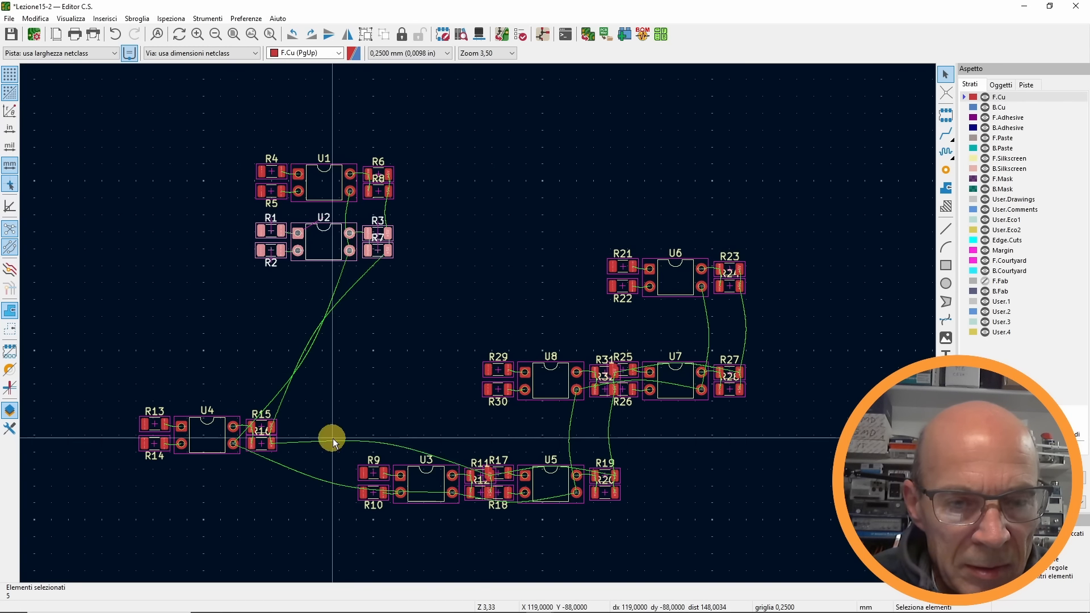
left_click_drag(334, 441, 503, 513)
left_click_drag(425, 484, 324, 308)
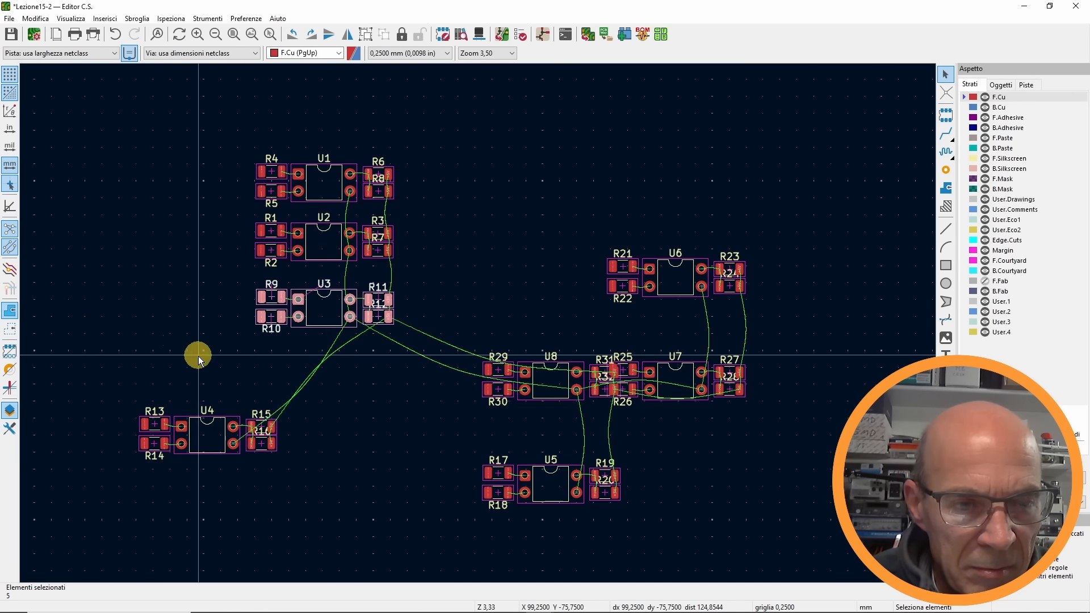
left_click_drag(126, 392, 291, 469)
left_click_drag(207, 434, 323, 371)
- Continue the column below U4 with the U5, U6, U7 and U8 optocoupler groups and their resistors
left_click_drag(639, 440, 473, 534)
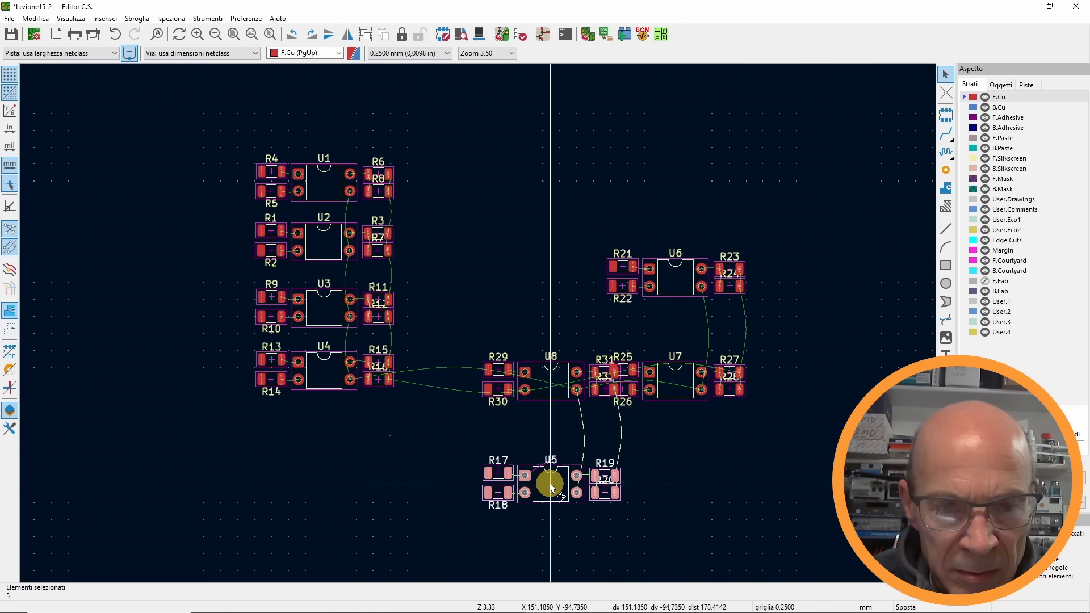
left_click_drag(551, 484, 323, 437)
left_click_drag(759, 241, 595, 310)
left_click_drag(675, 277, 323, 500)
middle_click_drag(341, 492, 379, 391)
left_click_drag(796, 243, 361, 465)
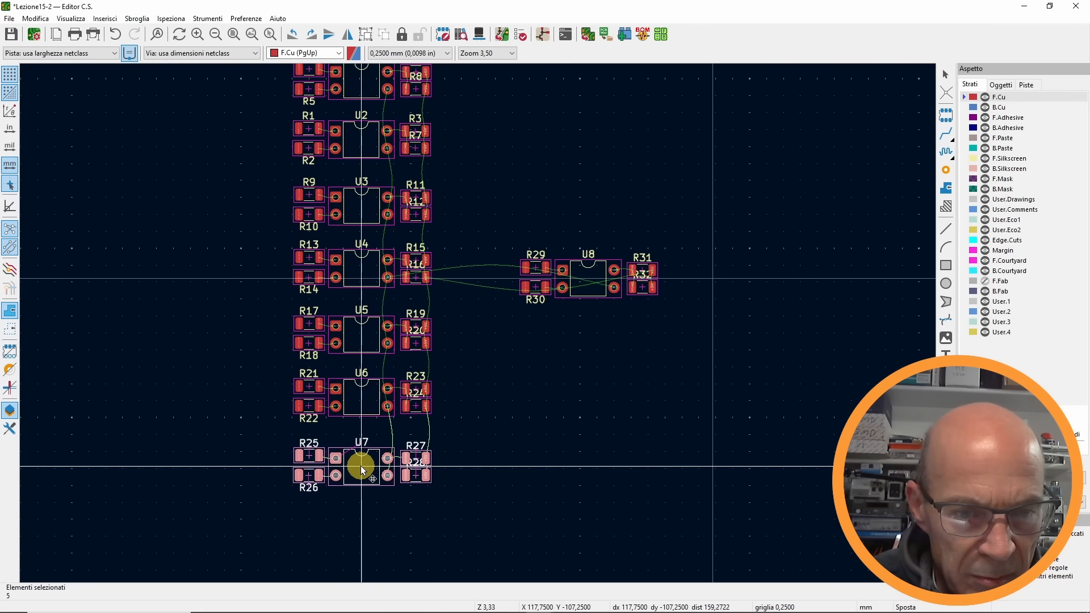
left_click_drag(676, 243, 525, 304)
left_click_drag(614, 287, 385, 537)
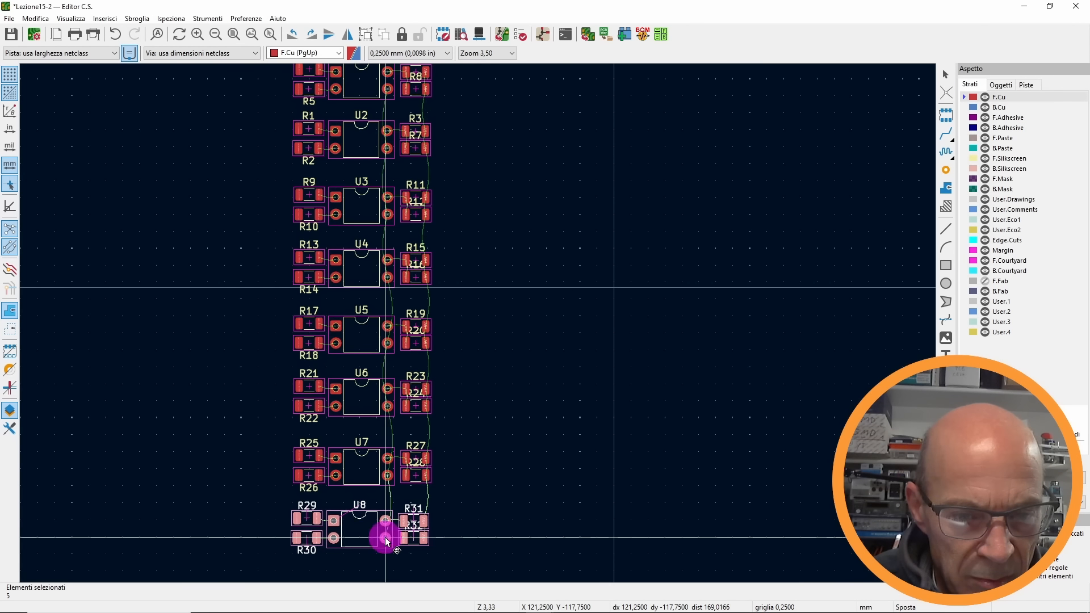
left_click(518, 454)
scroll(519, 454, "down", 1)
middle_click_drag(518, 454, 511, 411)
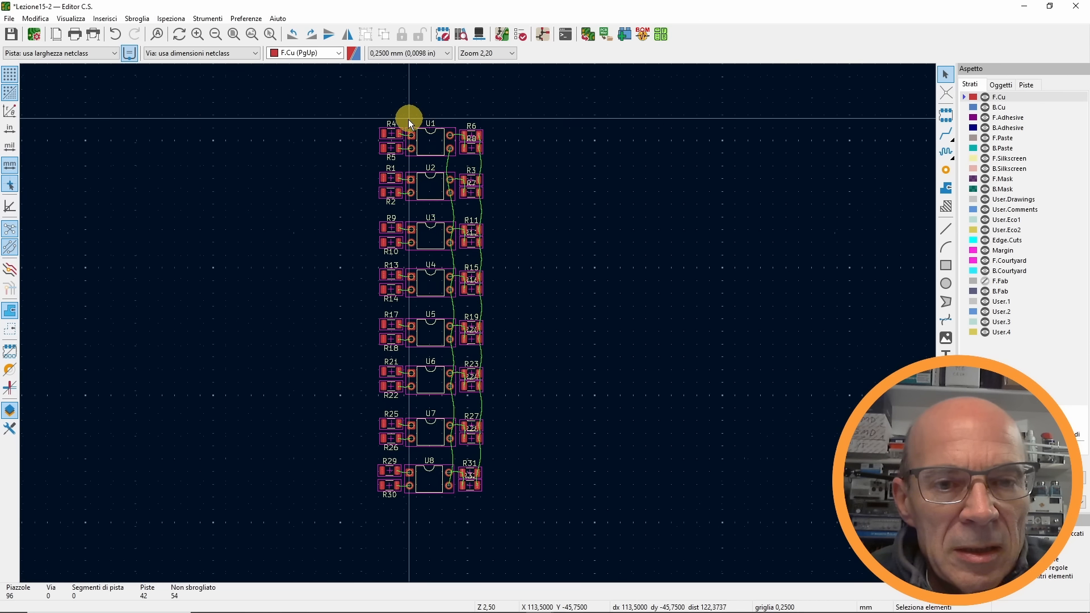
- Flip resistor R4 to the back side of the board and place it above R5, beside U1
scroll(409, 117, "up", 2)
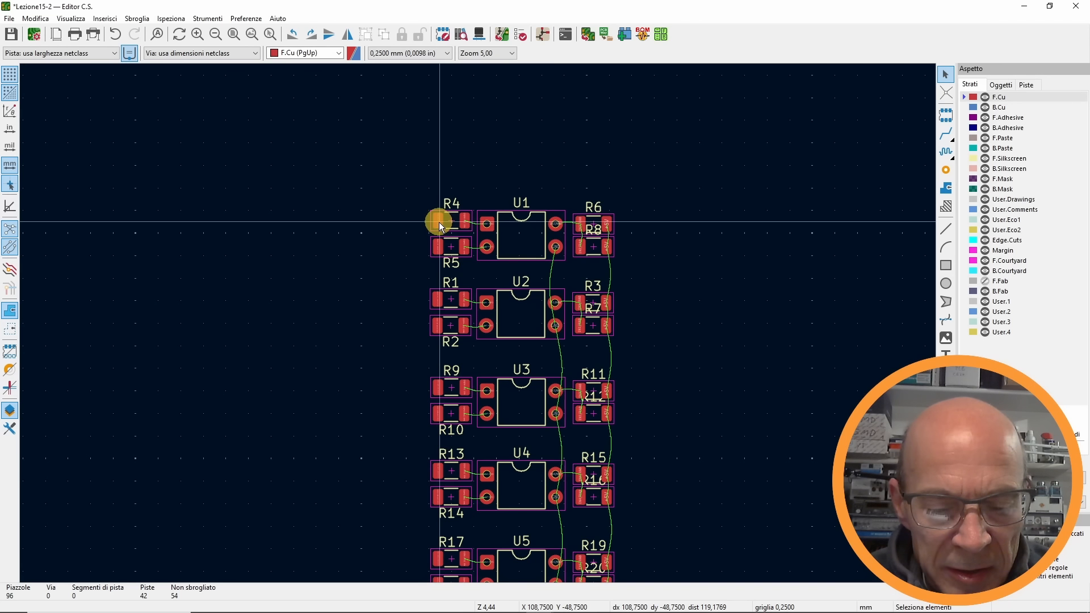
left_click_drag(441, 222, 446, 216)
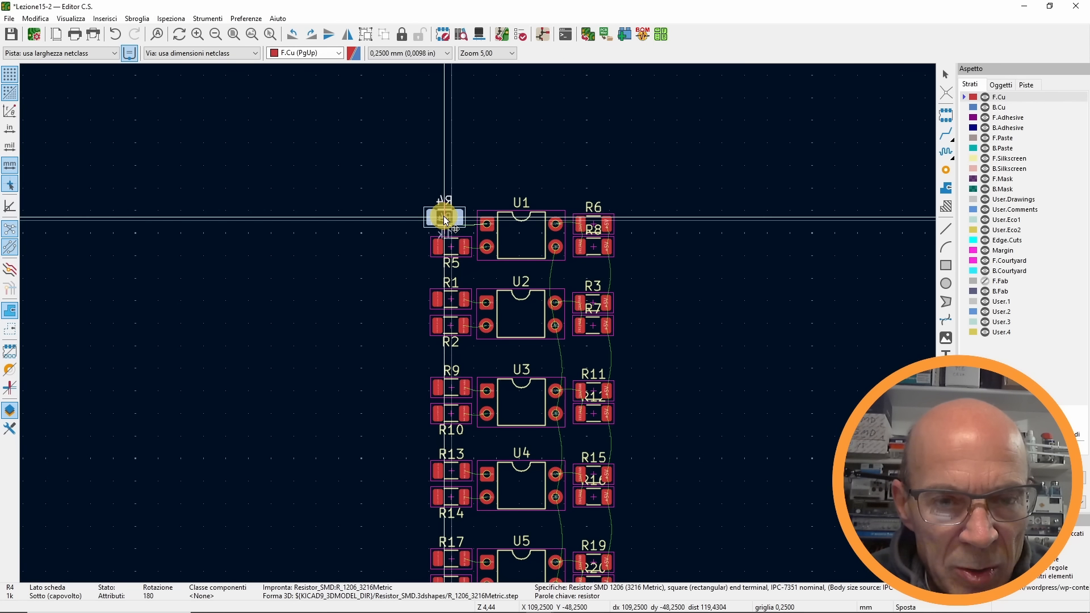
key("f")
left_click(452, 222)
- Replicate U1's layout with the flipped R4 to all listed destination sheets, IN1 and IN3 to IN8
left_click(519, 243)
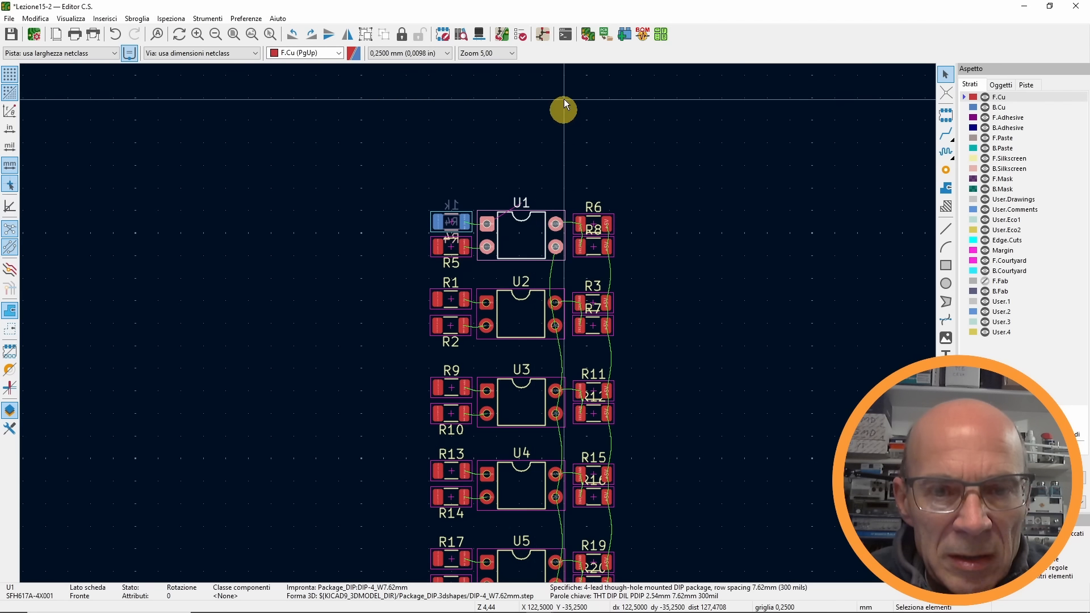
left_click(587, 35)
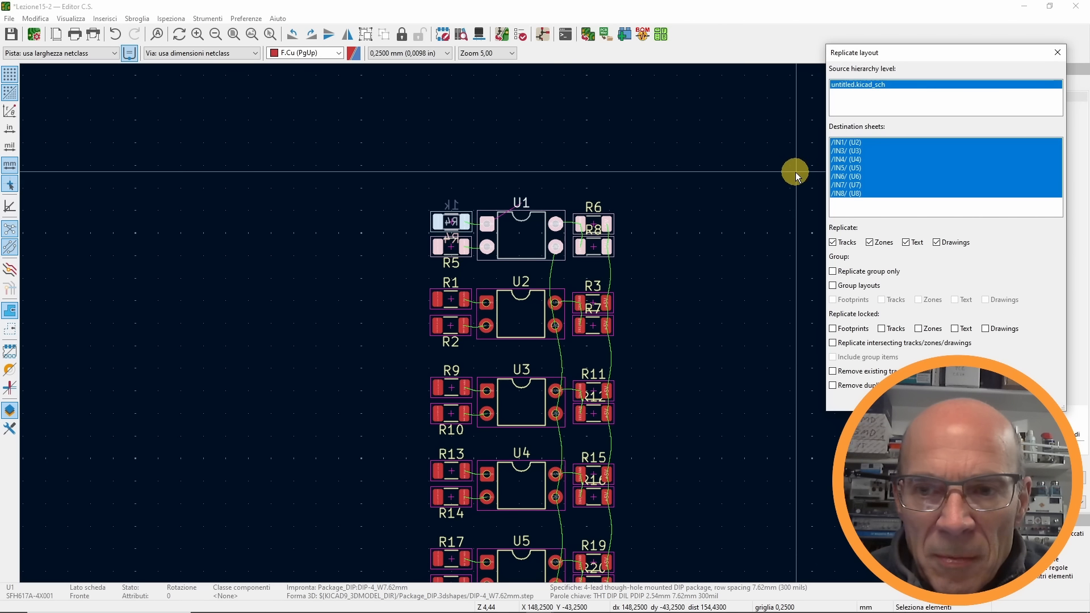
left_click_drag(907, 56, 744, 32)
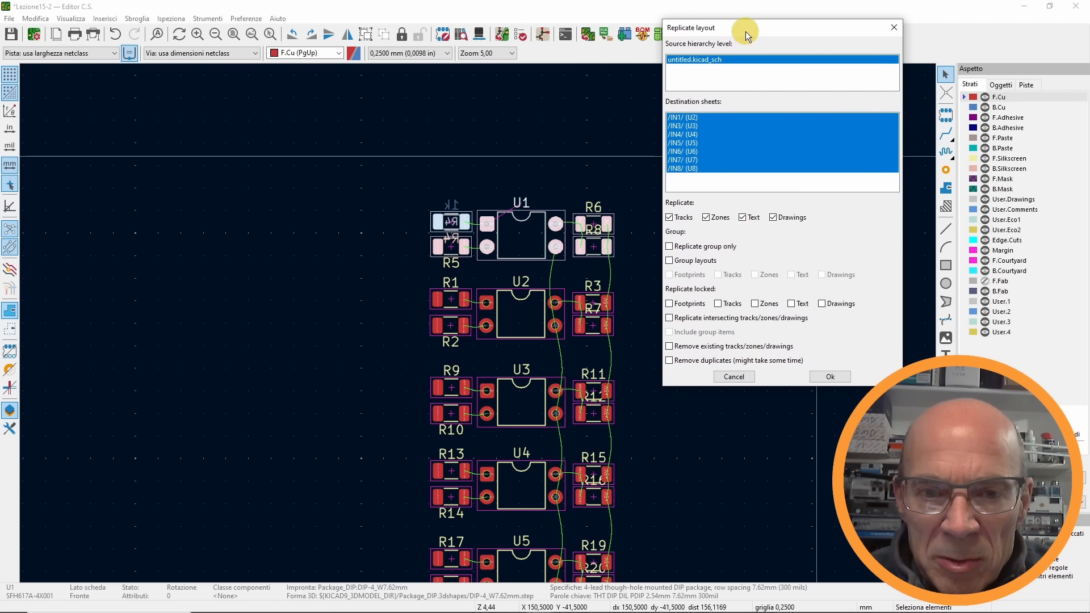
left_click(824, 377)
- Examine the resistor placement and board side in each of the eight optocoupler groups from U1 to U8
scroll(660, 335, "down", 5)
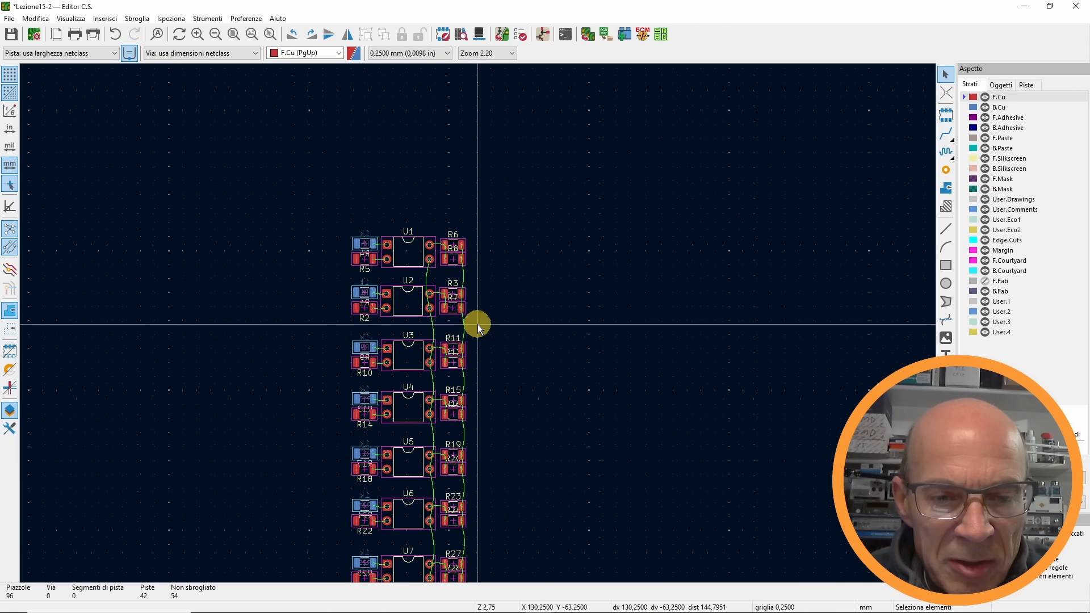
middle_click_drag(513, 402, 542, 345)
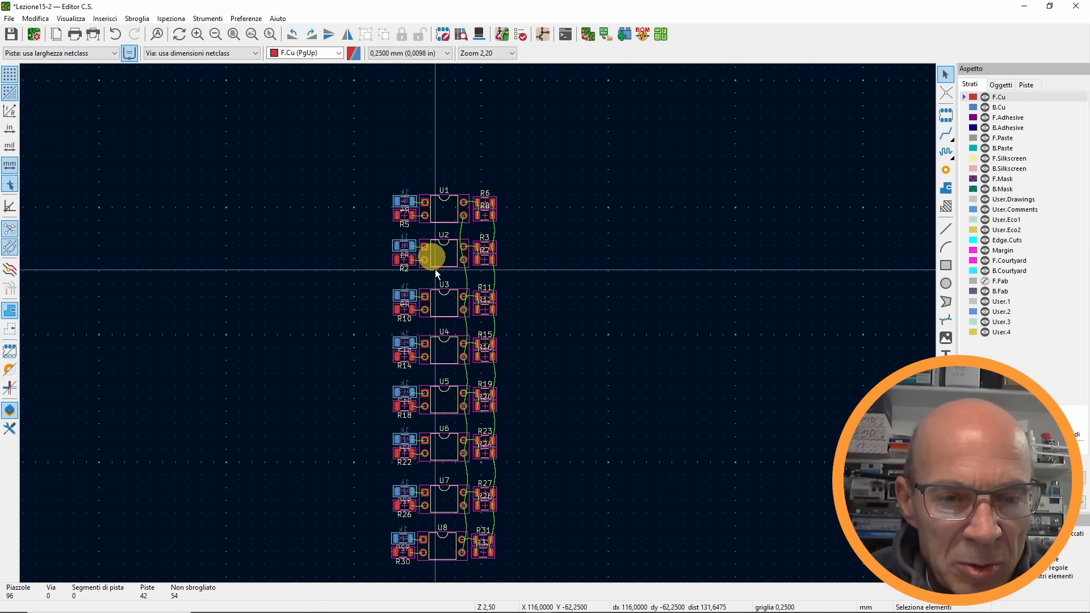
scroll(429, 475, "up", 2)
scroll(478, 324, "up", 1)
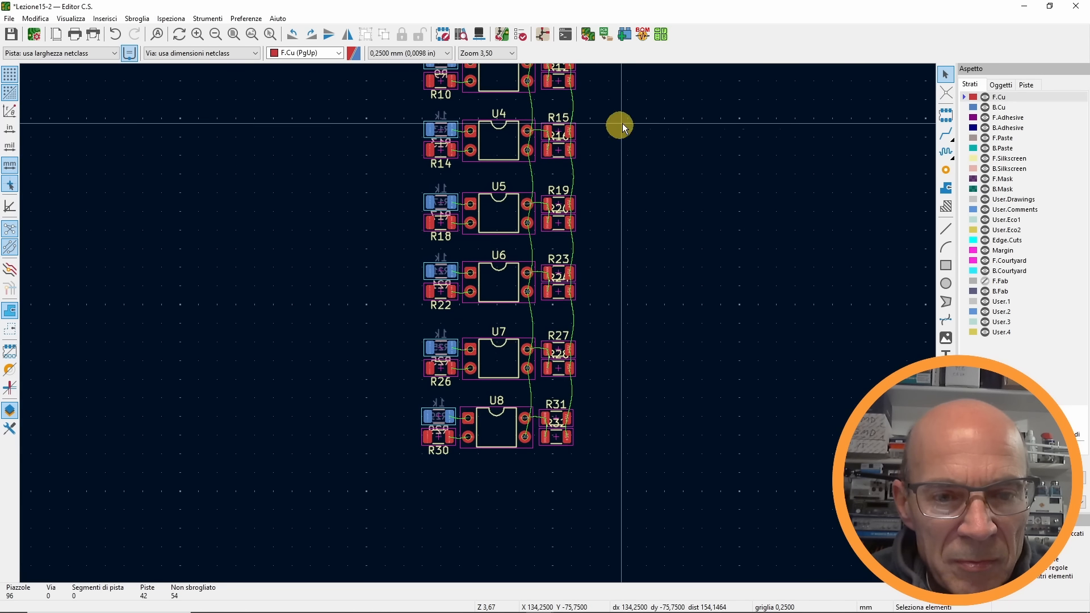
middle_click_drag(623, 124, 617, 343)
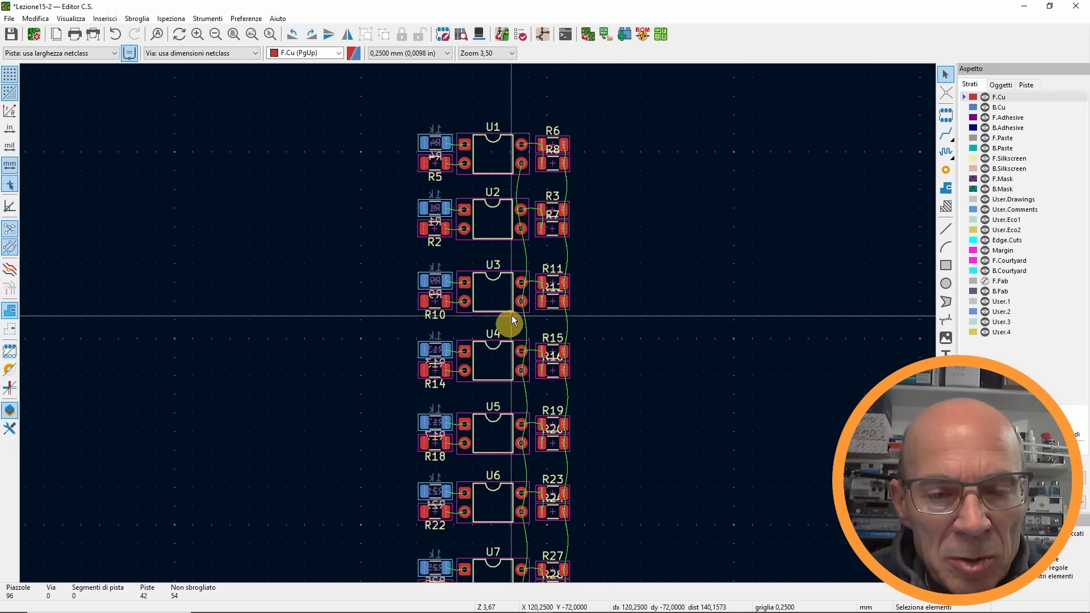
scroll(478, 167, "up", 2)
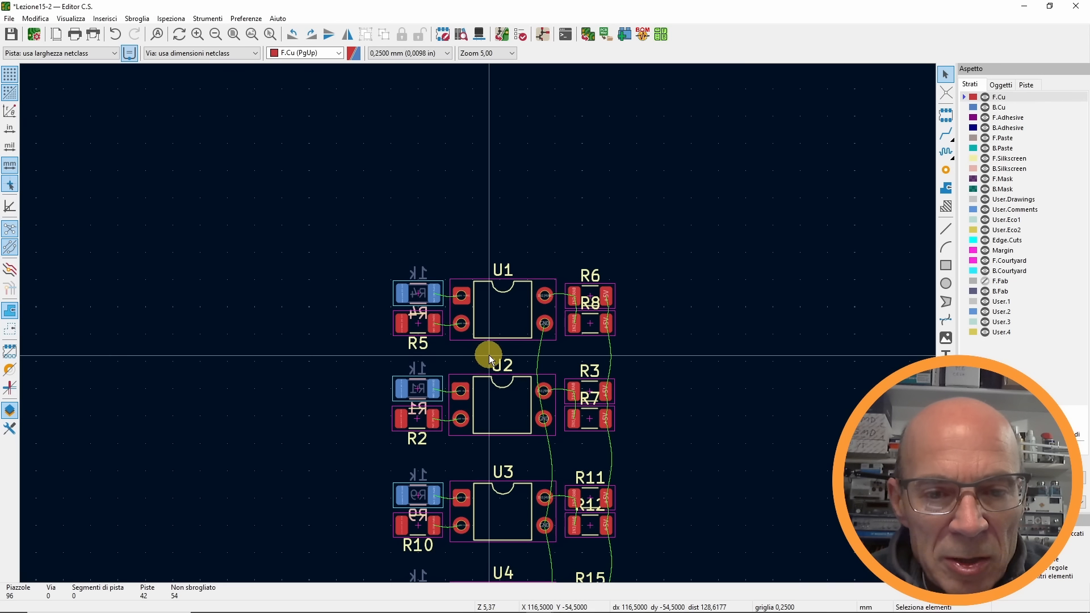
scroll(510, 358, "up", 1)
scroll(478, 328, "up", 3)
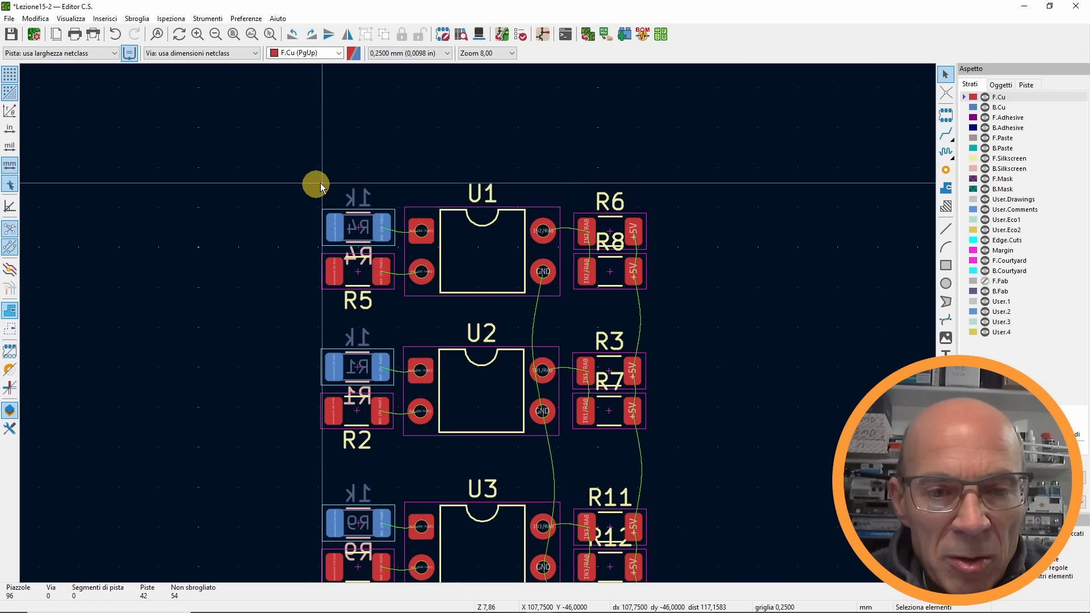
- Route front-copper tracks from R5 to U1, from U1 to R6, and between the matching pads of R6 and R8
left_click(945, 133)
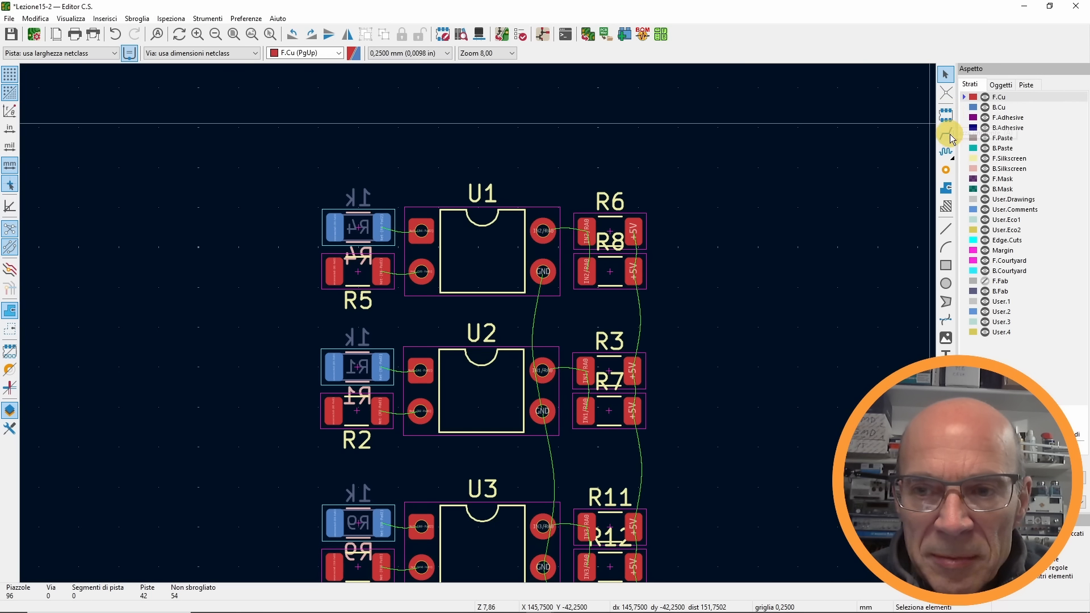
left_click(420, 233)
left_click(382, 272)
left_click(420, 271)
left_click(543, 230)
left_click(586, 230)
left_click(586, 231)
left_click(587, 271)
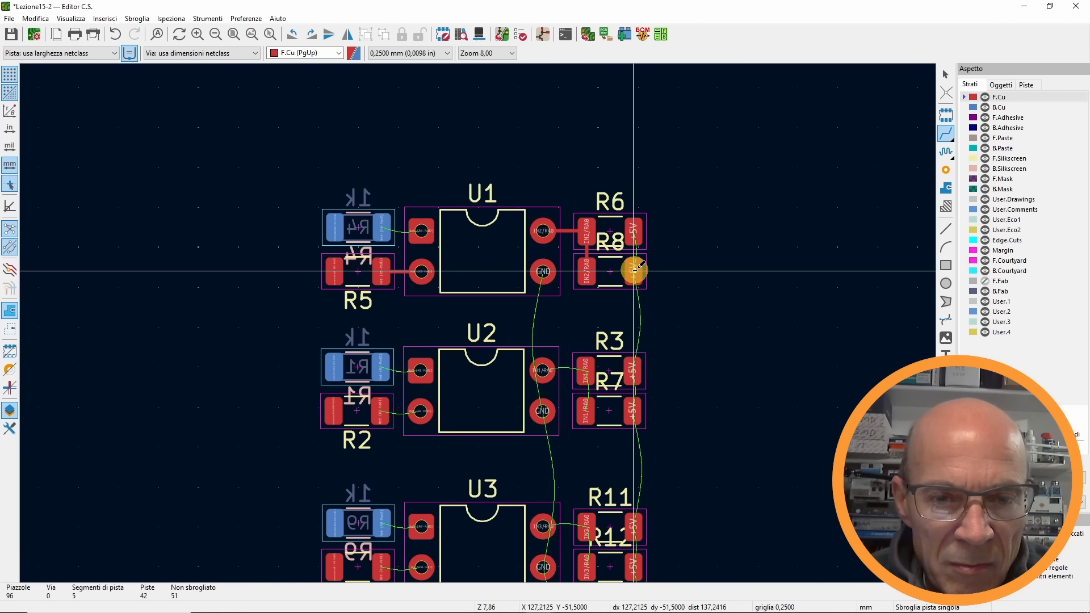
- Route a track on the B.Cu layer from R4 to the adjacent pad of U1
left_click(998, 107)
left_click(382, 227)
left_click(424, 228)
key("Escape")
- Replicate U1's layout with tracks, zones, text and drawings to all destination sheets, IN1 and IN3 to IN8, and check the copied tracks
scroll(646, 189, "down", 1)
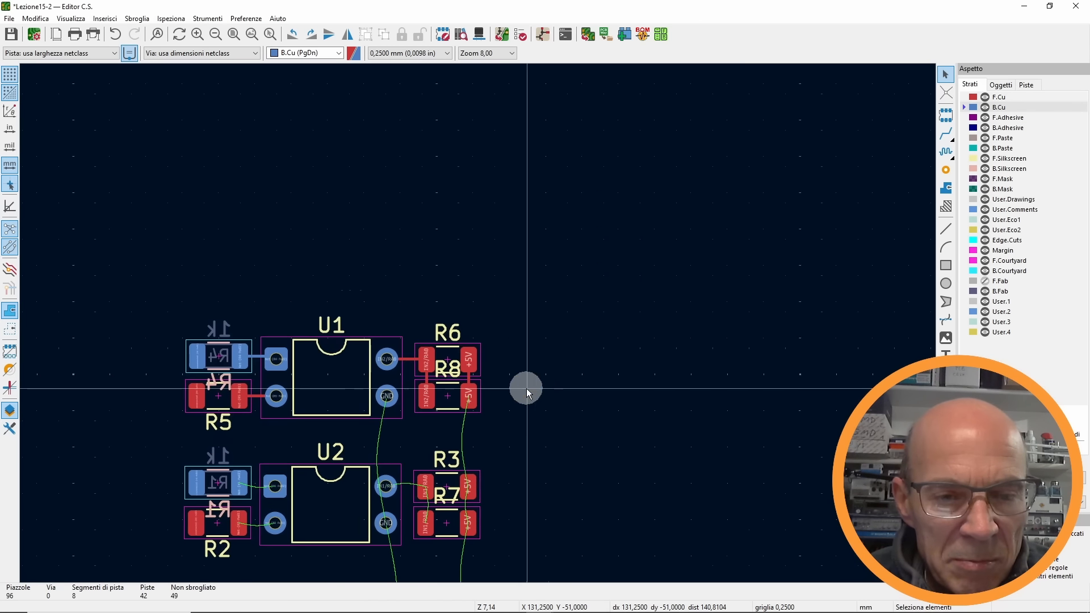
middle_click_drag(525, 390, 625, 231)
left_click(429, 234)
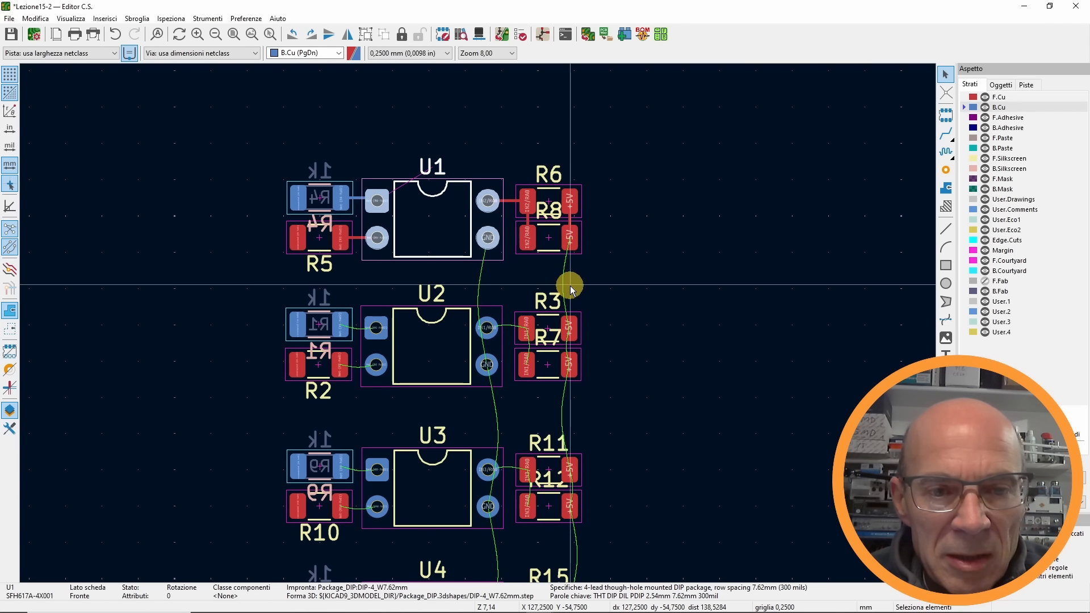
left_click(588, 35)
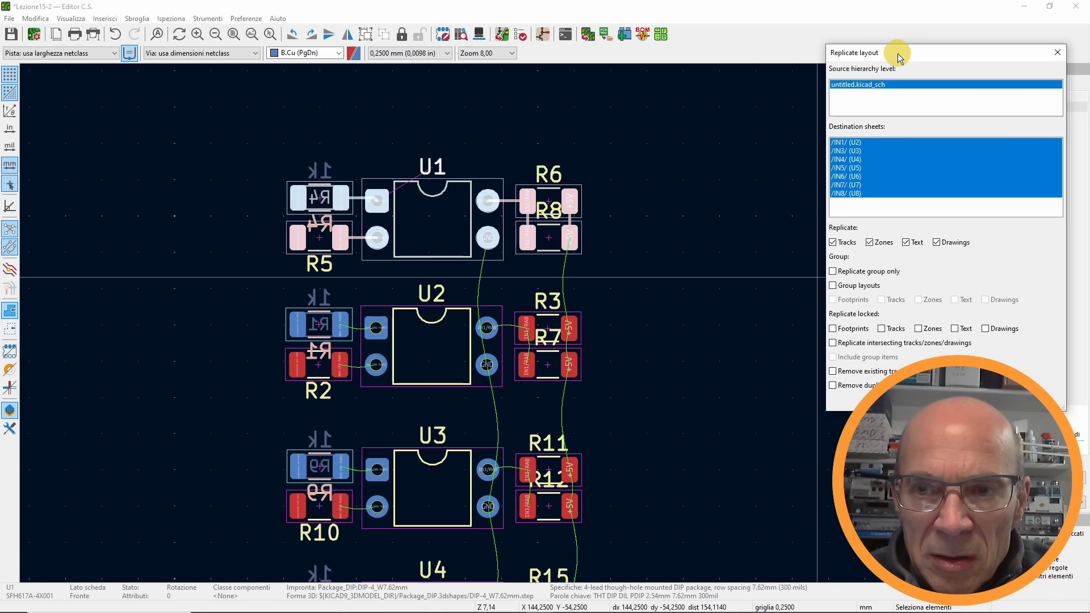
left_click_drag(900, 57, 724, 27)
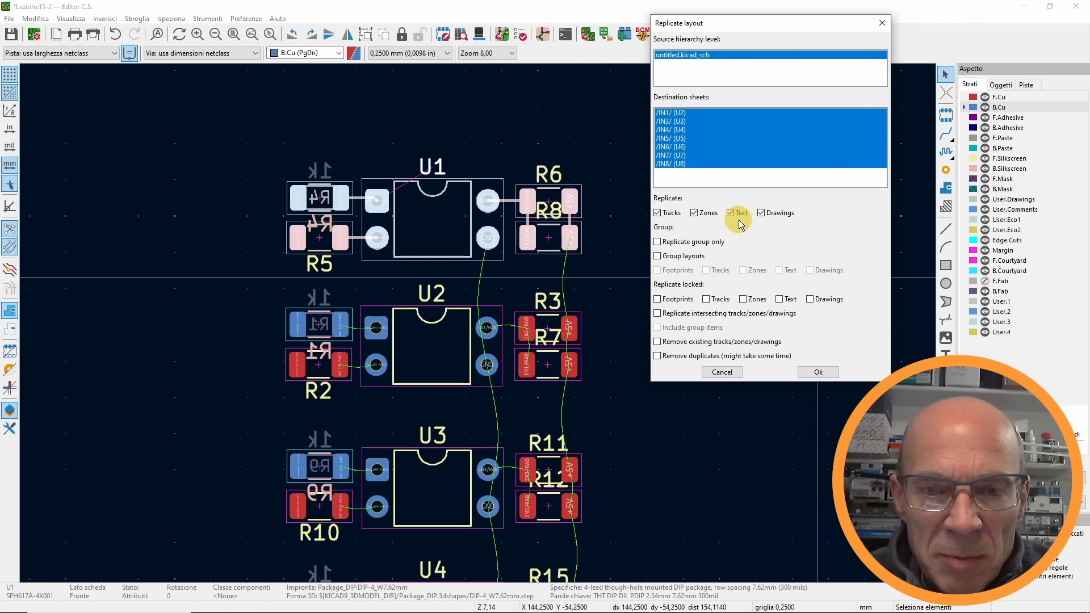
left_click(658, 214)
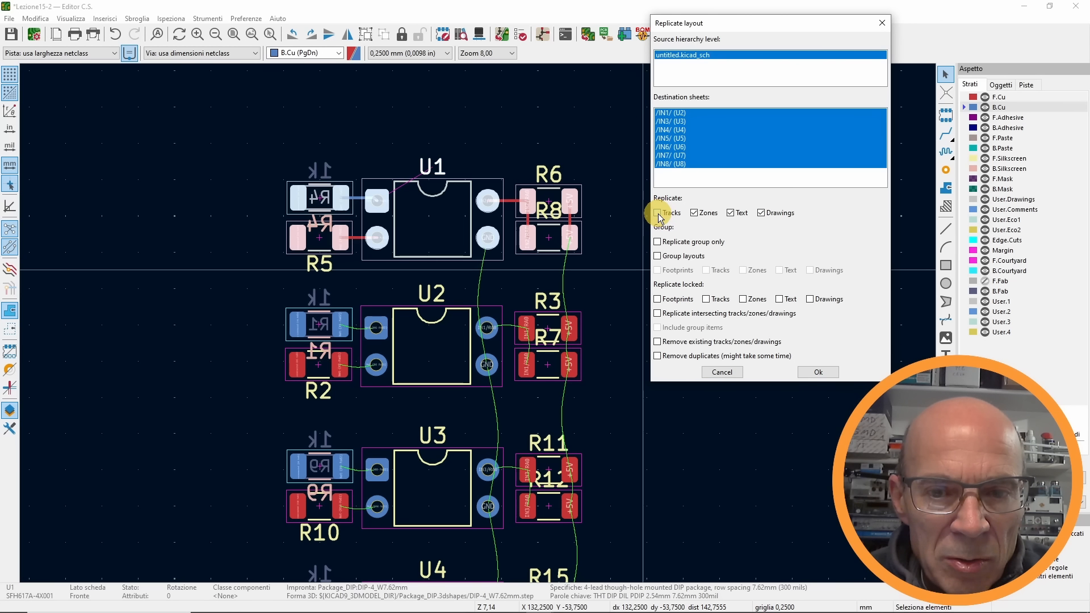
left_click(658, 214)
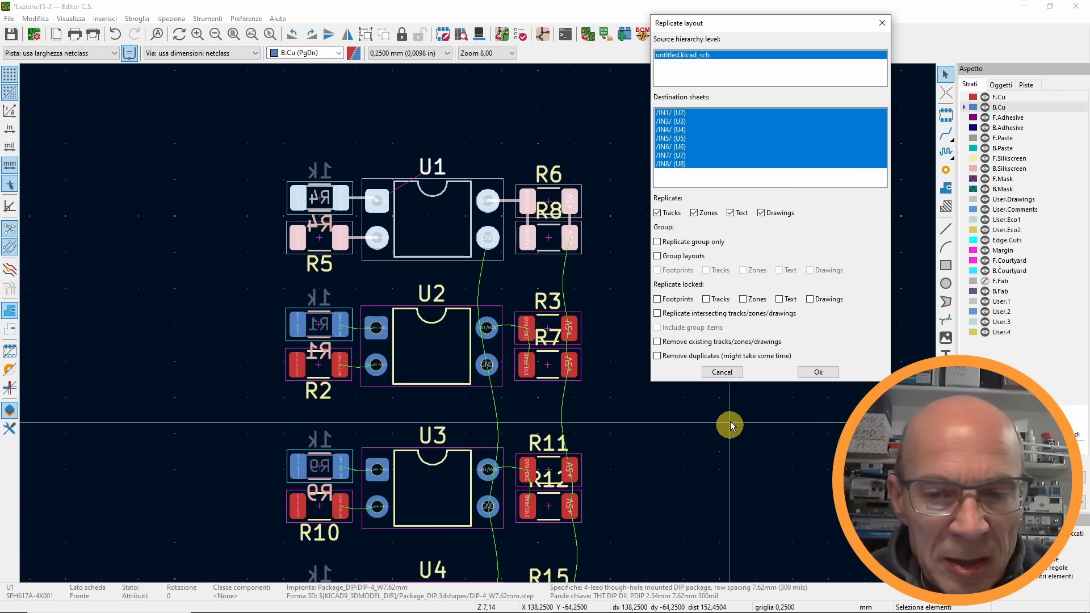
left_click(817, 372)
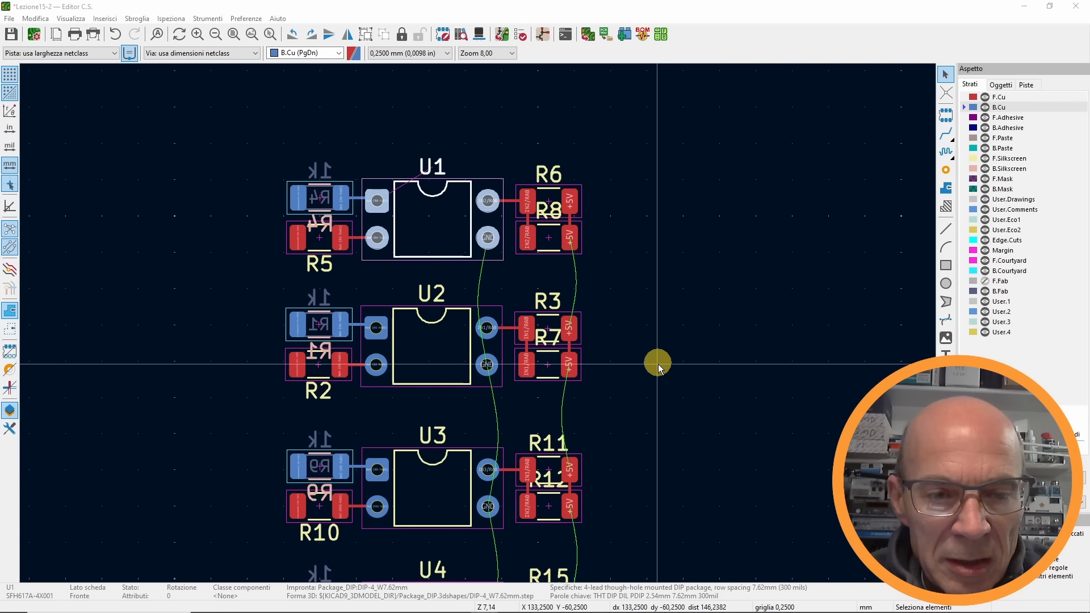
scroll(658, 364, "down", 10)
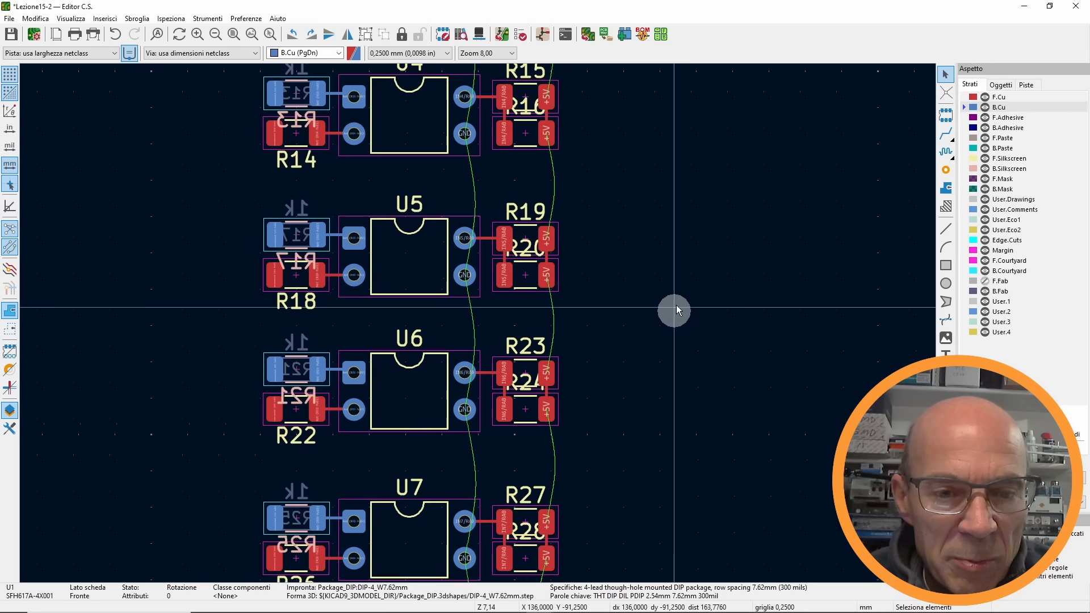
scroll(673, 276, "up", 10)
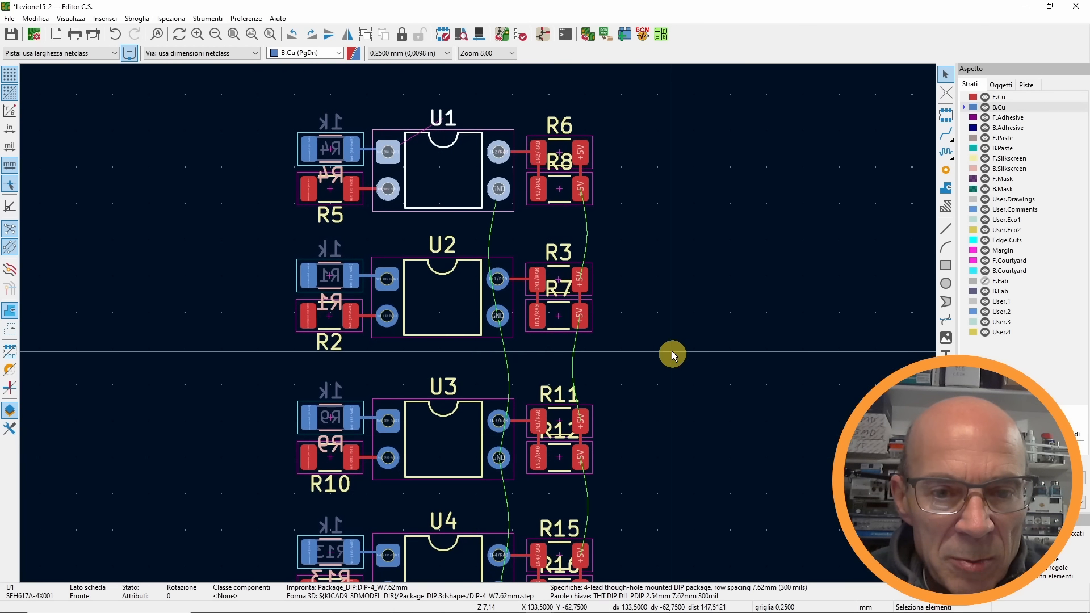
middle_click_drag(681, 358, 653, 351)
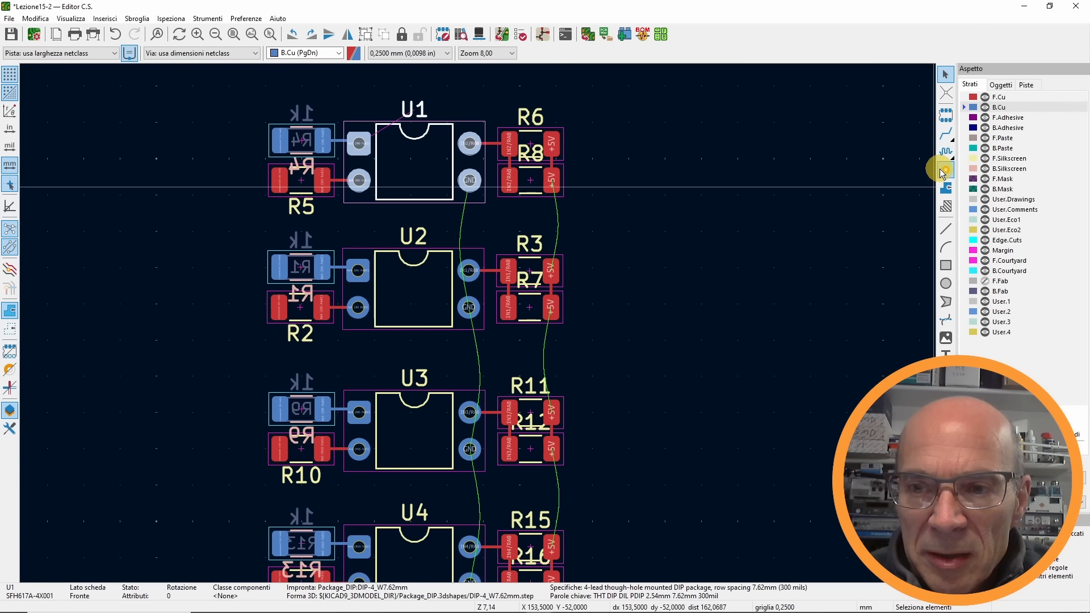
- Draw a rectangular GND copper zone on F.Cu and B.Cu around U1 and its resistors R4, R5, R6 and R8
left_click(947, 188)
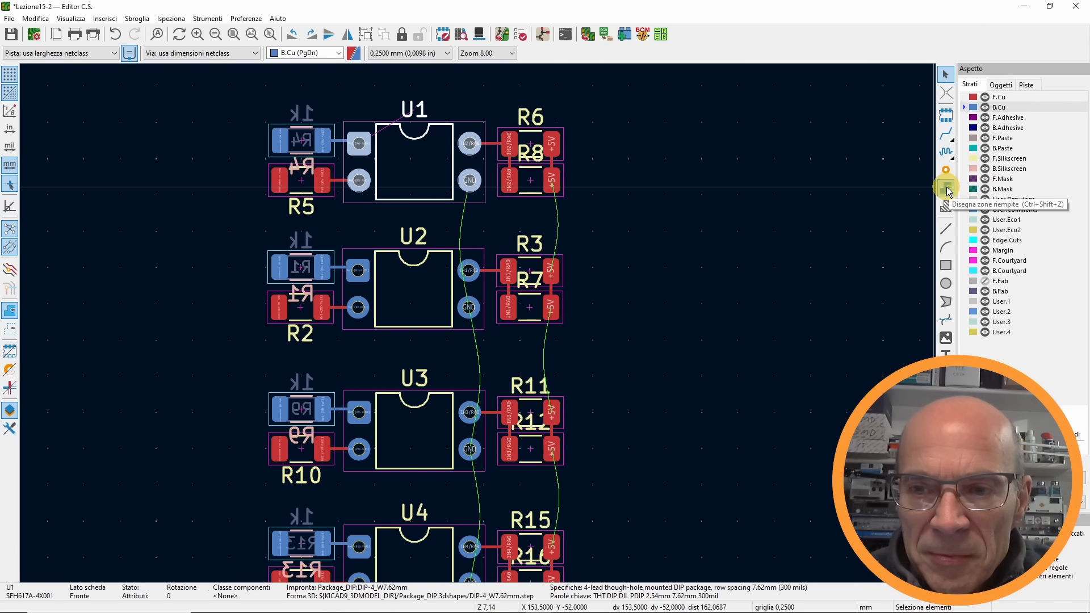
left_click(261, 93)
left_click(179, 210)
left_click(59, 89)
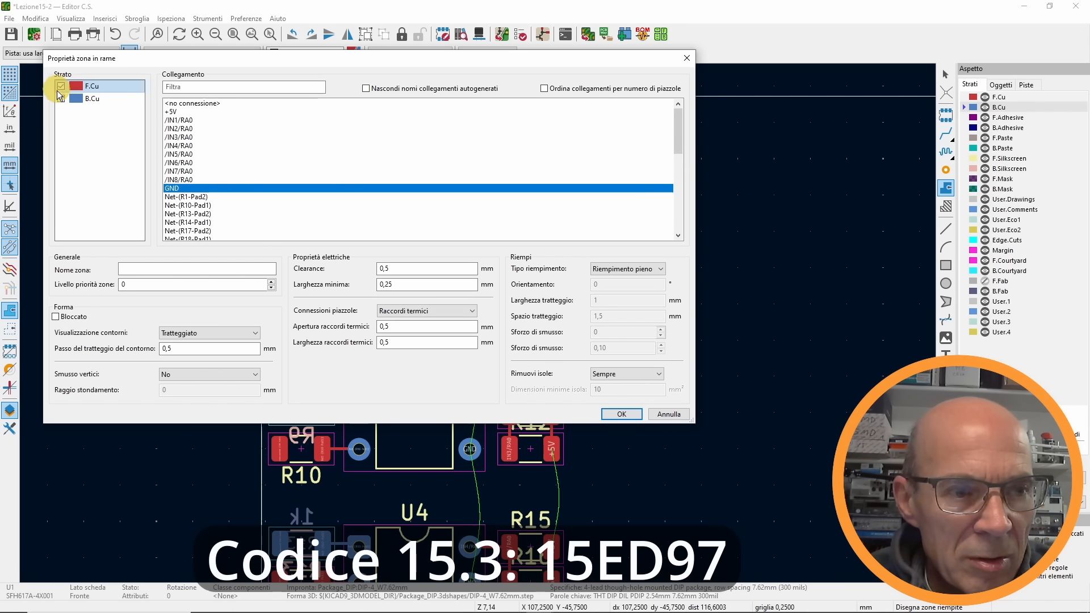
left_click(622, 414)
left_click(574, 111)
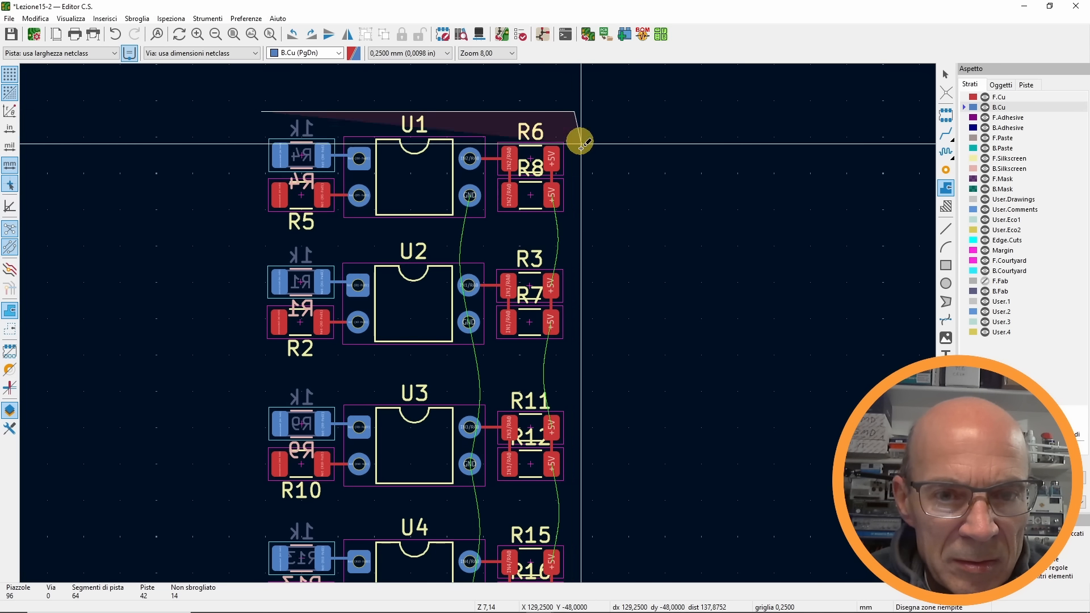
left_click(574, 220)
left_click(261, 220)
double_click(261, 111)
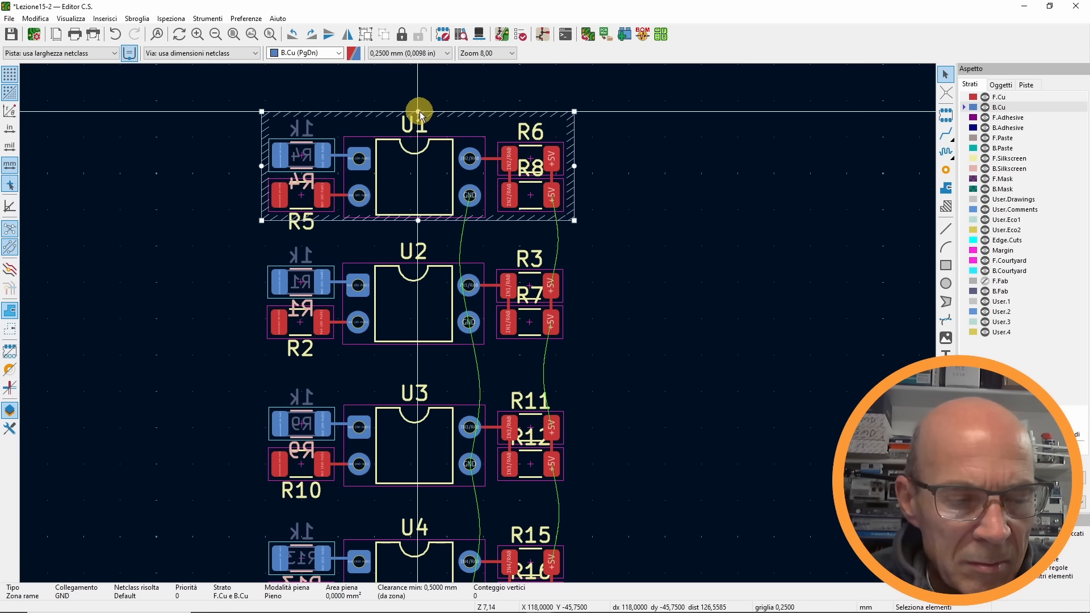
- Lower the upper edge of U1's GND zone by about 1.5 mm and fill all zones
key("Escape")
left_click_drag(425, 113, 477, 135)
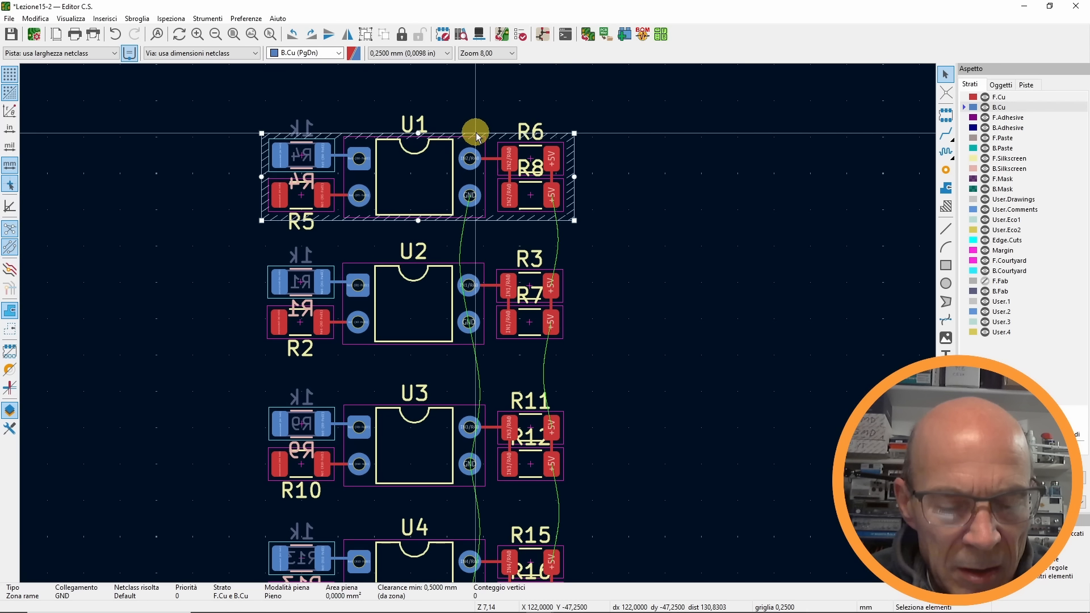
key("b")
left_click(669, 183)
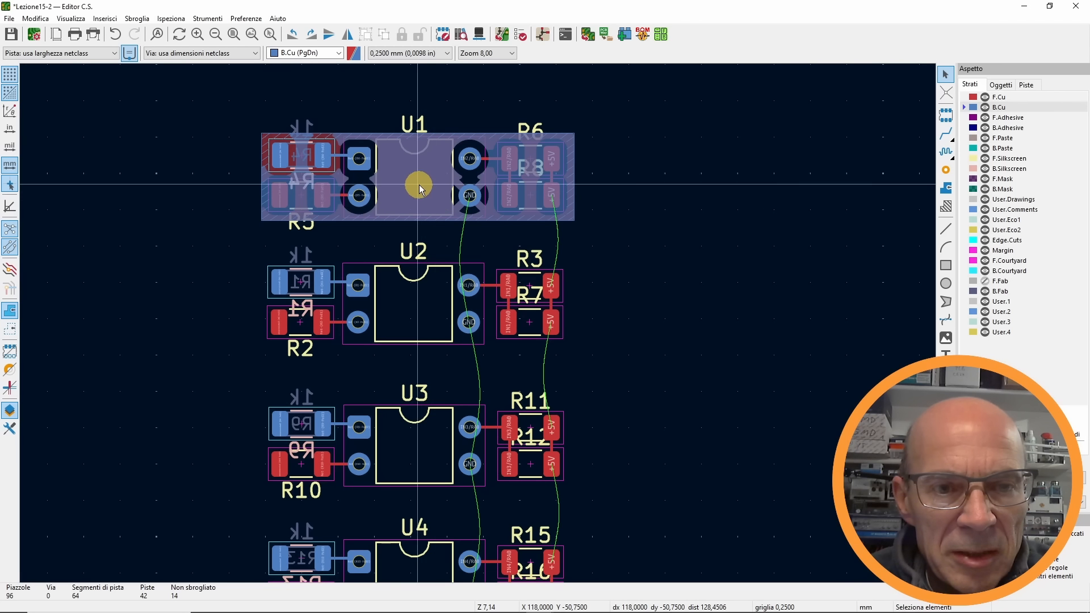
- Try to run Replicate Layout on the U1 group without a footprint selected
left_click(399, 168)
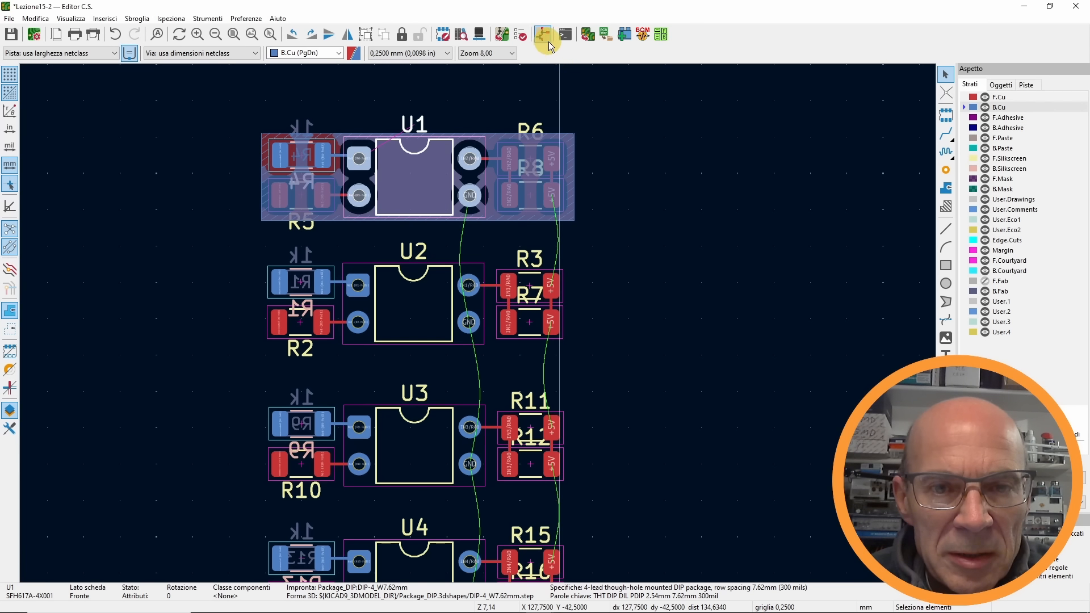
left_click(616, 127)
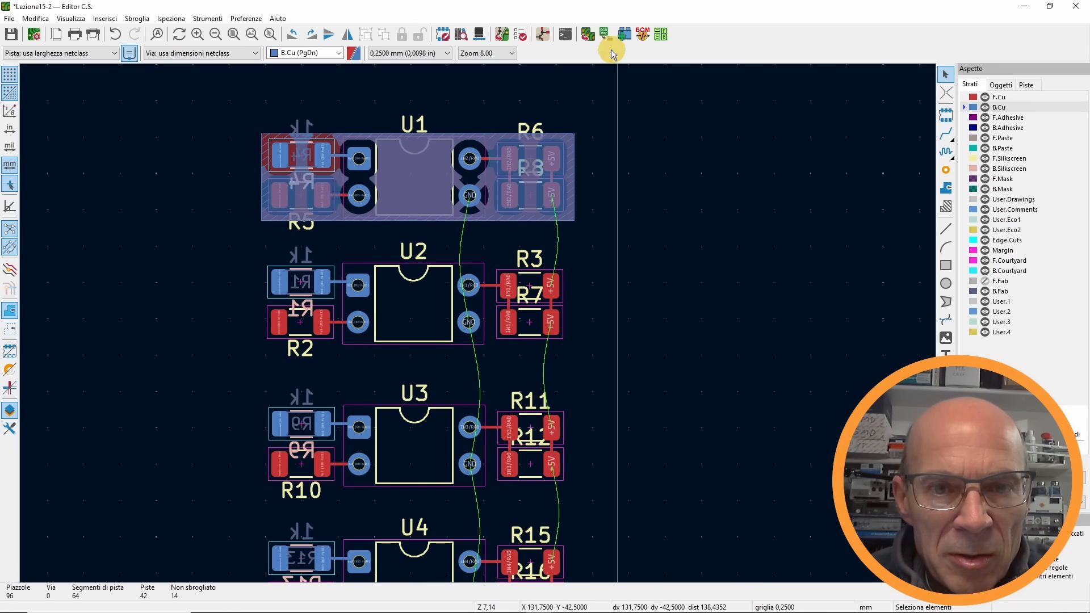
left_click(592, 38)
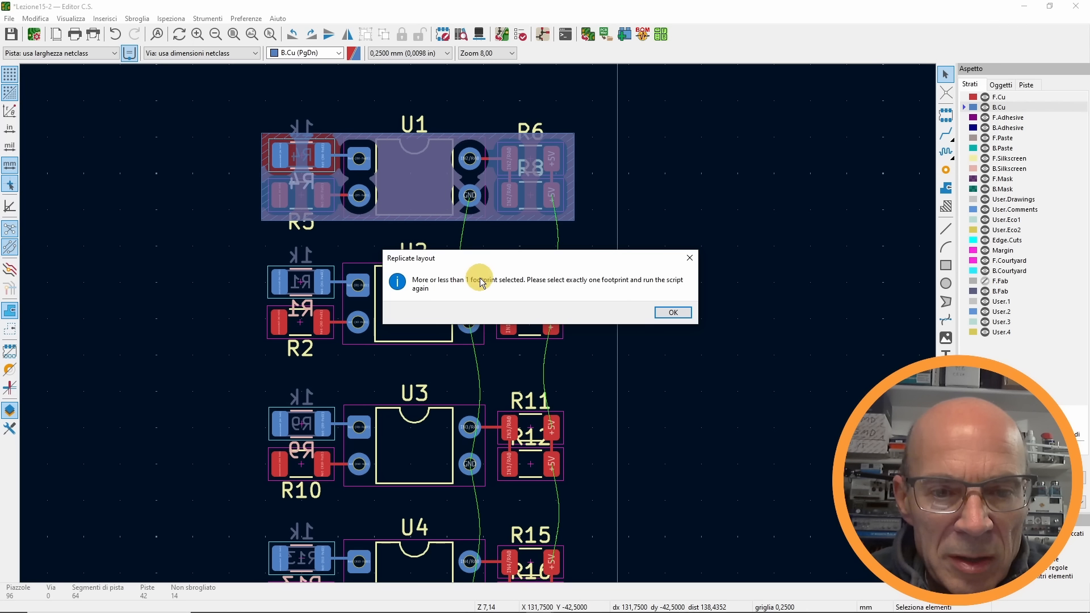
left_click(678, 313)
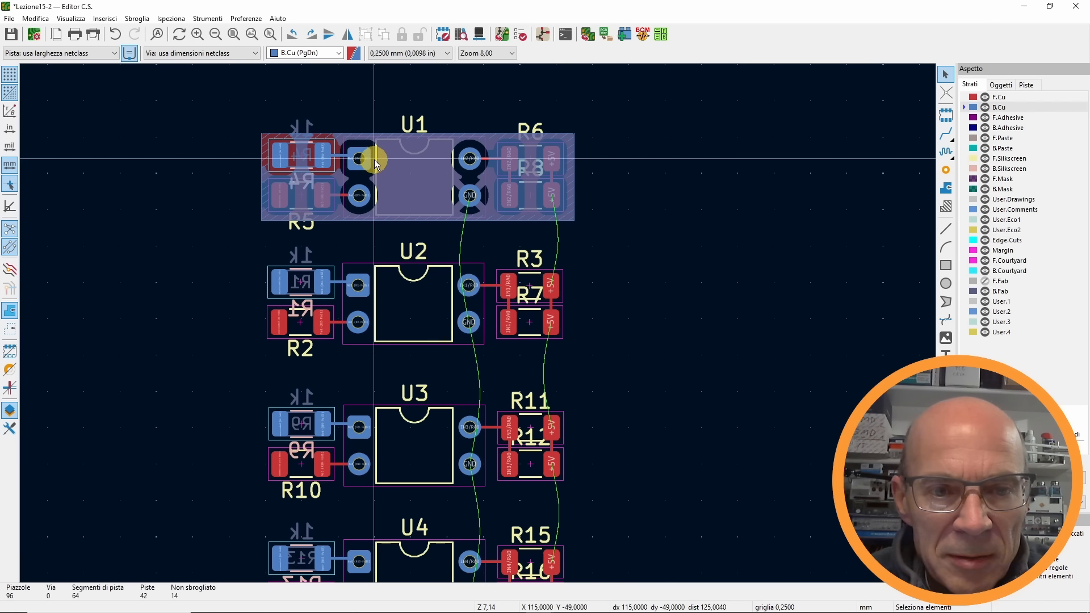
- Replicate U1's layout to all destination sheets, including intersecting tracks, zones and drawings, and removing existing items and duplicates
left_click(408, 173)
left_click(586, 36)
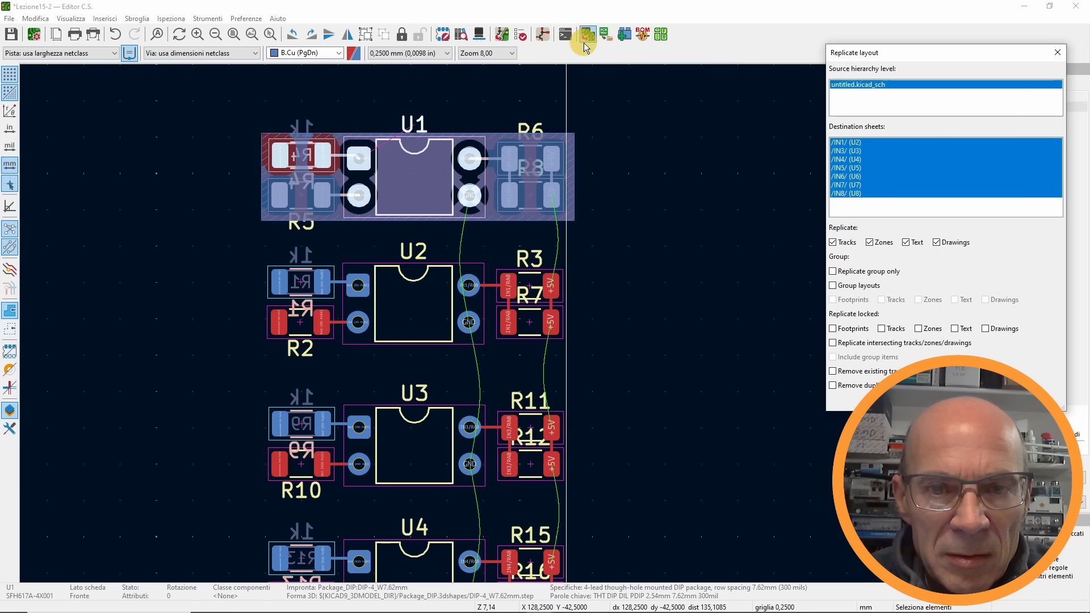
left_click_drag(900, 49, 678, 24)
left_click(647, 210)
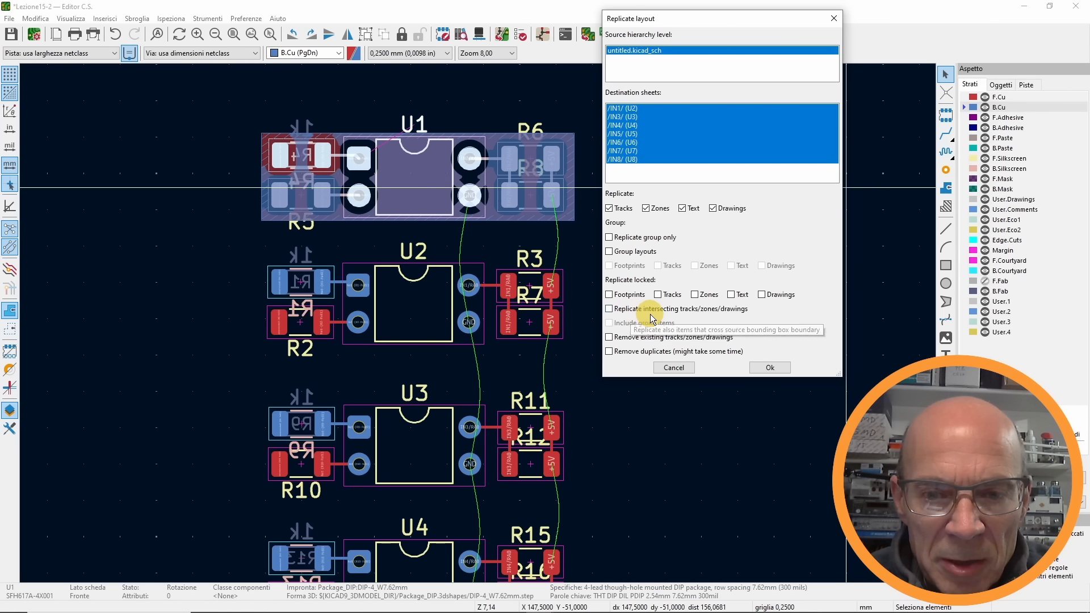
left_click(610, 310)
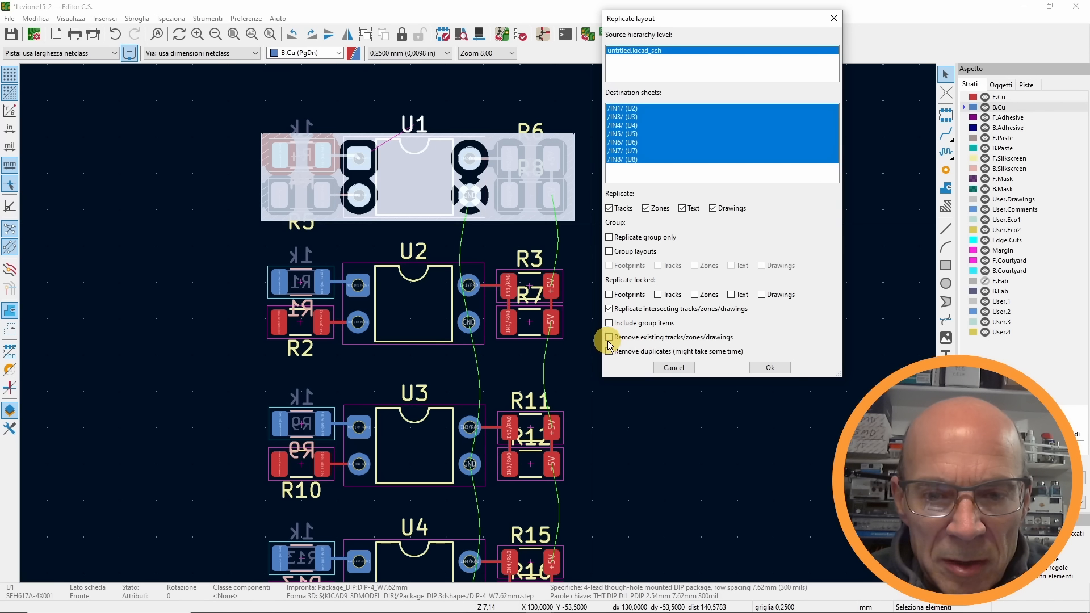
left_click(609, 338)
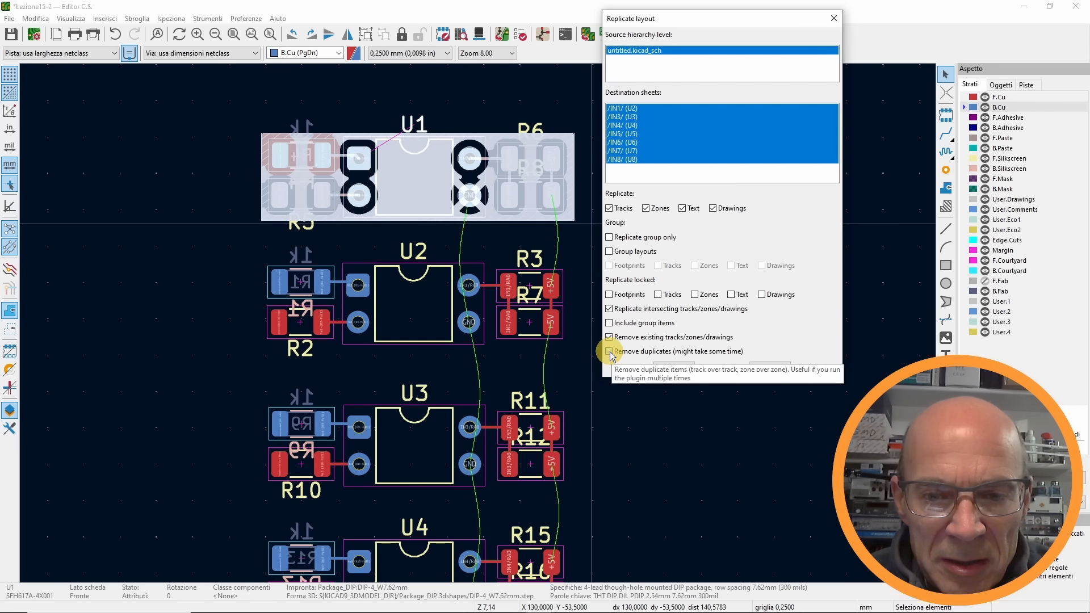
left_click(610, 352)
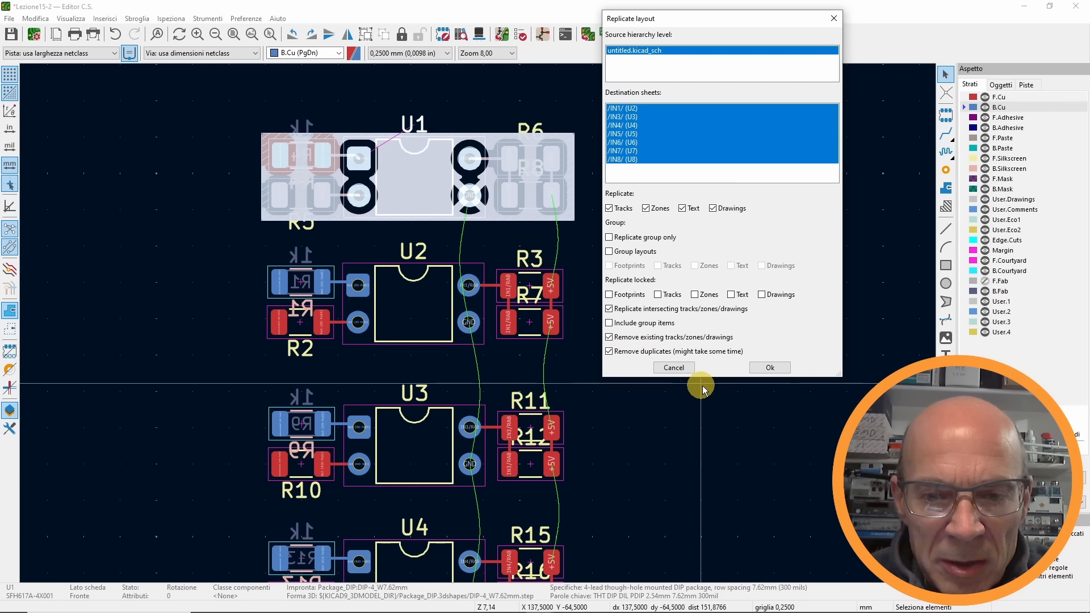
left_click(769, 368)
- Examine the replicated copper zones on the optocoupler groups from U1 to U8
scroll(768, 363, "down", 3)
middle_click_drag(456, 340, 584, 248)
scroll(565, 257, "down", 2)
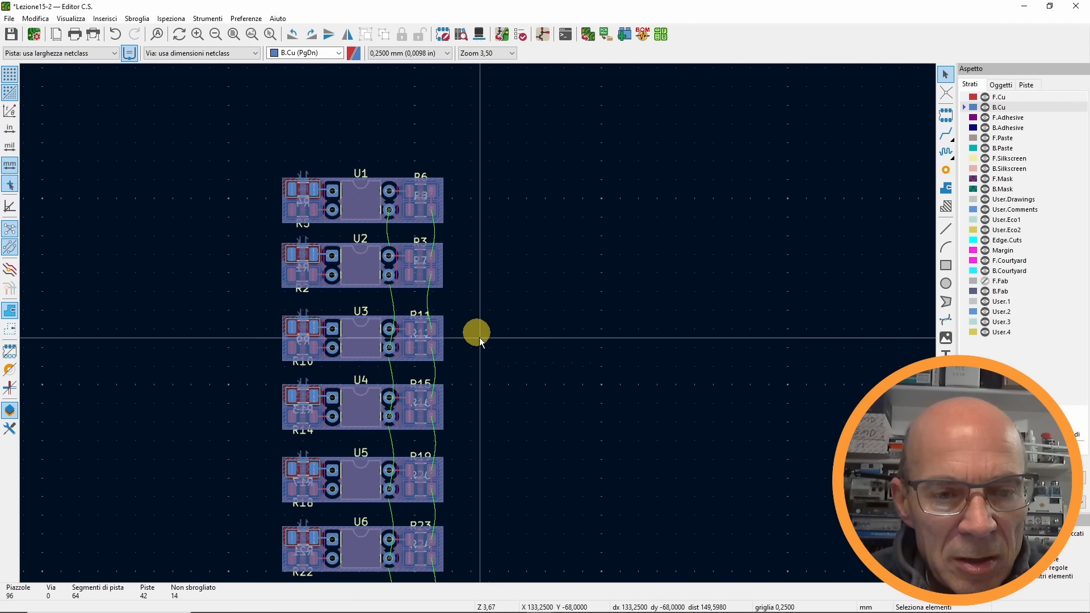
middle_click_drag(479, 337, 580, 263)
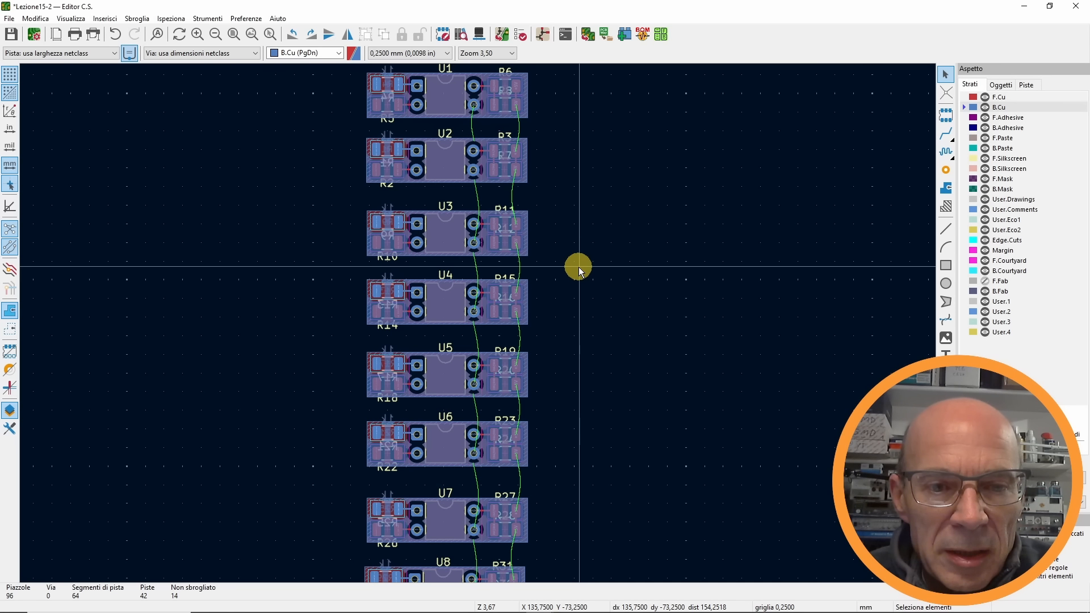
scroll(578, 266, "up", 3)
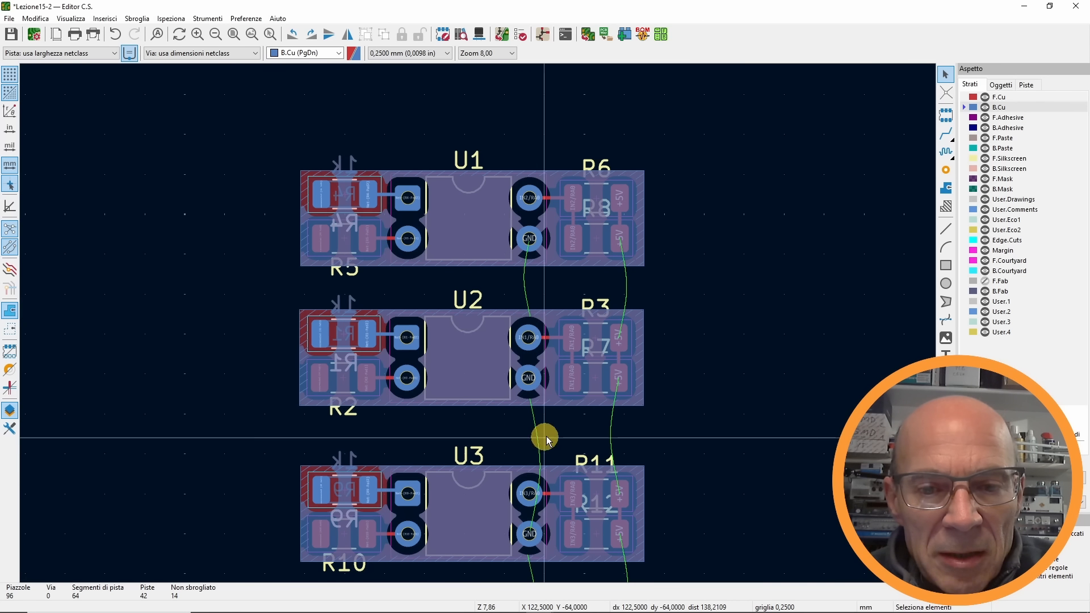
middle_click_drag(639, 437, 663, 310)
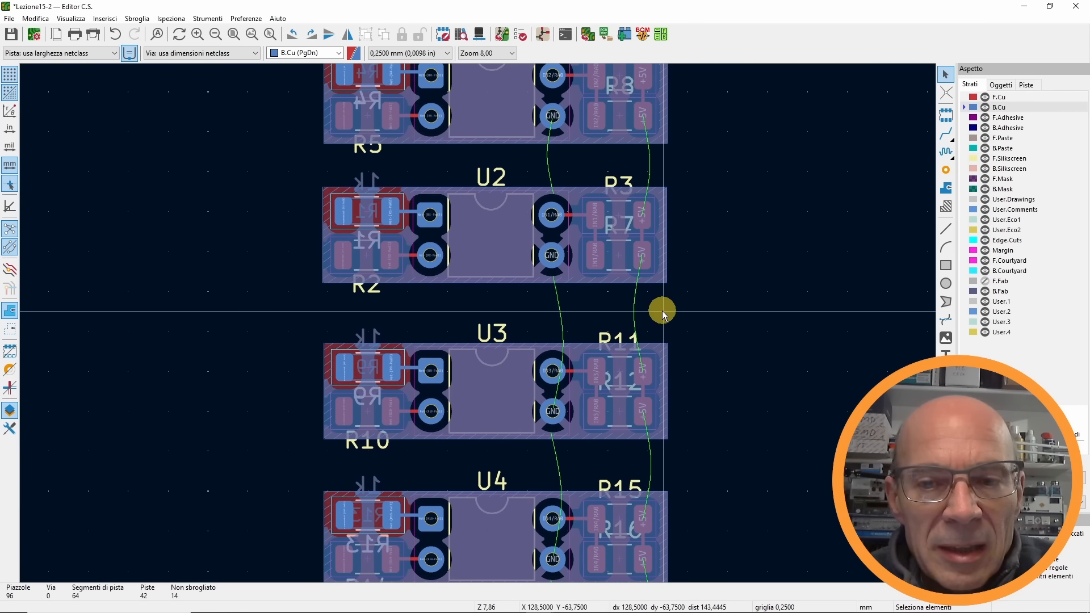